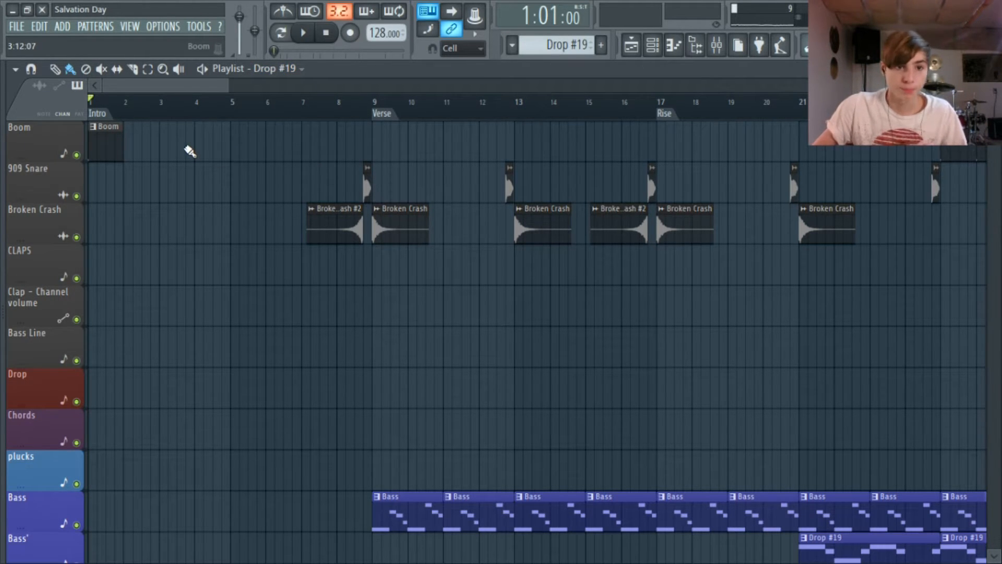
# Step: Play the opening of the arrangement from bar 1 and stop playback
pyautogui.scroll(-10, 189, 152)
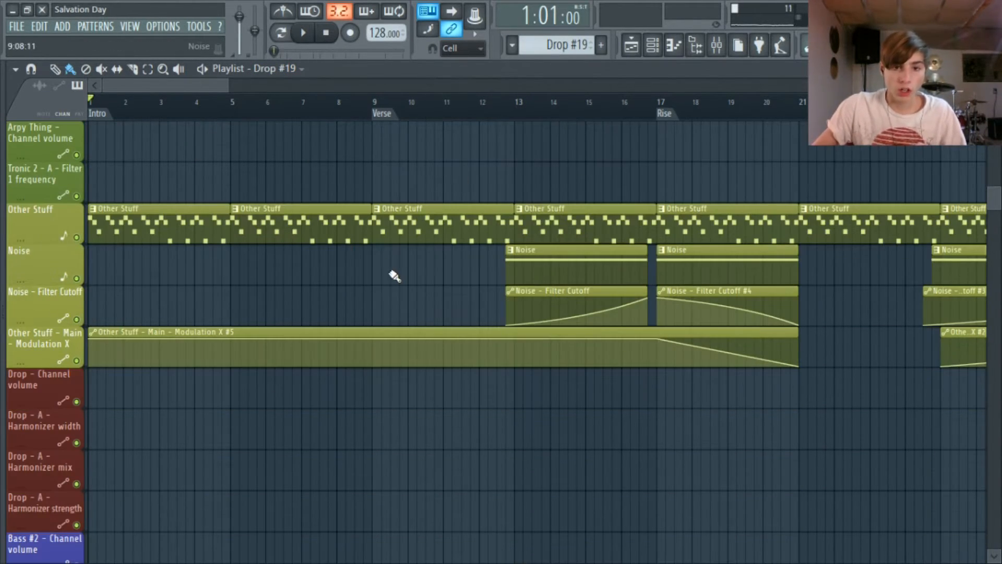
pyautogui.scroll(2, 365, 272)
pyautogui.click(304, 34)
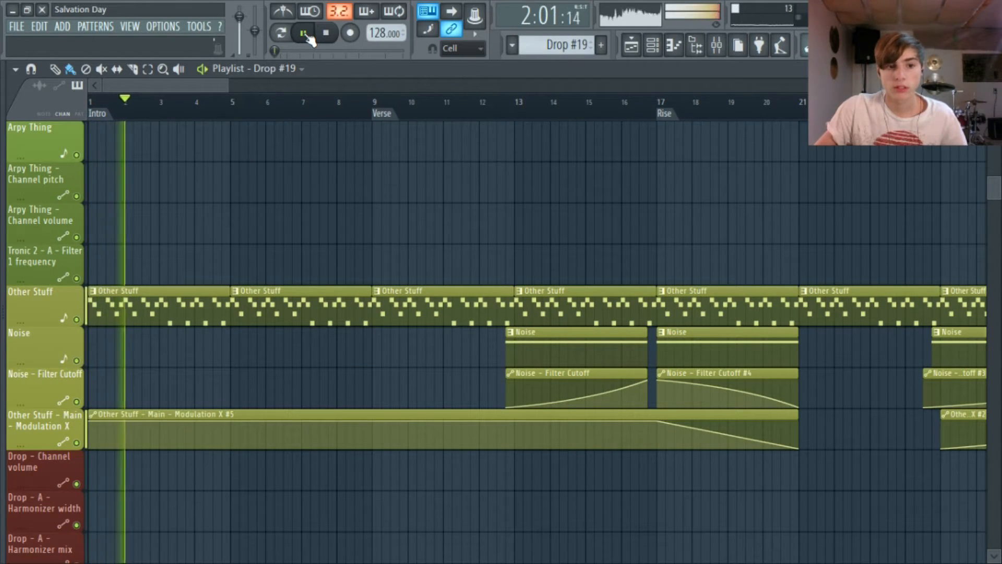
pyautogui.click(326, 32)
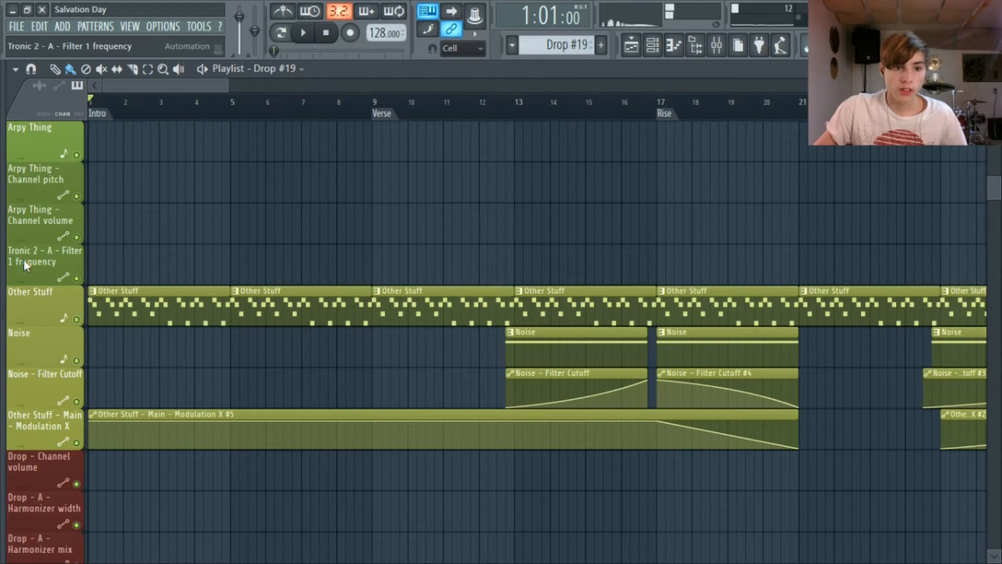
# Step: Open the Boom pattern and inspect the Main Kick channel's sample and miscellaneous settings
pyautogui.scroll(8, 231, 264)
pyautogui.doubleClick(118, 174)
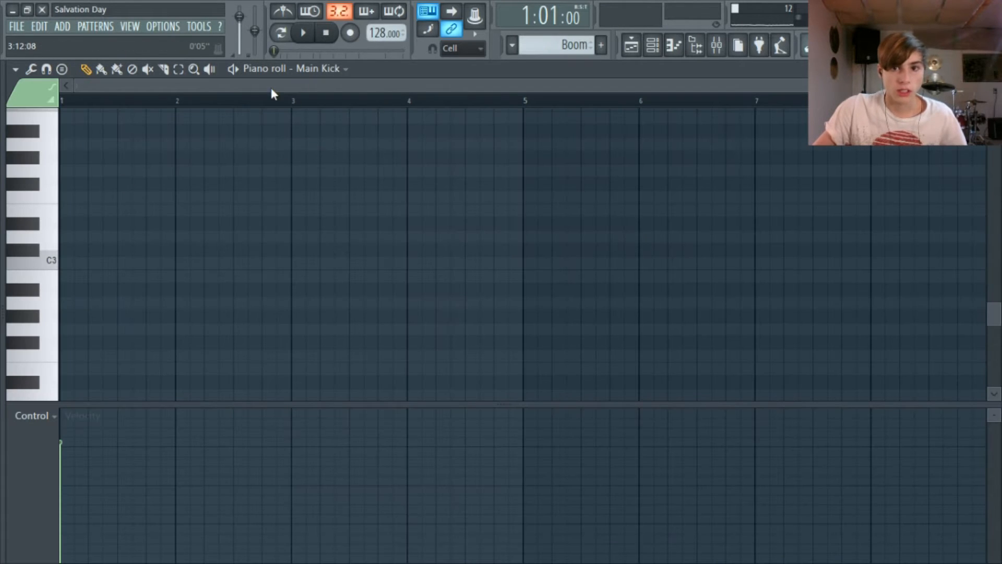
pyautogui.click(651, 41)
pyautogui.scroll(3, 525, 235)
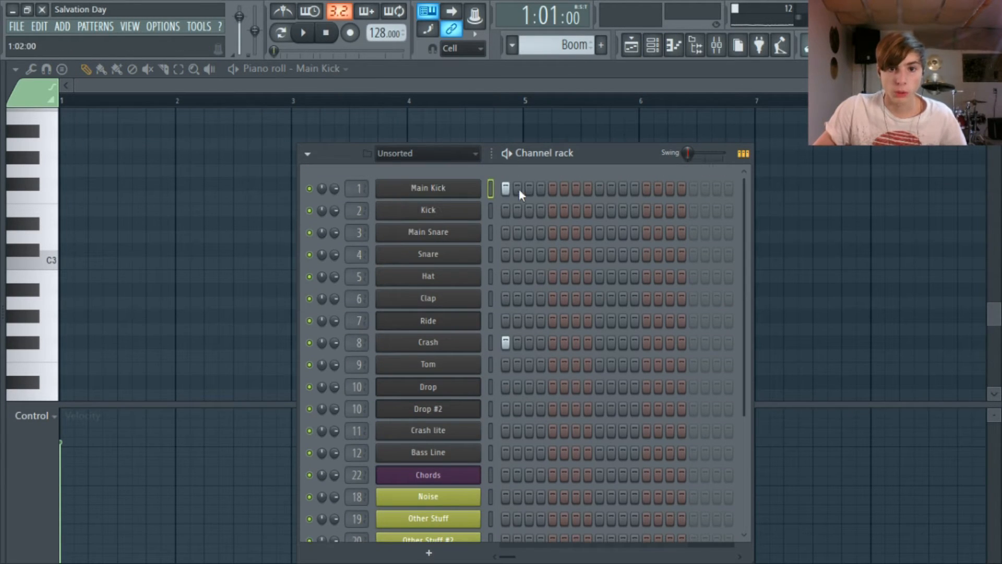
pyautogui.click(449, 191)
pyautogui.click(67, 201)
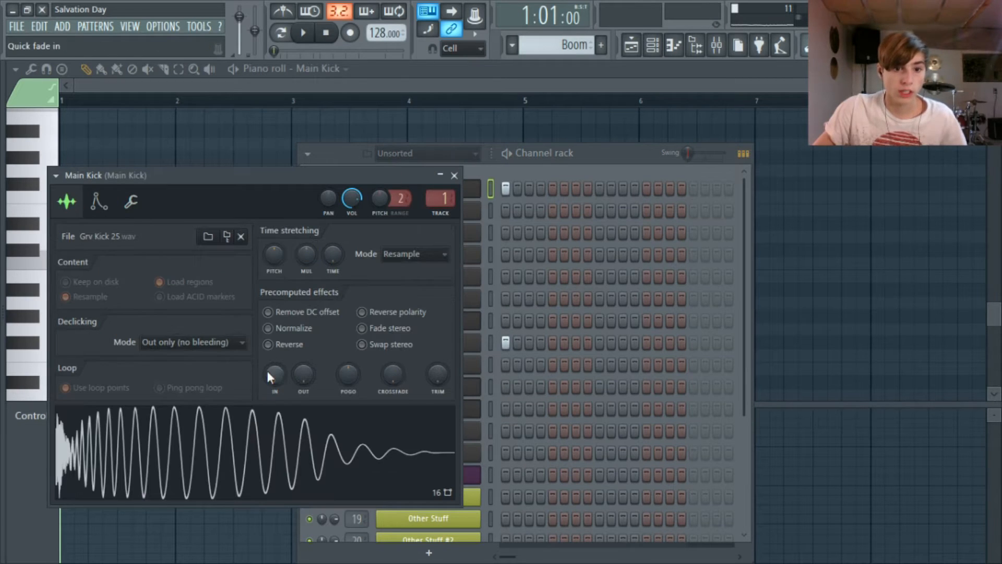
pyautogui.click(133, 204)
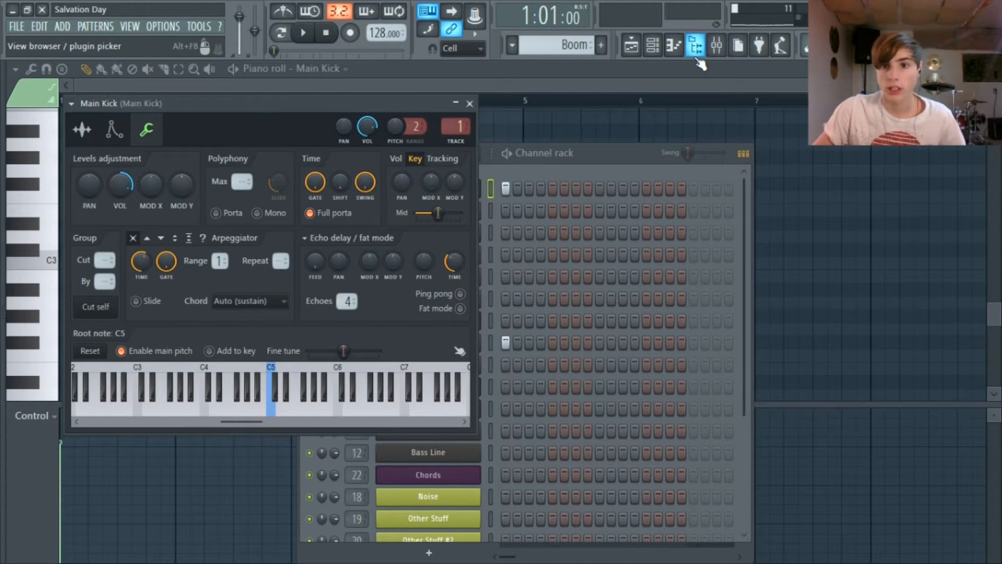
# Step: Lower the Main Kick mixer track's volume to 2.0 dB and open its Fruity Reeverb 2 effect
pyautogui.click(717, 46)
pyautogui.moveTo(109, 267); pyautogui.dragTo(109, 299)
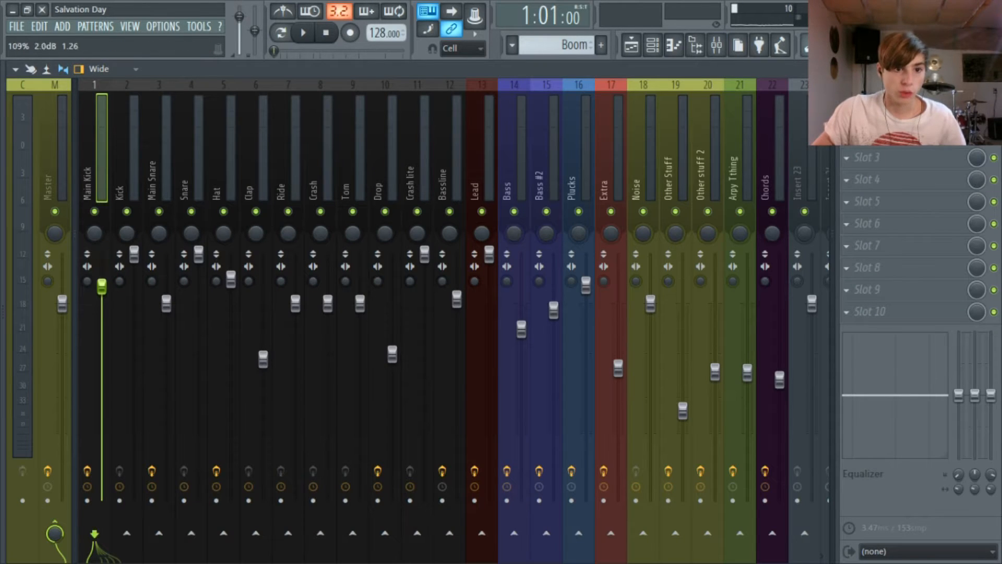
pyautogui.click(881, 113)
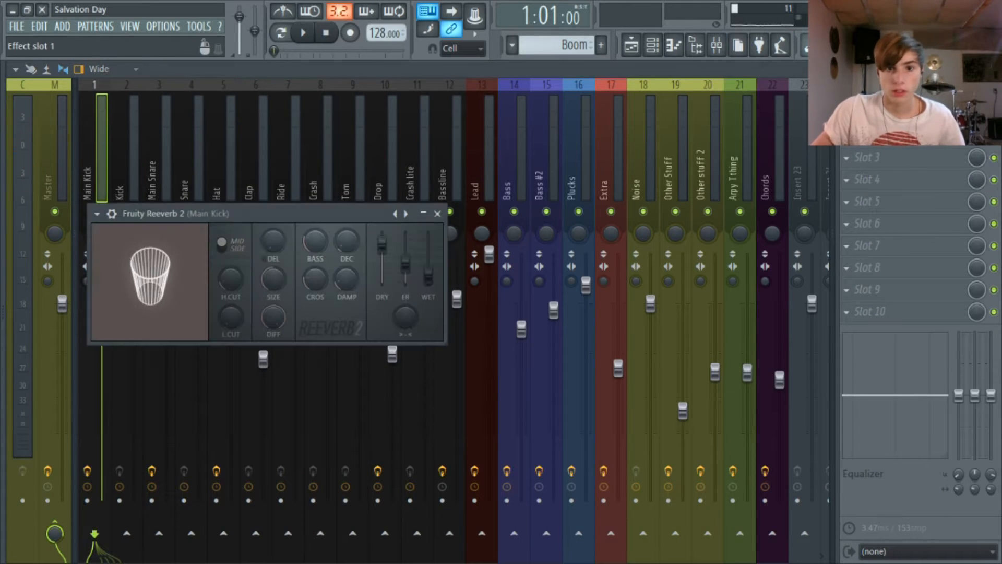
# Step: Select the Main Kick channel and audition it with repeated C5 notes while watching its level in the mixer
pyautogui.click(631, 45)
pyautogui.click(653, 46)
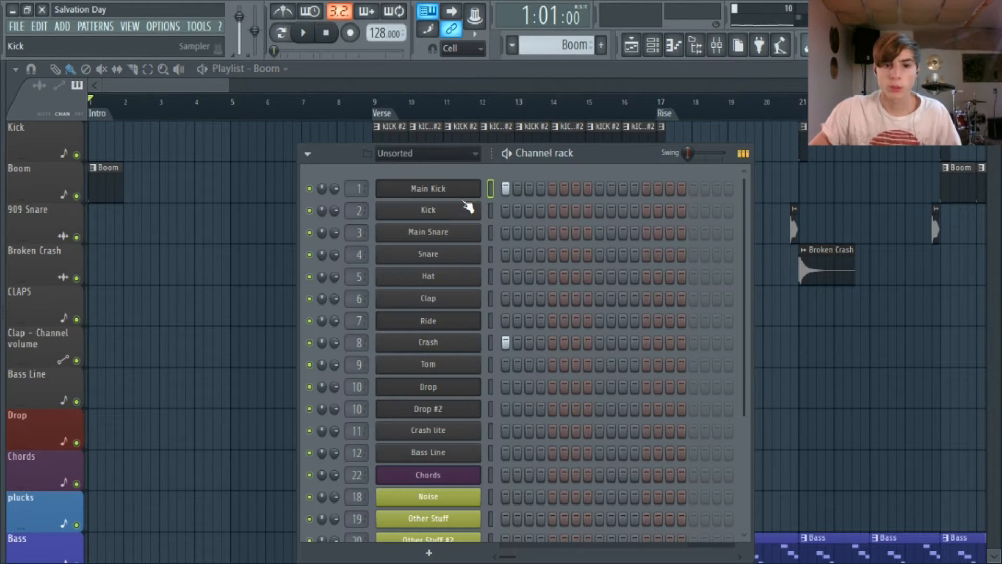
pyautogui.click(475, 188)
pyautogui.press('F9')
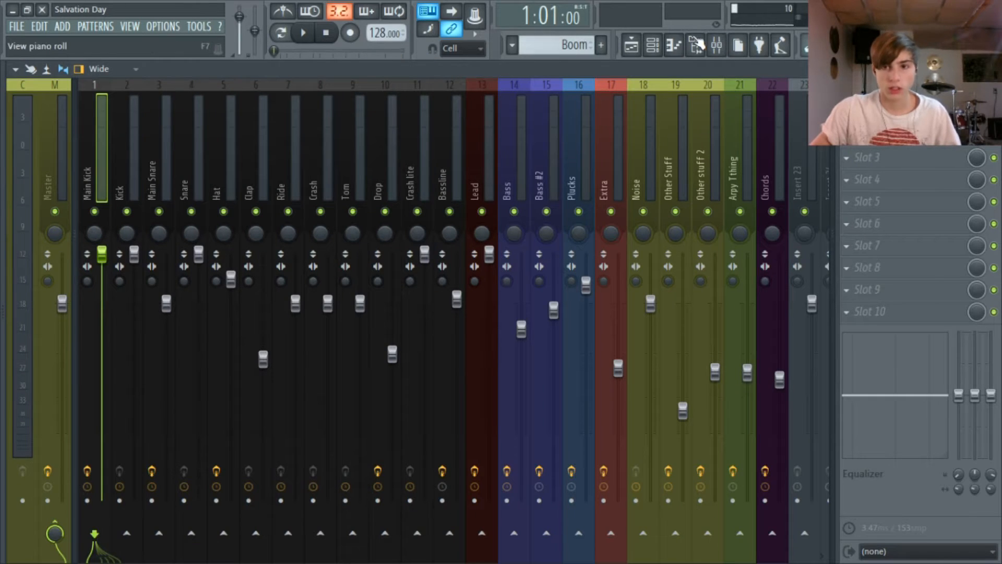
pyautogui.press('q')
pyautogui.press('q')
pyautogui.press('q')
pyautogui.press('q')
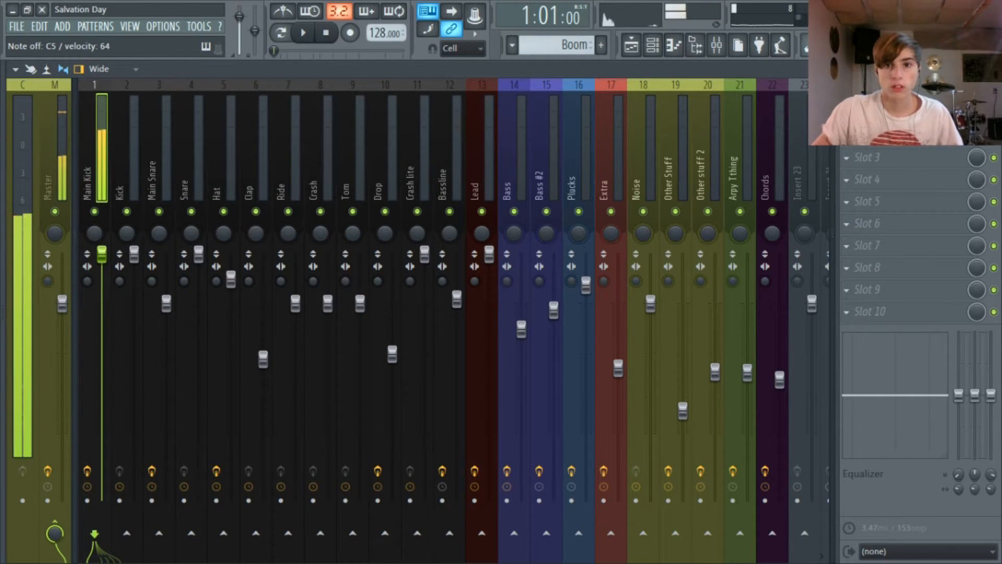
pyautogui.press('q')
pyautogui.press('q')
pyautogui.press('q')
pyautogui.press('q')
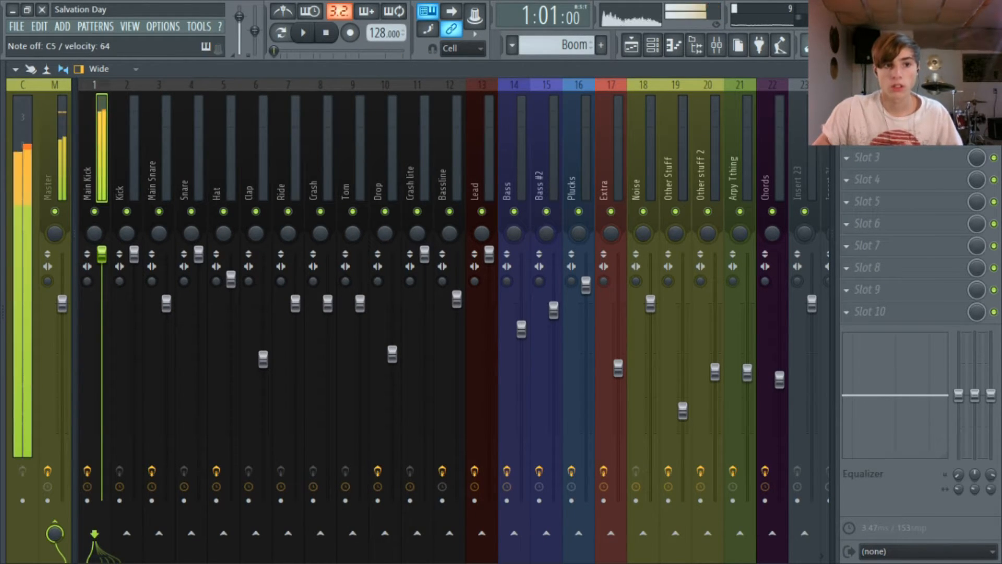
pyautogui.press('q')
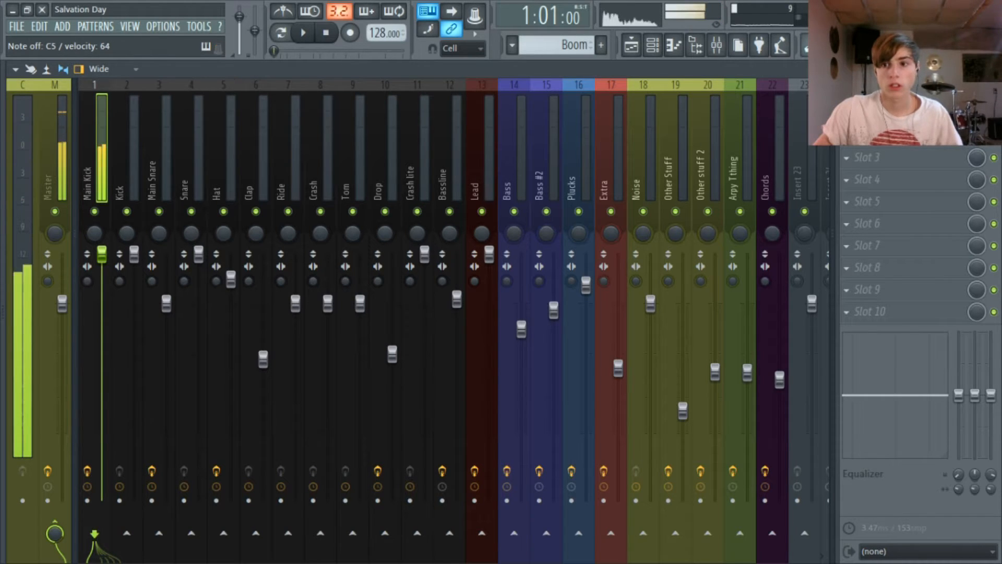
# Step: Review the Main Kick channel's settings once more and close them
pyautogui.click(653, 48)
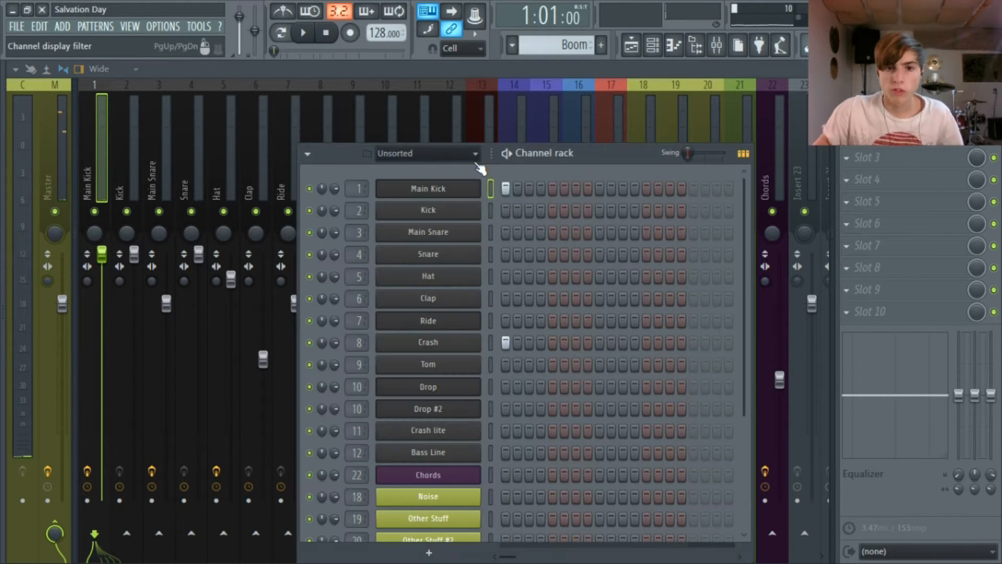
pyautogui.click(440, 190)
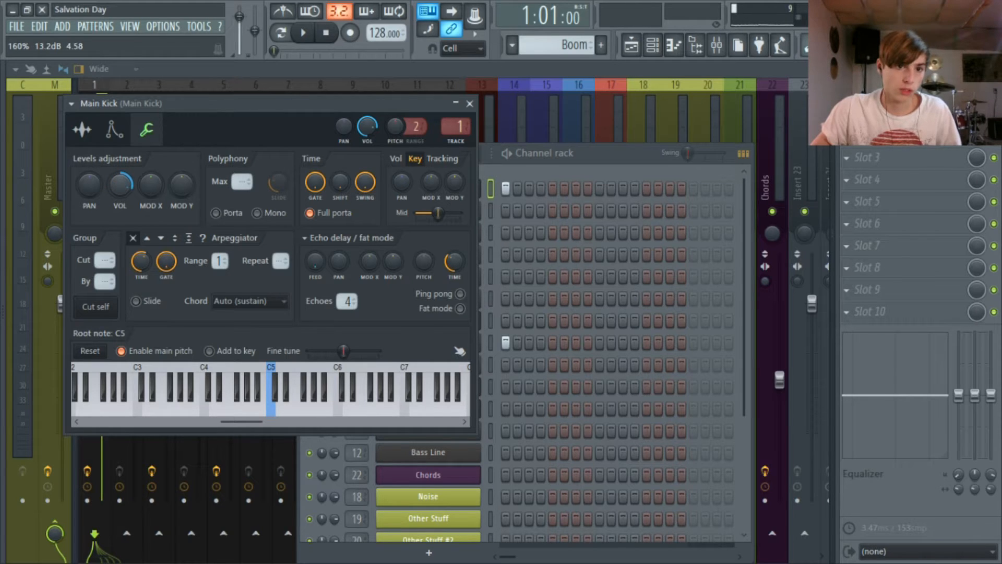
pyautogui.click(469, 103)
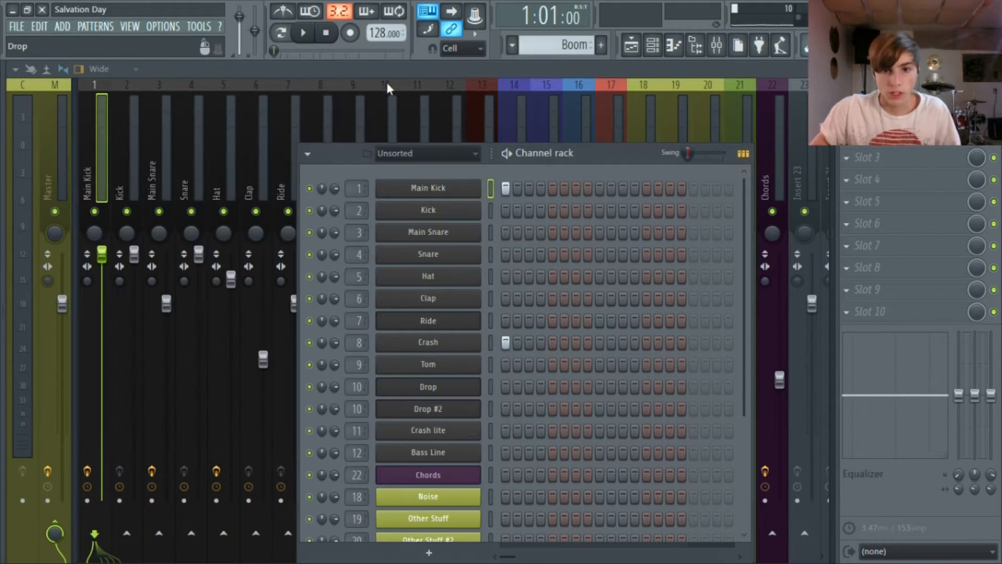
# Step: Reopen the Boom pattern, audition its Crash channel's sample, and check the Crash track in the mixer
pyautogui.click(631, 45)
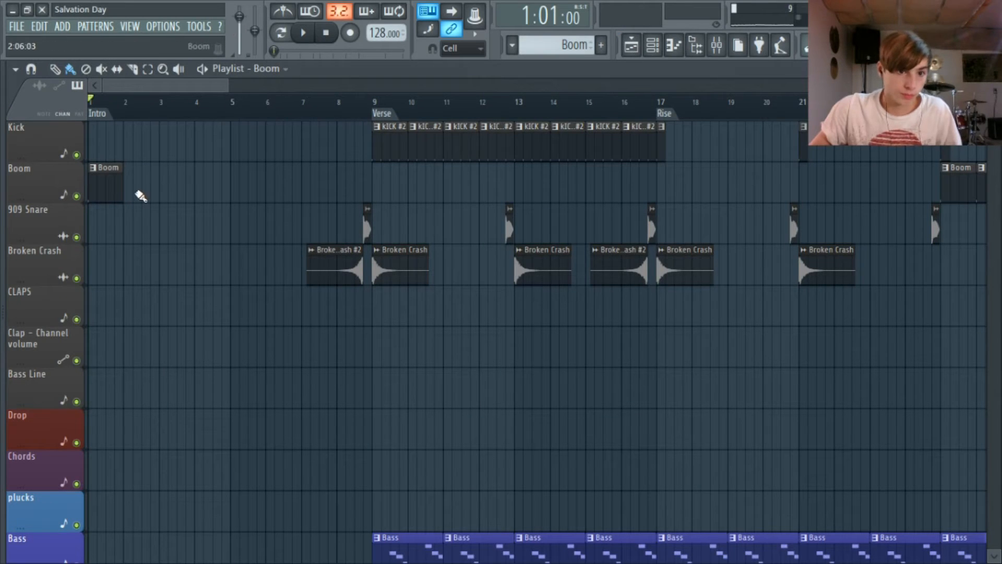
pyautogui.doubleClick(106, 186)
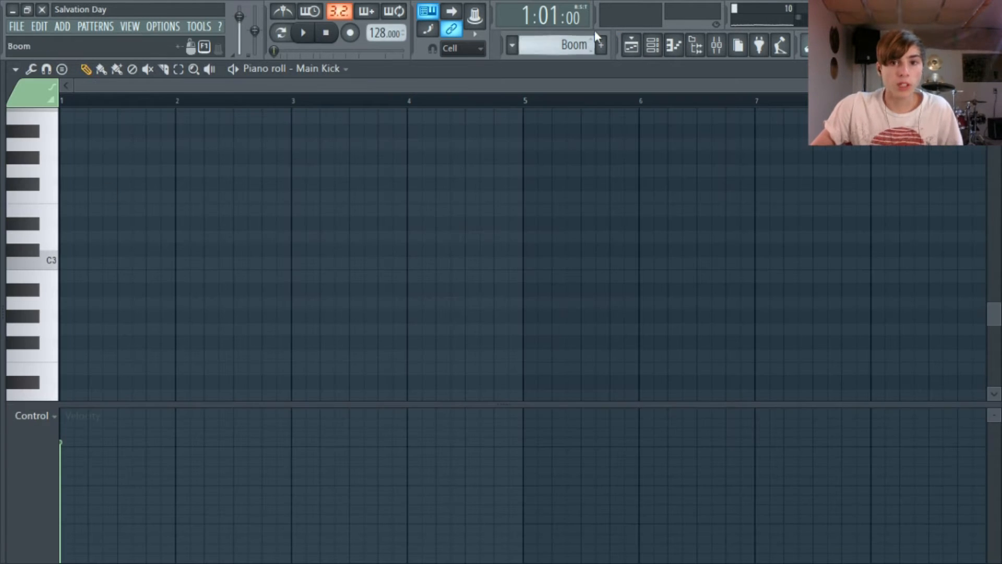
pyautogui.click(652, 45)
pyautogui.click(433, 343)
pyautogui.click(262, 469)
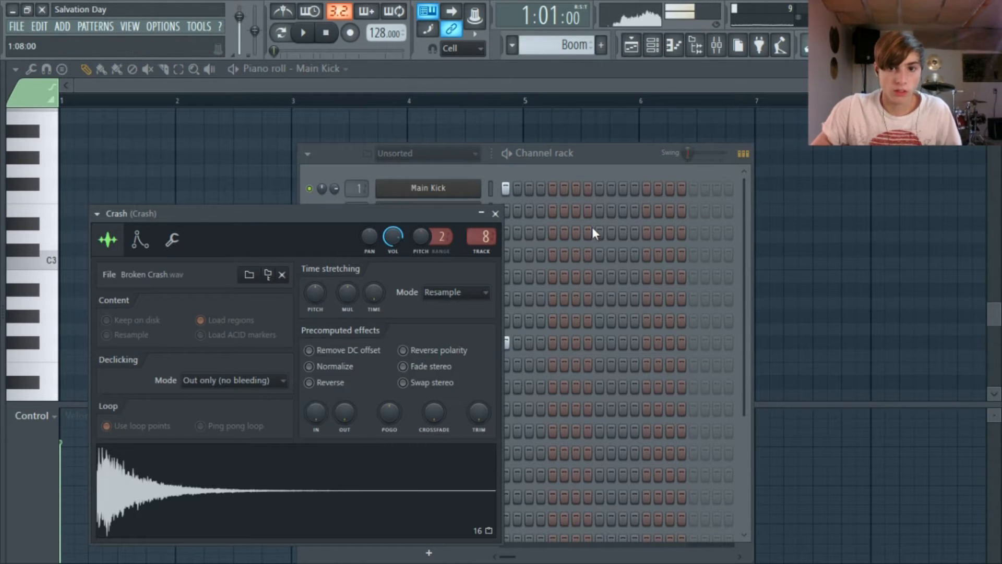
pyautogui.click(496, 214)
pyautogui.press('space')
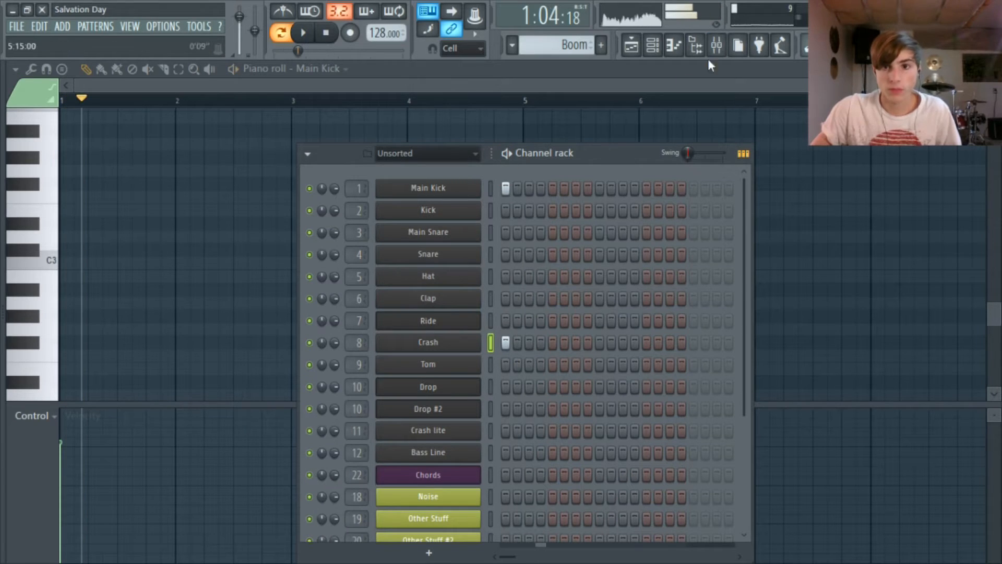
pyautogui.click(716, 46)
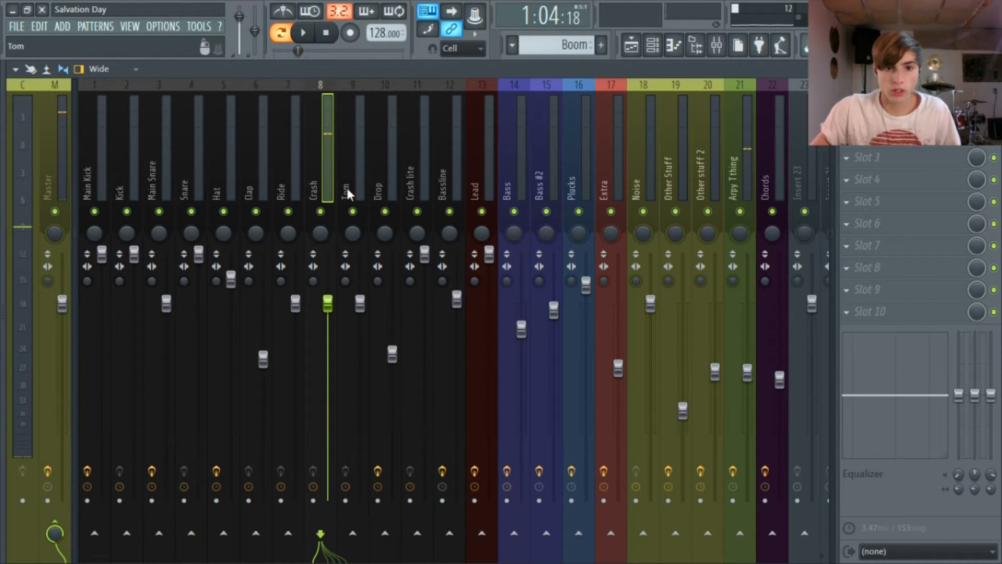
# Step: Open the first Other Stuff clip of the intro in the piano roll and check its melody
pyautogui.click(632, 46)
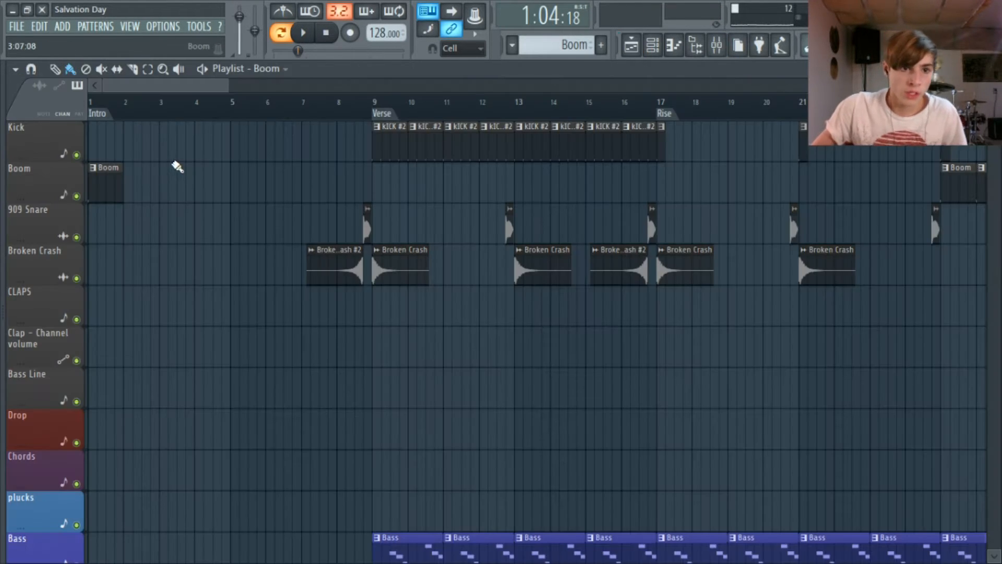
pyautogui.scroll(-5, 117, 273)
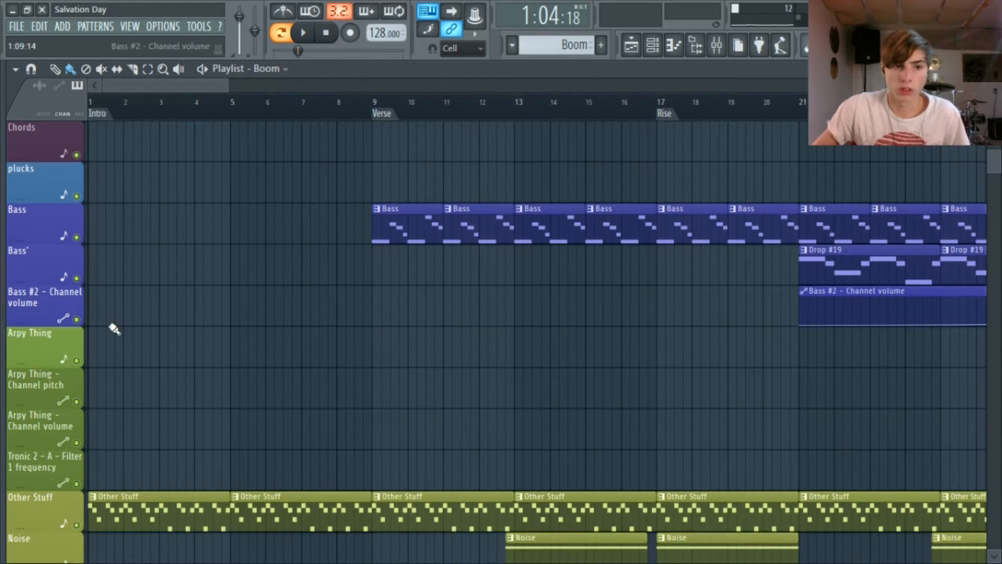
pyautogui.scroll(5, 156, 274)
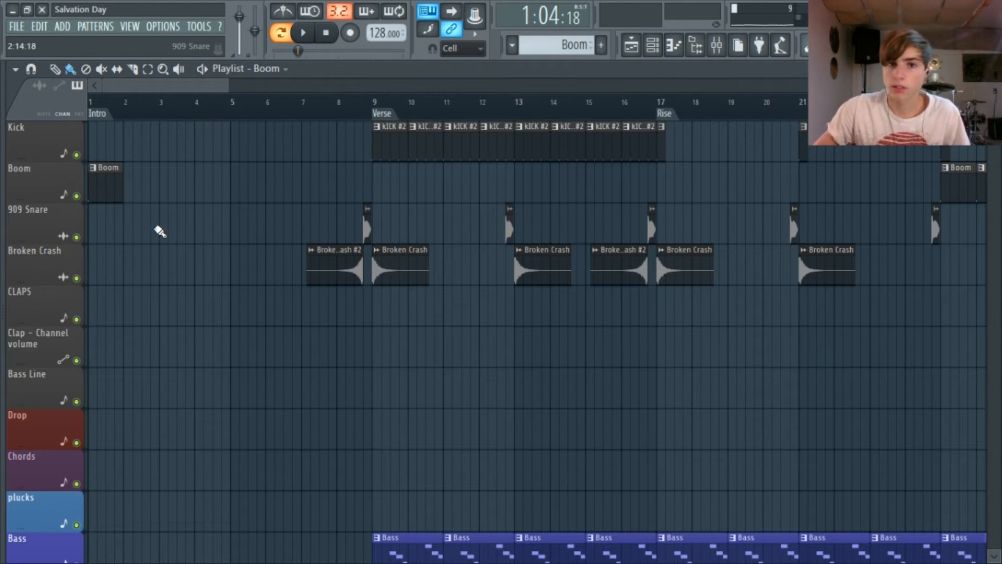
pyautogui.scroll(-12, 145, 260)
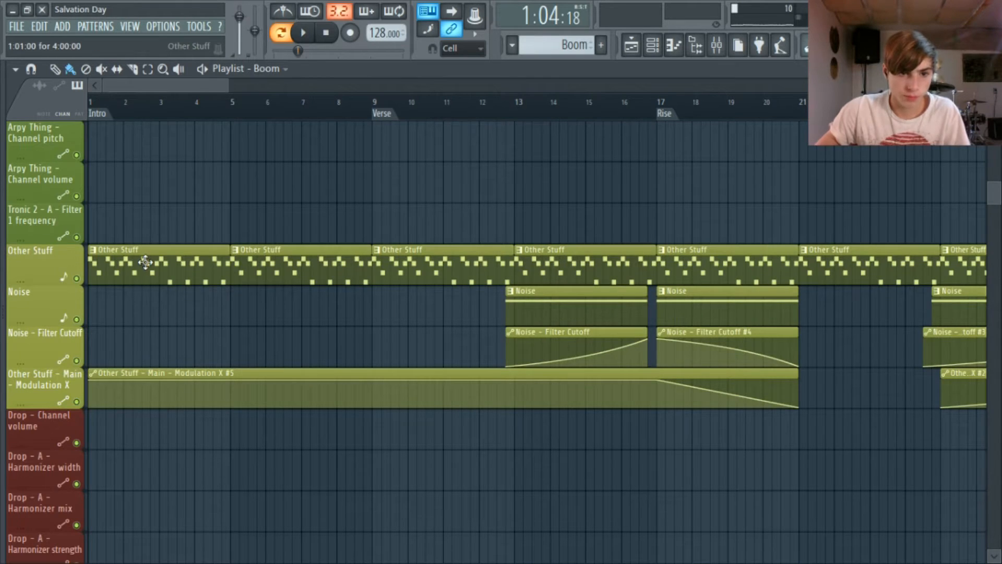
pyautogui.doubleClick(146, 262)
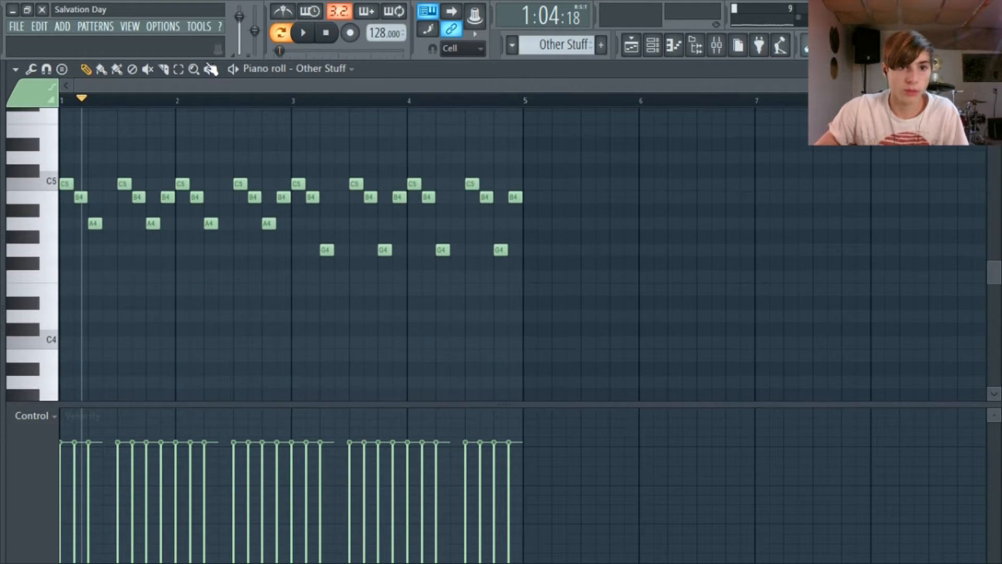
pyautogui.press('space')
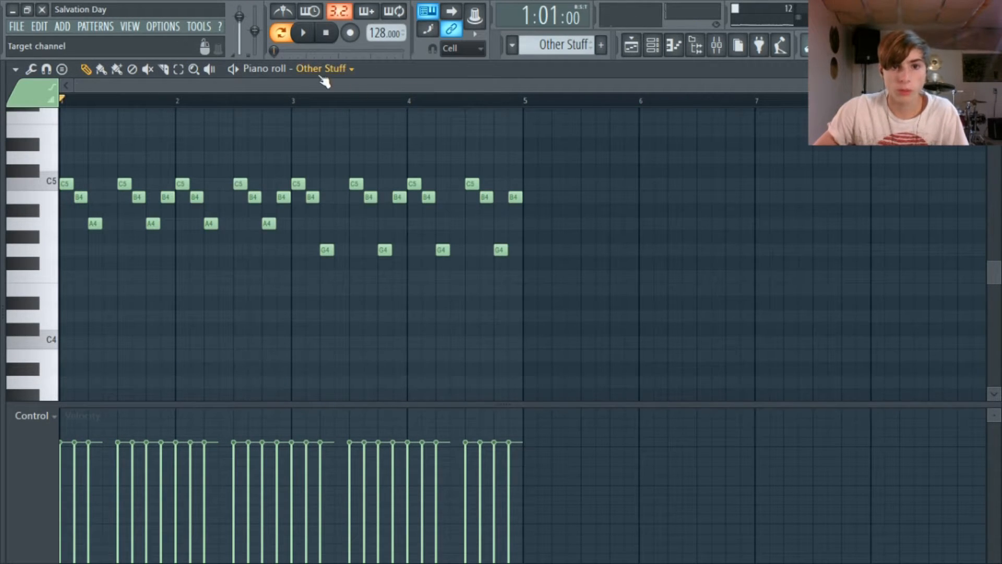
# Step: Inspect the Other Stuff channel's synth settings, close them, and return to the playlist
pyautogui.click(652, 46)
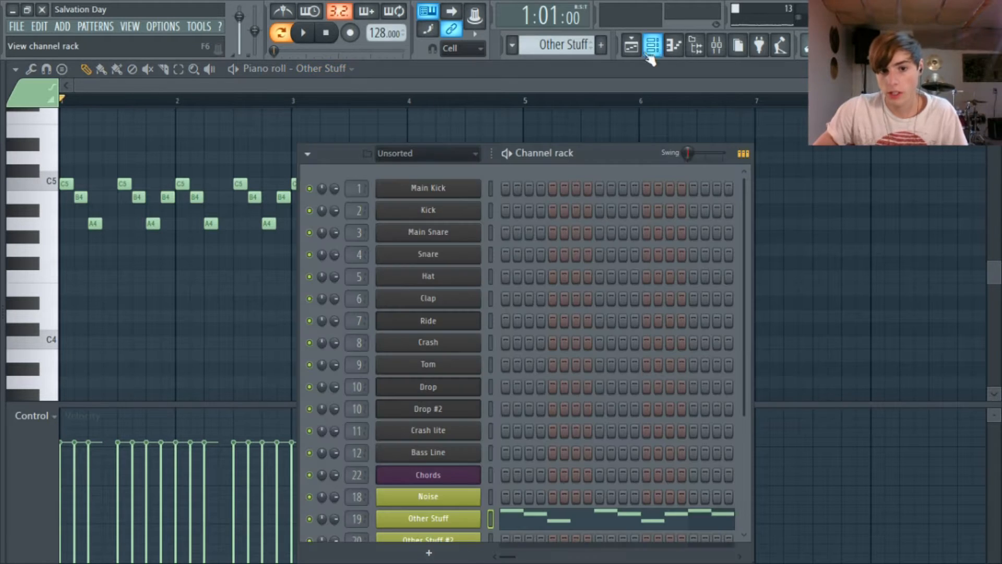
pyautogui.click(651, 46)
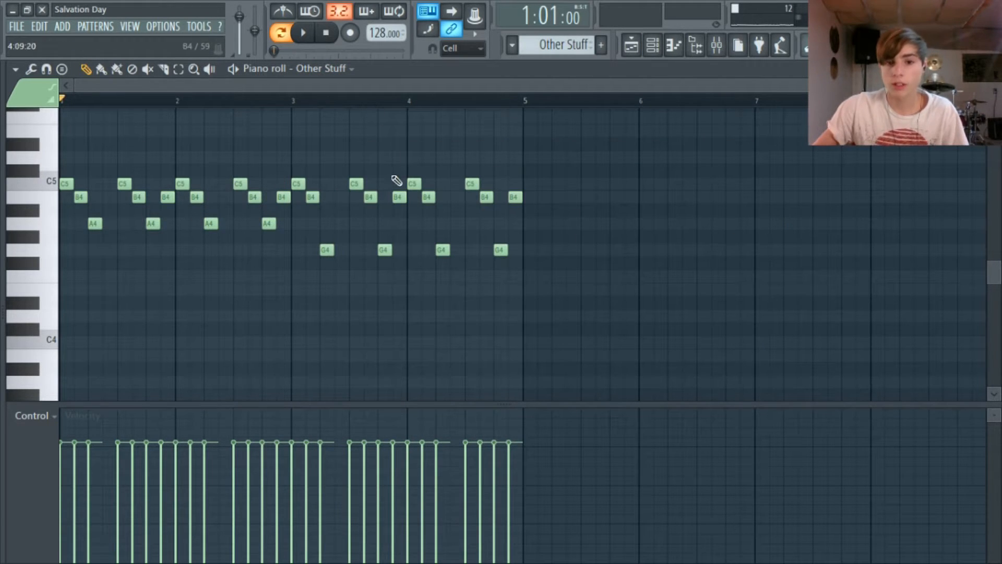
pyautogui.click(631, 45)
pyautogui.scroll(-1, 459, 365)
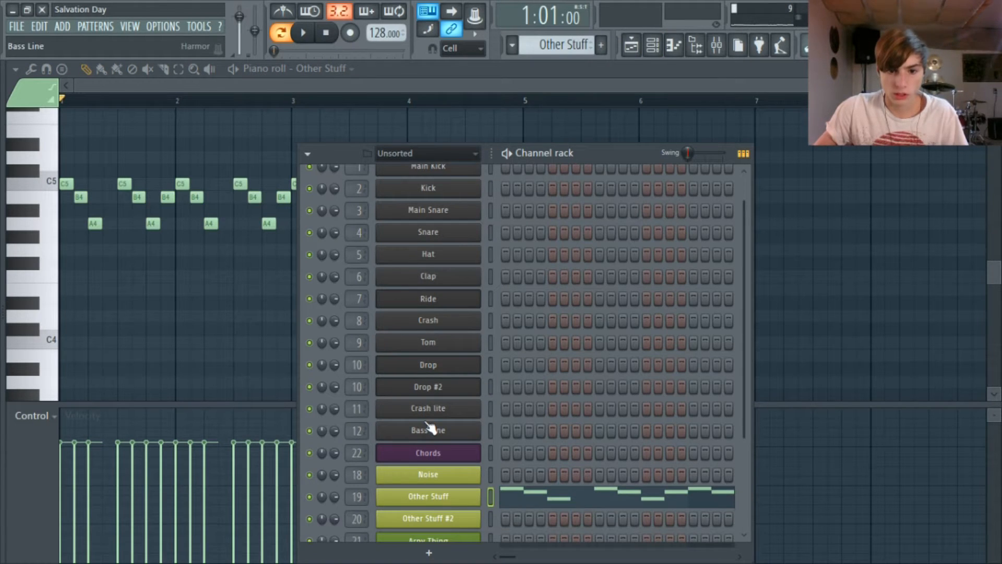
pyautogui.click(395, 452)
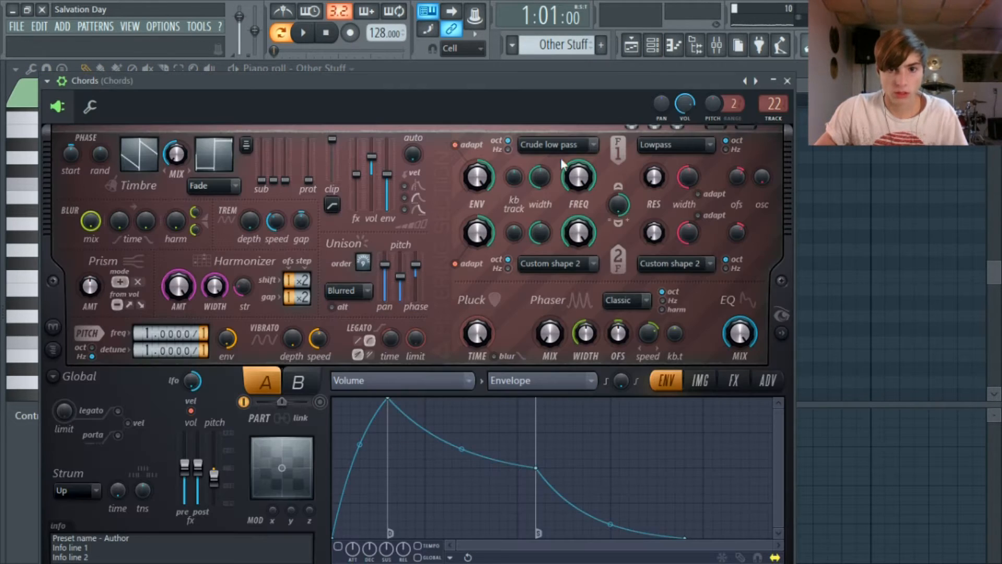
pyautogui.click(787, 81)
pyautogui.click(456, 498)
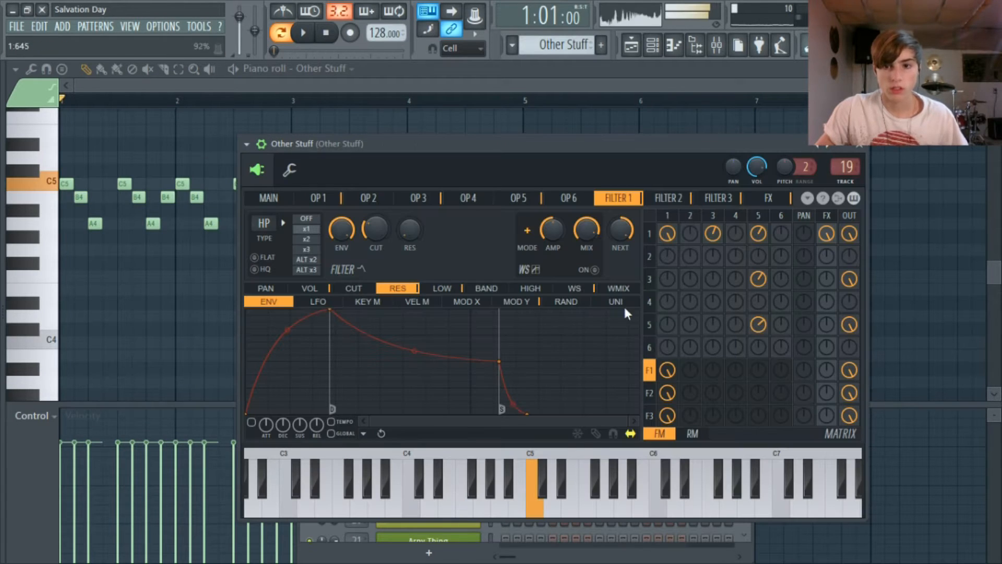
pyautogui.click(868, 149)
pyautogui.click(652, 45)
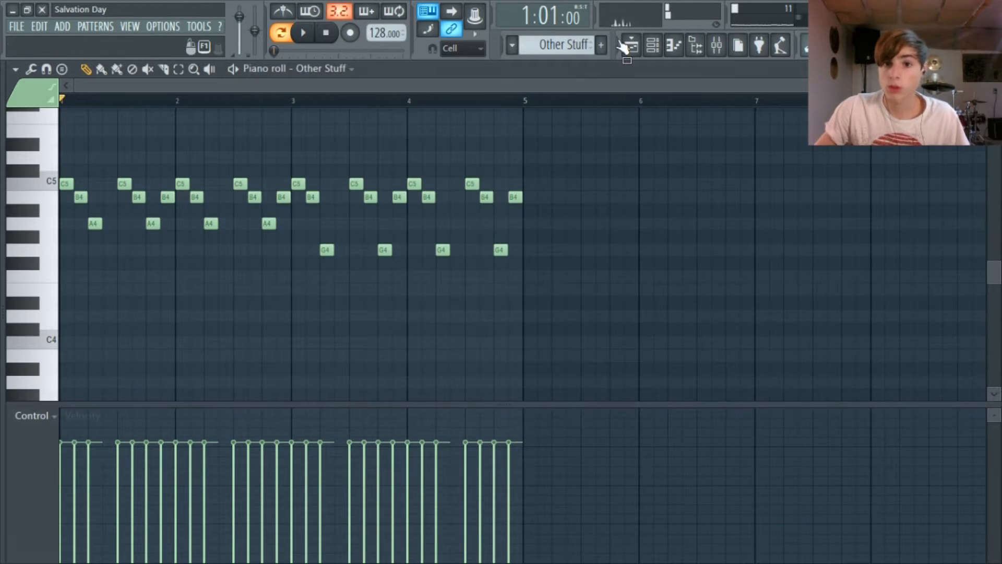
pyautogui.click(631, 46)
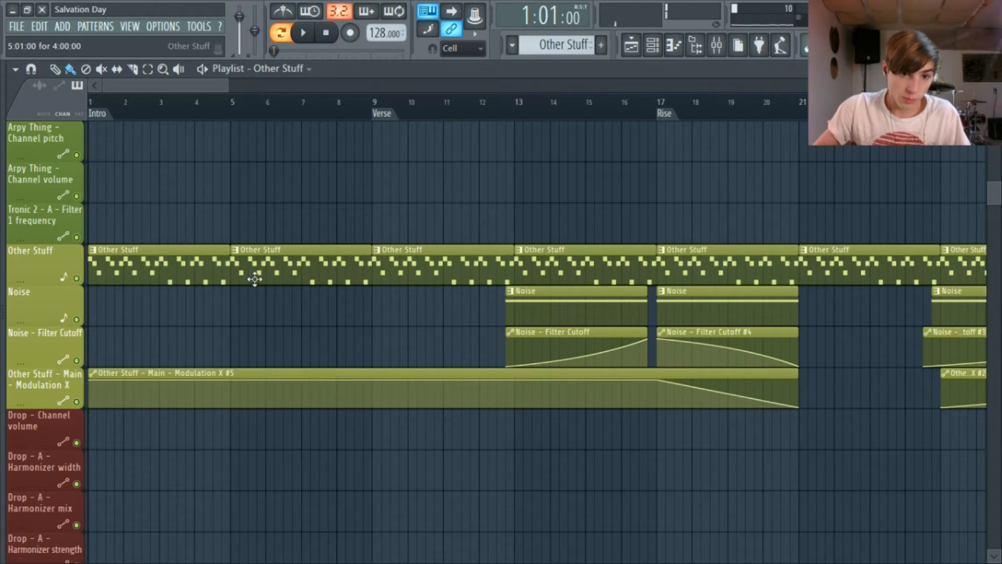
# Step: Open the first Other Stuff clip of the intro in the piano roll and play its melody through
pyautogui.scroll(2, 235, 277)
pyautogui.scroll(-4, 235, 274)
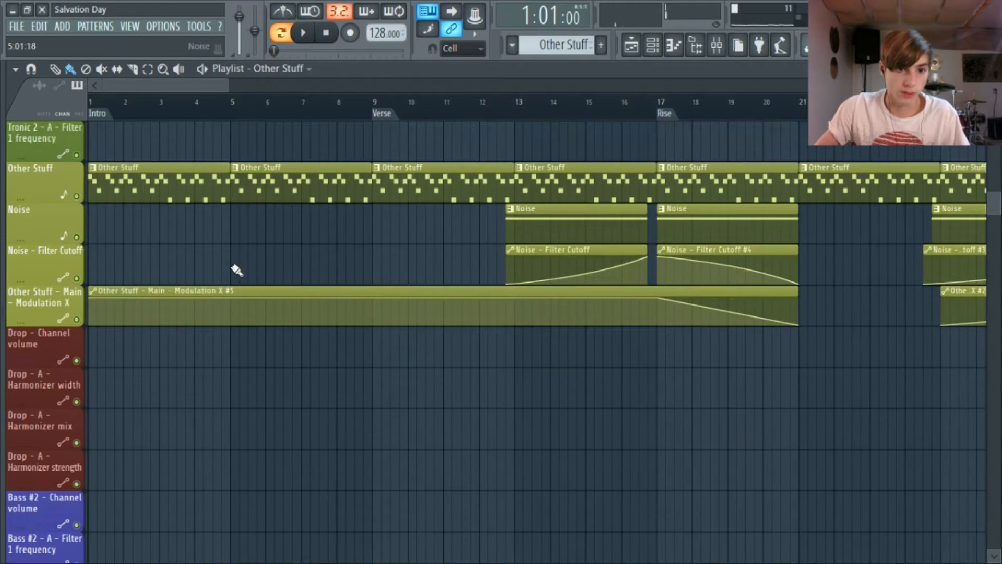
pyautogui.doubleClick(158, 170)
pyautogui.click(287, 36)
pyautogui.click(287, 36)
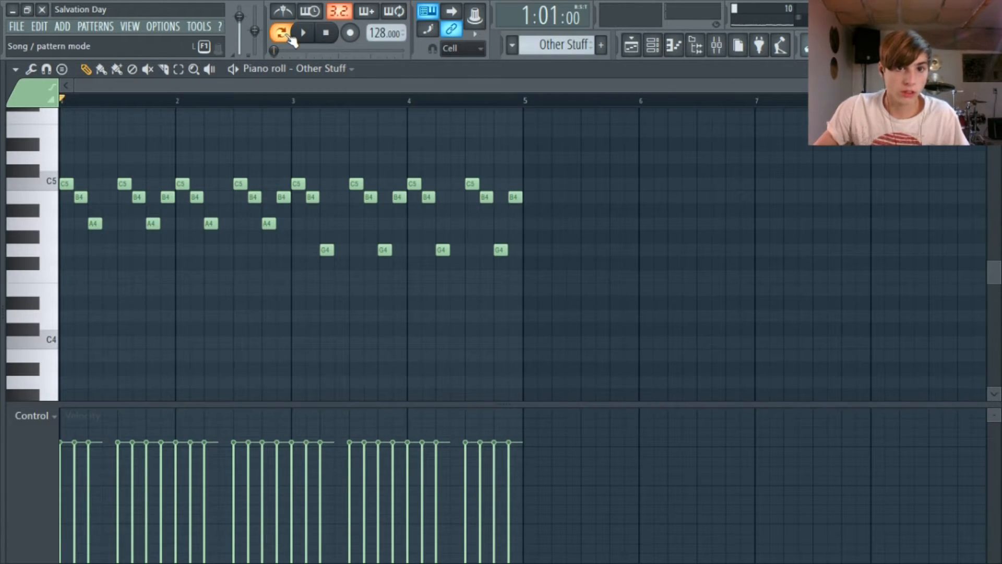
pyautogui.click(305, 35)
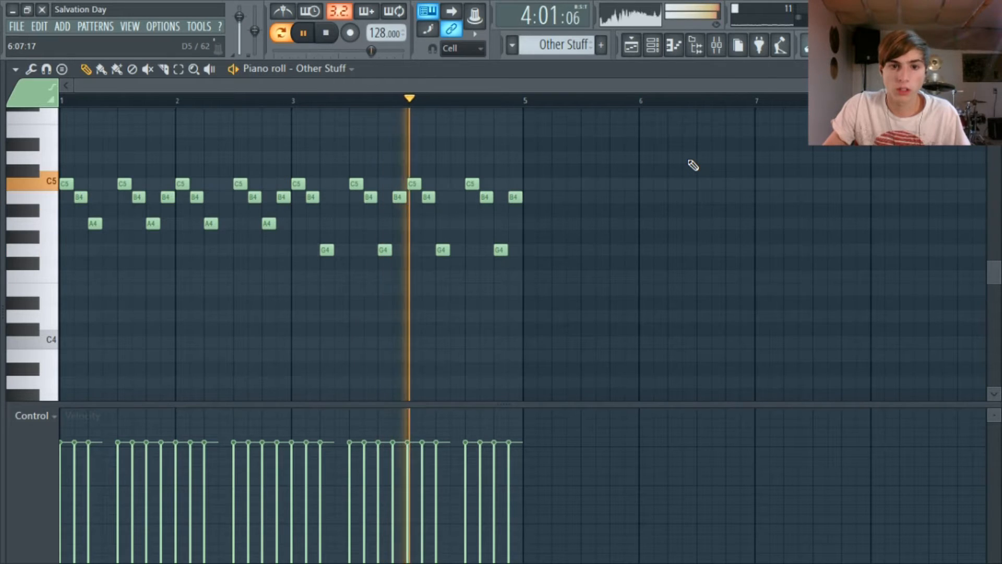
pyautogui.click(325, 34)
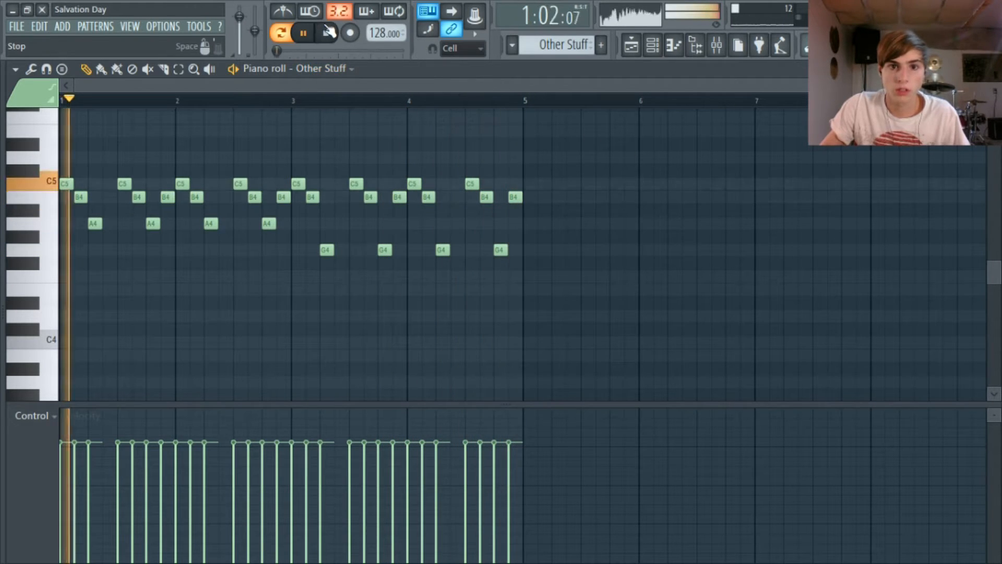
# Step: Open the Other Stuff channel's Sytrus synth and inspect its Main page and operator pages
pyautogui.press('F6')
pyautogui.click(466, 504)
pyautogui.moveTo(490, 180); pyautogui.dragTo(392, 119)
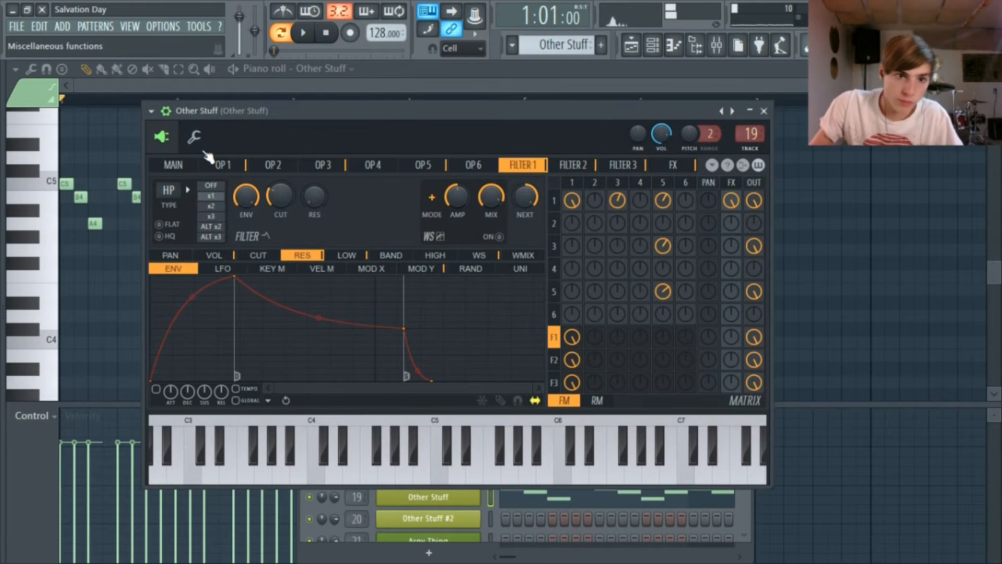
pyautogui.click(175, 165)
pyautogui.click(425, 164)
pyautogui.click(373, 163)
pyautogui.click(273, 164)
pyautogui.click(223, 164)
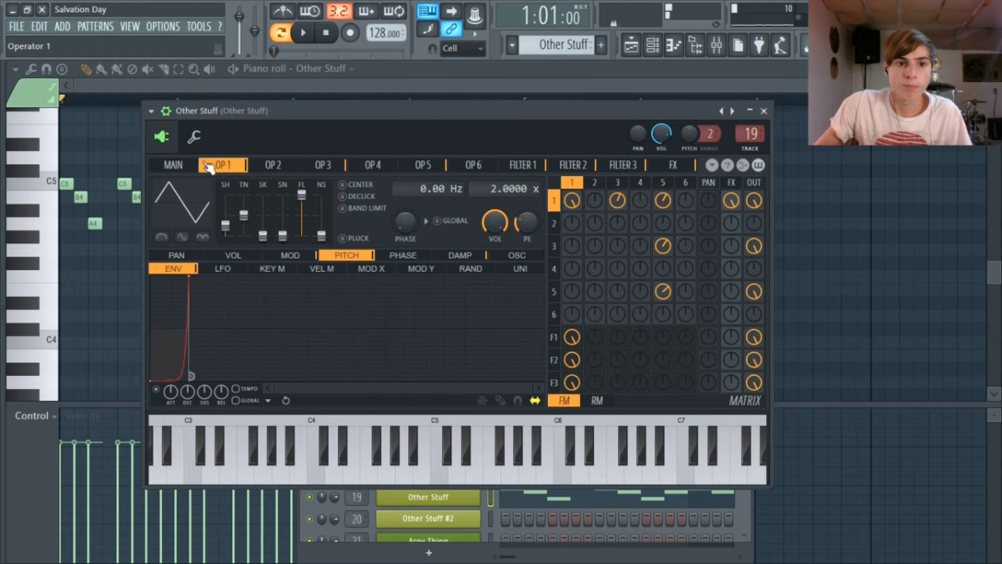
pyautogui.click(195, 166)
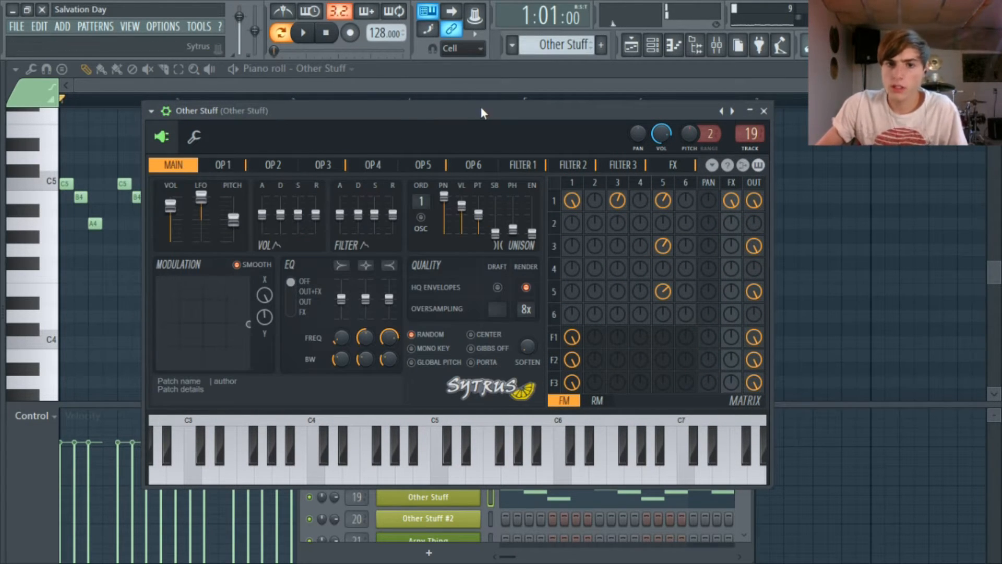
pyautogui.moveTo(481, 109); pyautogui.dragTo(459, 117)
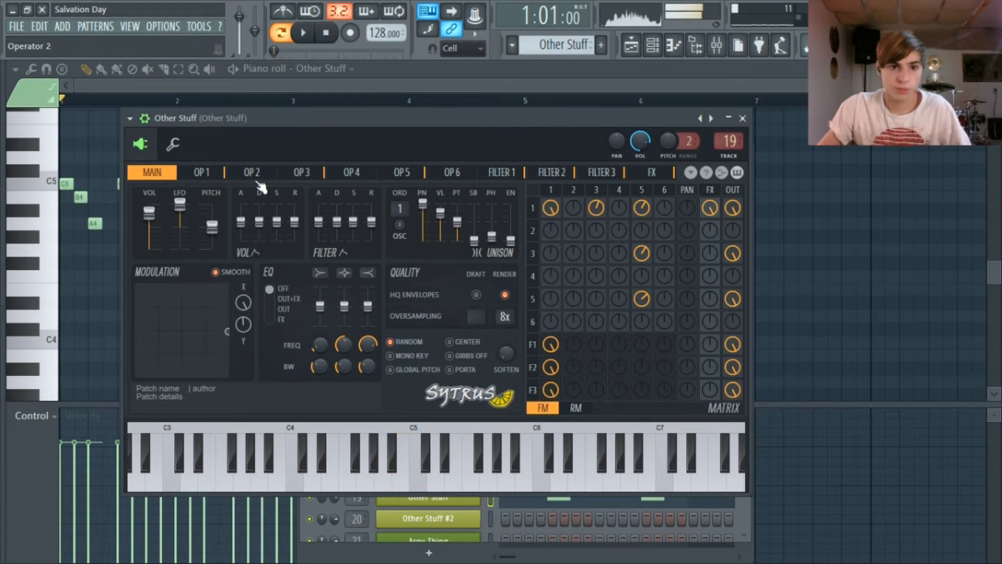
# Step: Audition the pattern with Operator 1's pitch envelope switched off, and switch the envelope back on
pyautogui.click(212, 177)
pyautogui.moveTo(497, 118); pyautogui.dragTo(529, 101)
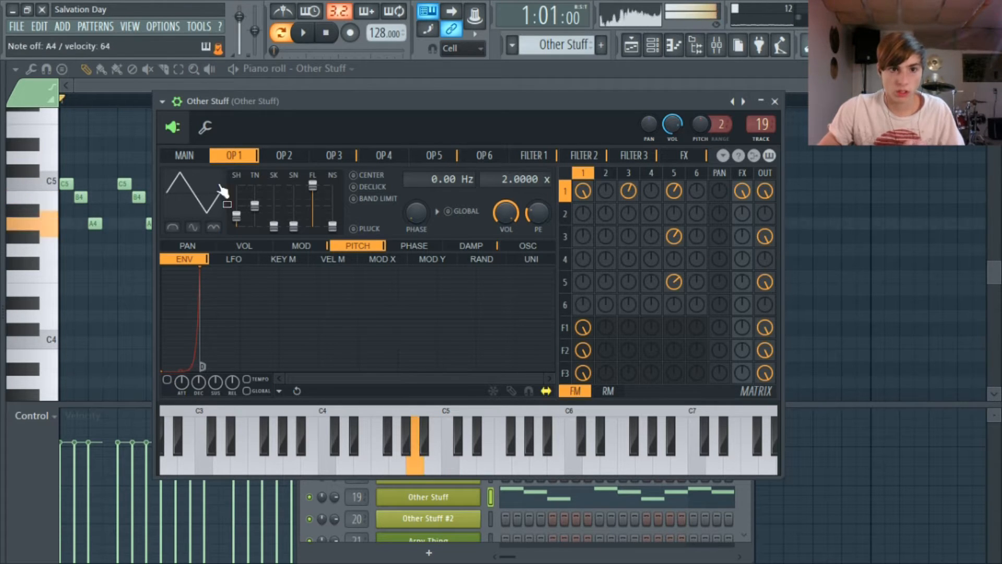
pyautogui.press('space')
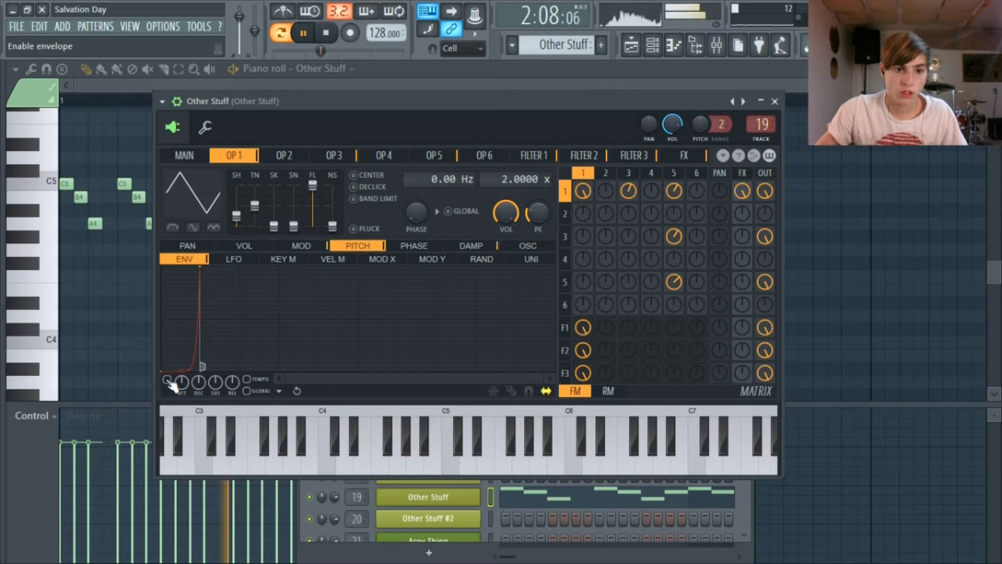
pyautogui.moveTo(458, 99); pyautogui.dragTo(674, 97)
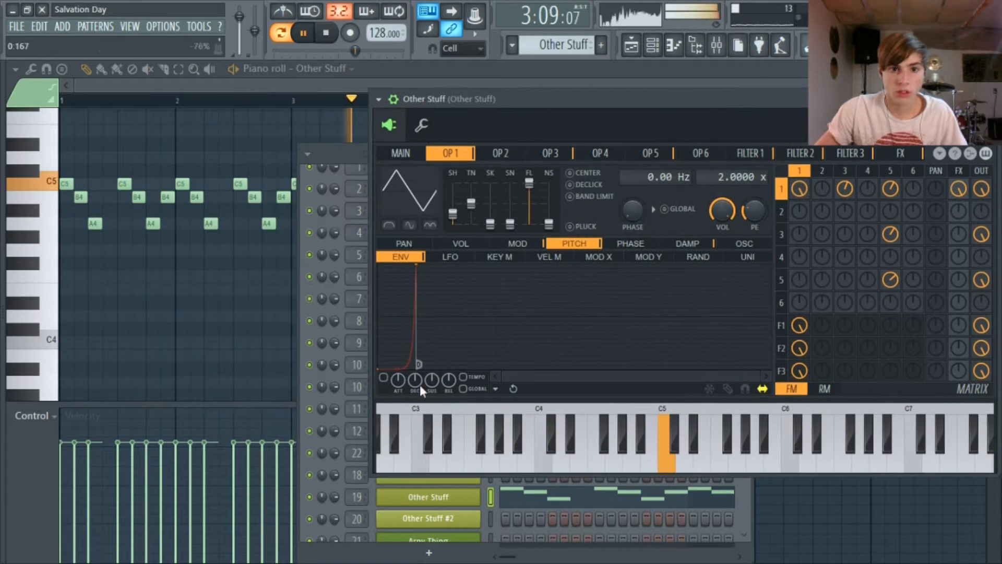
pyautogui.press('space')
pyautogui.click(384, 378)
pyautogui.moveTo(512, 102); pyautogui.dragTo(422, 118)
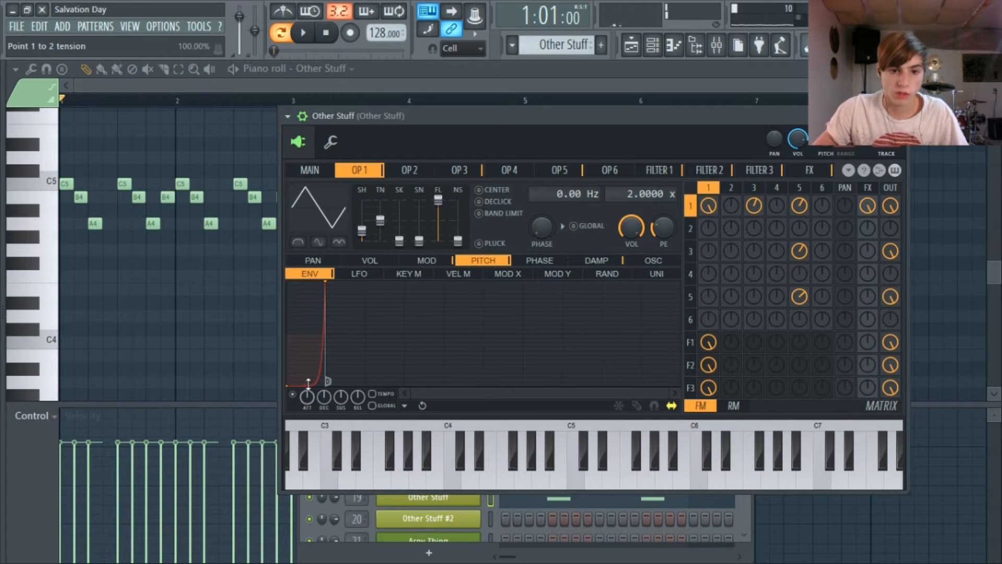
# Step: Try a straight and an oppositely bowed attack curve on Operator 1's pitch envelope during playback, and restore the steep curve at 100% tension
pyautogui.moveTo(306, 384); pyautogui.dragTo(306, 317)
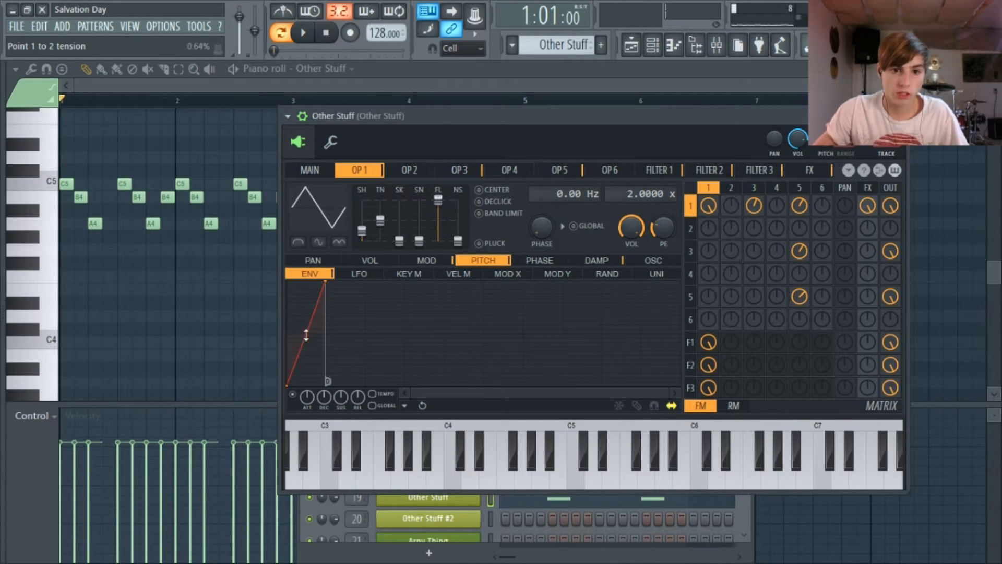
pyautogui.click(304, 33)
pyautogui.moveTo(306, 333); pyautogui.dragTo(305, 280)
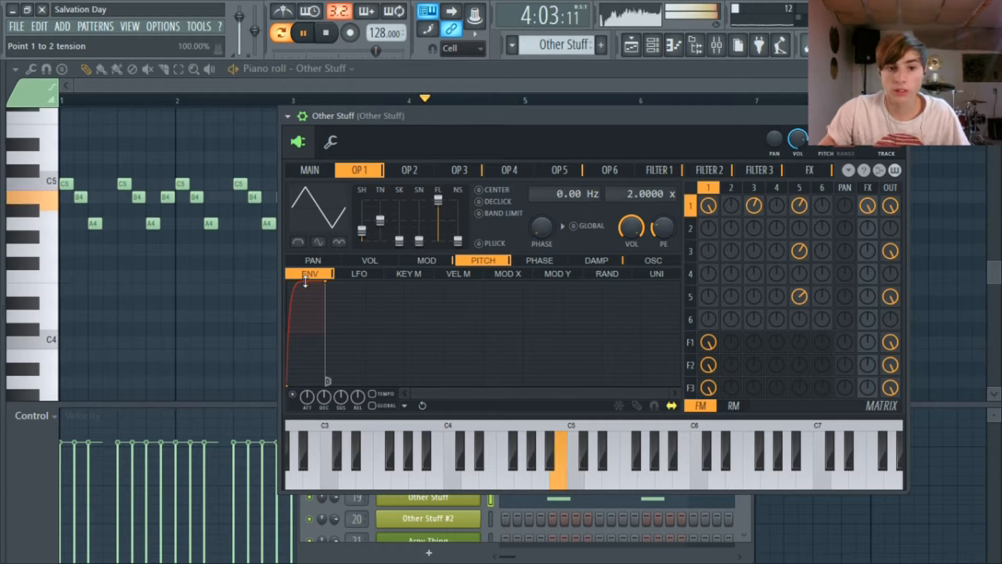
pyautogui.moveTo(305, 282); pyautogui.dragTo(307, 384)
pyautogui.press('space')
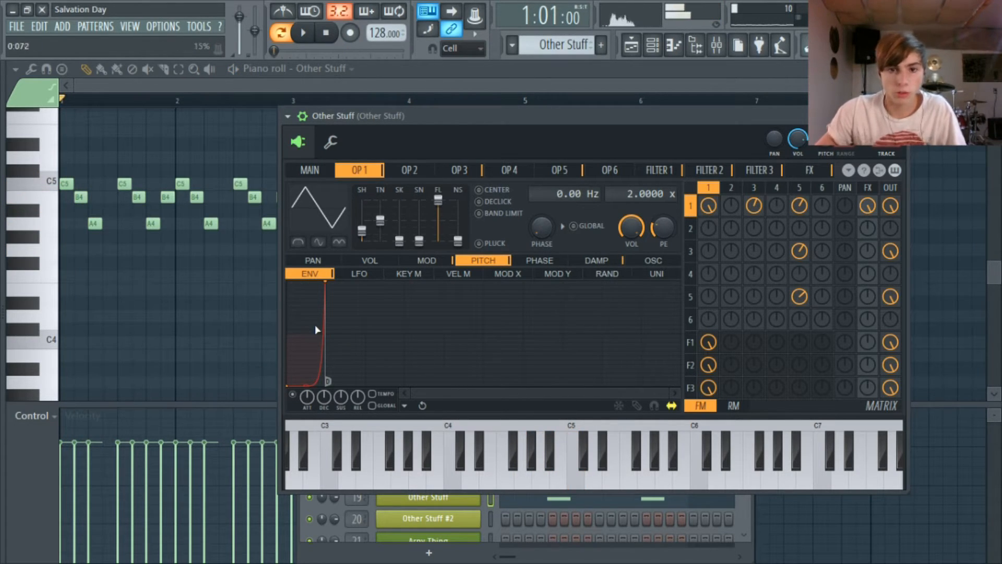
# Step: Compare the waveform and pitch envelope settings of Operators 1, 2 and 3
pyautogui.click(412, 171)
pyautogui.click(360, 170)
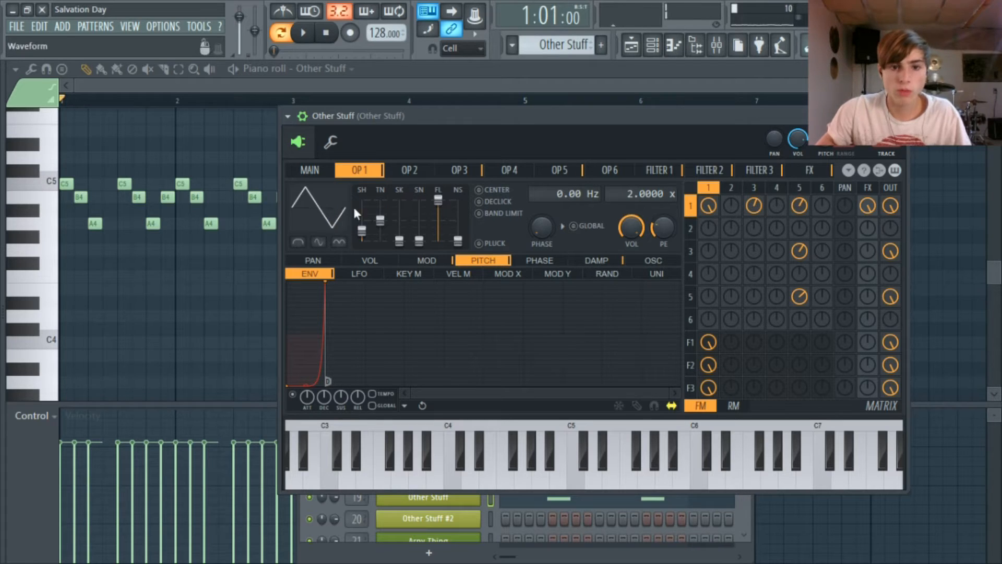
pyautogui.click(418, 178)
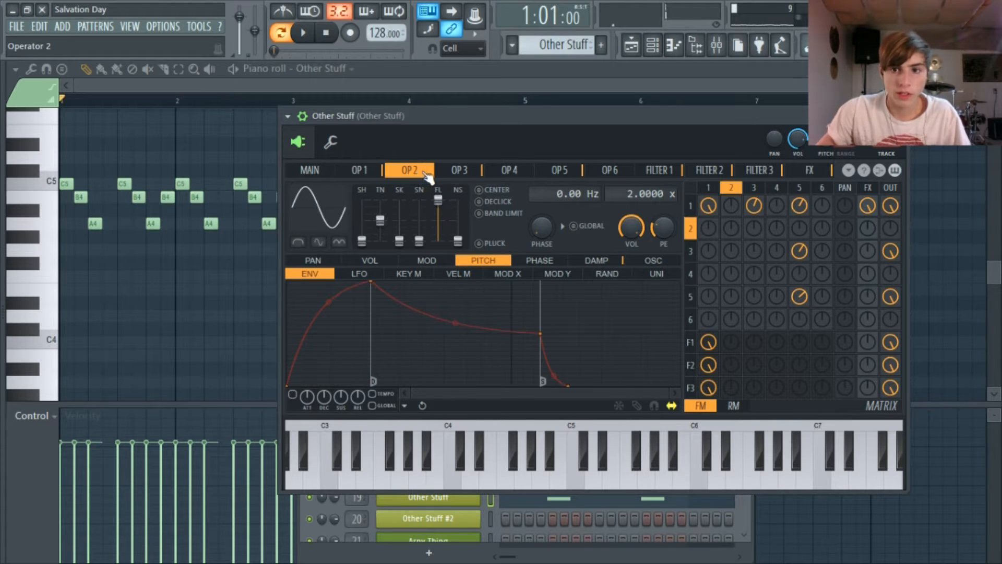
pyautogui.click(462, 171)
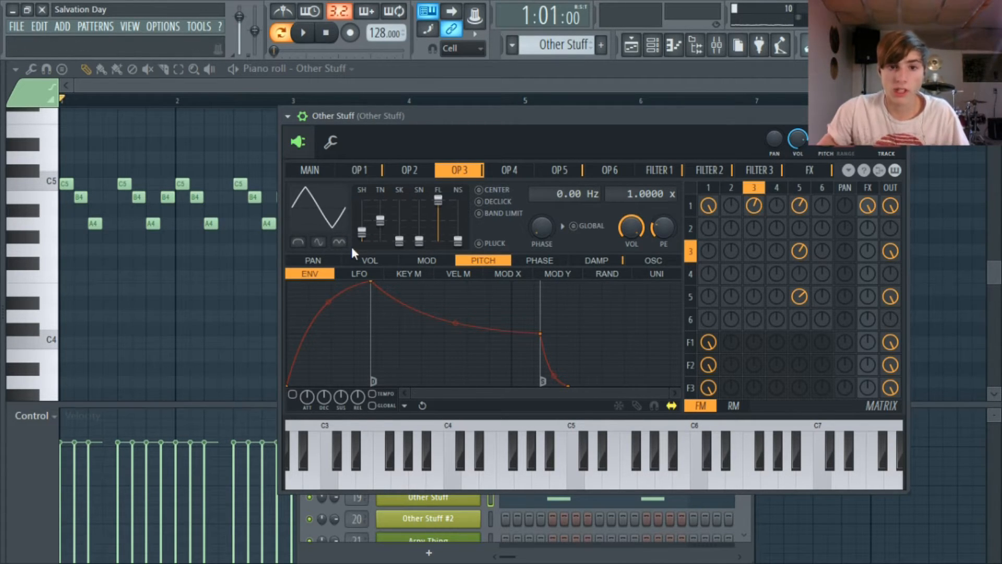
pyautogui.moveTo(407, 116); pyautogui.dragTo(245, 108)
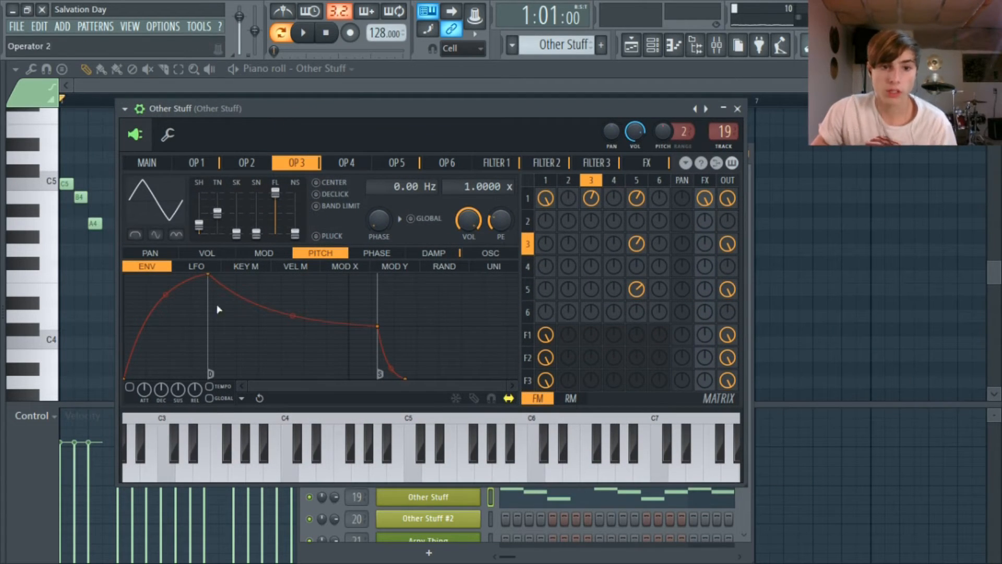
# Step: Shape Operator 3's pitch envelope into one short, steep attack curve and delete its decay, sustain and release points
pyautogui.rightClick(134, 355)
pyautogui.moveTo(136, 355); pyautogui.dragTo(146, 252)
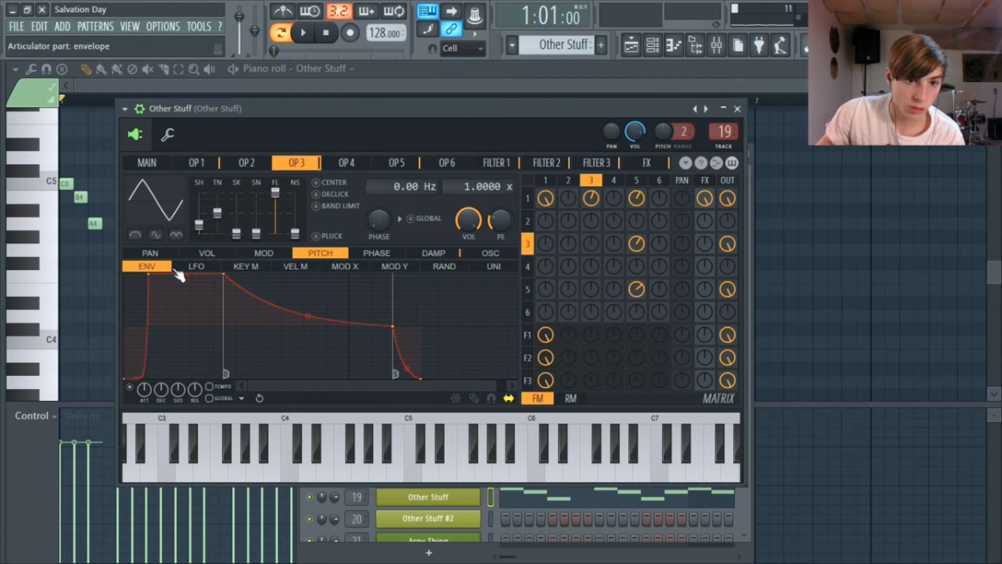
pyautogui.rightClick(223, 273)
pyautogui.click(293, 293)
pyautogui.rightClick(393, 326)
pyautogui.click(419, 347)
pyautogui.rightClick(426, 379)
pyautogui.click(443, 347)
# Step: Play the pattern, compare Operator 3's pitch envelope with Operator 1's, and lengthen Operator 3's attack curve
pyautogui.click(313, 33)
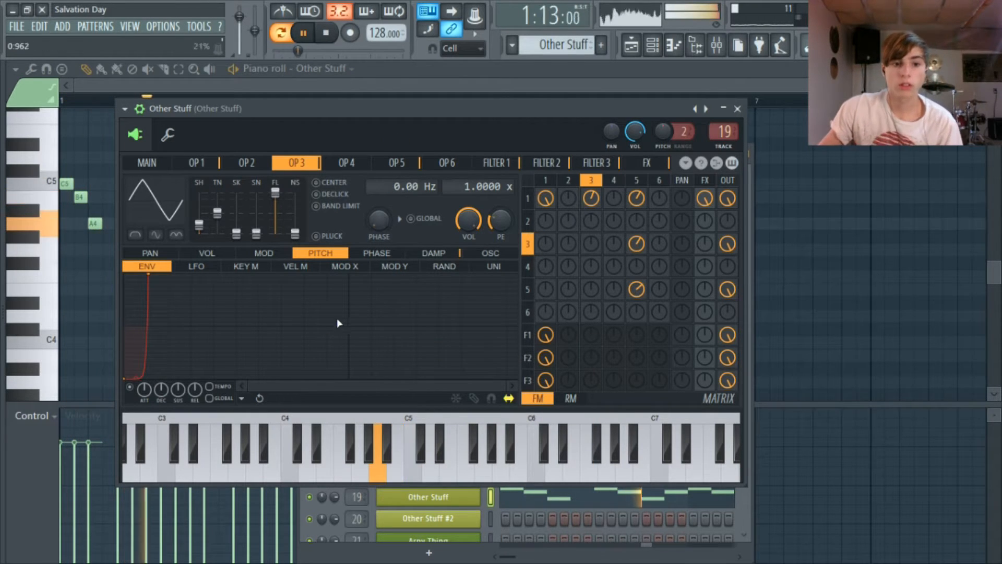
pyautogui.click(131, 387)
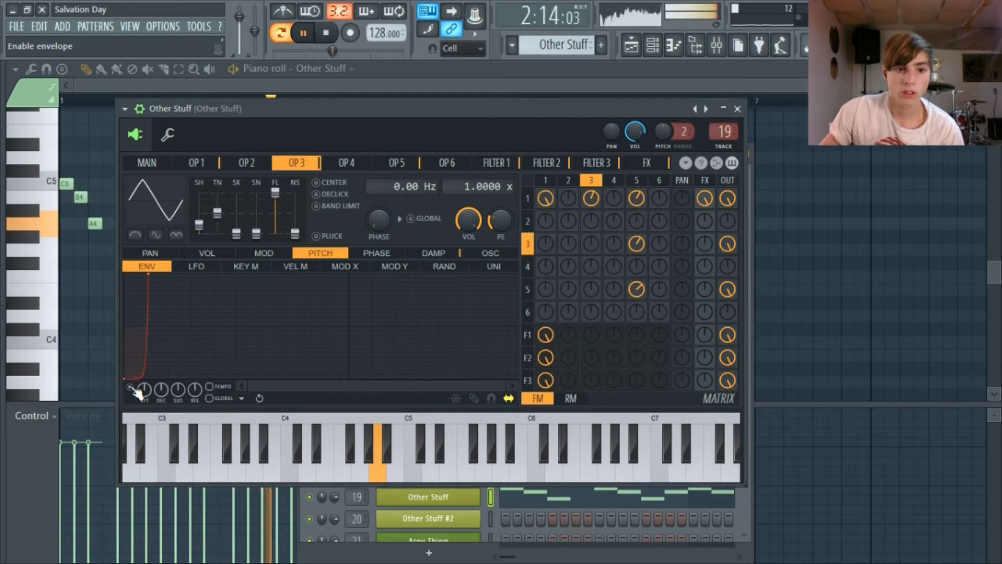
pyautogui.moveTo(411, 116); pyautogui.dragTo(464, 105)
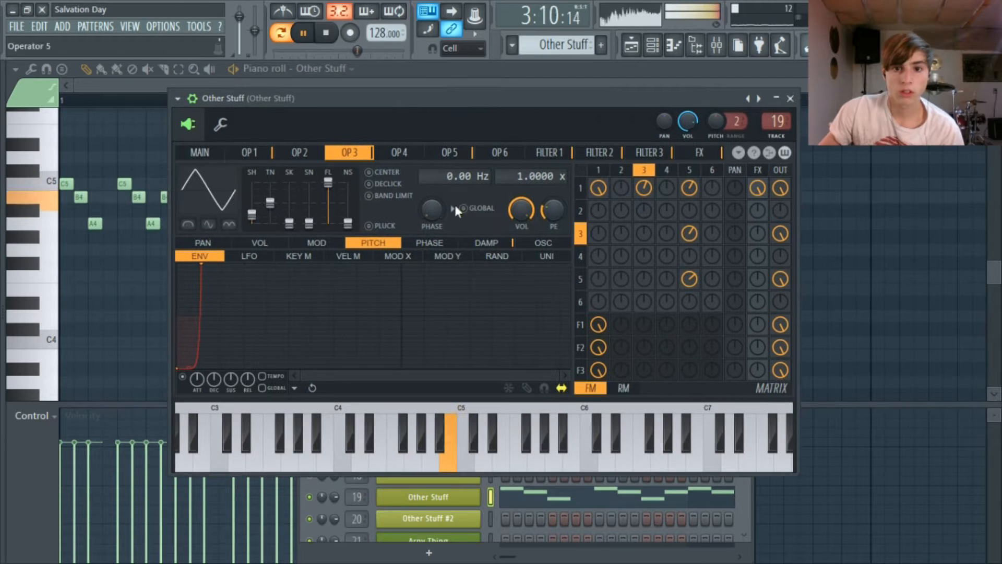
pyautogui.click(304, 156)
pyautogui.click(265, 157)
pyautogui.click(368, 153)
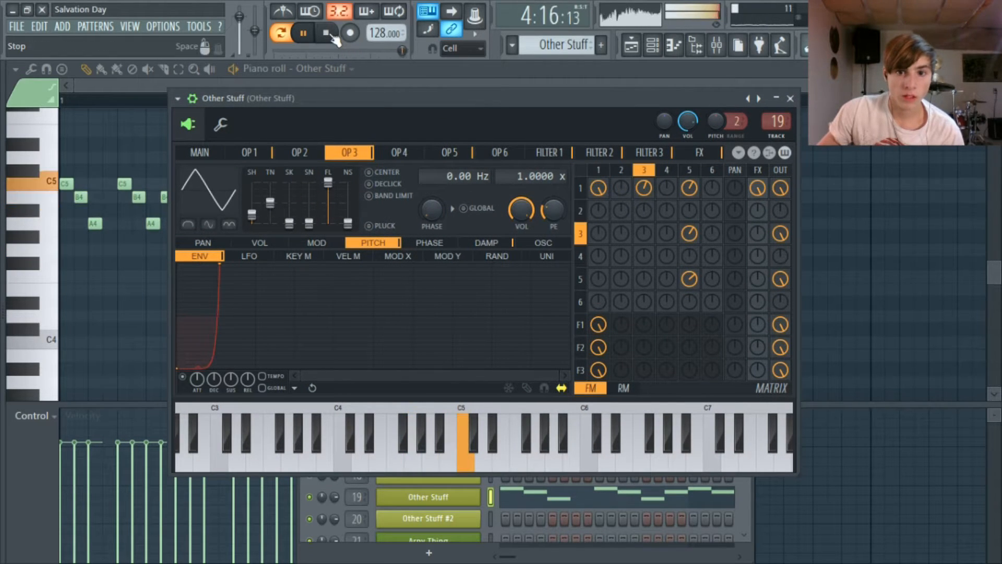
# Step: Audition Operator 3's frequency ratio at 2.0000 and 4.0000, check Operator 1's settings, and restore Operator 3's ratio to 1.0000
pyautogui.moveTo(521, 179); pyautogui.dragTo(520, 170)
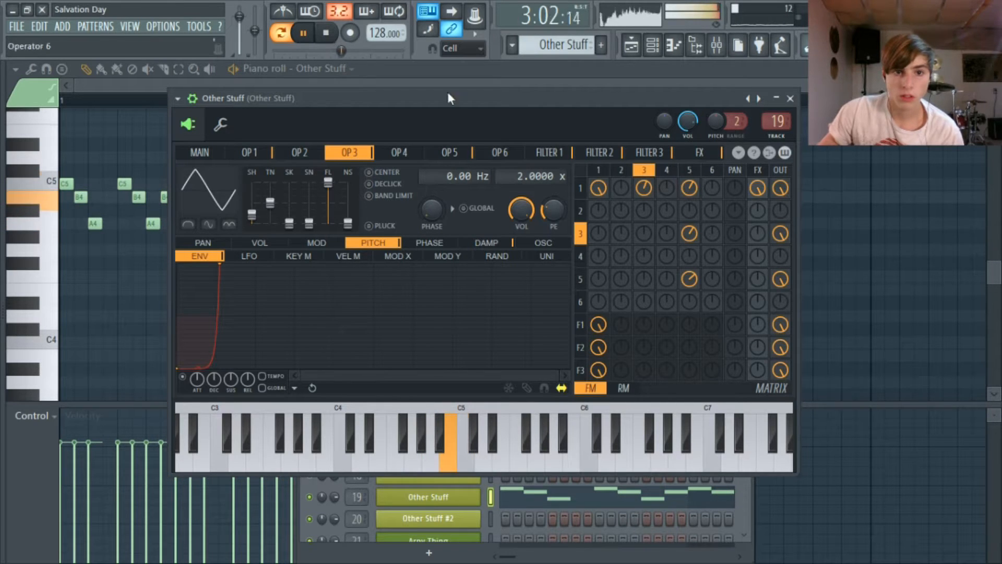
pyautogui.press('space')
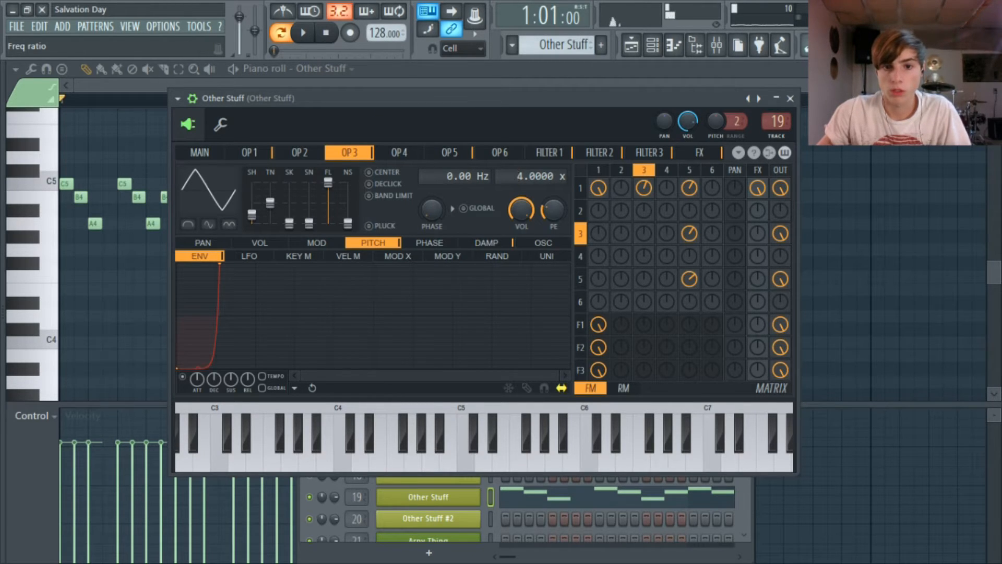
pyautogui.click(268, 153)
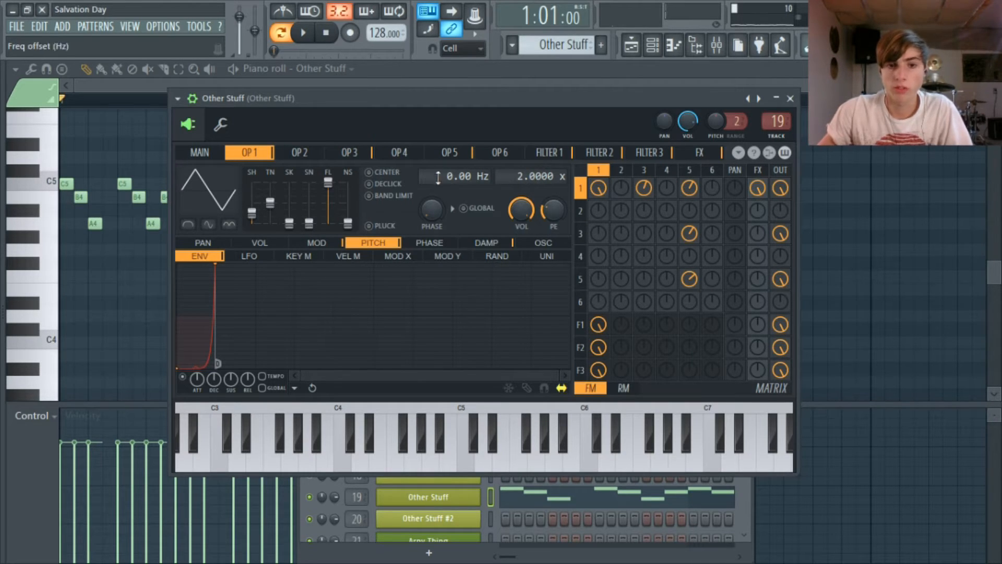
pyautogui.moveTo(337, 99); pyautogui.dragTo(327, 107)
pyautogui.click(339, 161)
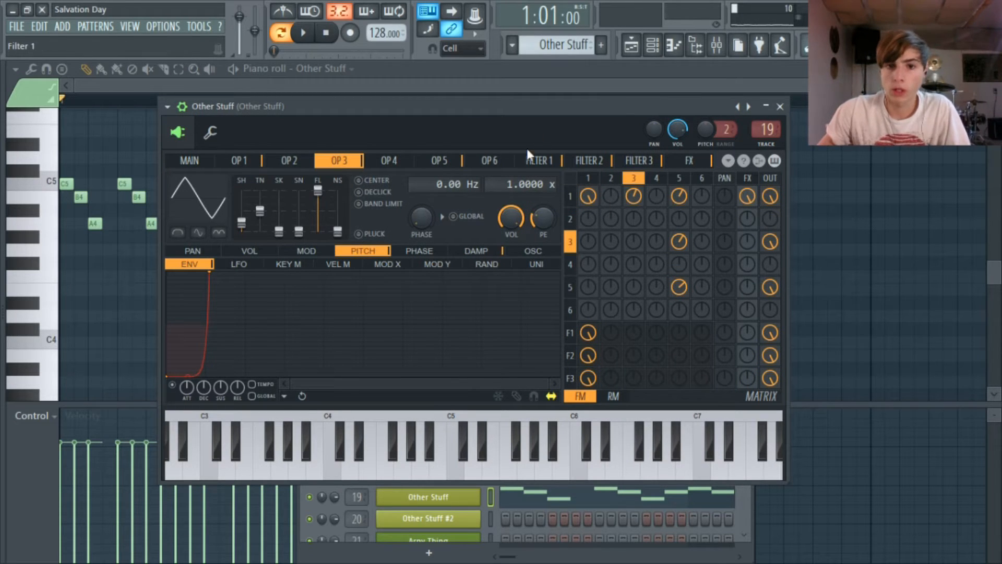
# Step: Try adding F4 notes below the first two C5 notes of the melody and play the result
pyautogui.click(76, 287)
pyautogui.click(66, 249)
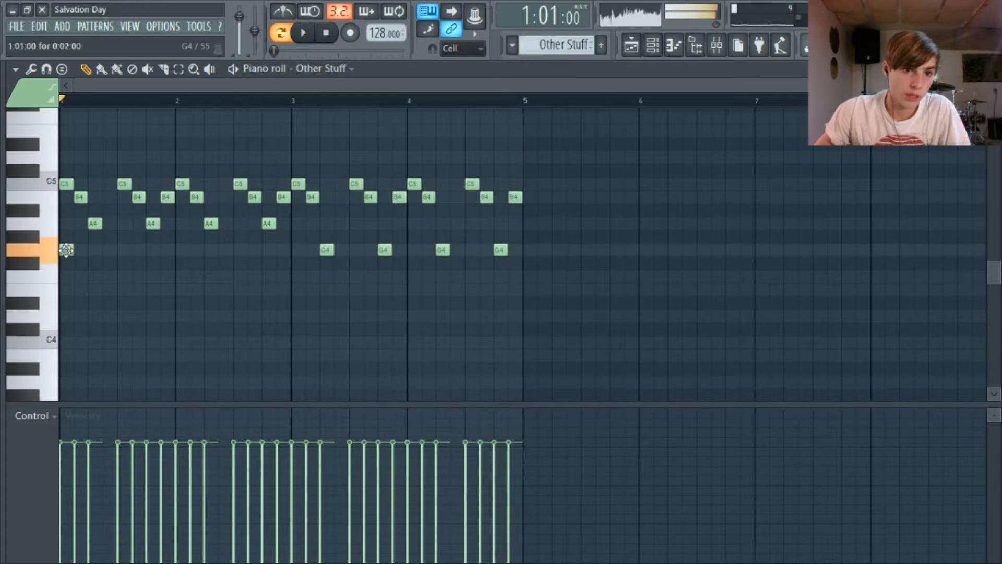
pyautogui.moveTo(72, 269); pyautogui.dragTo(57, 287)
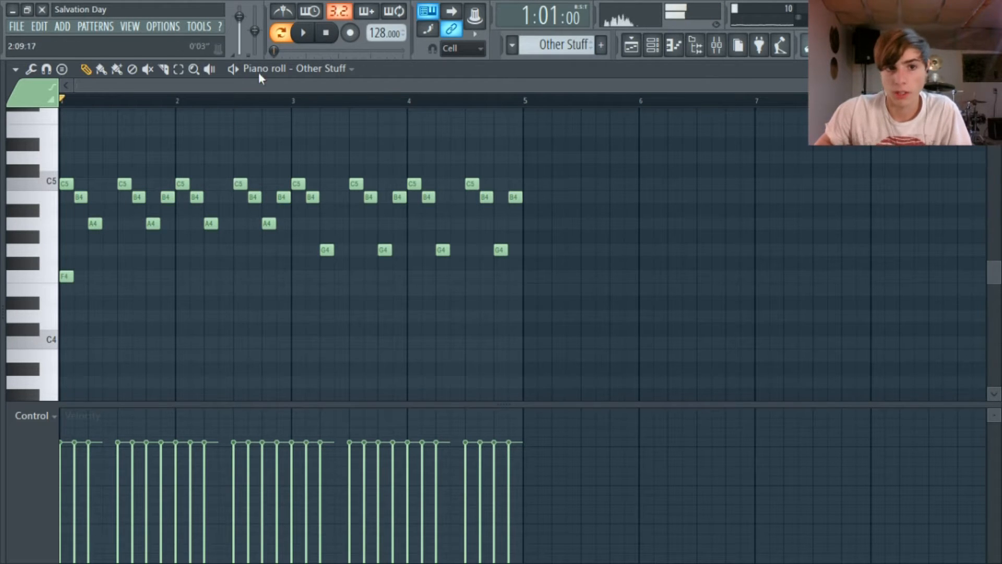
pyautogui.click(304, 33)
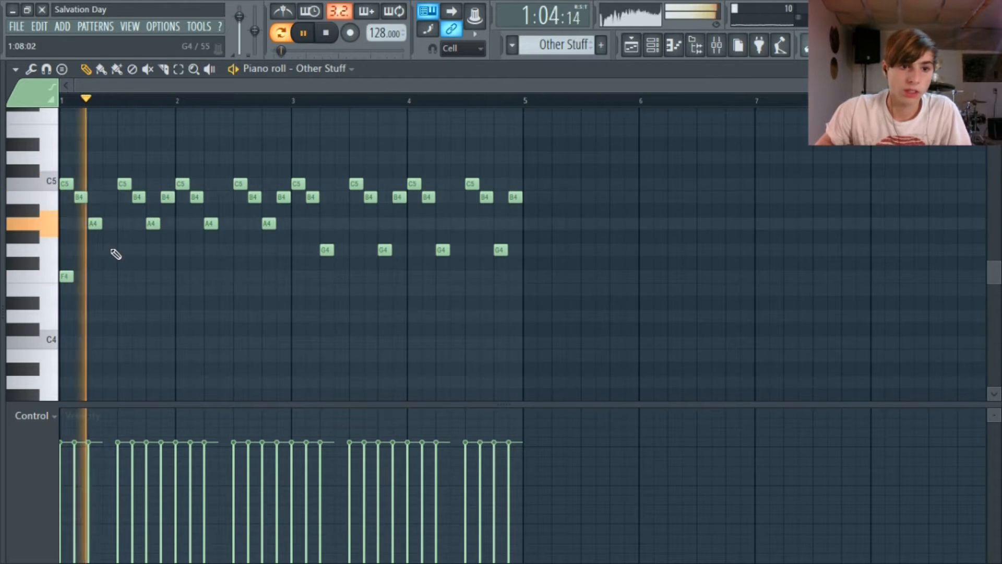
pyautogui.click(124, 276)
pyautogui.click(304, 34)
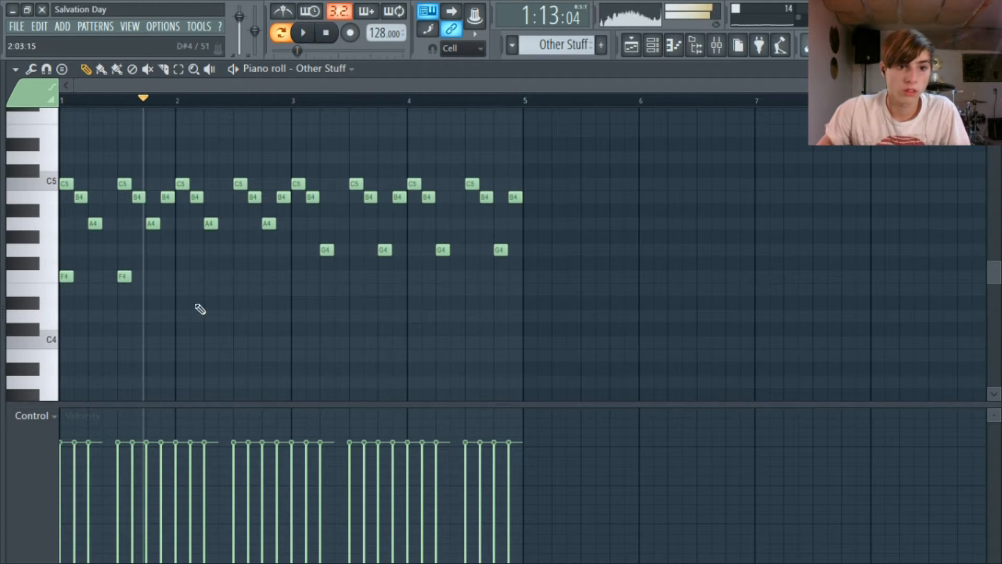
# Step: Reopen the Other Stuff channel's synth briefly, return to the piano roll, and erase the test note at the melody's start
pyautogui.click(652, 46)
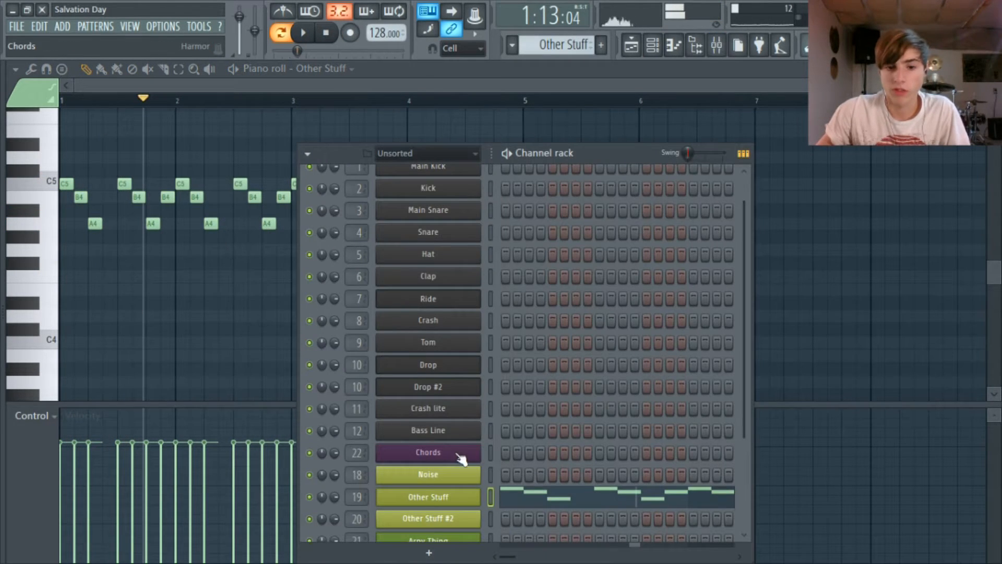
pyautogui.click(448, 495)
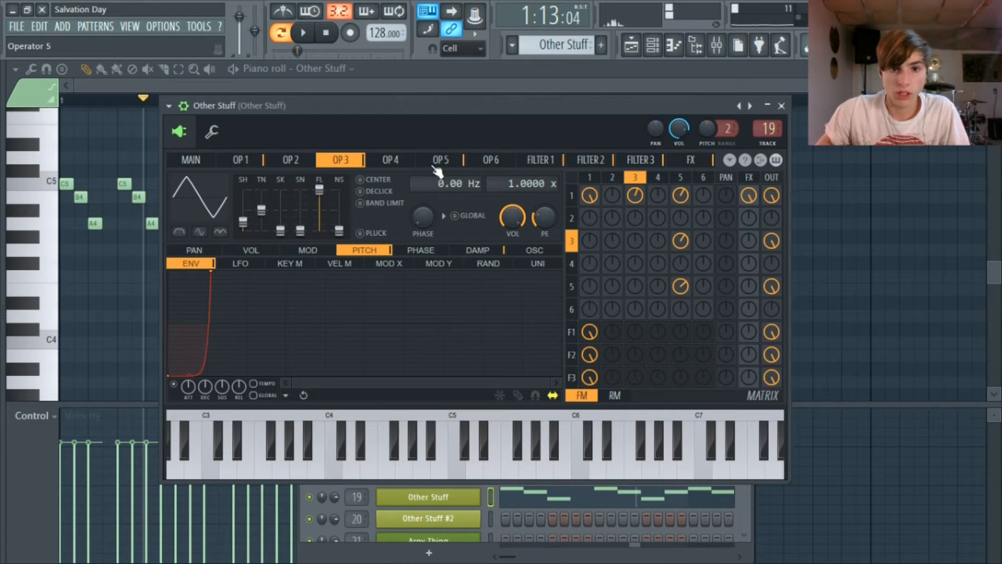
pyautogui.click(94, 289)
pyautogui.moveTo(95, 290); pyautogui.dragTo(31, 286)
pyautogui.rightClick(66, 289)
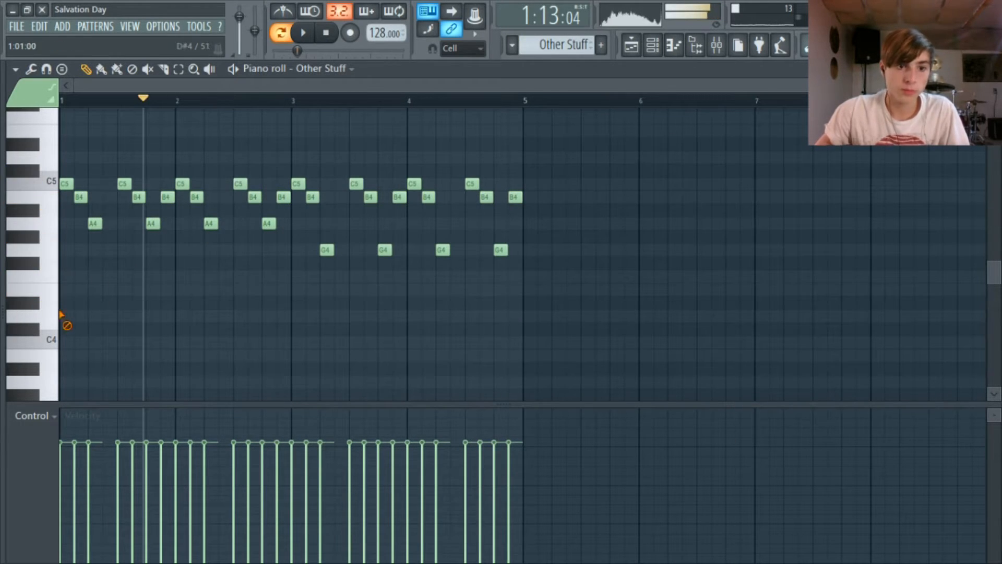
# Step: Show the Playlist and Channel rack, reopen the Other Stuff channel's synth, and bring up its Operator 3 settings
pyautogui.click(631, 46)
pyautogui.click(652, 46)
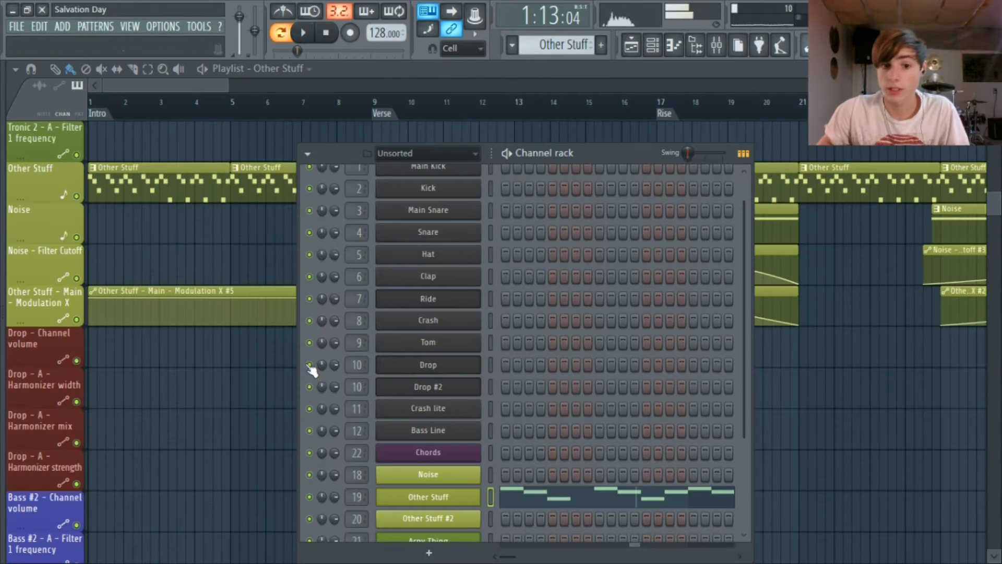
pyautogui.click(428, 497)
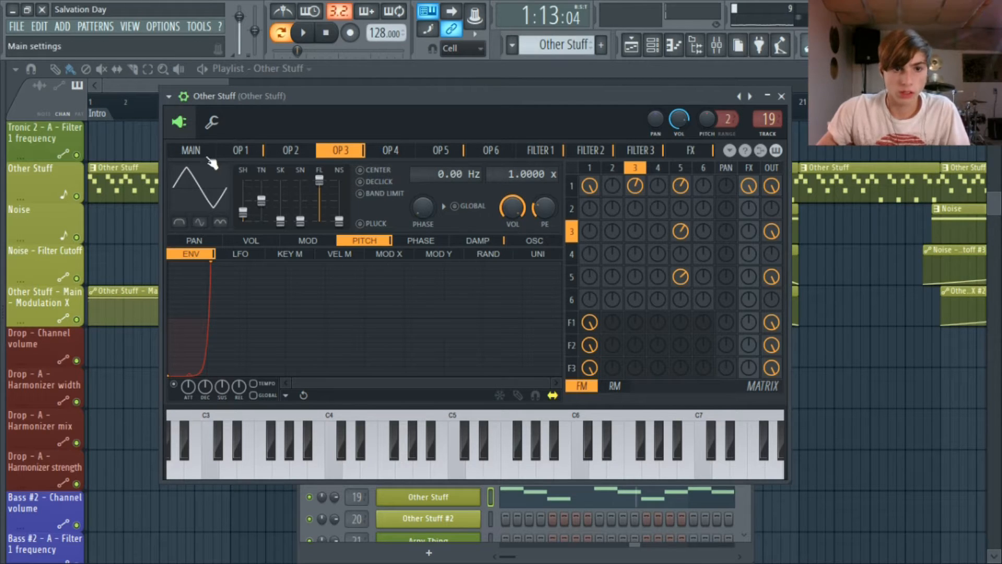
pyautogui.click(253, 157)
pyautogui.click(340, 153)
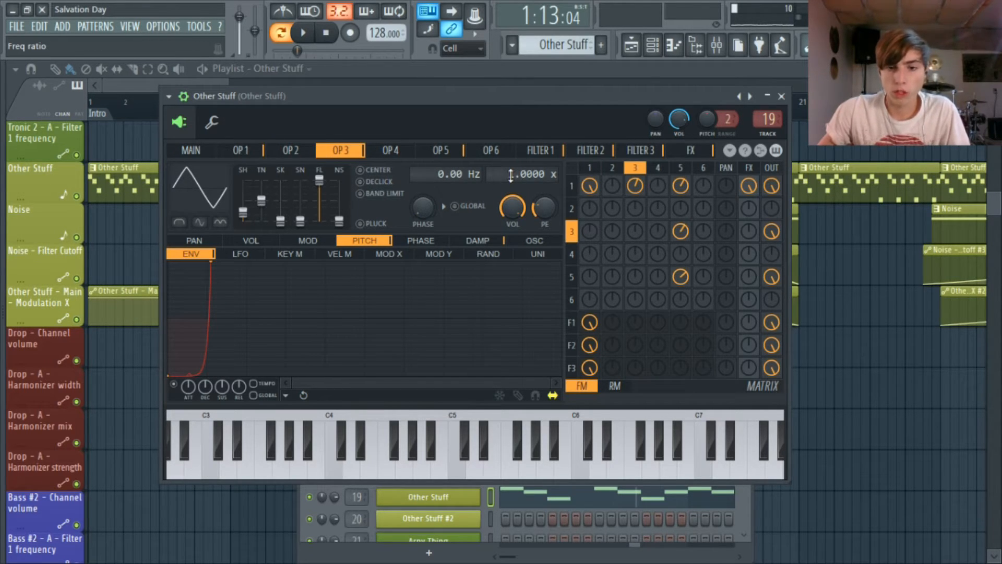
# Step: Switch playback to song mode, audition Operator 3's frequency ratio at 2.0000 against 1.0000, leave it at 1.0000, and stop playback
pyautogui.click(291, 33)
pyautogui.click(285, 33)
pyautogui.click(303, 33)
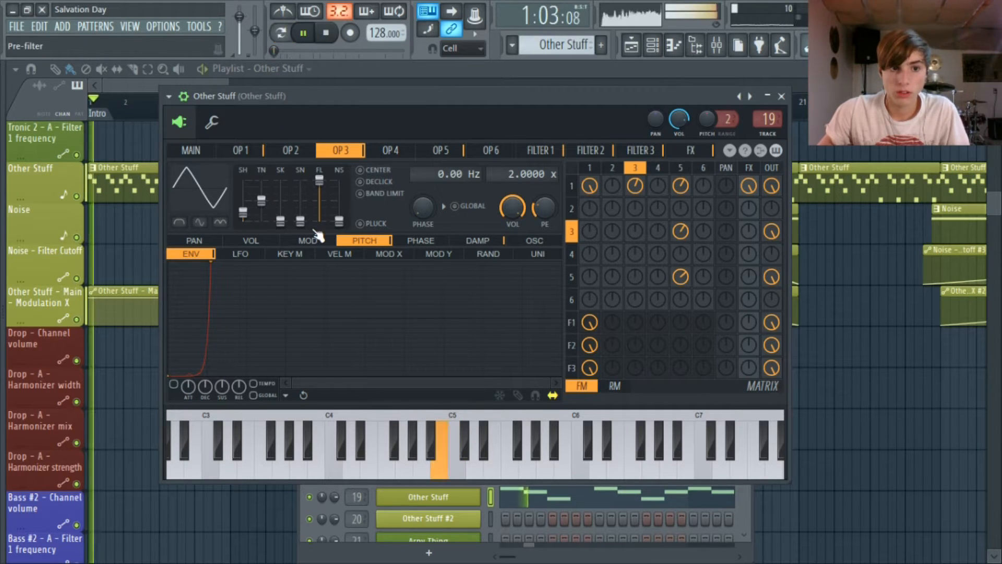
pyautogui.moveTo(517, 175); pyautogui.dragTo(472, 295)
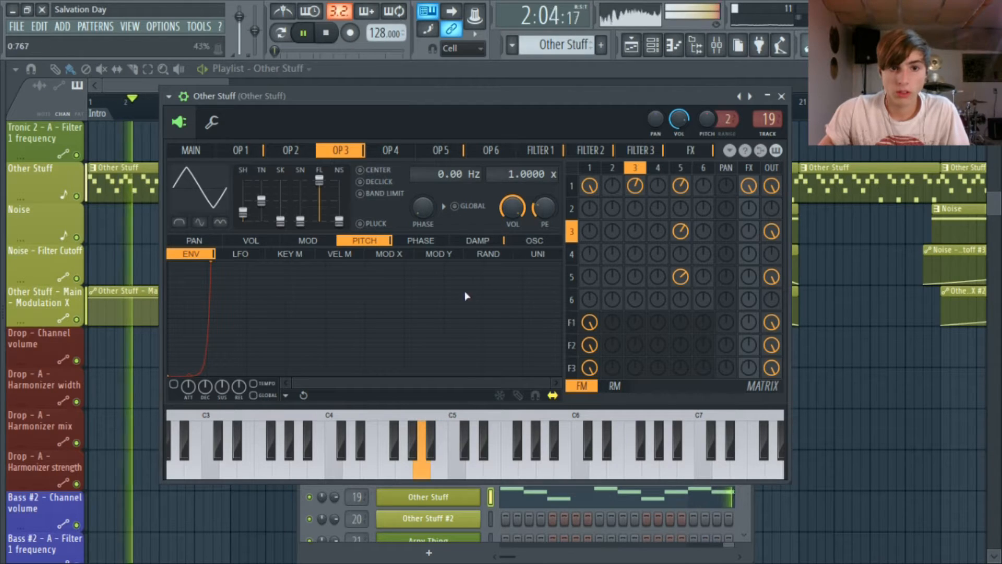
pyautogui.scroll(1, 509, 176)
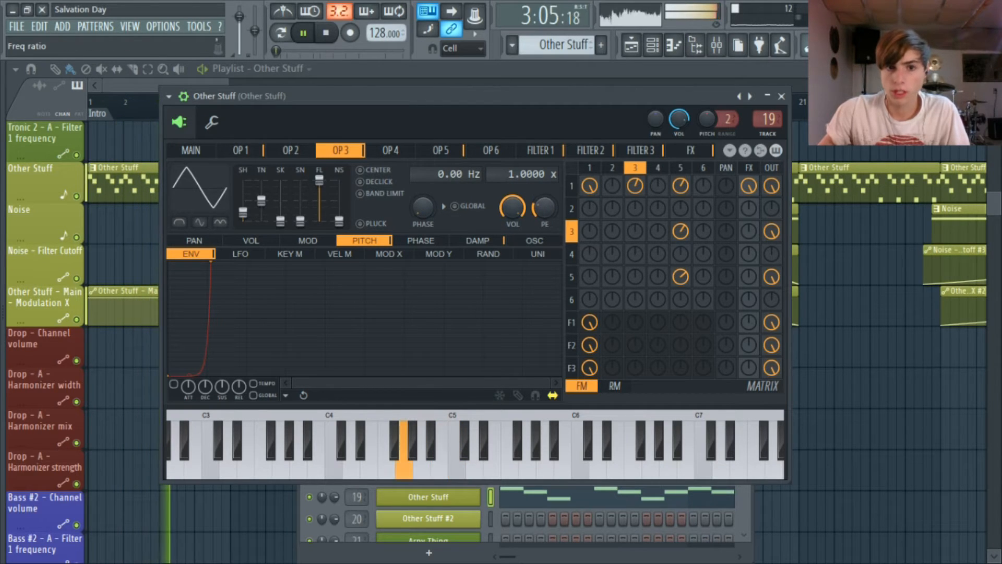
pyautogui.moveTo(510, 176)
pyautogui.mouseDown()
pyautogui.moveTo(512, 207)
pyautogui.moveTo(513, 170)
pyautogui.mouseUp()
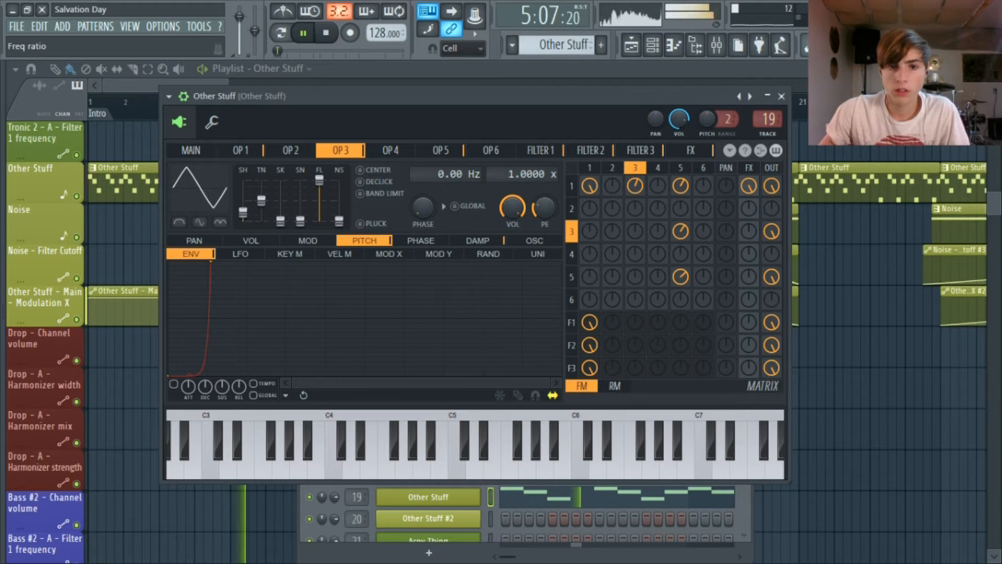
pyautogui.click(335, 36)
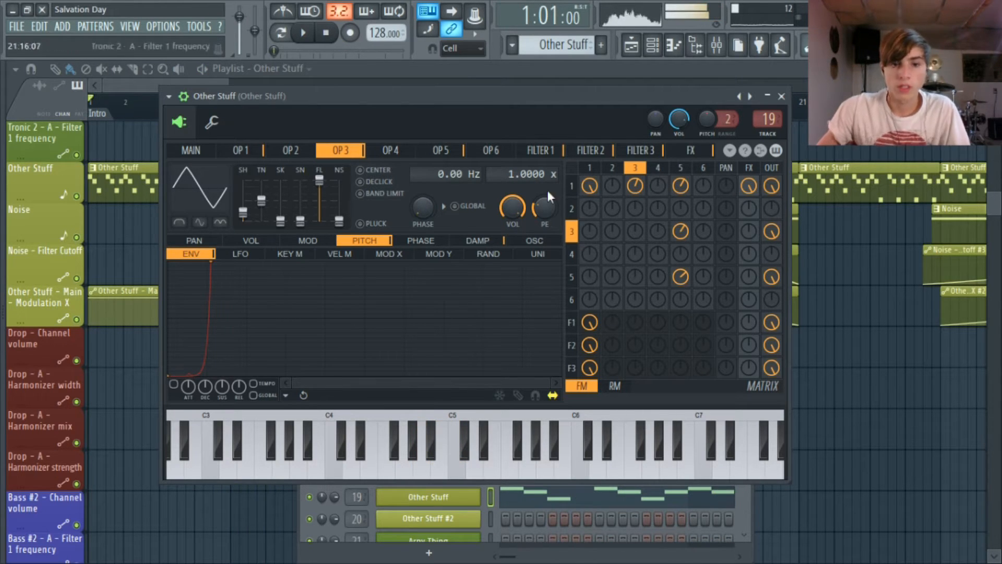
# Step: Examine Operators 4 and 5 and compare their pitch and ratio settings with those of Operators 1 and 3
pyautogui.moveTo(448, 99); pyautogui.dragTo(553, 92)
pyautogui.moveTo(630, 86); pyautogui.dragTo(510, 89)
pyautogui.click(663, 151)
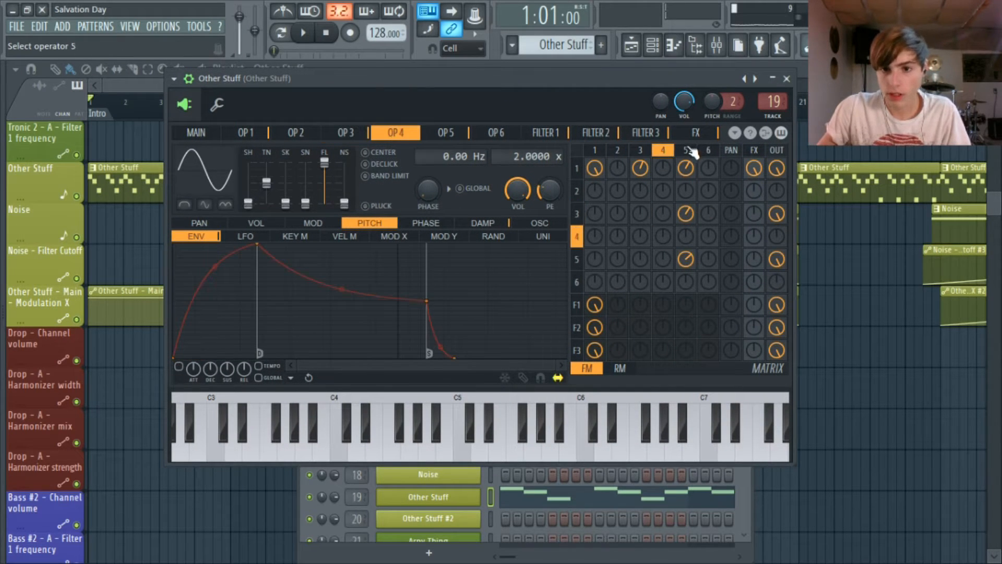
pyautogui.click(688, 151)
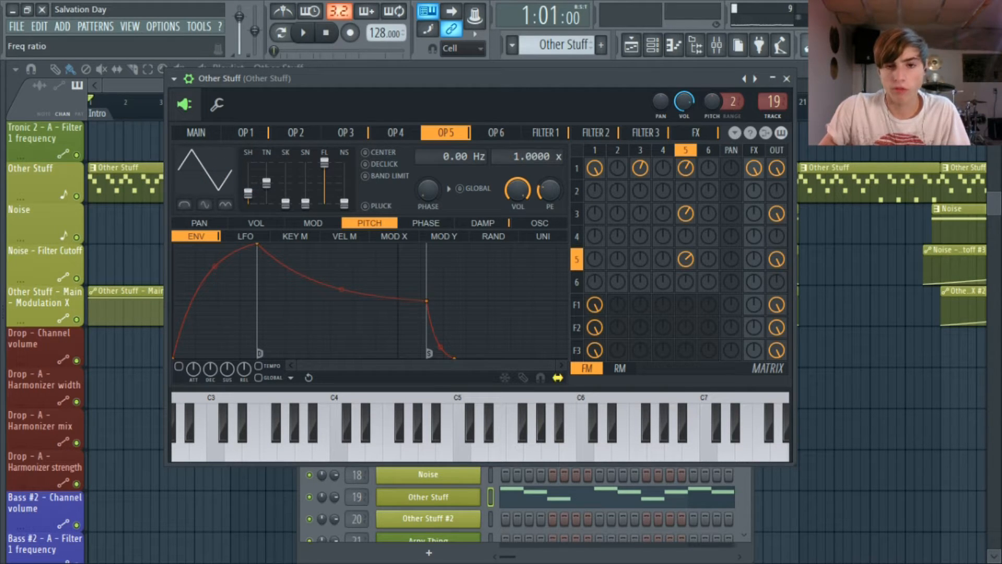
pyautogui.click(577, 214)
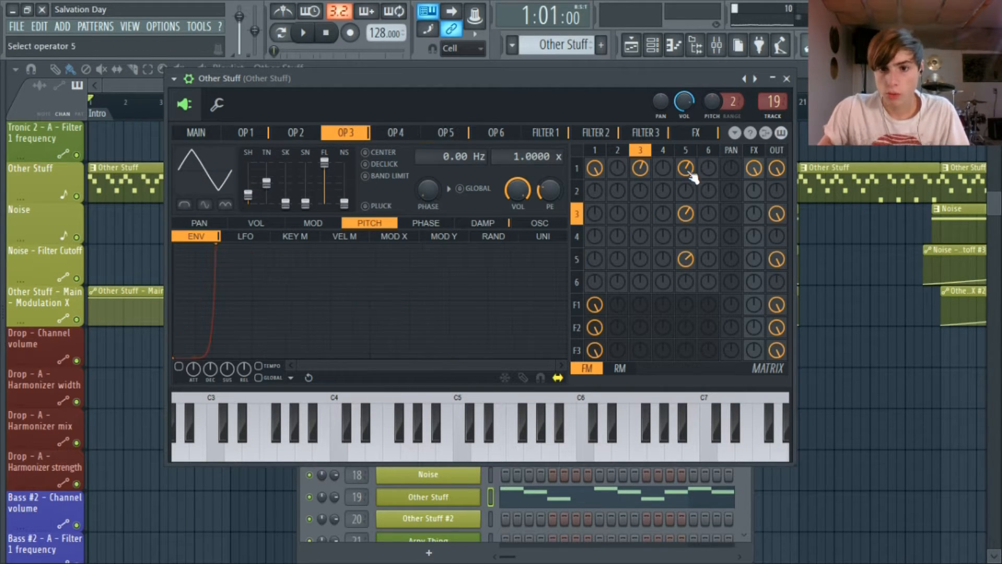
pyautogui.click(681, 255)
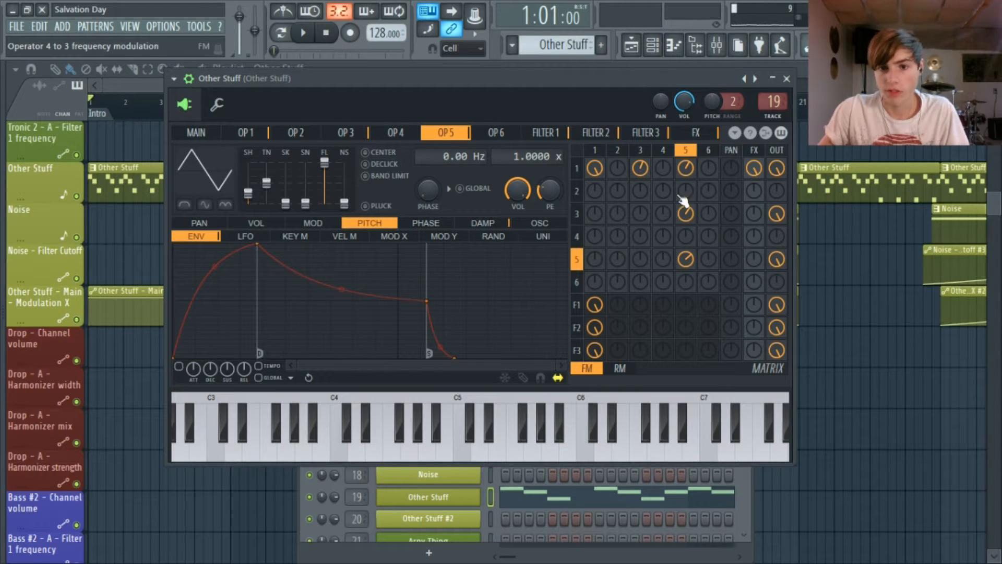
pyautogui.click(359, 132)
pyautogui.click(262, 137)
pyautogui.click(335, 133)
pyautogui.moveTo(454, 123); pyautogui.dragTo(452, 128)
pyautogui.click(451, 130)
pyautogui.moveTo(474, 91); pyautogui.dragTo(425, 89)
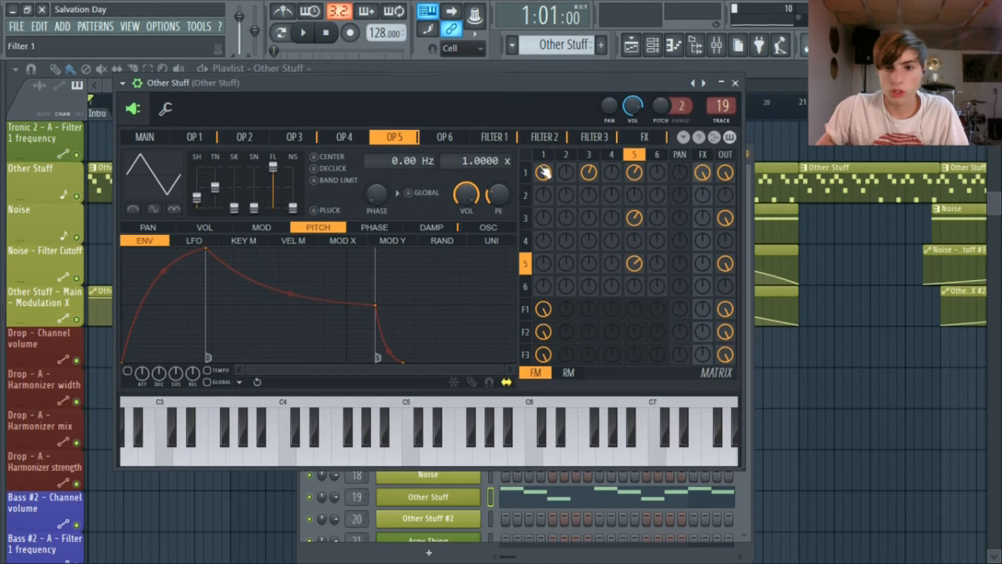
# Step: Audition the melody with Operator 5's modulation of Operator 3 and its own feedback muted and unmuted, restoring both before stopping
pyautogui.rightClick(637, 217)
pyautogui.rightClick(641, 259)
pyautogui.click(307, 34)
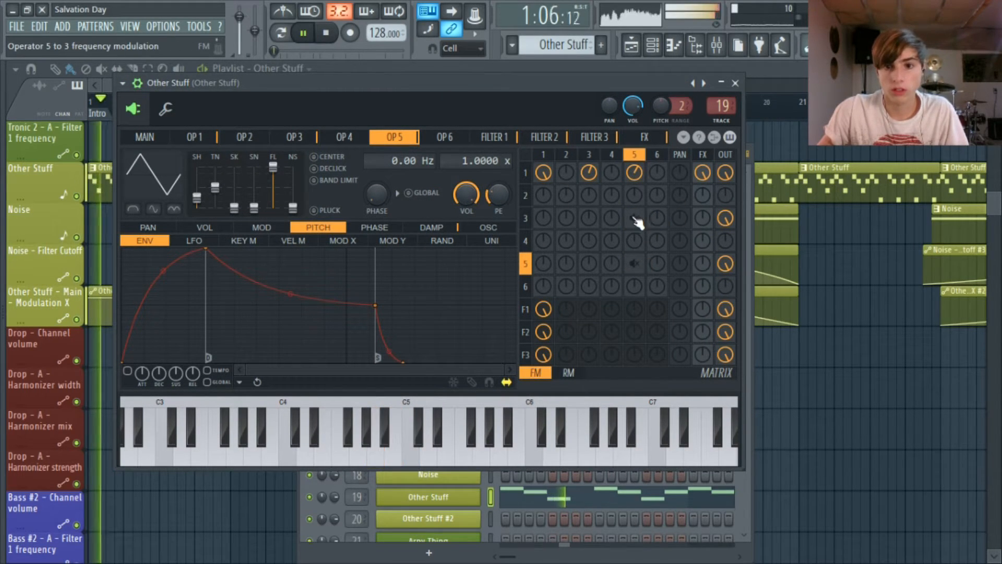
pyautogui.rightClick(634, 218)
pyautogui.rightClick(636, 263)
pyautogui.rightClick(634, 263)
pyautogui.rightClick(634, 217)
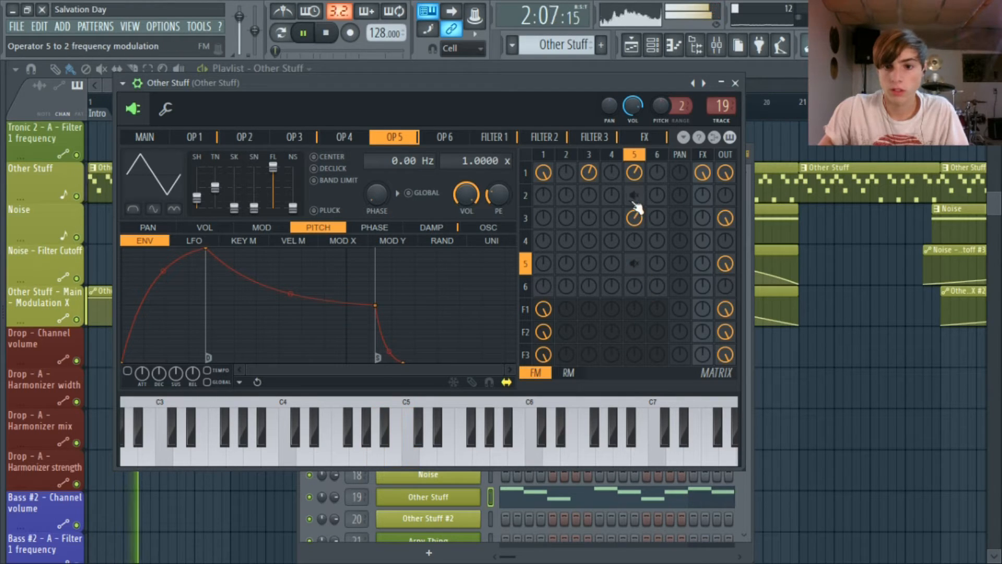
pyautogui.rightClick(635, 263)
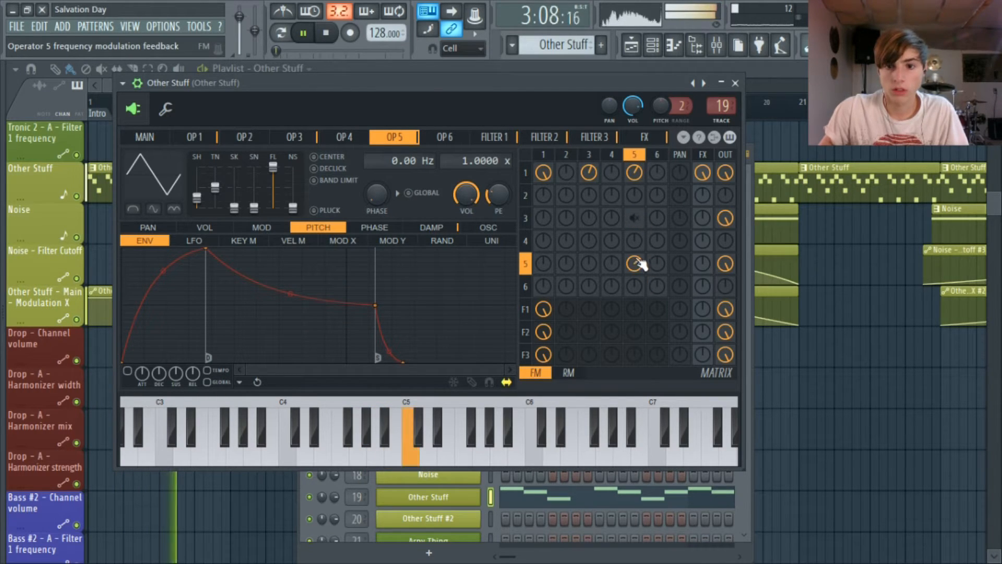
pyautogui.rightClick(635, 217)
pyautogui.click(330, 33)
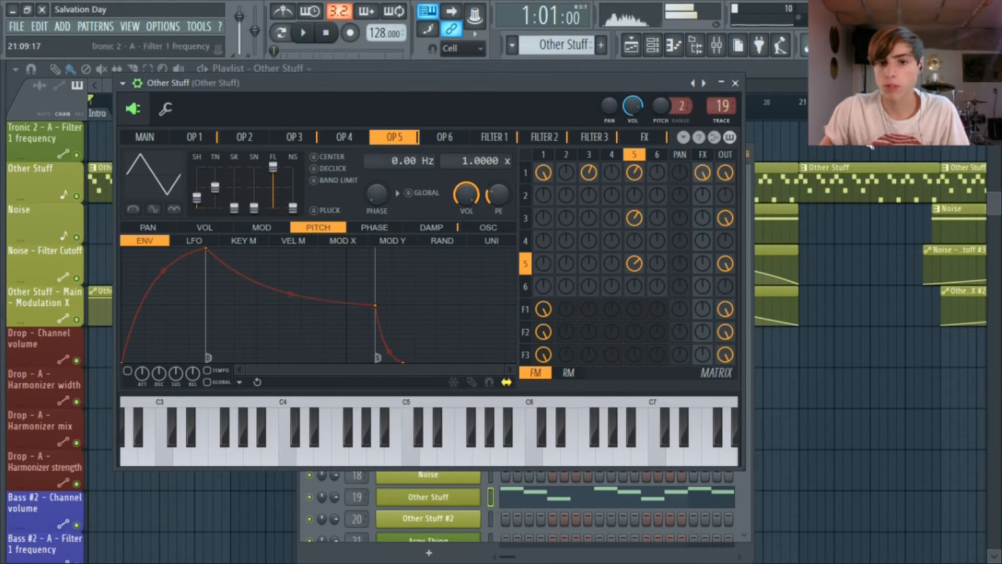
# Step: Replay the melody with Operator 5's modulation of Operator 3 and its feedback muted, restore both, and stop playback
pyautogui.press('space')
pyautogui.rightClick(634, 218)
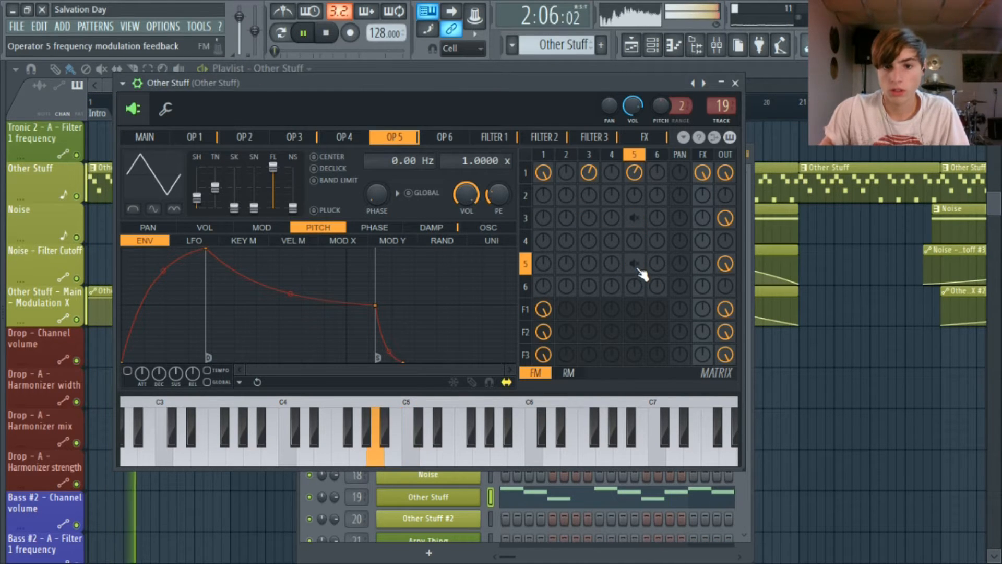
pyautogui.rightClick(631, 222)
pyautogui.press('space')
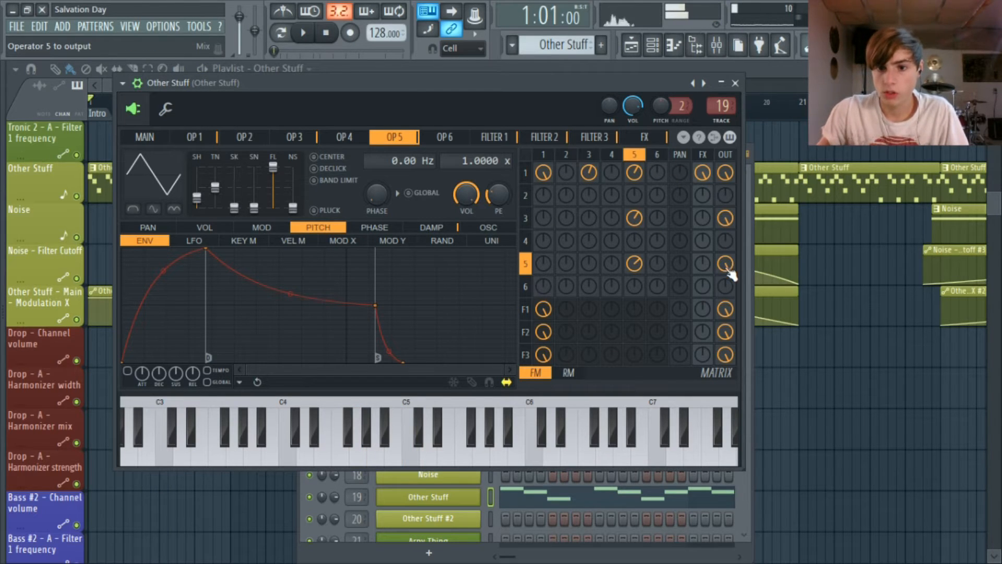
# Step: Review the synth's filter rows in the matrix, then examine the FX settings and Operator 1
pyautogui.moveTo(527, 311); pyautogui.dragTo(516, 351)
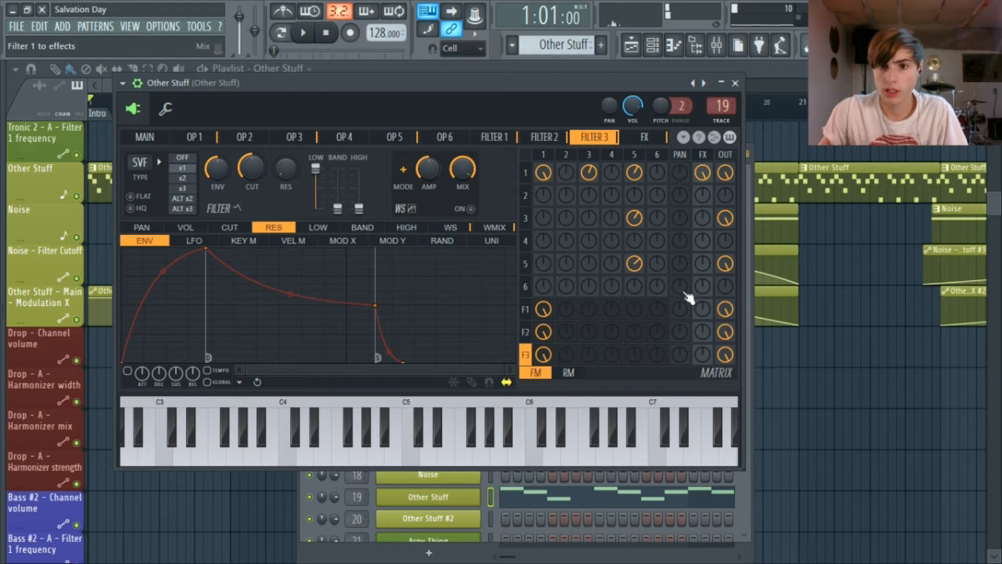
pyautogui.click(703, 155)
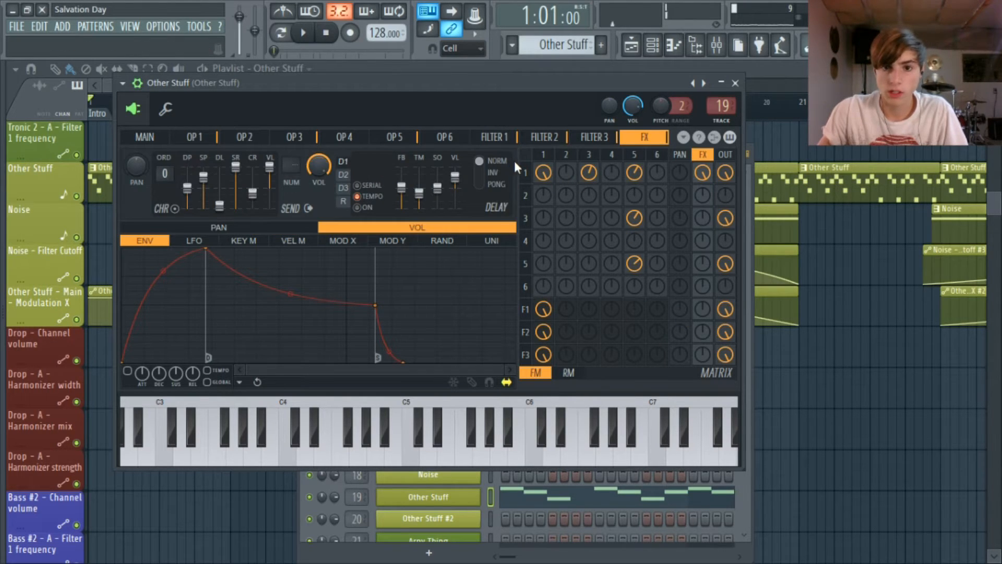
pyautogui.click(524, 171)
pyautogui.click(638, 138)
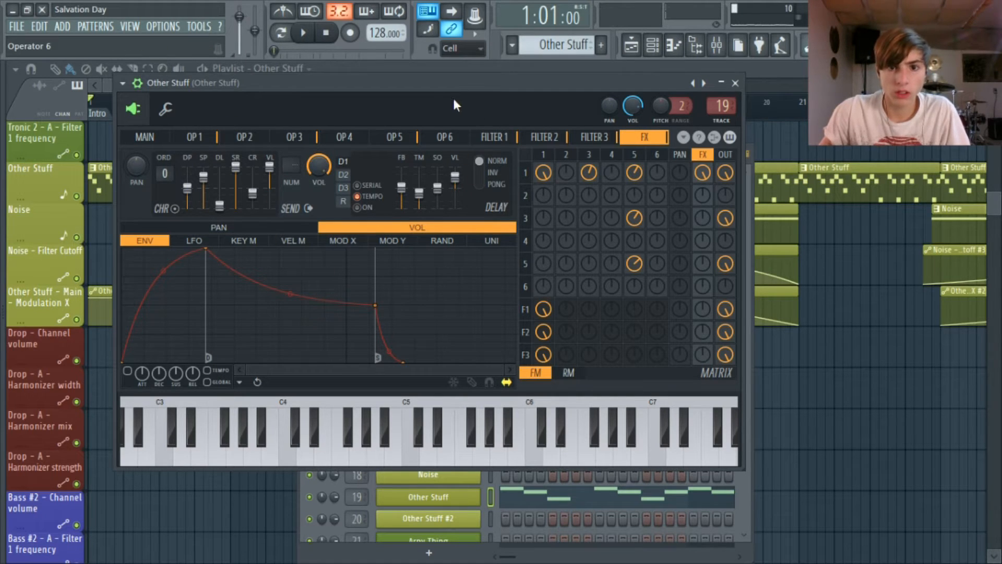
# Step: Mute Operator 1's send to the effects, play the melody, restore the send to compare, and stop playback
pyautogui.moveTo(454, 100); pyautogui.dragTo(498, 93)
pyautogui.rightClick(720, 170)
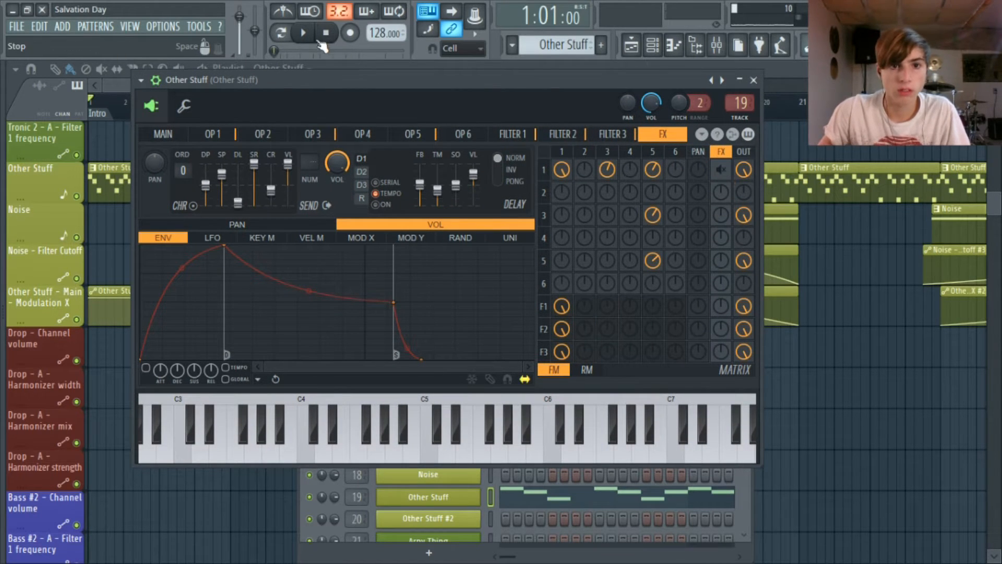
pyautogui.click(302, 33)
pyautogui.rightClick(721, 170)
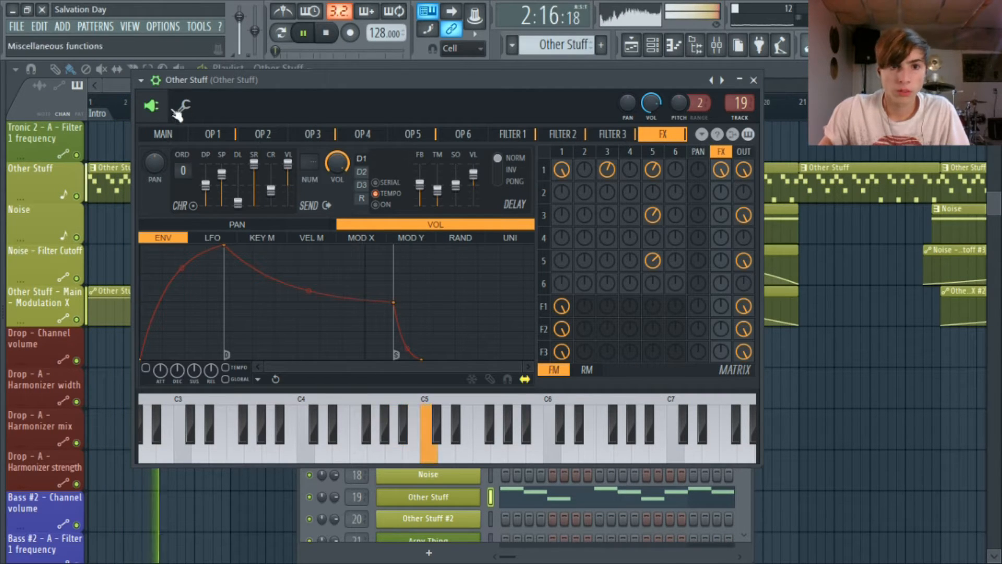
pyautogui.press('space')
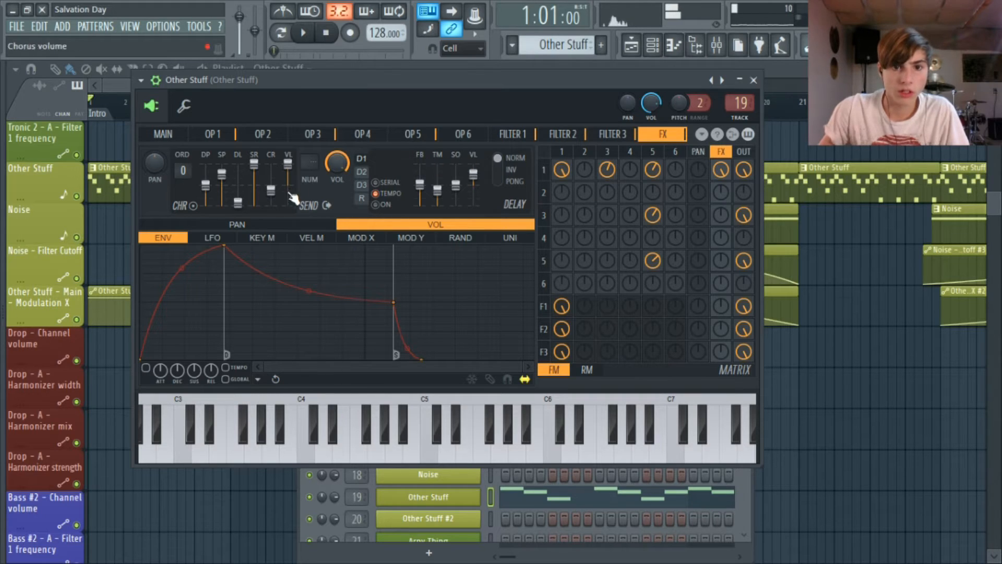
# Step: Go through the settings of Filter 1, Filter 2 and Filter 3 in the Other Stuff synth
pyautogui.moveTo(521, 91)
pyautogui.mouseDown()
pyautogui.moveTo(538, 90)
pyautogui.moveTo(530, 99)
pyautogui.mouseUp()
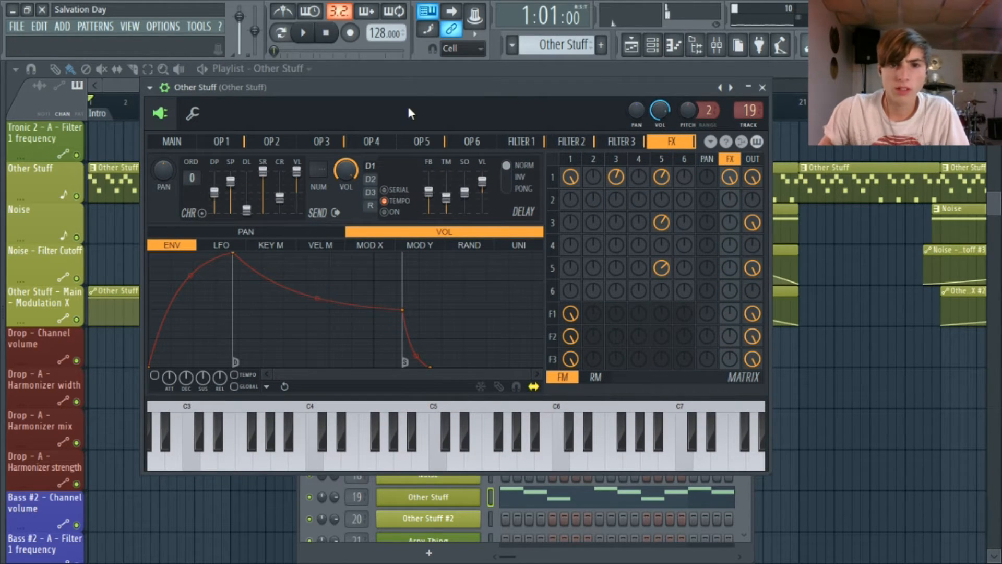
pyautogui.moveTo(418, 94); pyautogui.dragTo(417, 96)
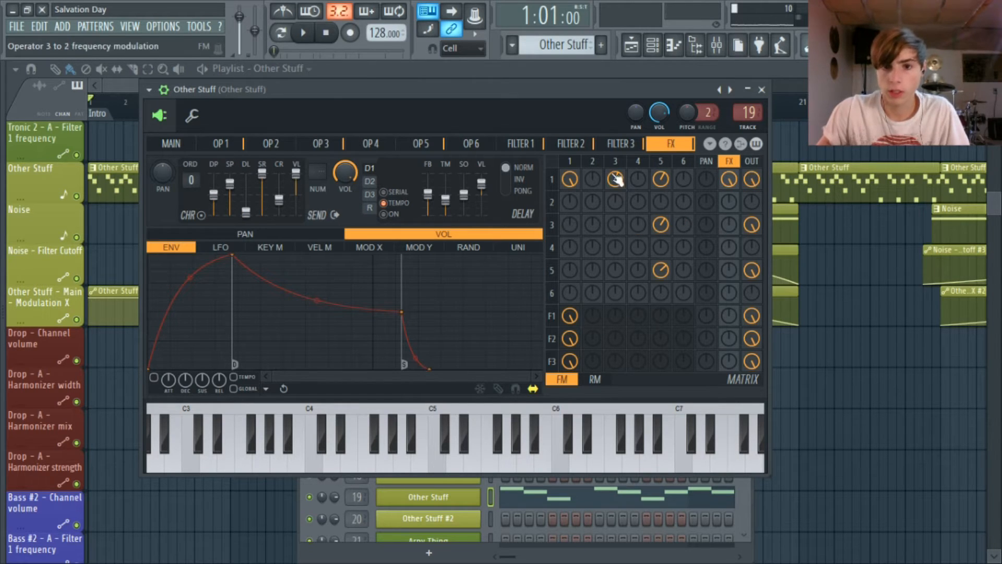
pyautogui.click(523, 147)
pyautogui.scroll(-2, 545, 148)
pyautogui.scroll(2, 543, 147)
pyautogui.click(558, 143)
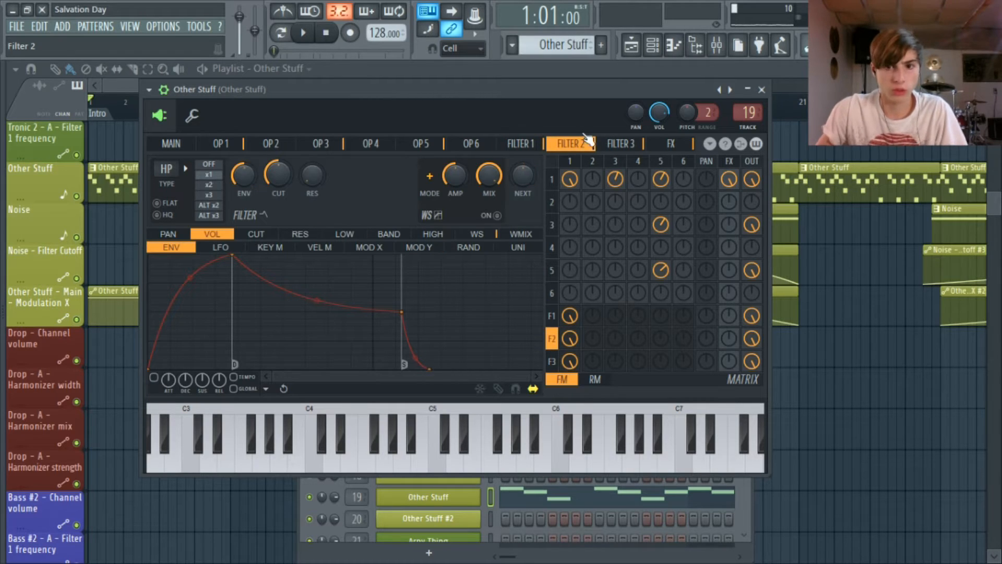
pyautogui.click(538, 145)
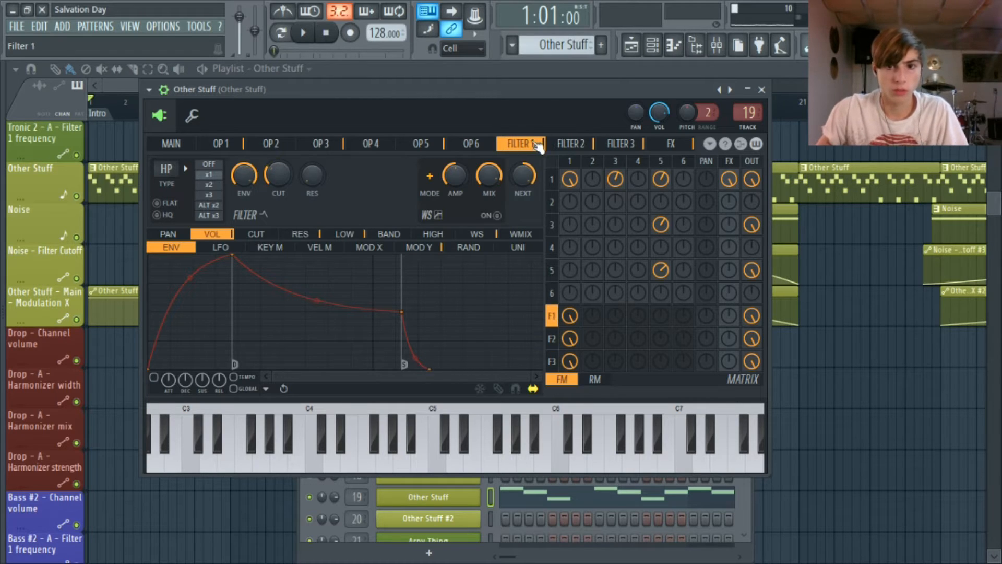
pyautogui.click(583, 150)
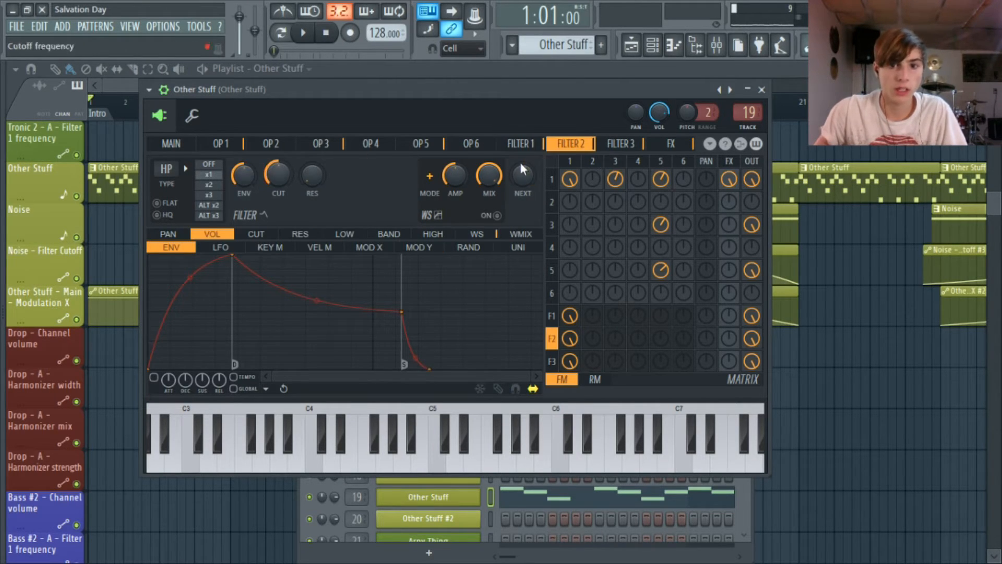
pyautogui.click(621, 145)
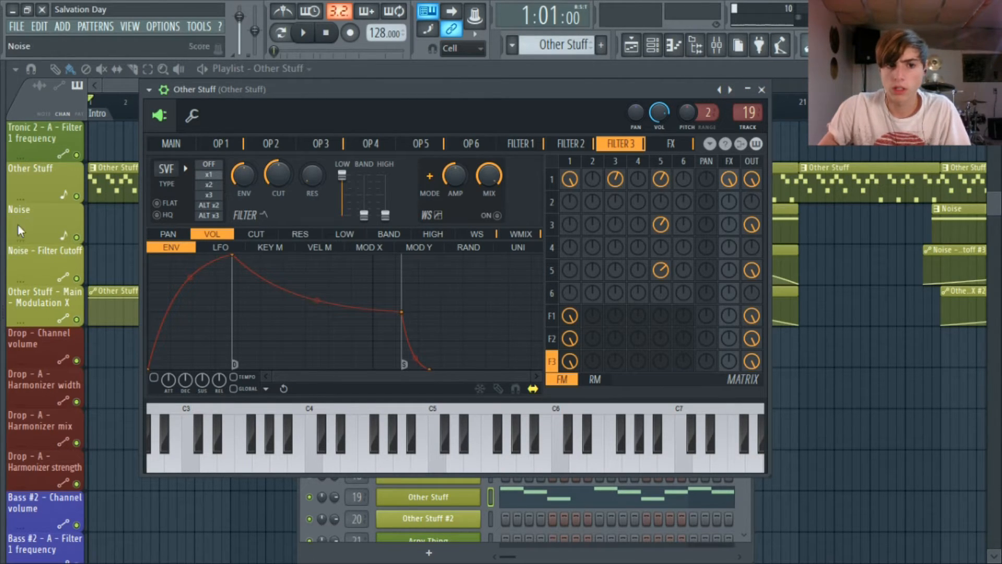
# Step: Compare the filter types used by Filter 1, Filter 2 and Filter 3
pyautogui.click(568, 143)
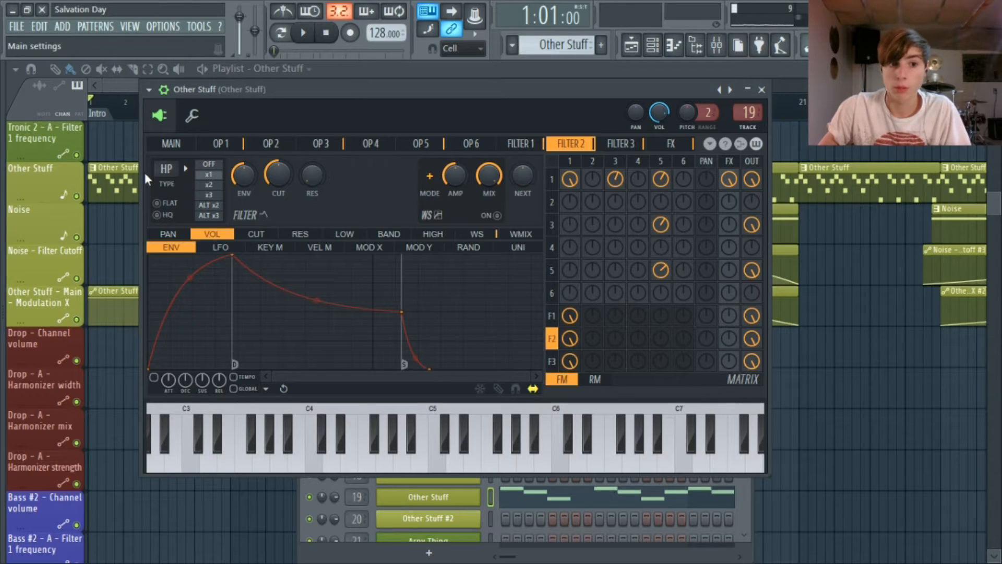
pyautogui.click(621, 143)
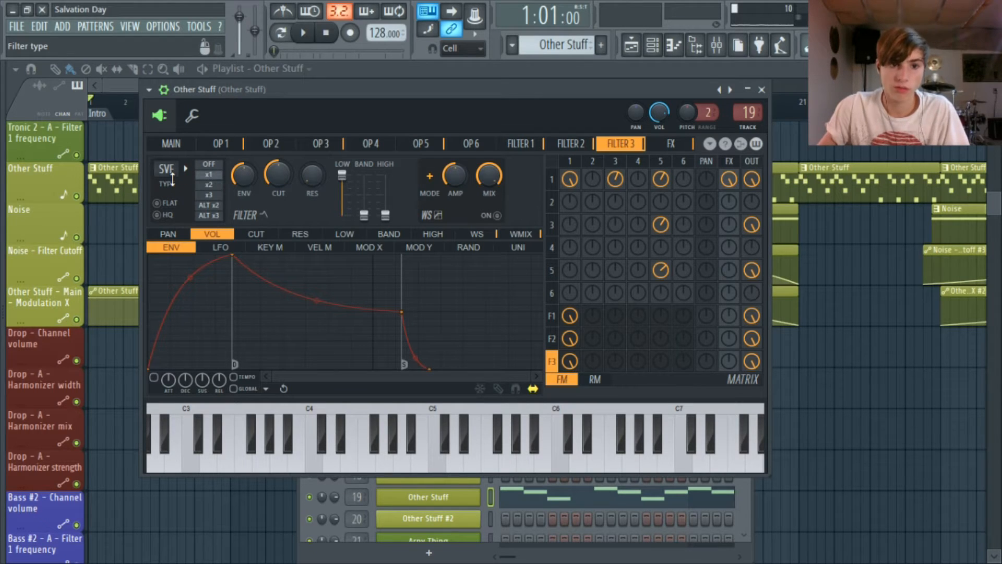
pyautogui.click(521, 143)
pyautogui.click(570, 143)
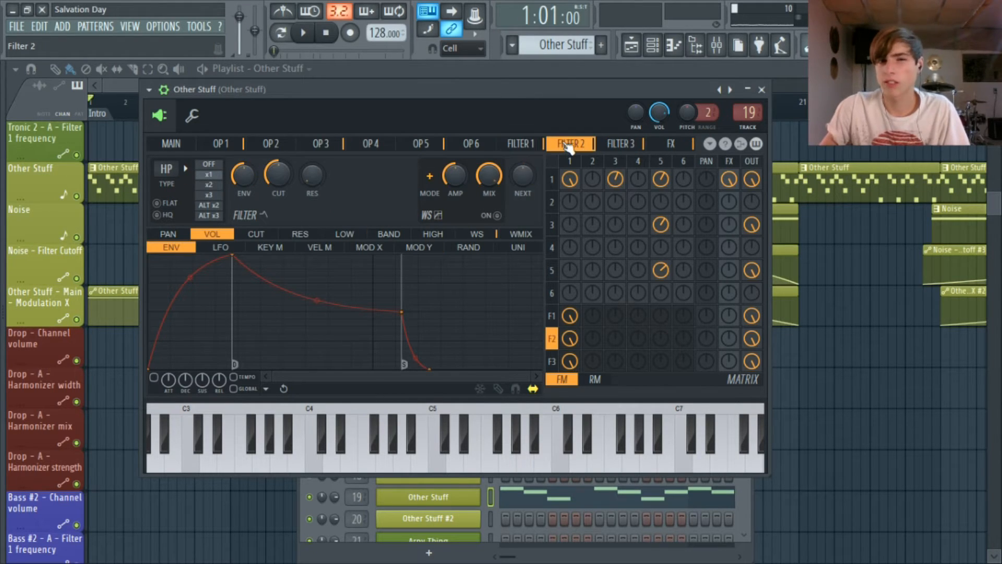
pyautogui.click(618, 143)
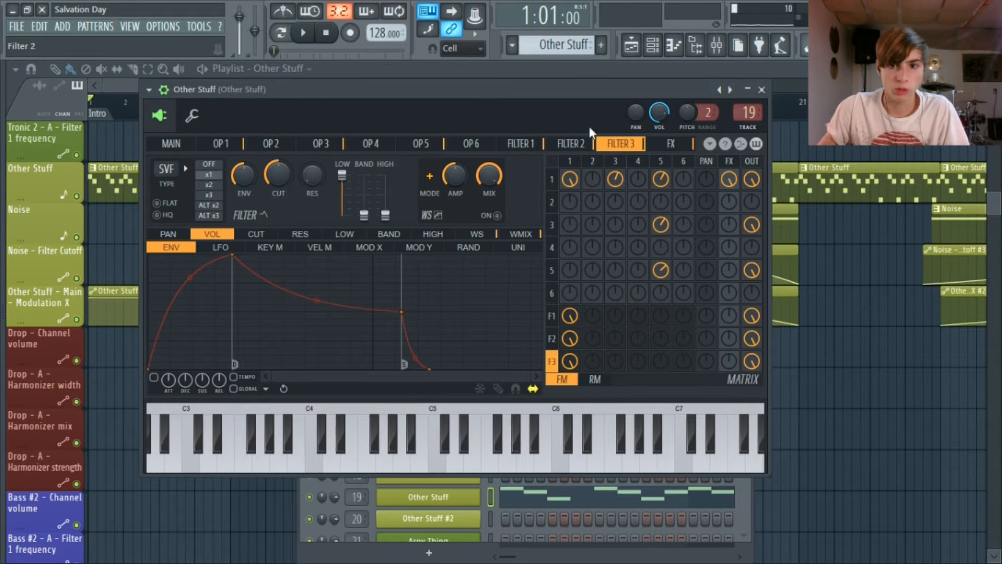
# Step: Flip back and forth between the Filter 1, Filter 2 and Filter 3 pages to review their settings
pyautogui.click(574, 144)
pyautogui.click(521, 143)
pyautogui.click(571, 143)
pyautogui.click(619, 143)
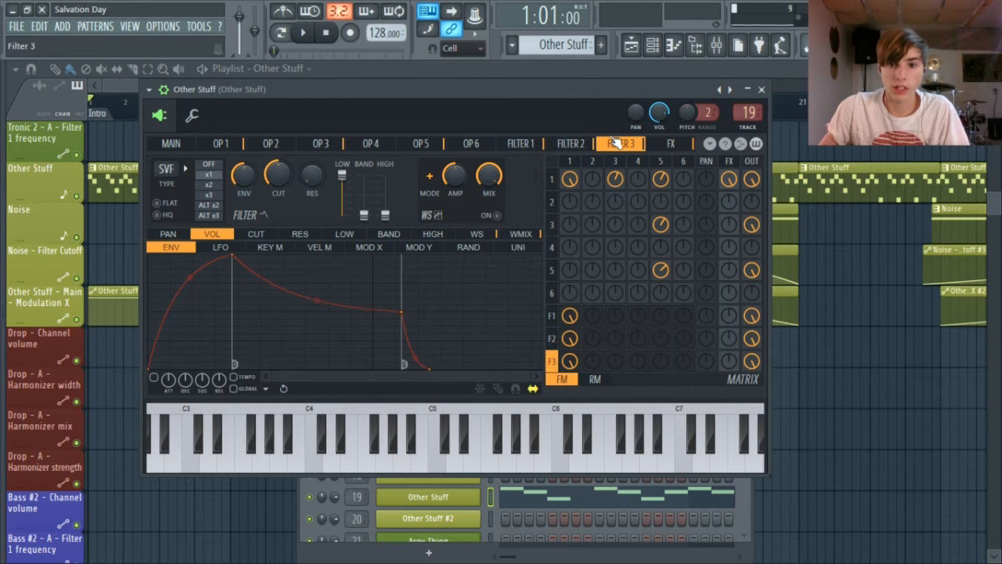
pyautogui.click(570, 143)
pyautogui.click(521, 143)
pyautogui.click(570, 143)
pyautogui.click(616, 143)
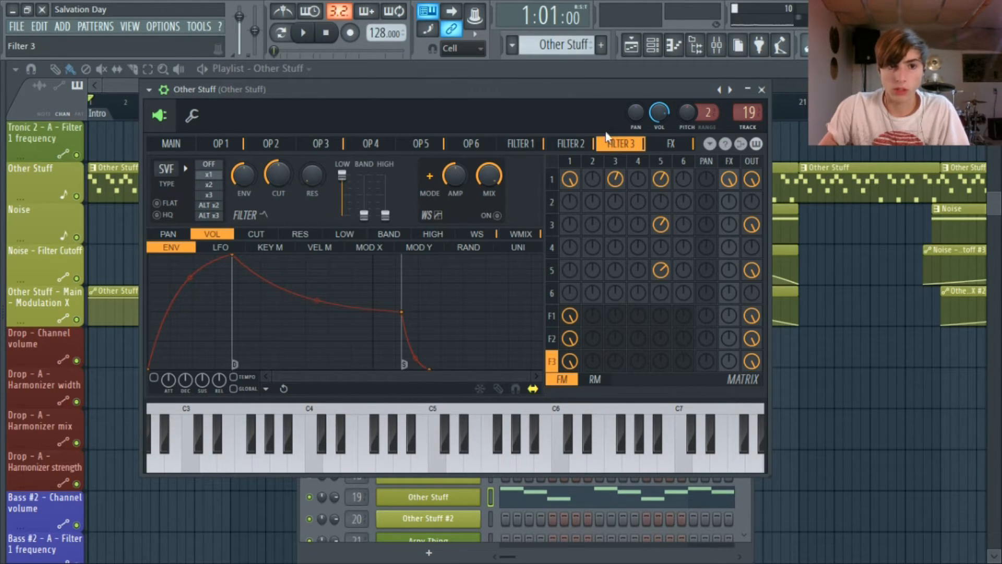
# Step: Try the HP type on Filter 3 while the melody plays, restore it to SVF and stop playback
pyautogui.moveTo(166, 169); pyautogui.dragTo(166, 158)
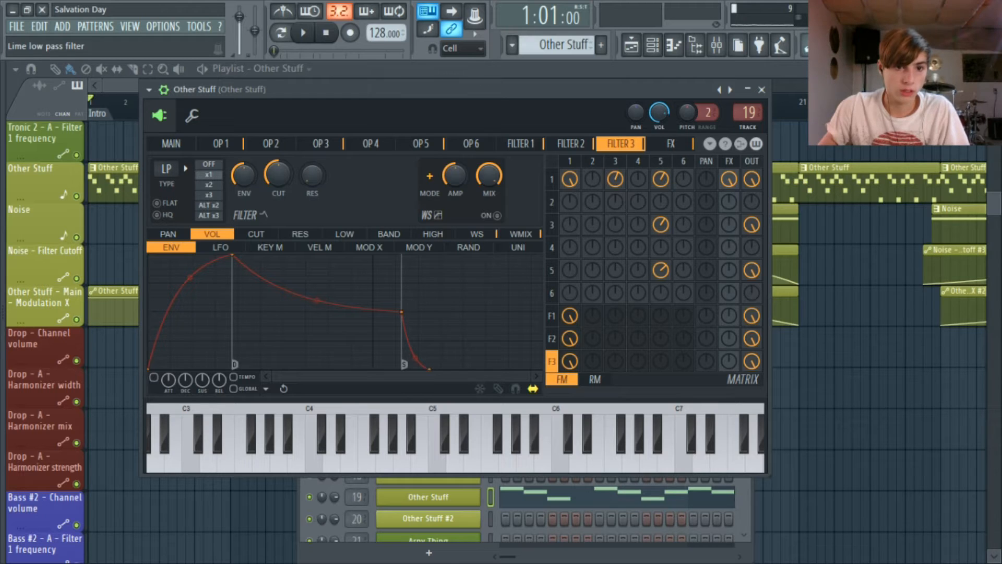
pyautogui.press('space')
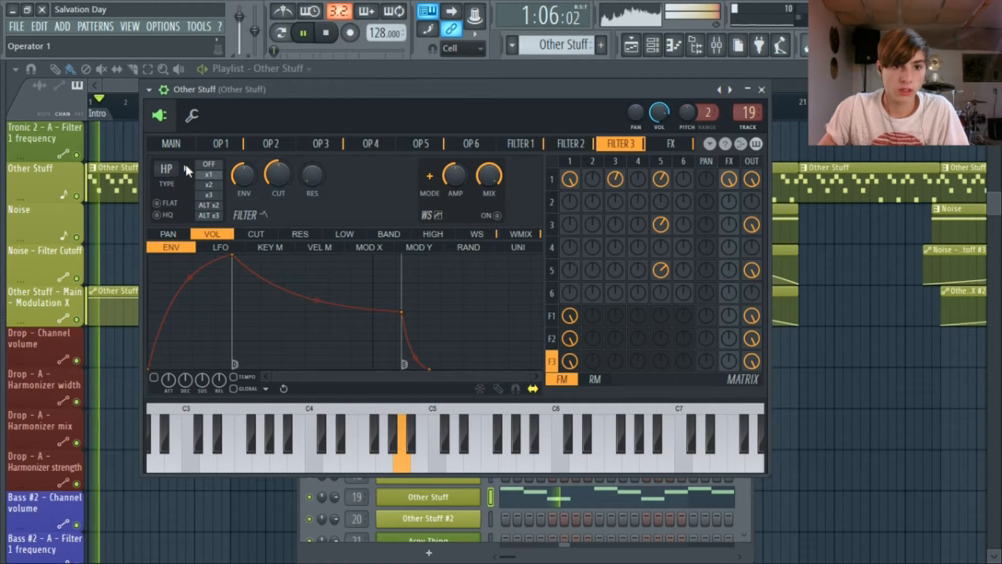
pyautogui.moveTo(166, 169); pyautogui.dragTo(166, 181)
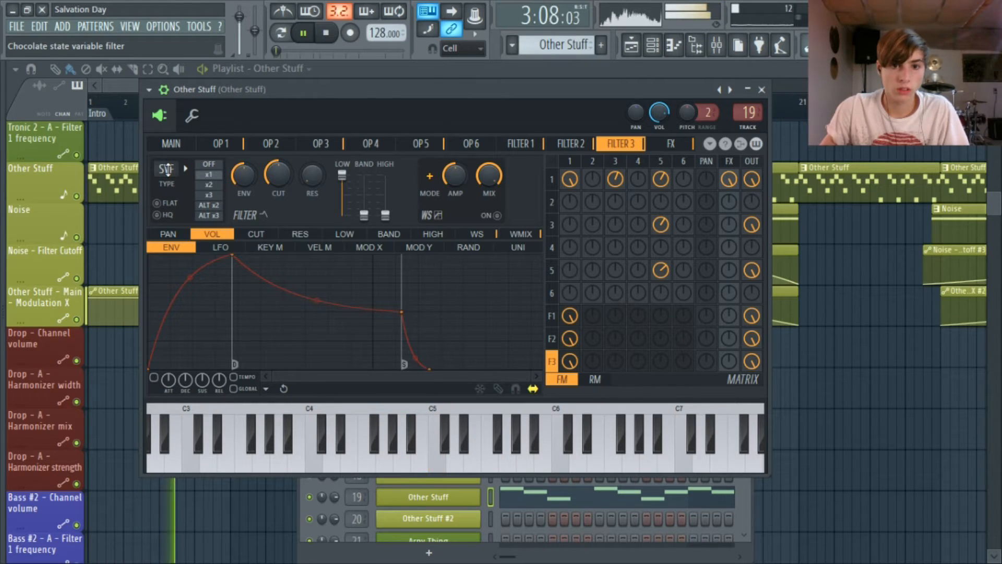
pyautogui.press('space')
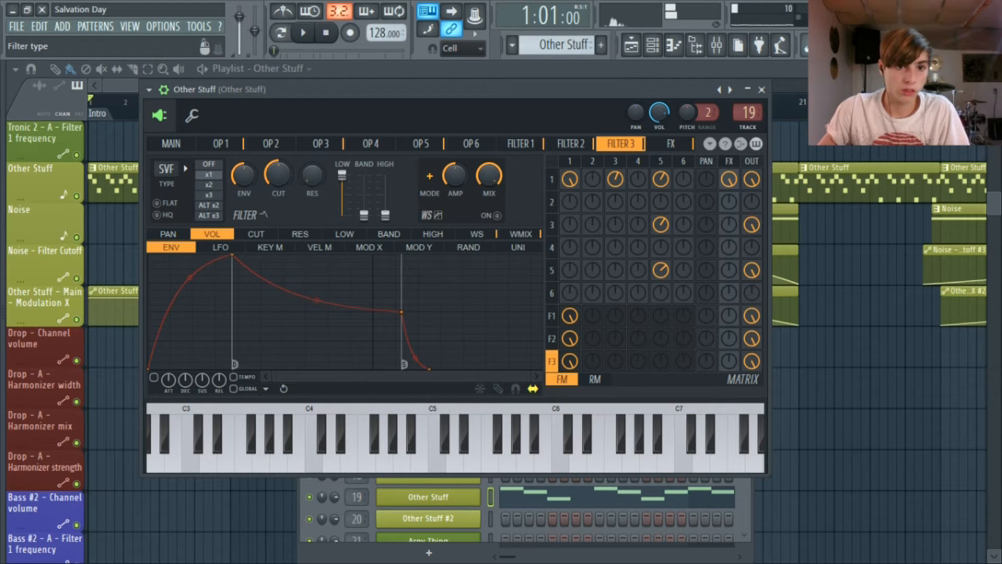
# Step: Play the melody while lowering Filter 3's low level to 0%, restore the level and stop playback
pyautogui.press('space')
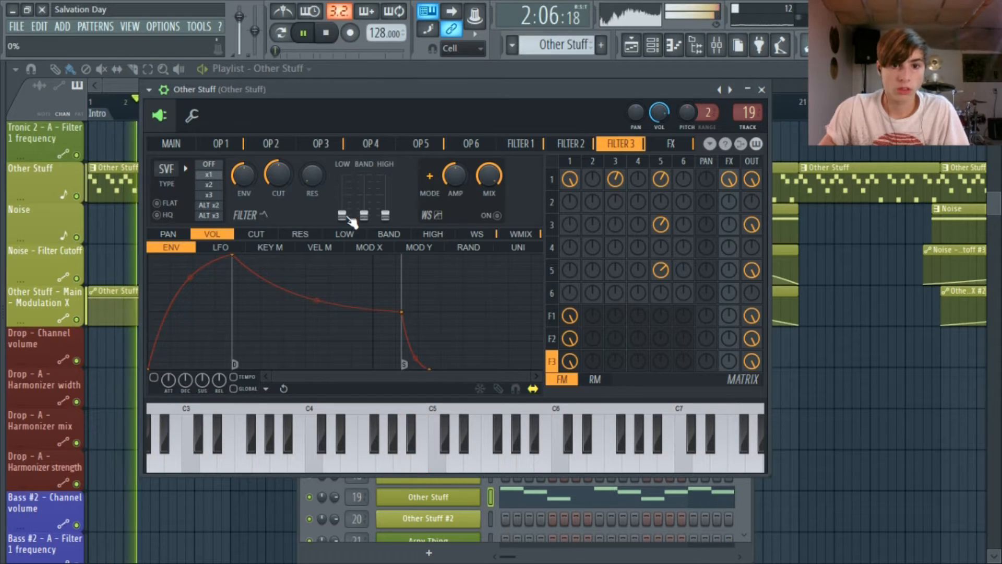
pyautogui.press('space')
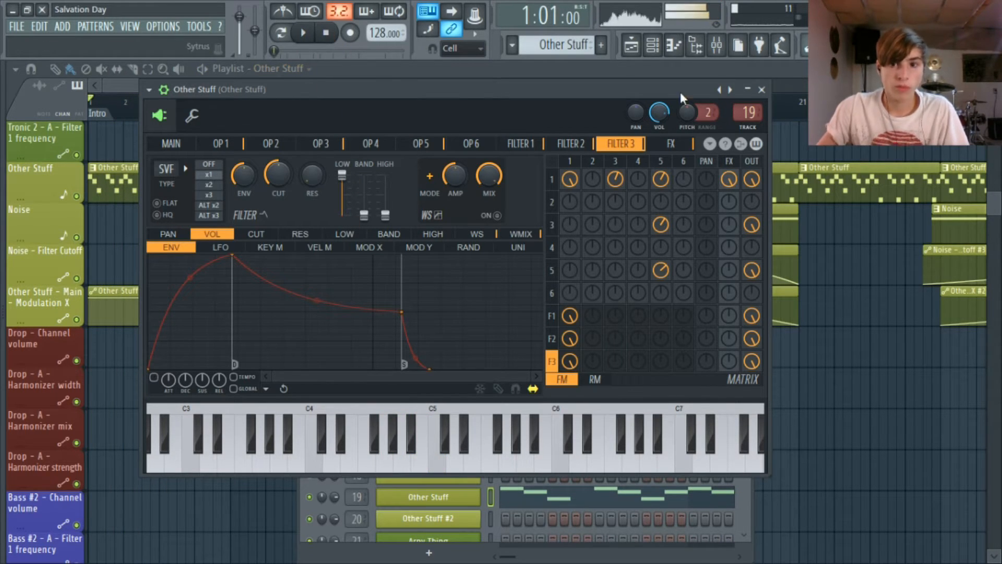
pyautogui.moveTo(655, 89); pyautogui.dragTo(624, 96)
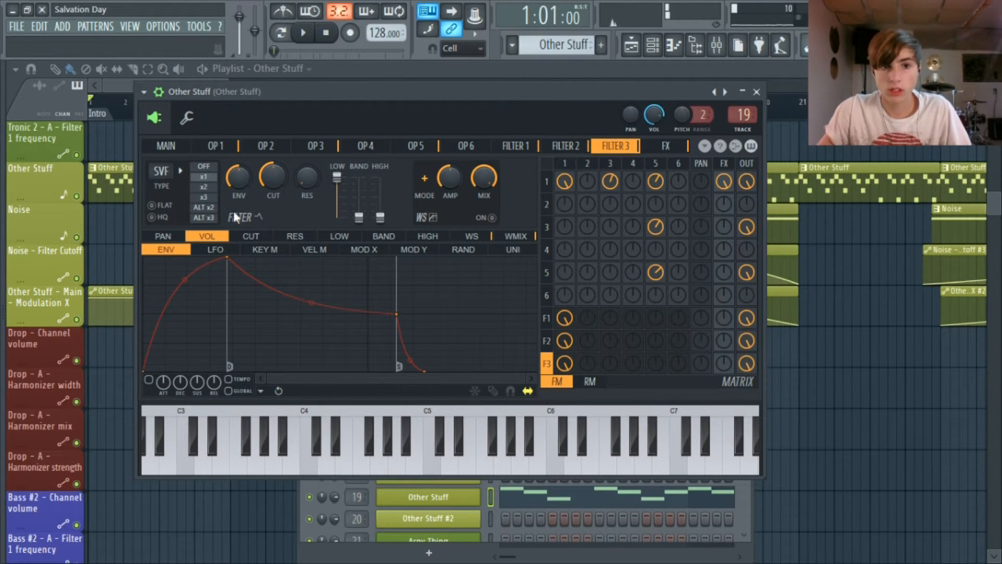
# Step: Return the synth to its main page, then view the Other Stuff mixer track while playing the melody in pattern mode
pyautogui.click(166, 151)
pyautogui.moveTo(470, 73); pyautogui.dragTo(541, 89)
pyautogui.click(716, 45)
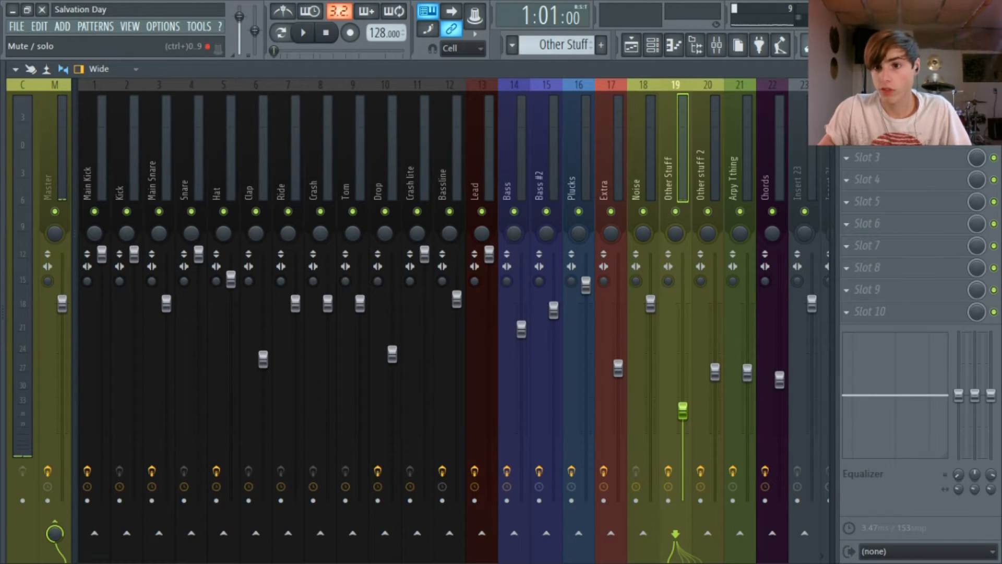
pyautogui.press('space')
pyautogui.scroll(-3, 559, 112)
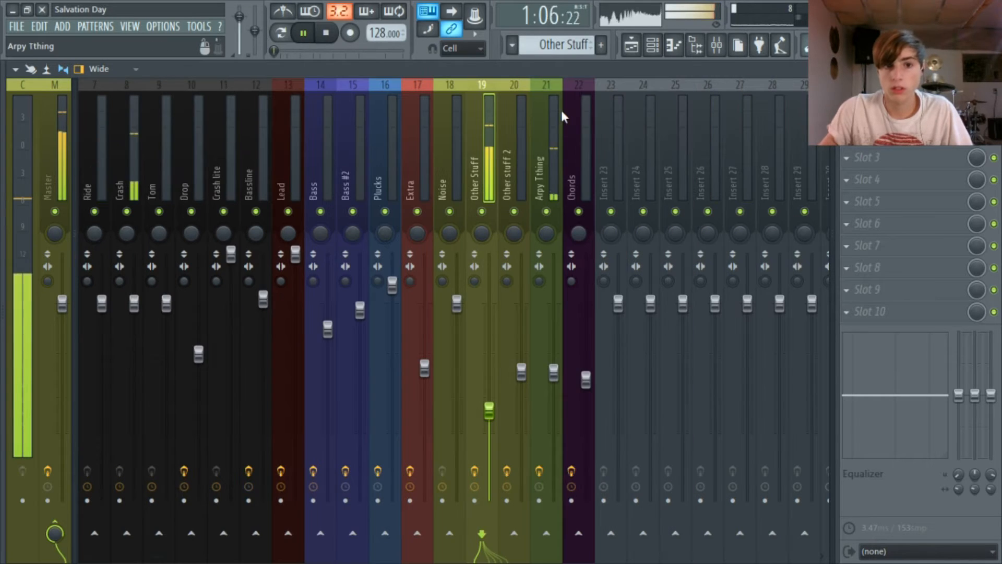
pyautogui.click(281, 33)
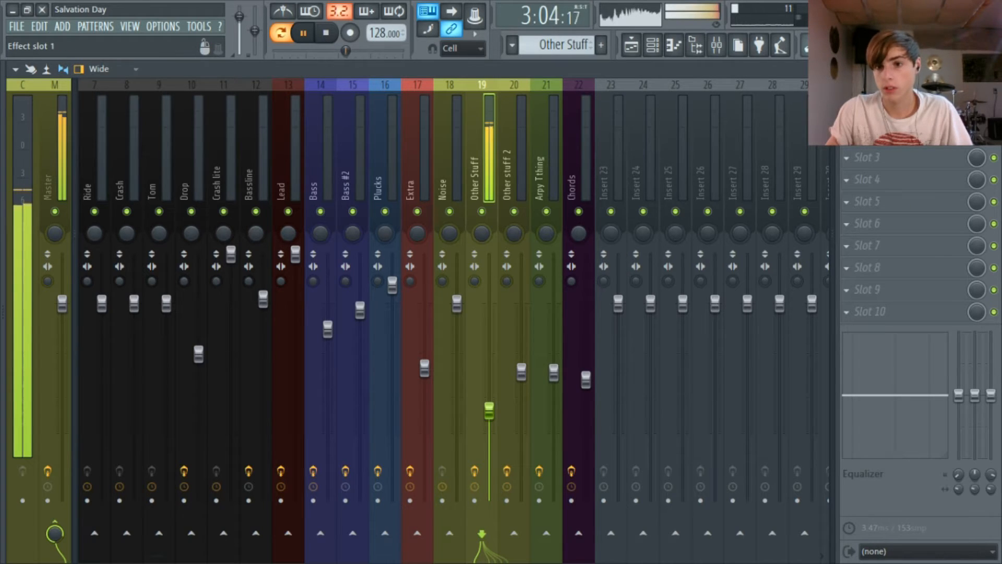
# Step: Open the Patcher effect on the Other Stuff track, stop playback and examine the settings of its Reeverb 2 module
pyautogui.click(887, 113)
pyautogui.doubleClick(331, 285)
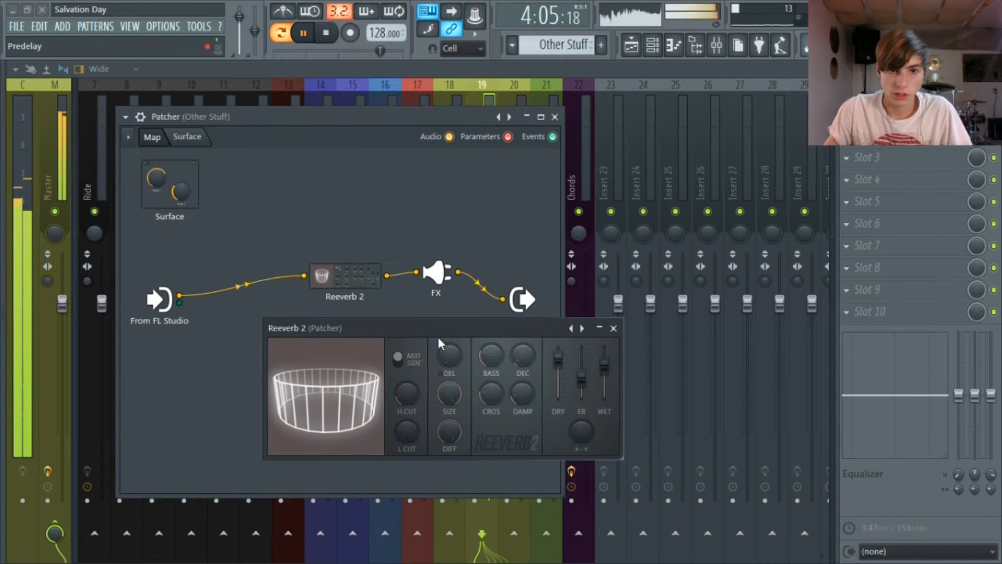
pyautogui.press('space')
pyautogui.moveTo(384, 320); pyautogui.dragTo(277, 214)
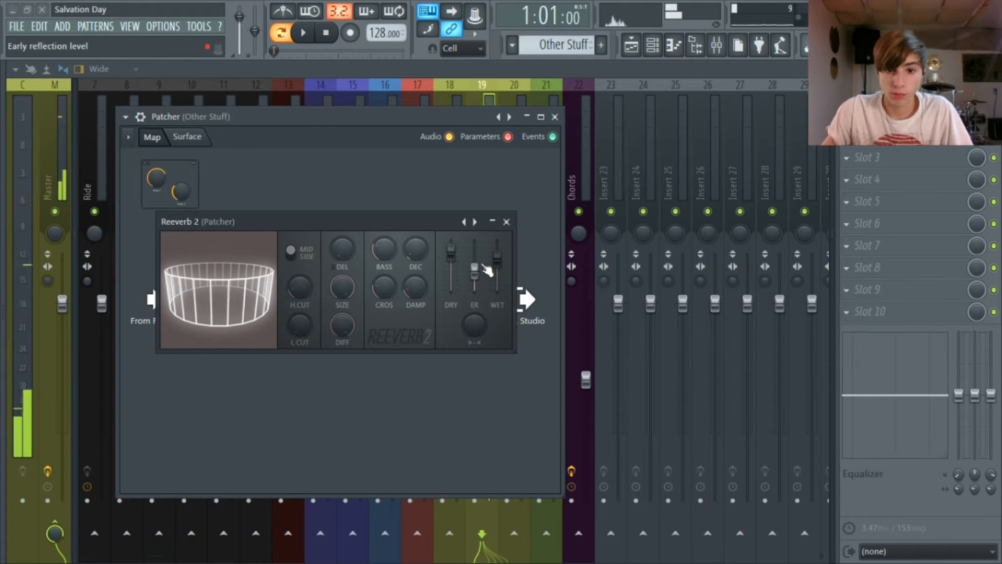
pyautogui.moveTo(443, 224); pyautogui.dragTo(381, 206)
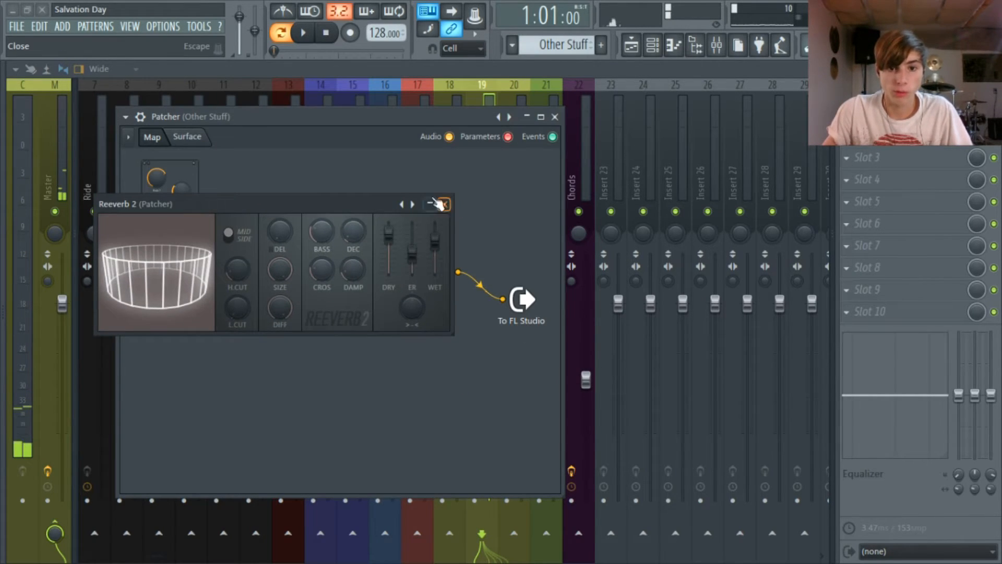
pyautogui.click(444, 204)
# Step: Examine the Effector reverb settings of the FX module in the Patcher map, then close Patcher
pyautogui.doubleClick(457, 275)
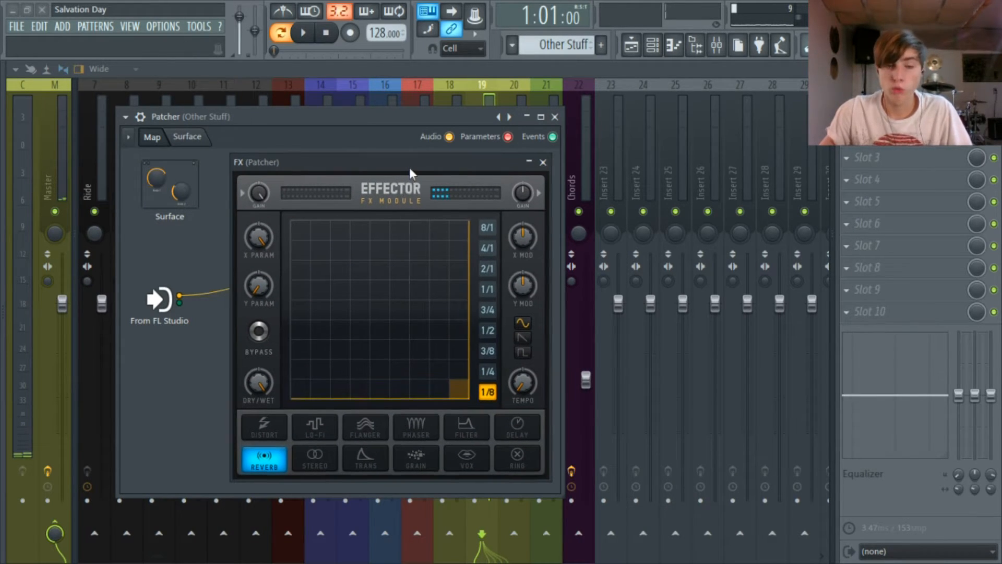
pyautogui.click(539, 163)
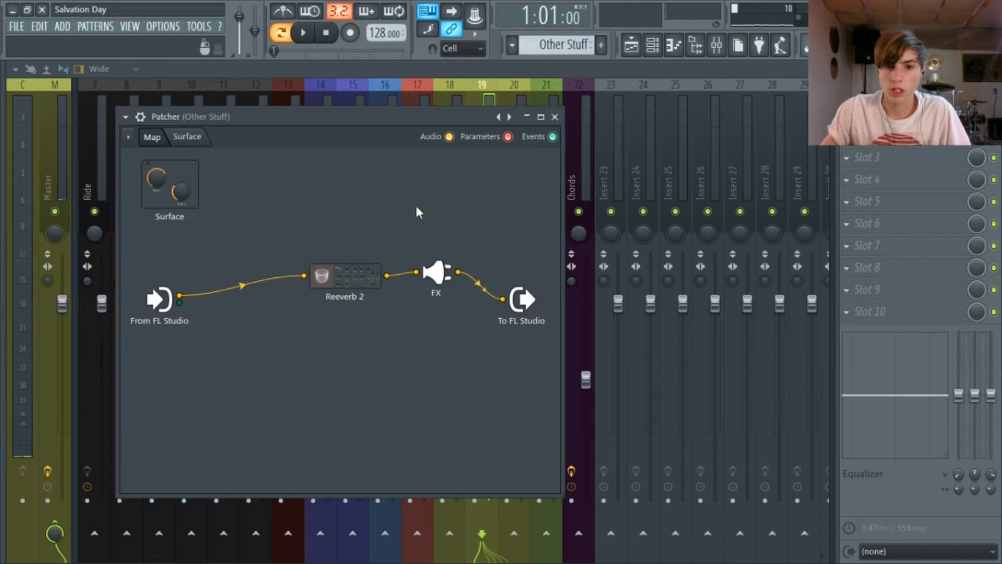
pyautogui.click(555, 117)
# Step: View the Fruity Chorus settings in effect slot 2, toggle that effect while the melody plays, and stop playback
pyautogui.click(966, 151)
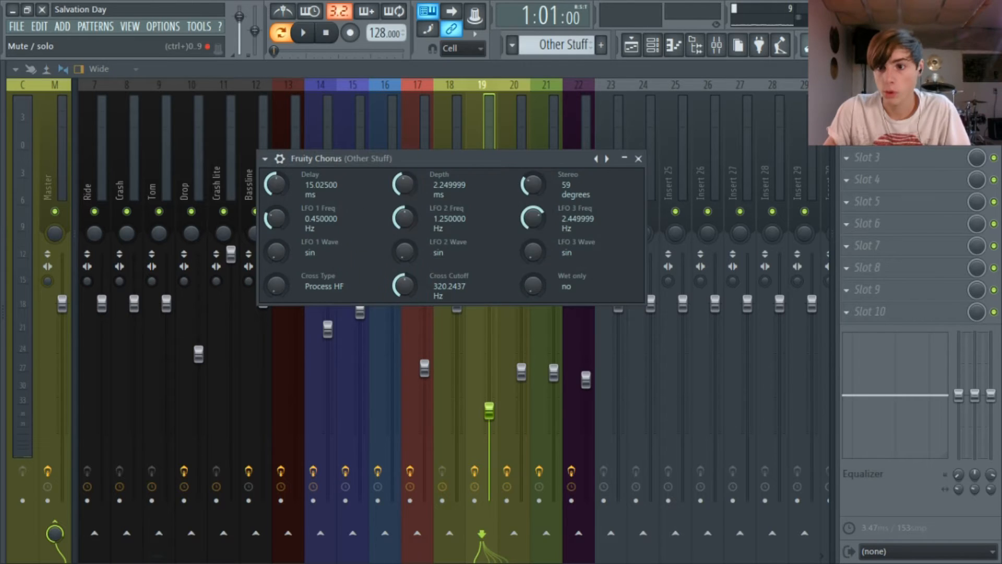
pyautogui.click(638, 159)
pyautogui.click(304, 33)
pyautogui.click(899, 139)
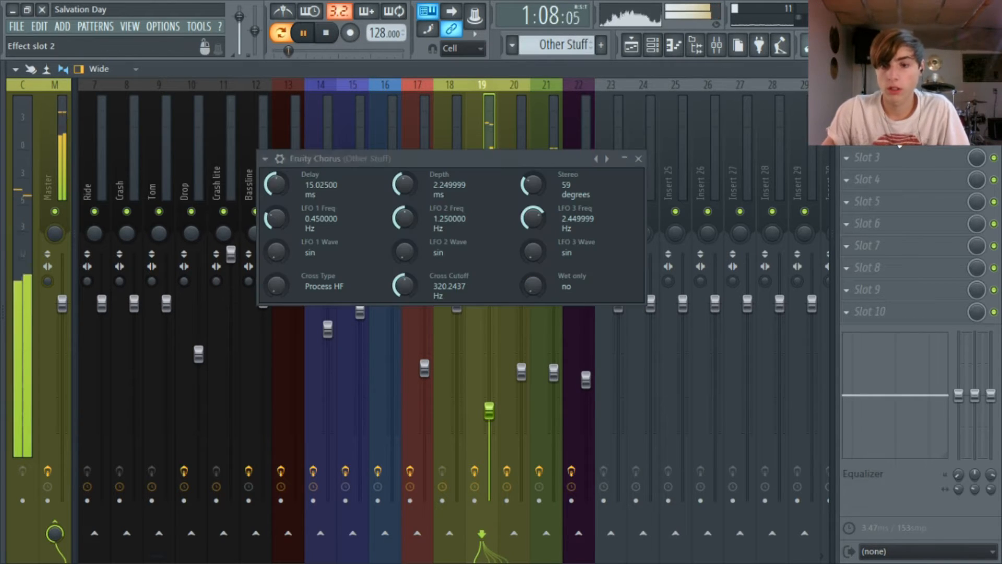
pyautogui.click(993, 136)
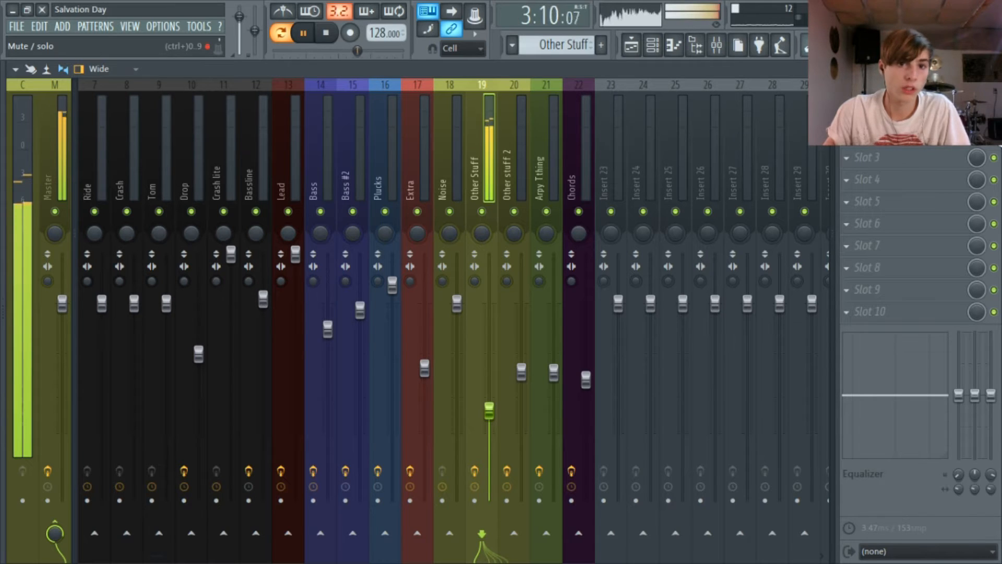
pyautogui.click(327, 33)
# Step: Reopen Fruity Chorus on the Other Stuff track and review its delay, depth, stereo and LFO settings
pyautogui.click(905, 139)
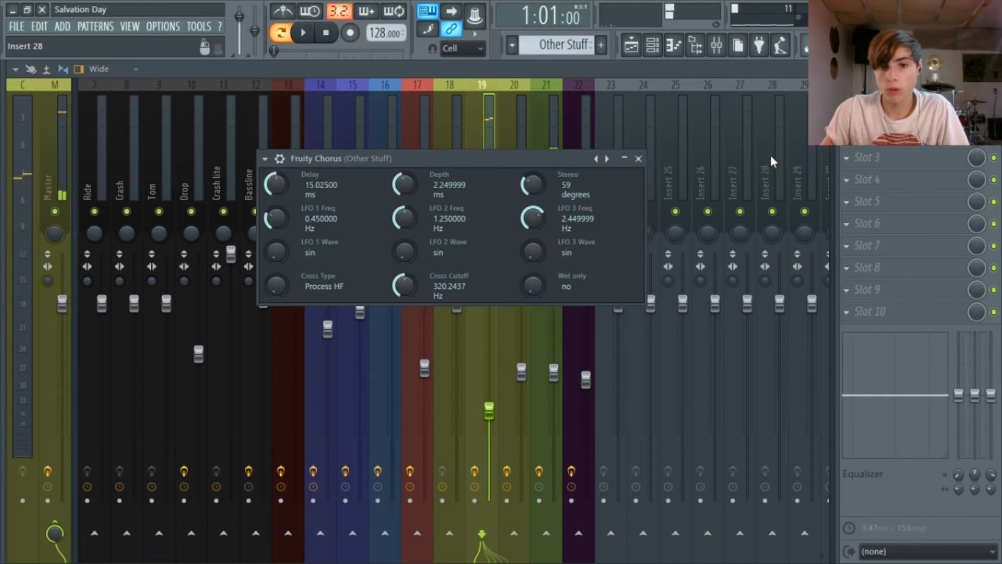
pyautogui.moveTo(495, 165); pyautogui.dragTo(394, 197)
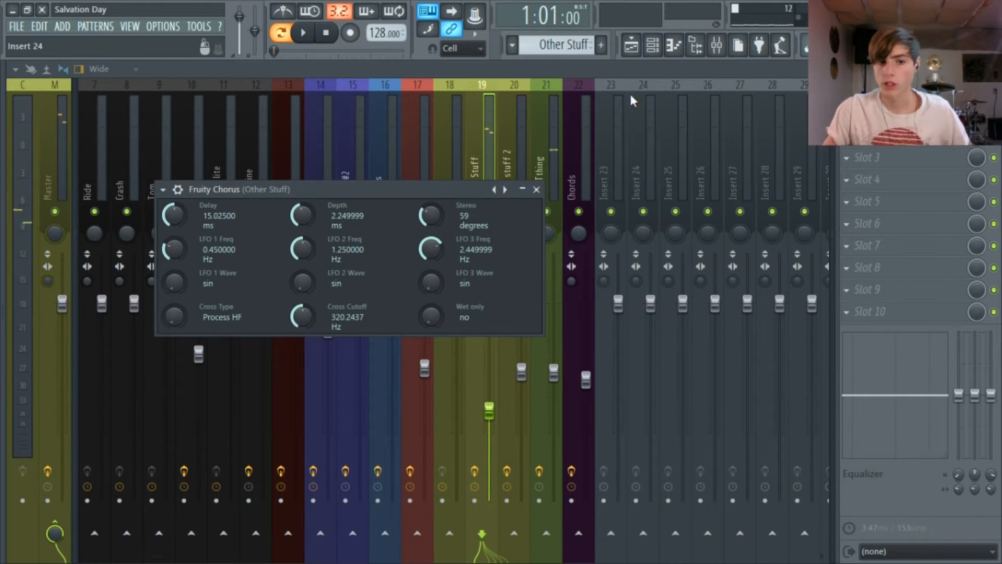
pyautogui.moveTo(443, 194); pyautogui.dragTo(472, 127)
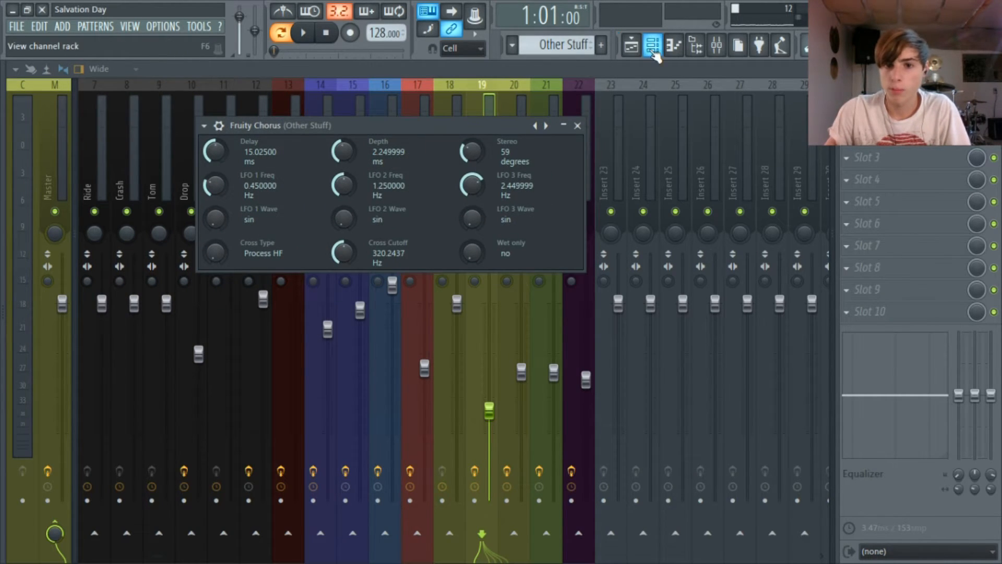
# Step: Reopen the Other Stuff synth, play the melody while toggling the track's chorus, then stop playback in the playlist
pyautogui.click(630, 46)
pyautogui.click(454, 496)
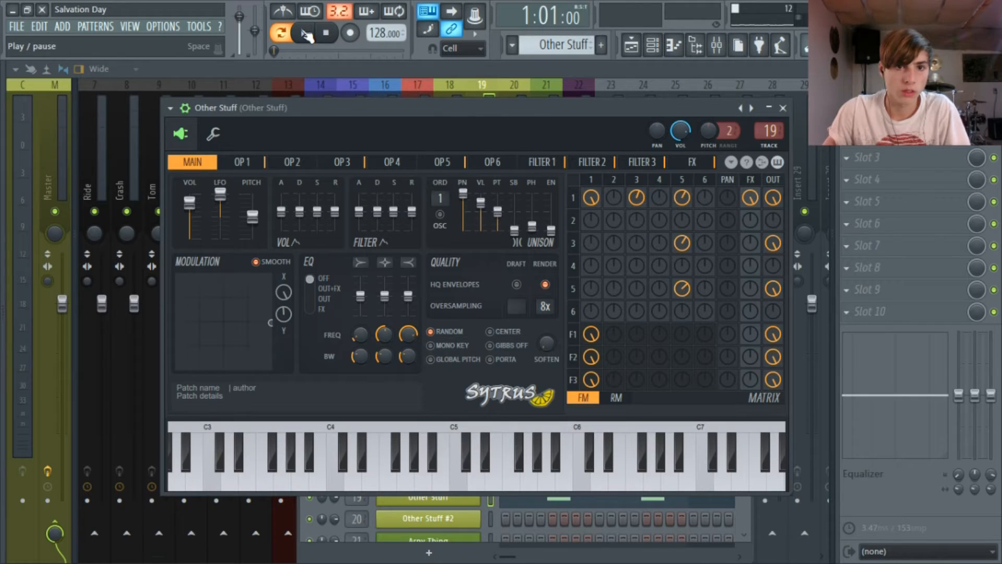
pyautogui.click(303, 32)
pyautogui.click(994, 136)
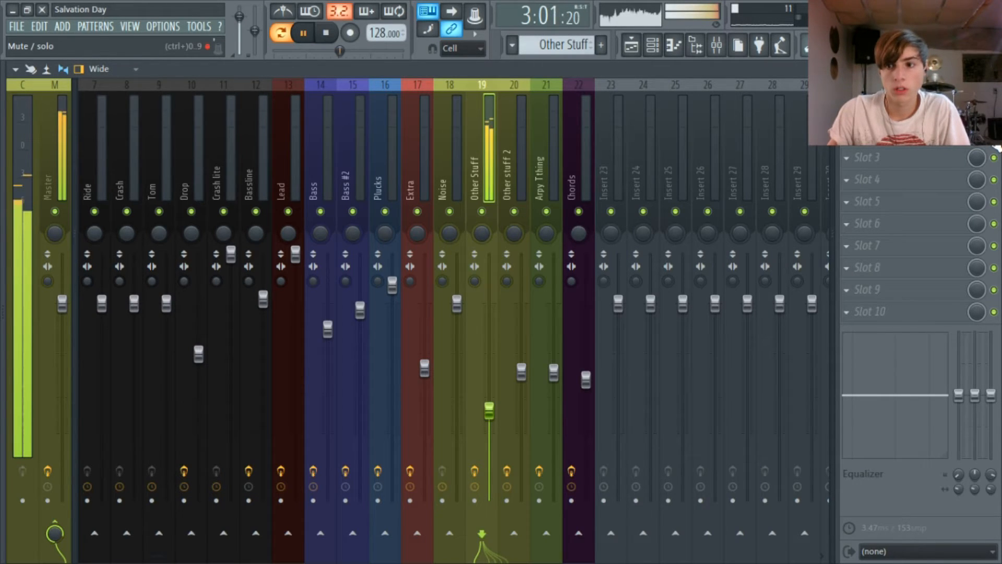
pyautogui.click(631, 46)
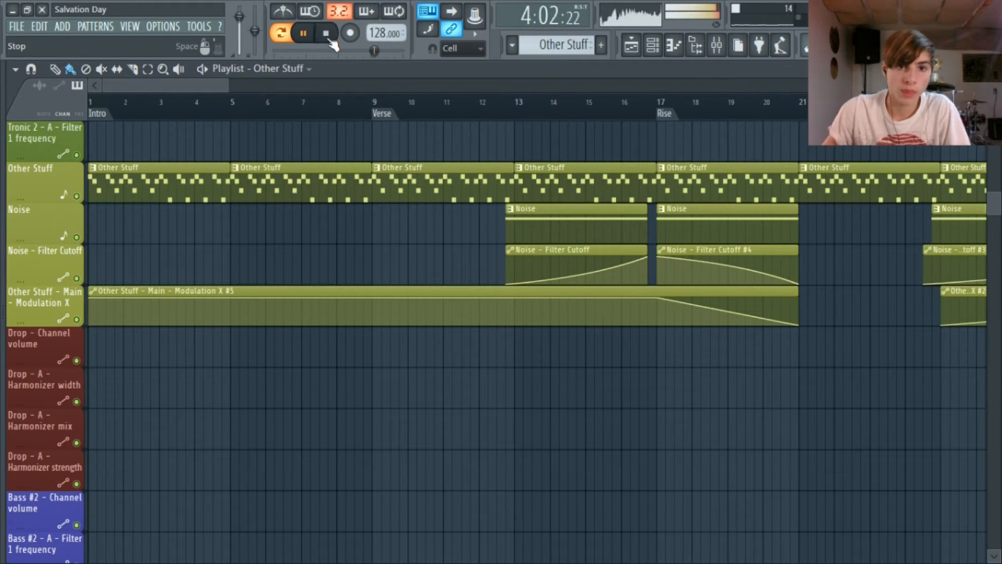
pyautogui.click(327, 36)
# Step: Place the song playhead just before the Verse marker and look over the drum, bass and melody tracks around it
pyautogui.scroll(3, 339, 276)
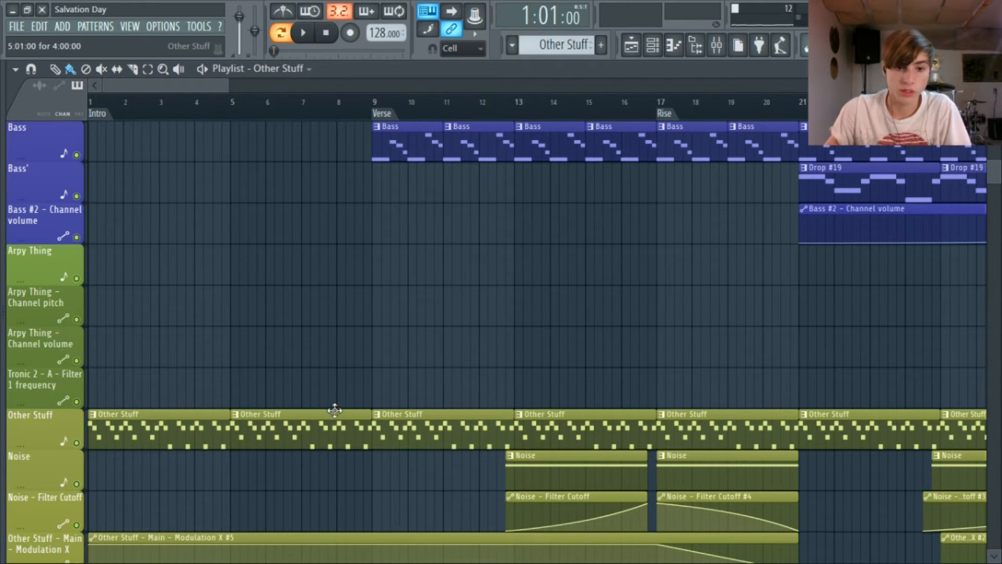
pyautogui.scroll(5, 336, 411)
pyautogui.scroll(-5, 322, 328)
pyautogui.scroll(5, 324, 335)
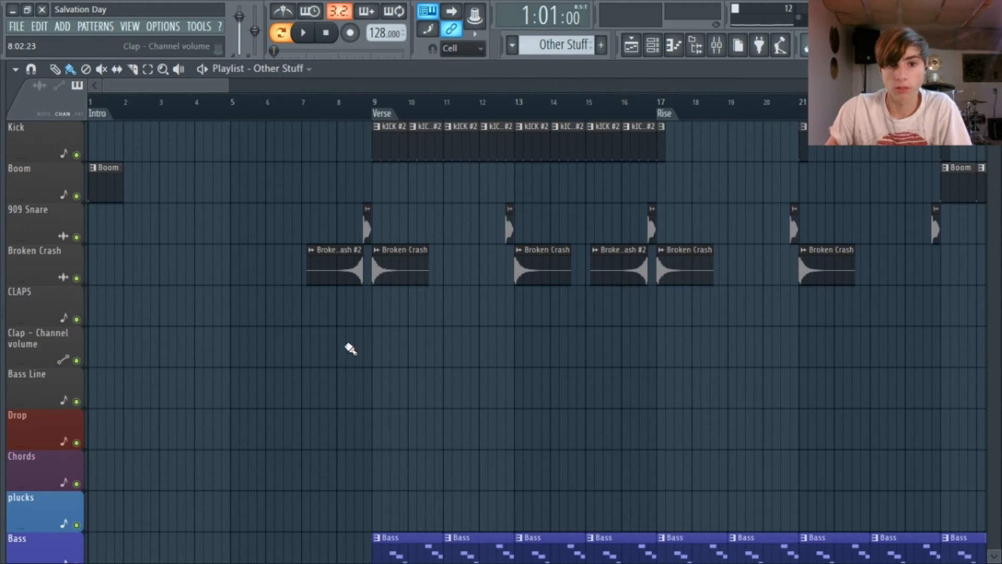
pyautogui.click(356, 99)
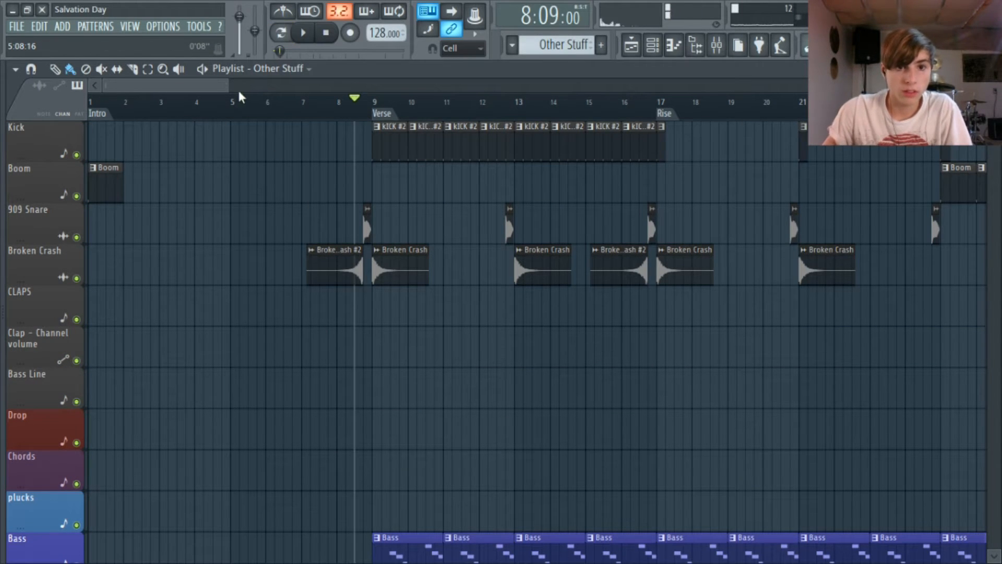
pyautogui.hscroll(3, 223, 83)
pyautogui.scroll(-4, 312, 148)
pyautogui.scroll(-4, 313, 148)
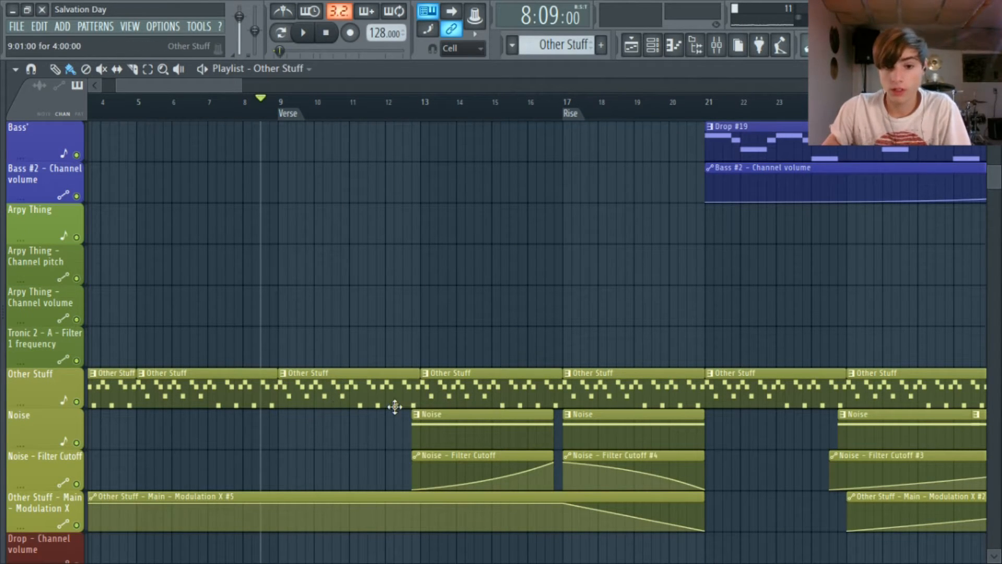
pyautogui.scroll(6, 381, 396)
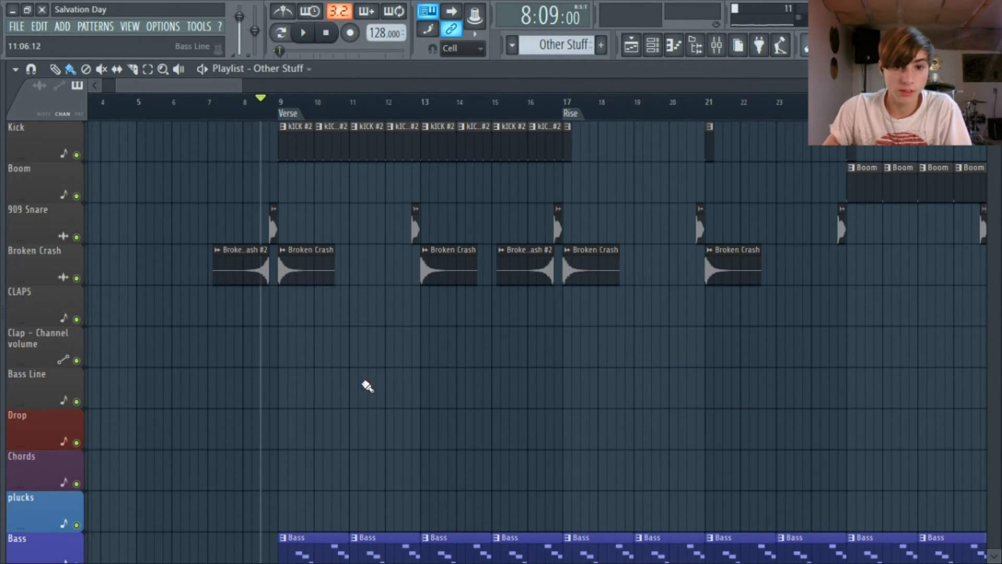
# Step: Open the first kICK #2 clip of the Verse in the piano roll to view its notes, then return to the playlist
pyautogui.scroll(3, 307, 141)
pyautogui.doubleClick(302, 138)
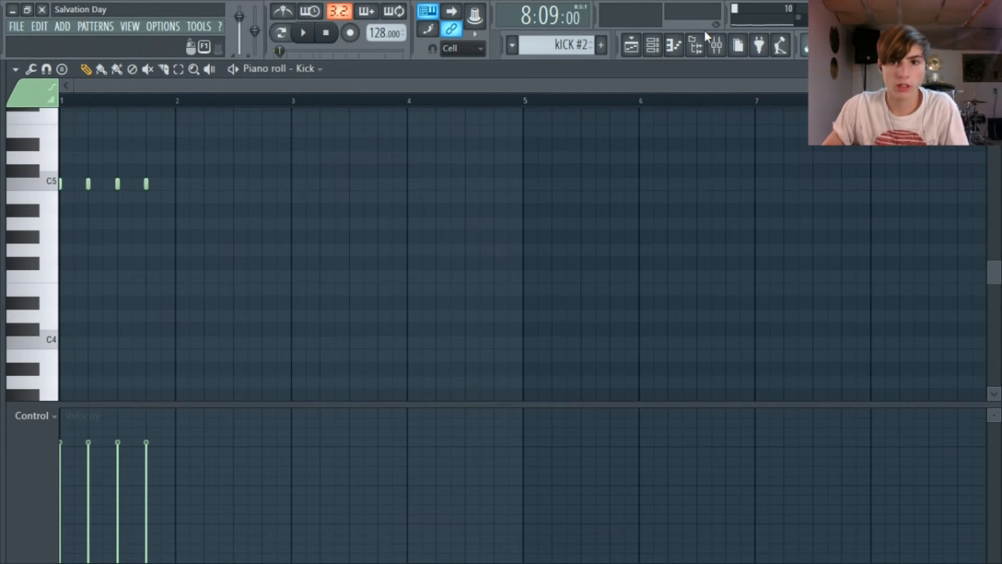
pyautogui.click(644, 46)
# Step: Open the Attack Snare 05 sample's channel settings from the clip before the Verse, then show its mixer track
pyautogui.doubleClick(256, 234)
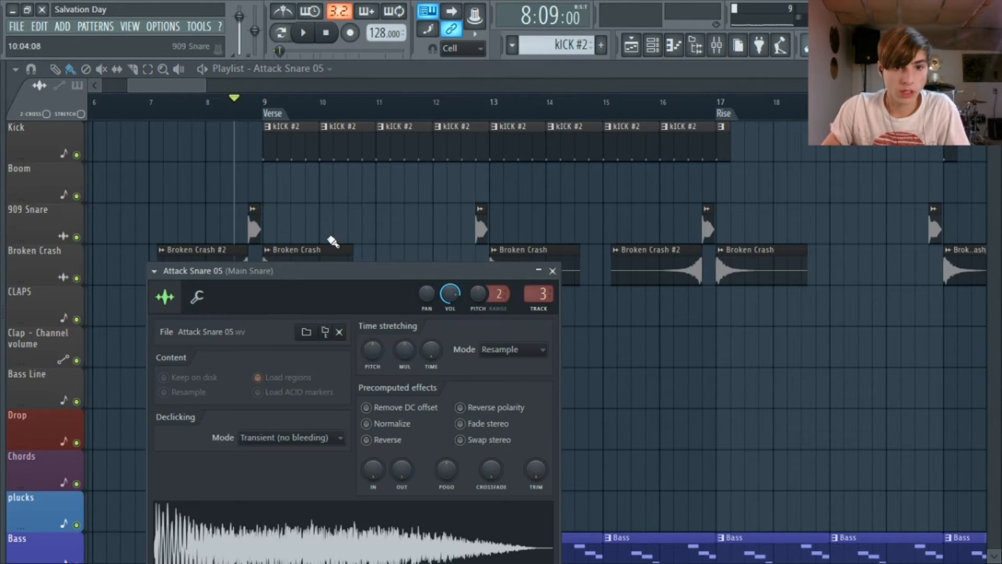
pyautogui.moveTo(319, 295); pyautogui.dragTo(347, 183)
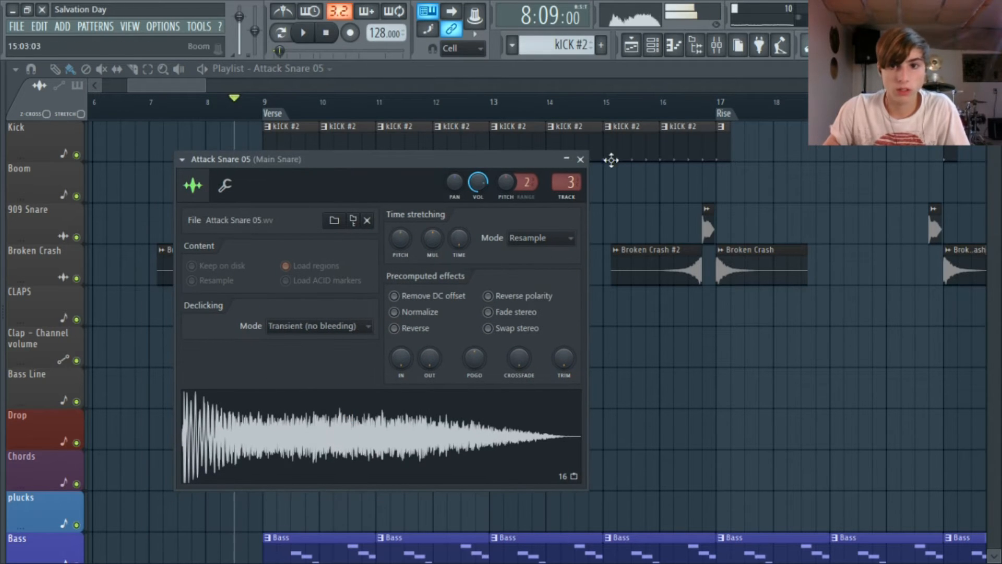
pyautogui.click(717, 47)
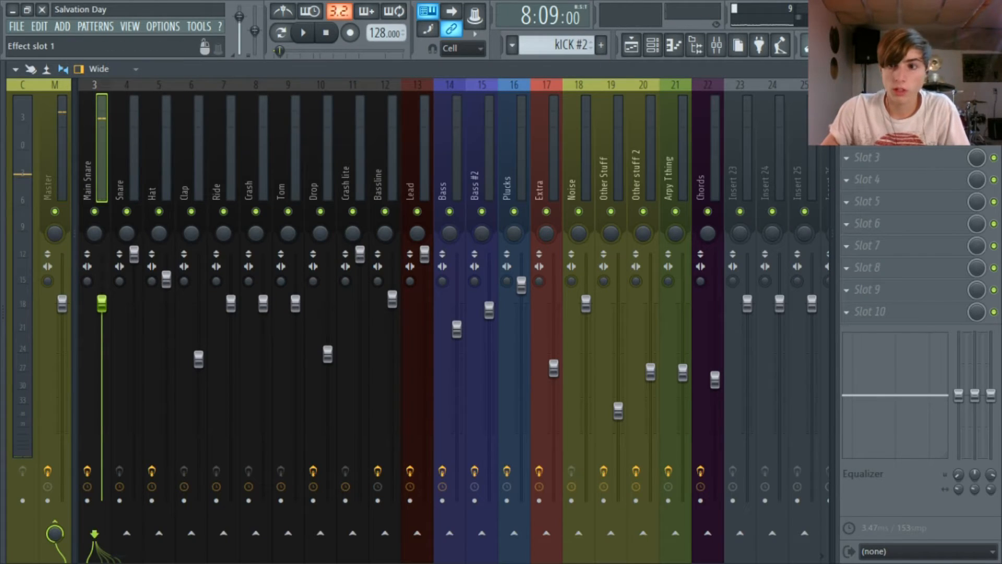
# Step: Show the Main Snare track's Fruity Reeverb 2, then play the song briefly from just before the Verse marker in the playlist
pyautogui.click(882, 113)
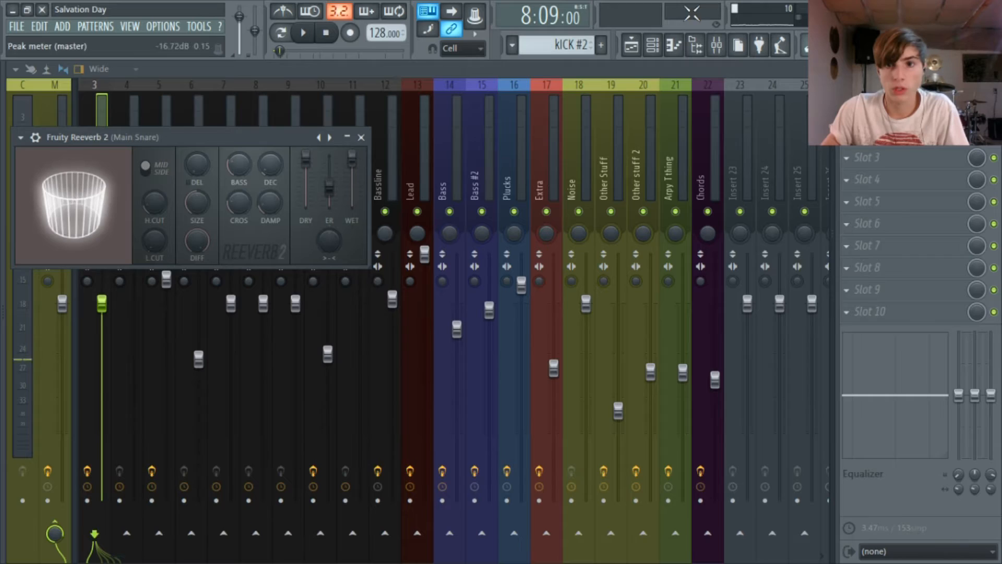
pyautogui.click(631, 45)
pyautogui.click(327, 33)
pyautogui.click(247, 99)
pyautogui.click(303, 33)
pyautogui.click(305, 34)
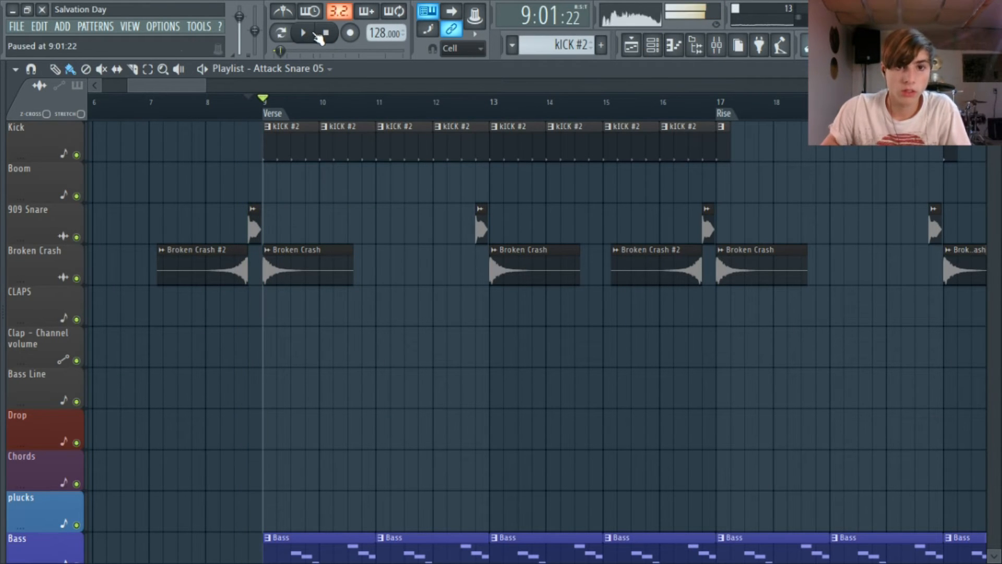
pyautogui.click(248, 99)
# Step: Open the first Bass clip of the Verse in the piano roll and play it in pattern mode
pyautogui.scroll(-10, 385, 190)
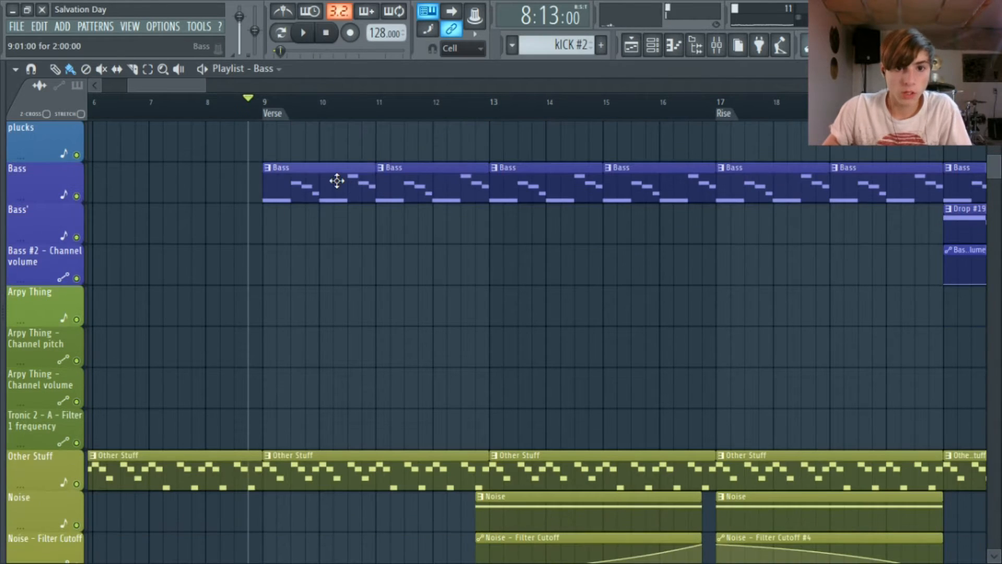
pyautogui.doubleClick(335, 179)
pyautogui.scroll(3, 163, 161)
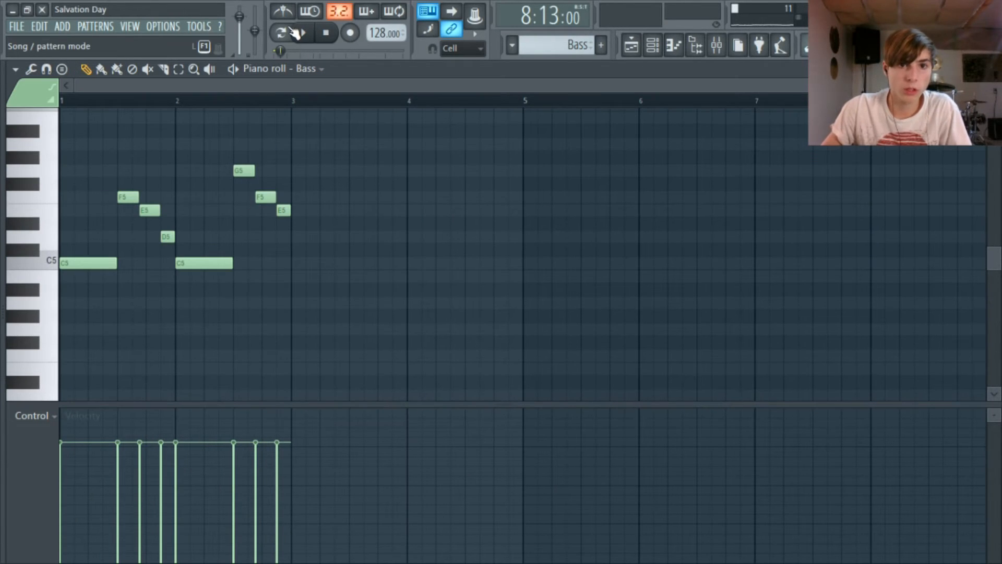
pyautogui.click(314, 33)
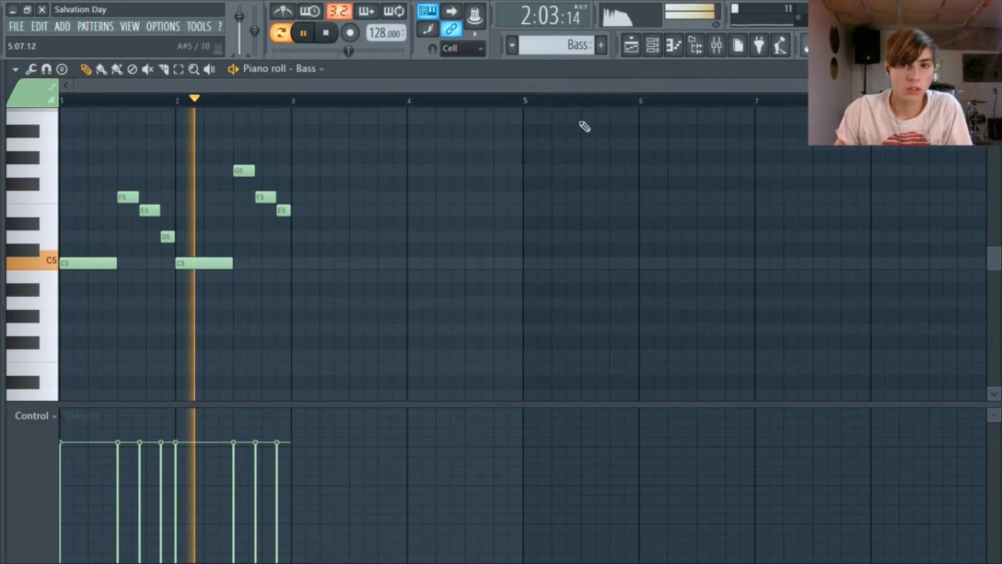
# Step: Open the Bass channel's Harmor synth from the channel rack, stop playback and reveal the synth's spectral display
pyautogui.click(652, 46)
pyautogui.scroll(-3, 520, 349)
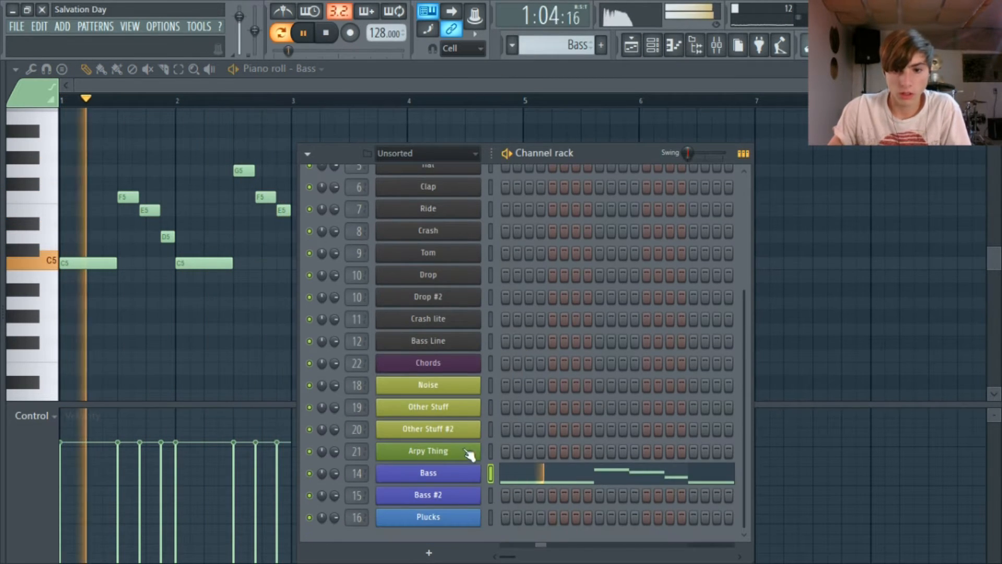
pyautogui.click(438, 471)
pyautogui.click(327, 39)
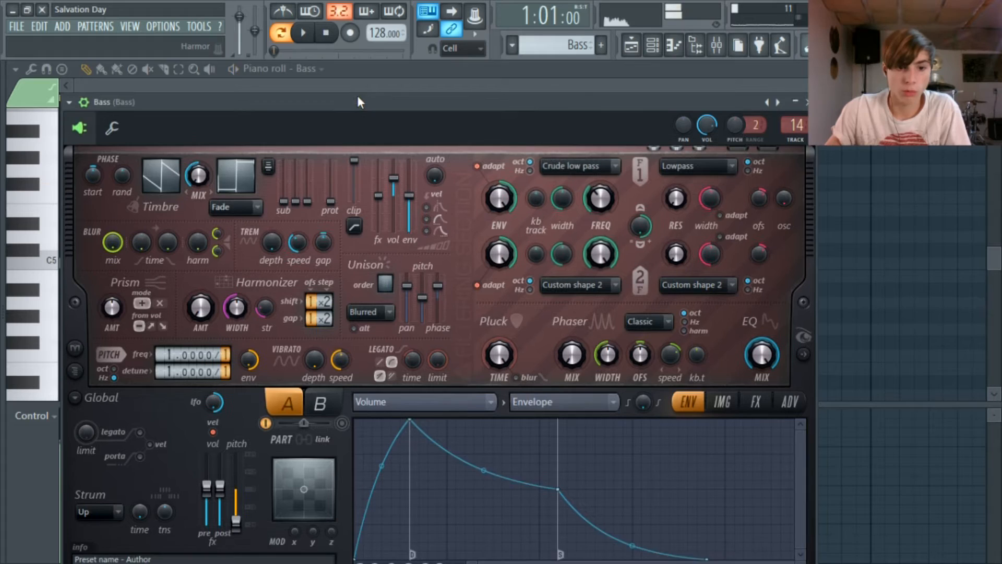
pyautogui.click(803, 309)
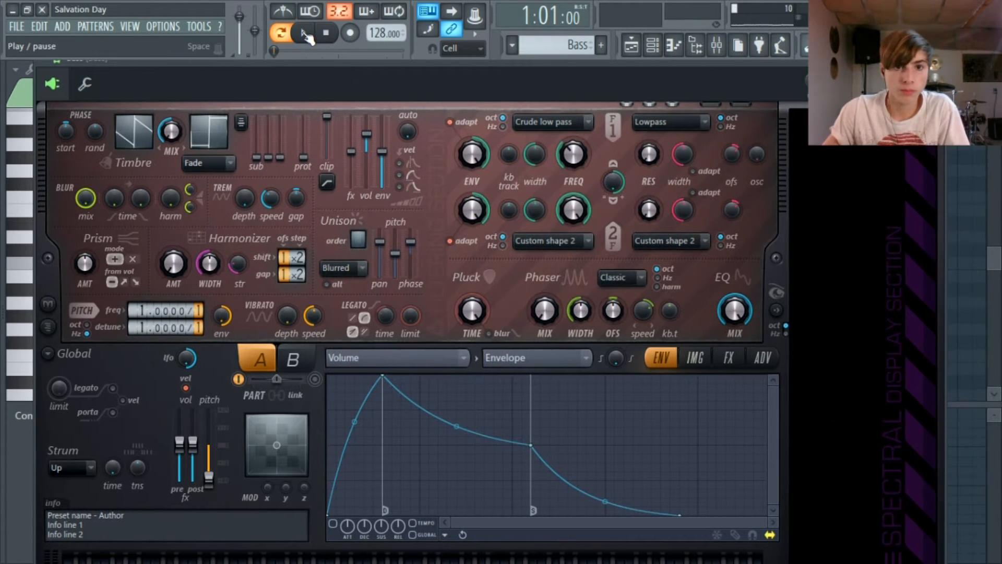
# Step: Play the Bass pattern several times while demonstrating Harmor's Filter 1 frequency, then stop playback
pyautogui.click(304, 34)
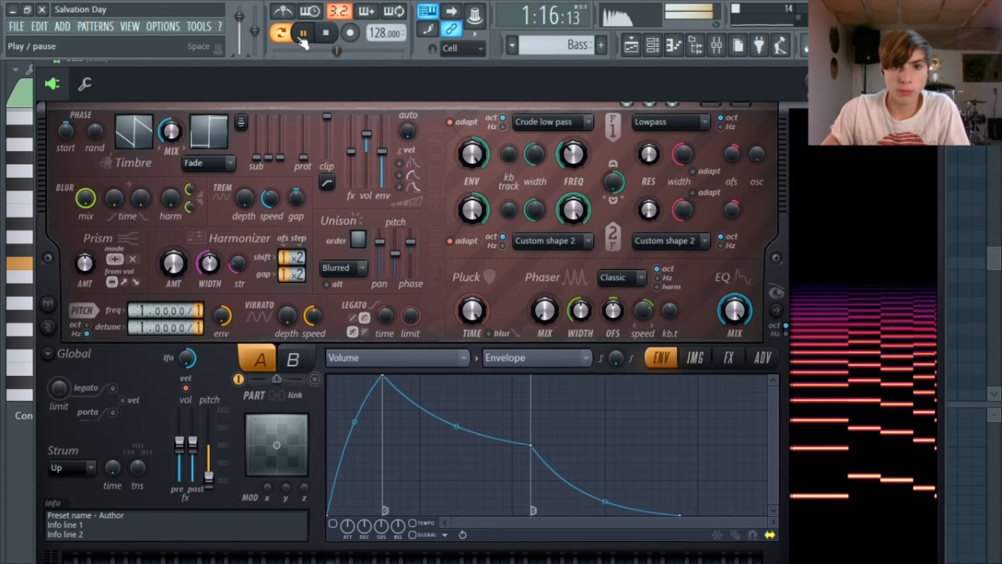
pyautogui.click(329, 34)
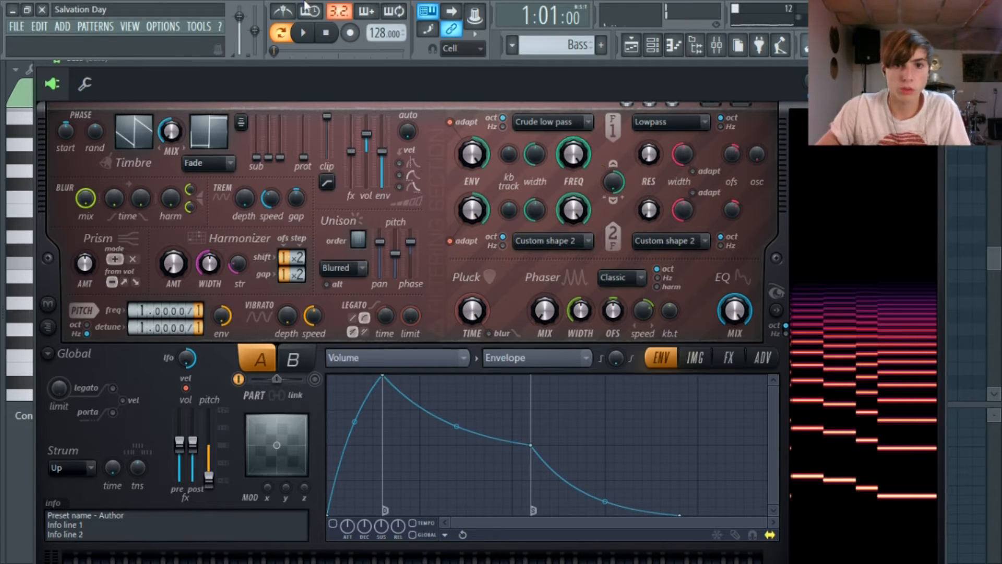
pyautogui.click(304, 33)
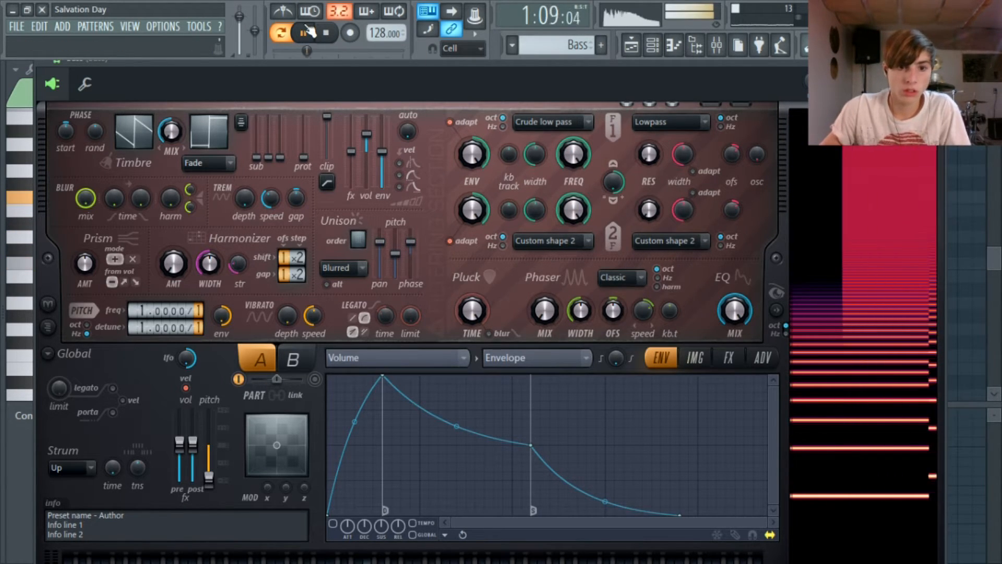
pyautogui.click(306, 33)
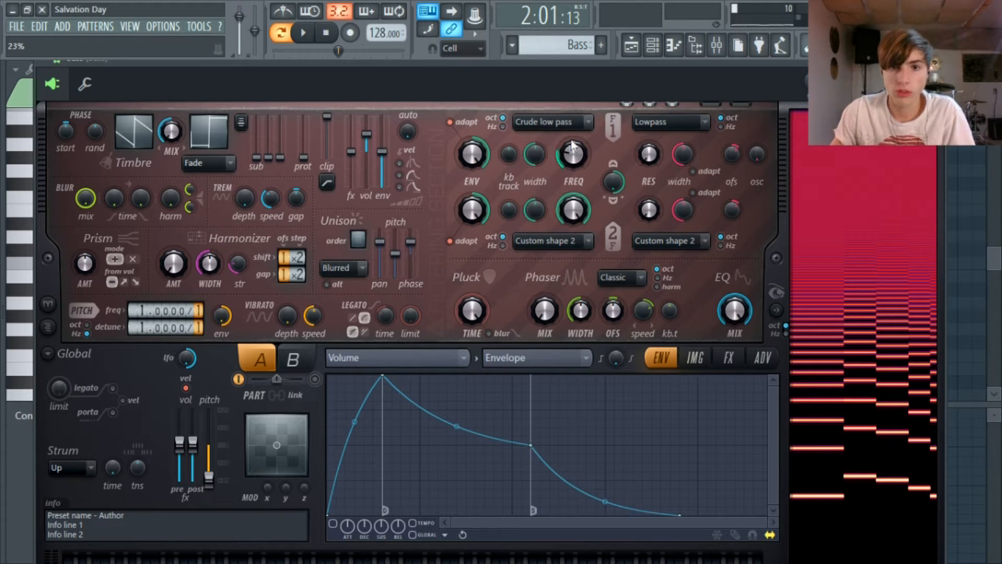
pyautogui.click(303, 32)
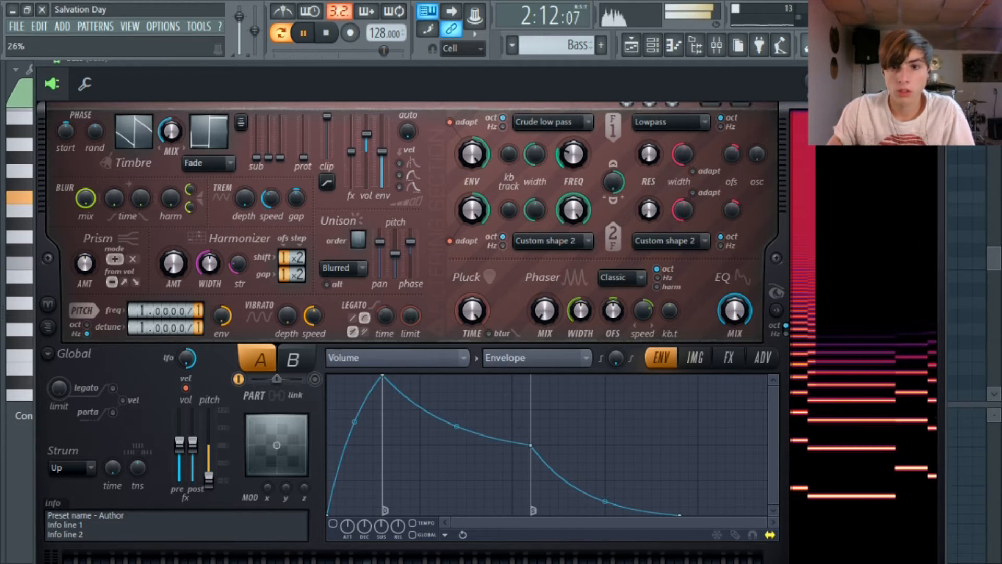
pyautogui.click(327, 33)
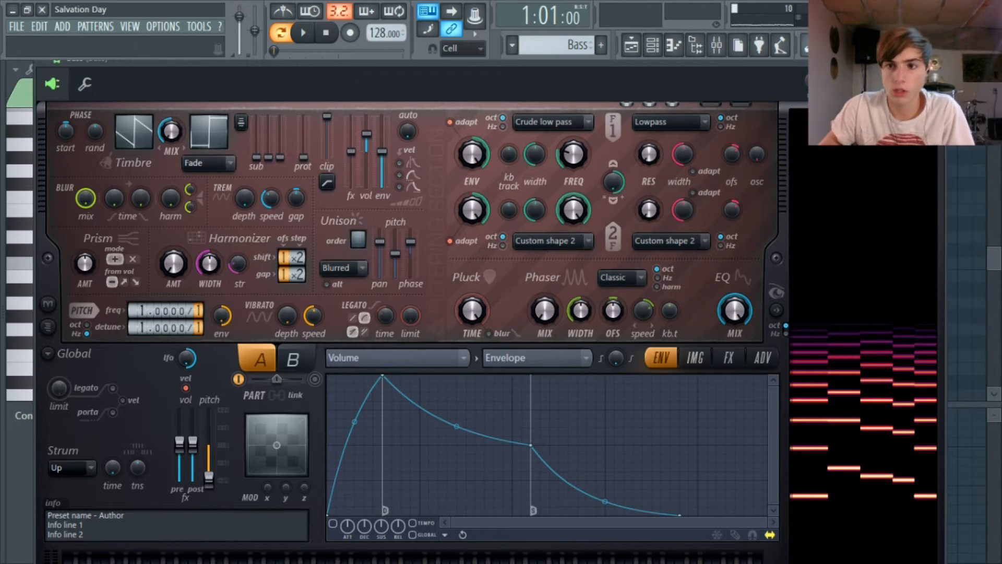
# Step: Close the Bass synth and return to the playlist
pyautogui.press('Escape')
pyautogui.click(452, 465)
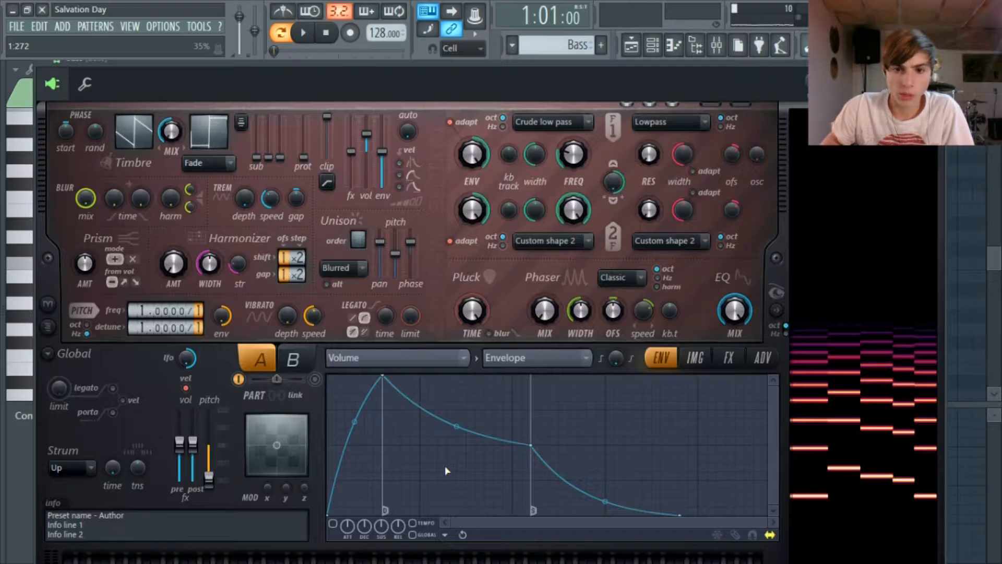
pyautogui.press('Escape')
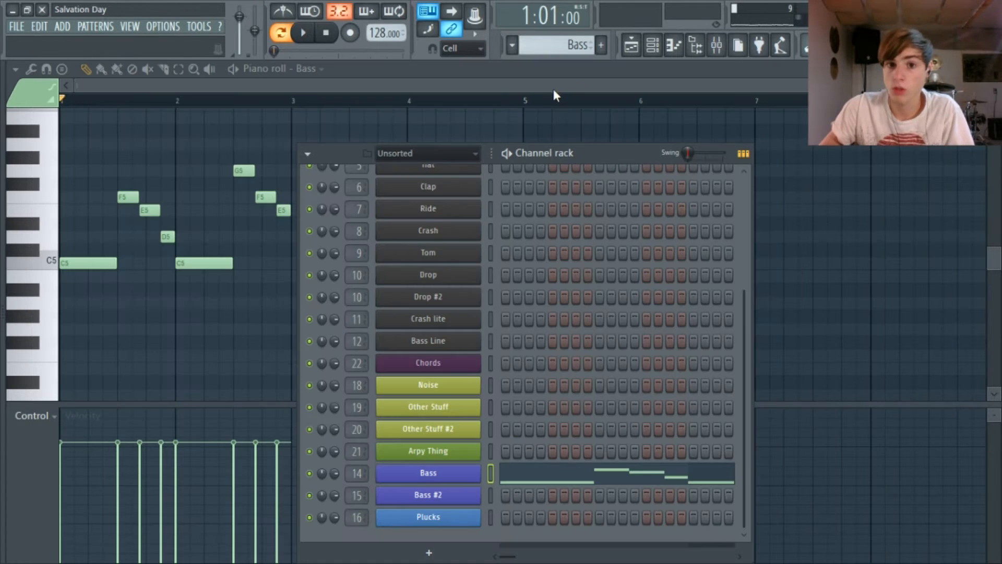
pyautogui.click(632, 45)
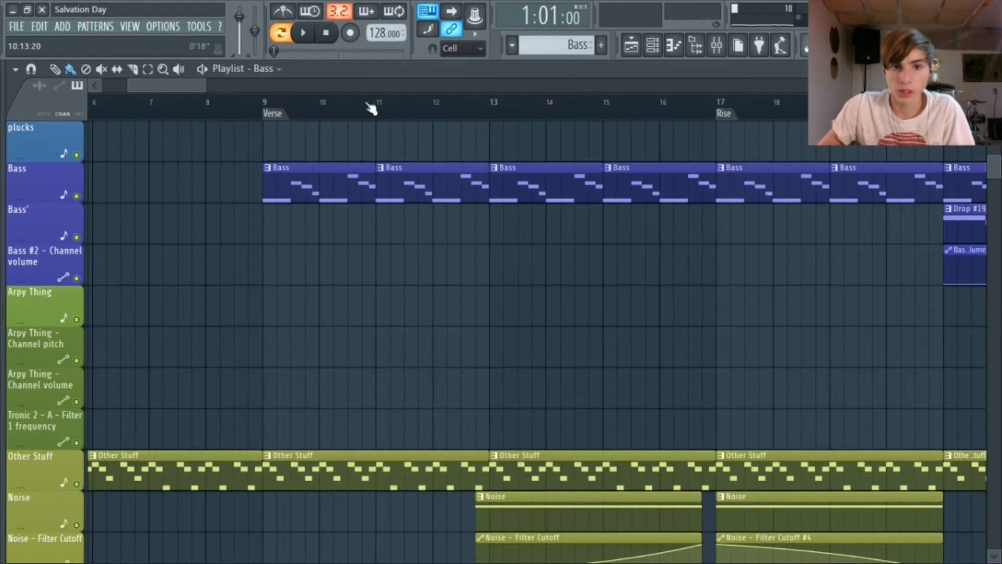
# Step: Open the Verse's Noise clip in the piano roll, view the Noise channel's GMS synth from the channel rack, then close the synth
pyautogui.moveTo(180, 85); pyautogui.dragTo(192, 85)
pyautogui.scroll(3, 396, 293)
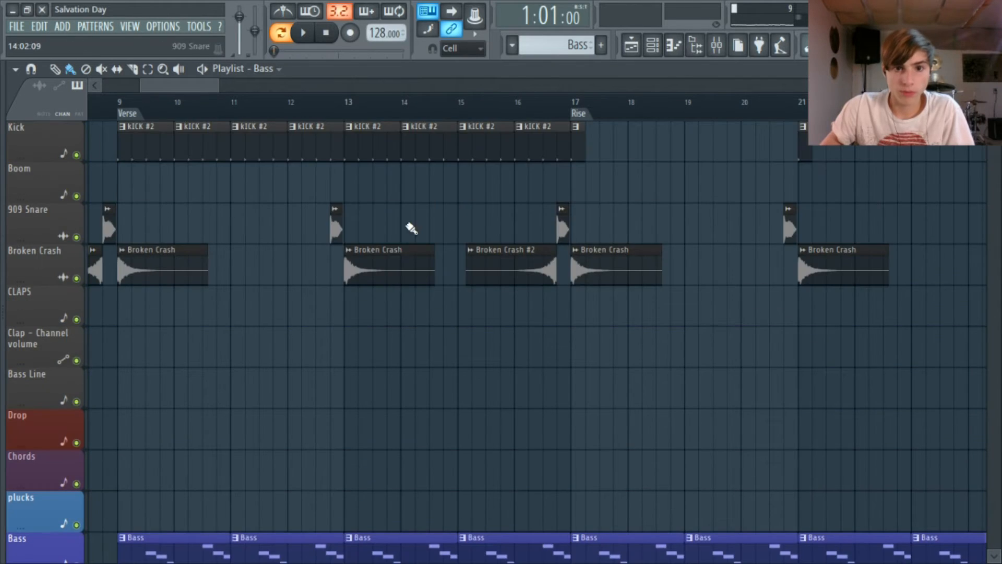
pyautogui.scroll(-4, 469, 384)
pyautogui.doubleClick(424, 396)
pyautogui.click(652, 45)
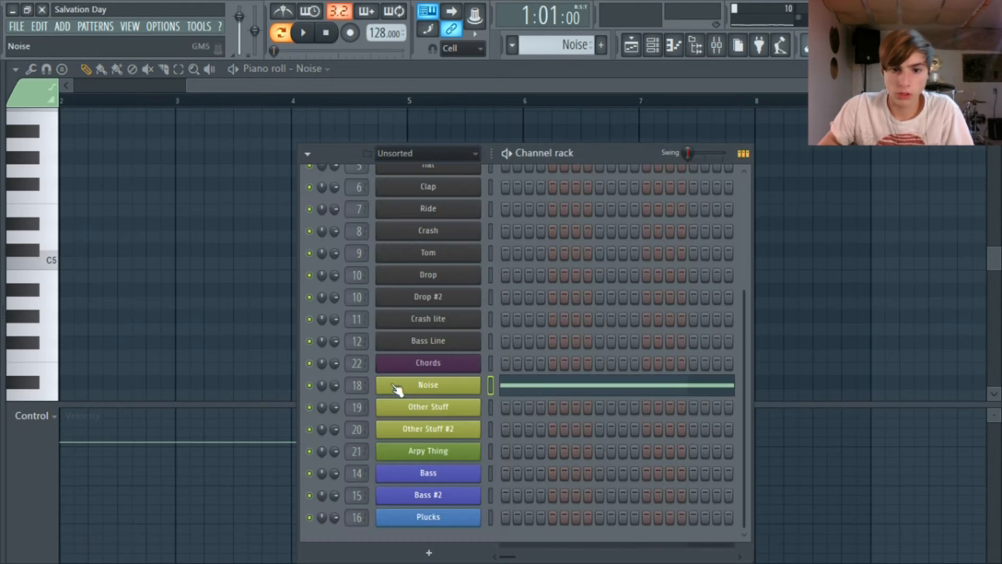
pyautogui.click(443, 385)
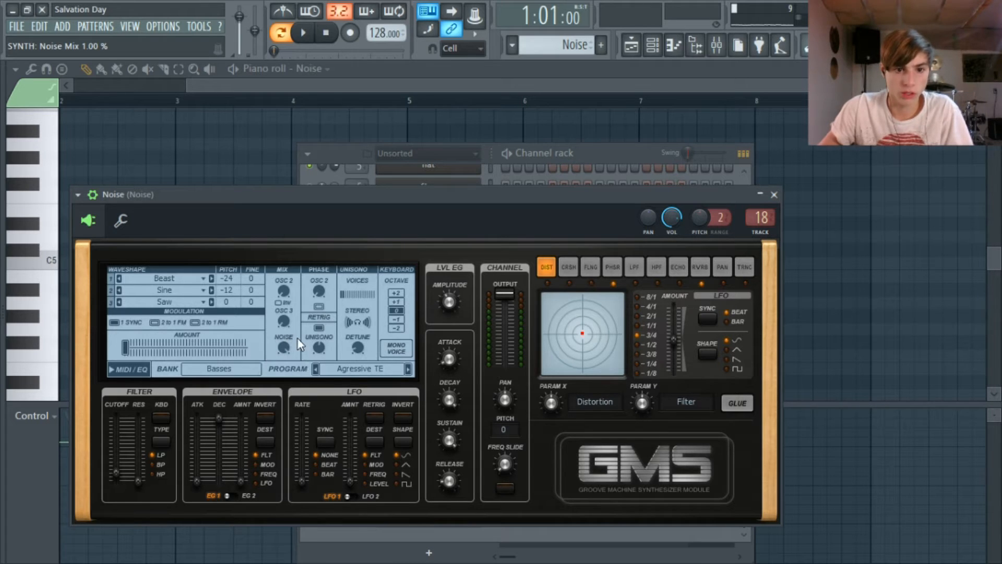
pyautogui.click(774, 195)
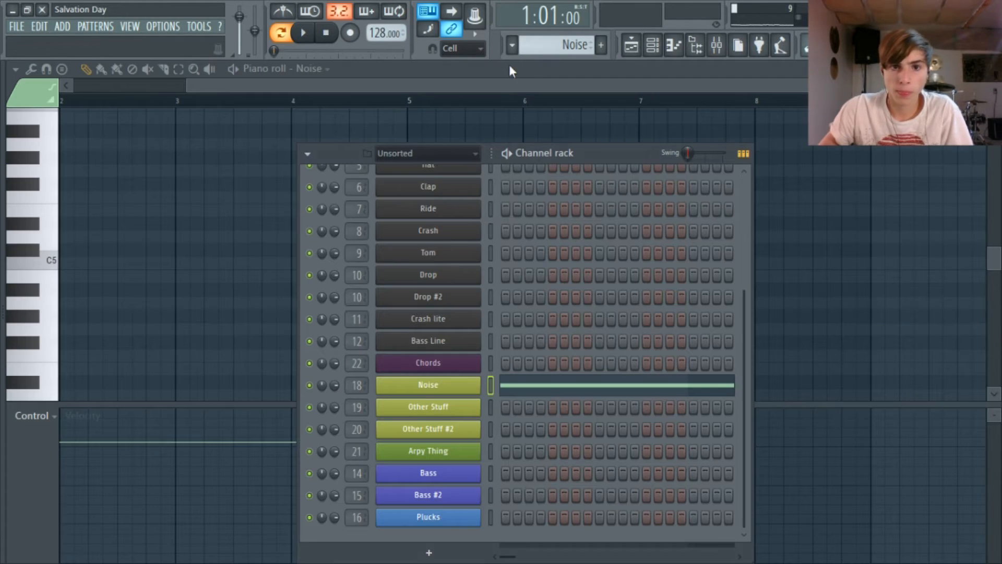
# Step: Return to the playlist and look over the drum, bass and noise clips from the Rise marker toward the Drop
pyautogui.click(631, 45)
pyautogui.moveTo(204, 81); pyautogui.dragTo(220, 85)
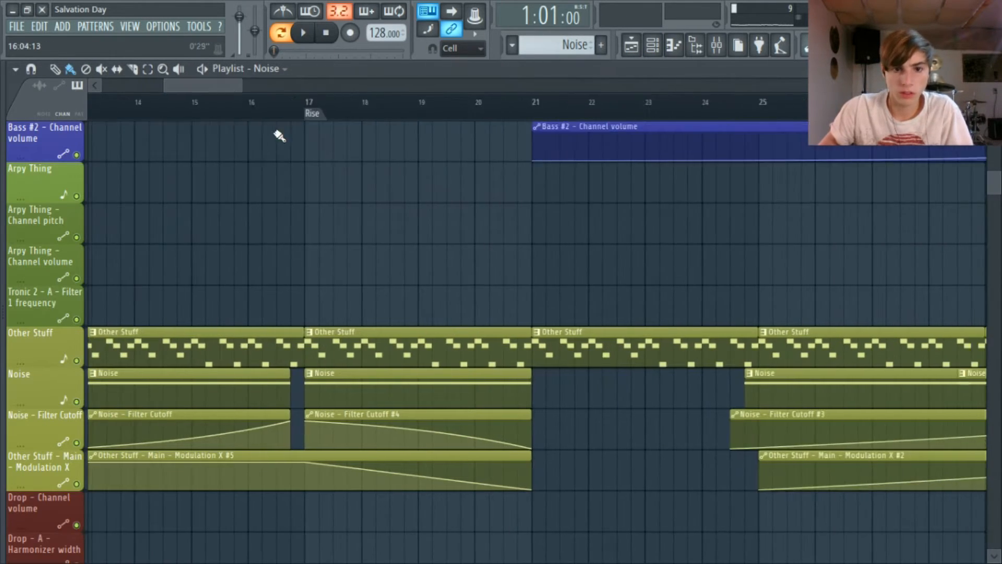
pyautogui.scroll(8, 361, 214)
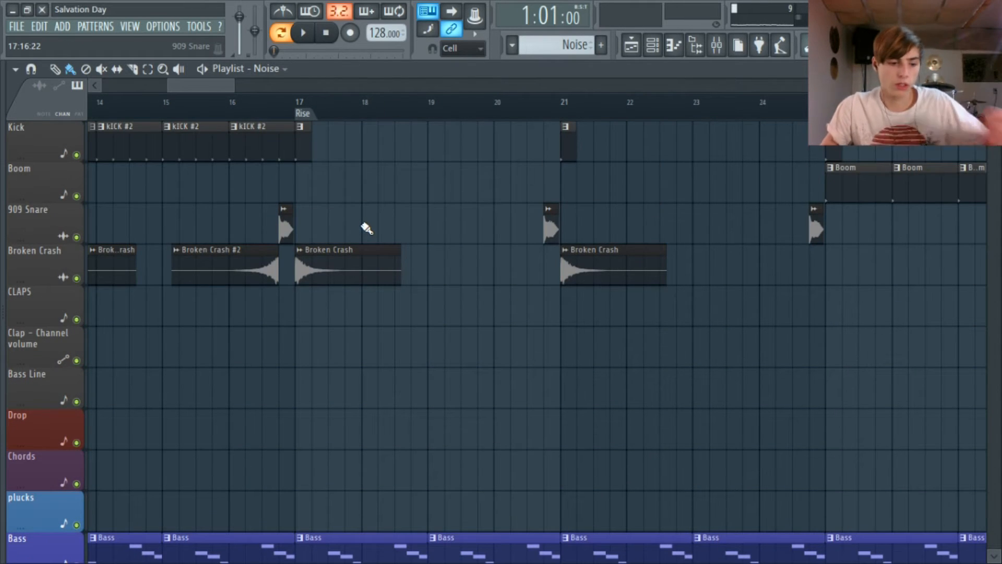
pyautogui.scroll(-5, 366, 228)
pyautogui.moveTo(310, 85); pyautogui.dragTo(321, 86)
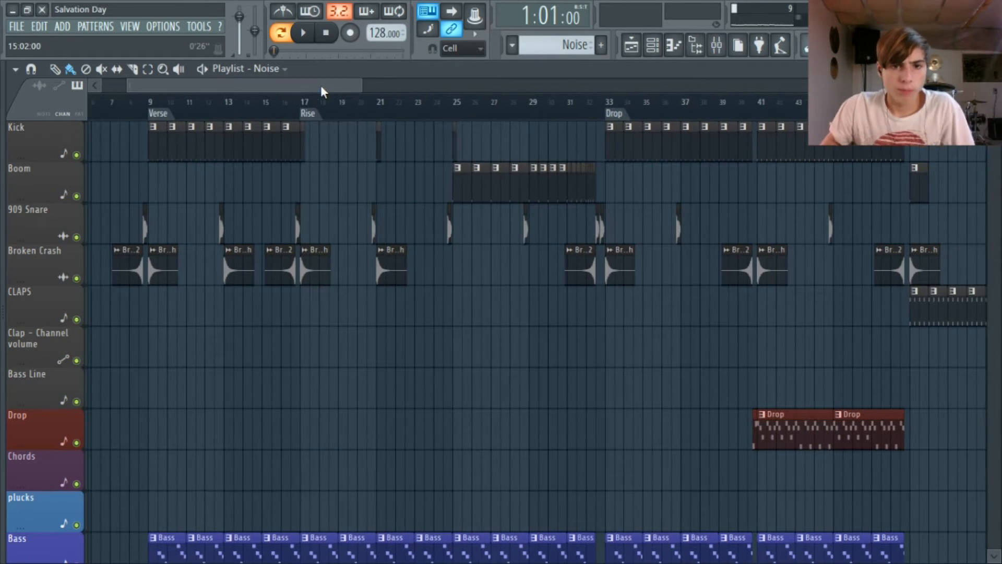
pyautogui.scroll(-5, 335, 237)
# Step: Play the song from the Rise marker, stop it, and look over the Noise, Other Stuff and automation tracks
pyautogui.click(308, 101)
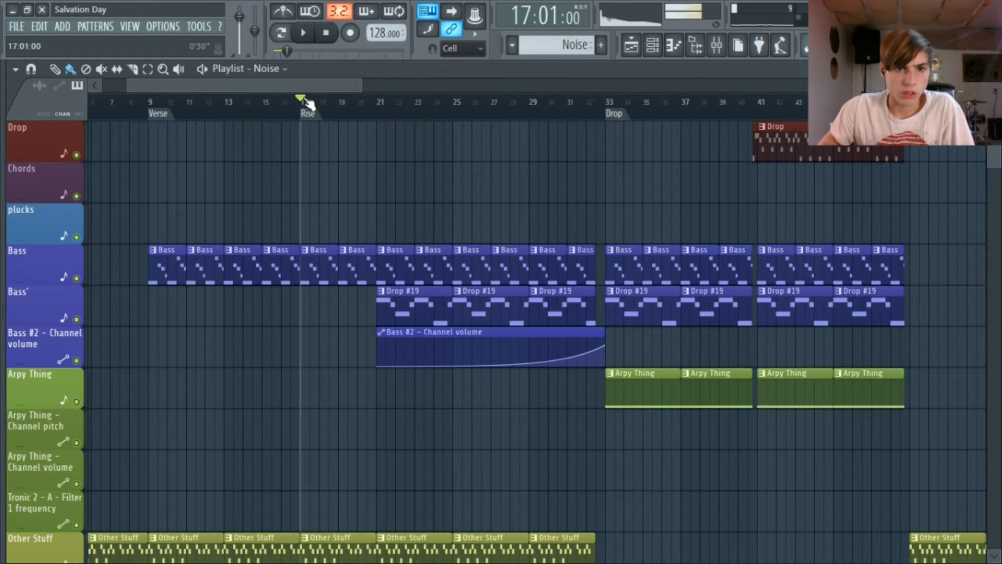
pyautogui.press('space')
pyautogui.scroll(-4, 465, 277)
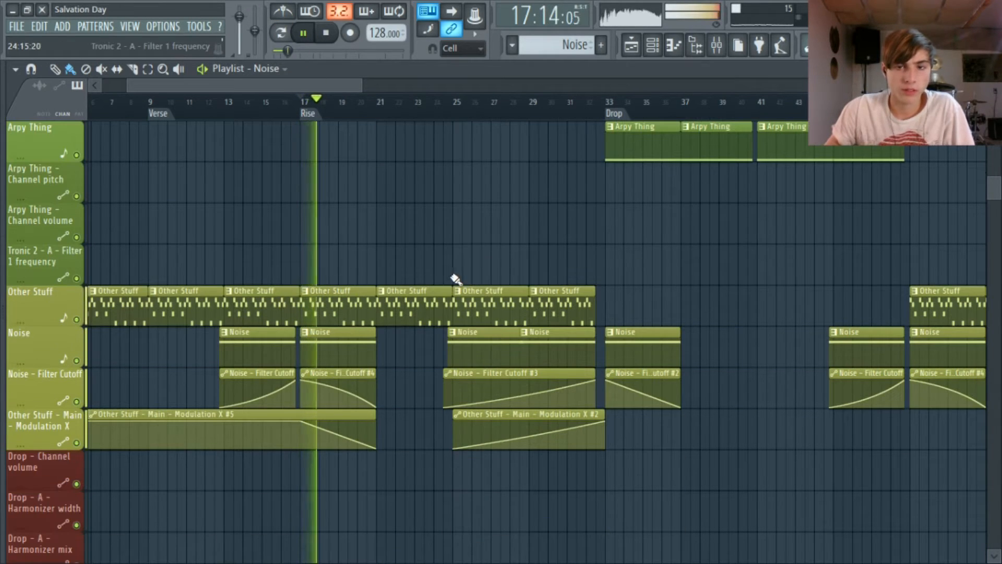
pyautogui.scroll(3, 459, 280)
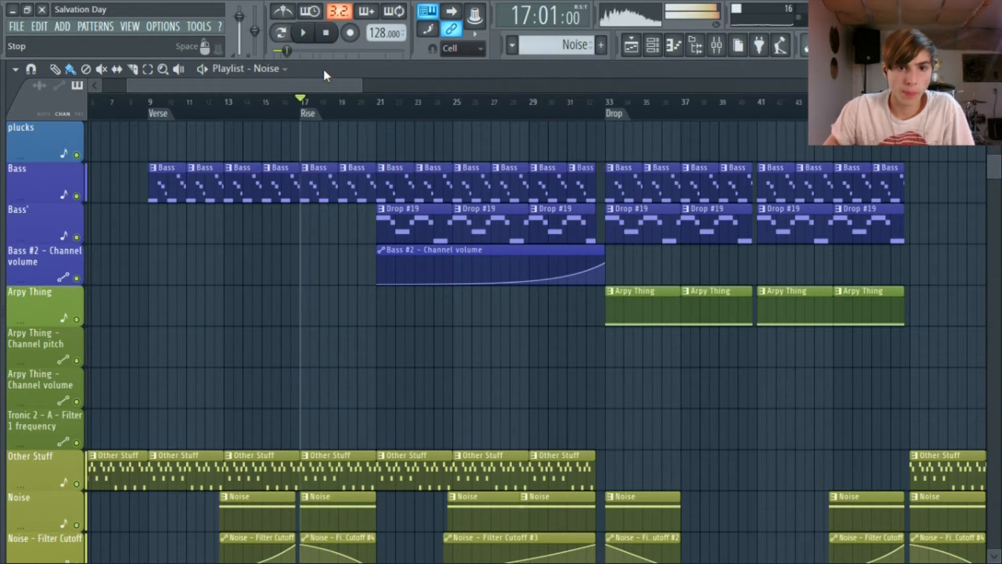
pyautogui.click(326, 33)
pyautogui.scroll(-15, 367, 210)
pyautogui.scroll(13, 384, 264)
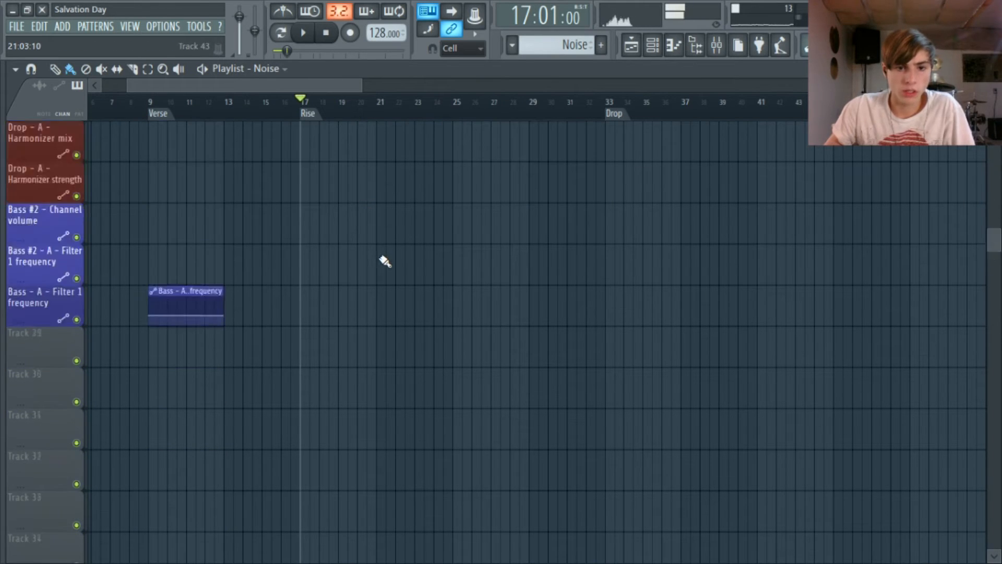
pyautogui.scroll(-6, 383, 267)
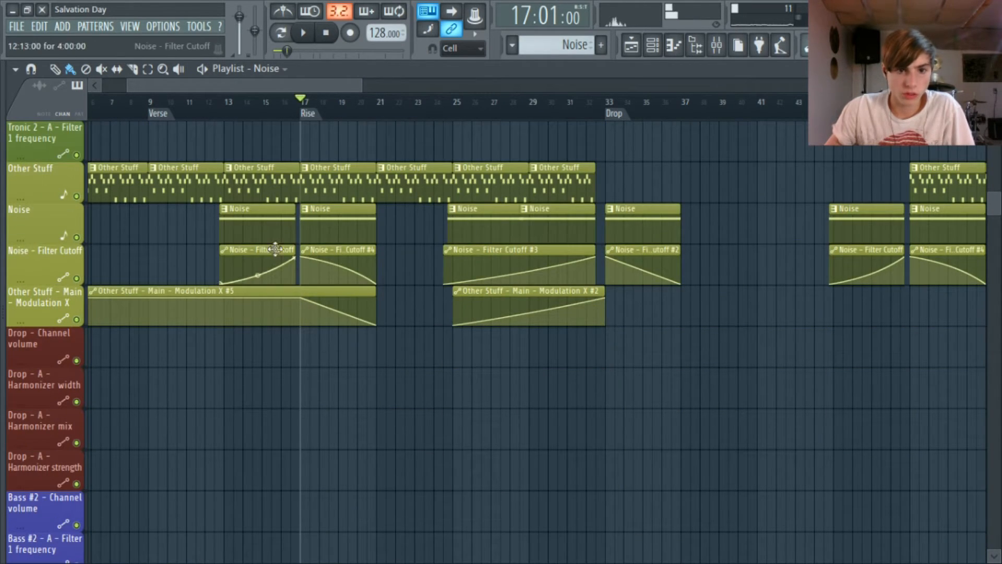
# Step: Open the Other Stuff clip at the Rise marker in the piano roll, play it, and bring up its Sytrus synth
pyautogui.rightClick(389, 136)
pyautogui.doubleClick(354, 167)
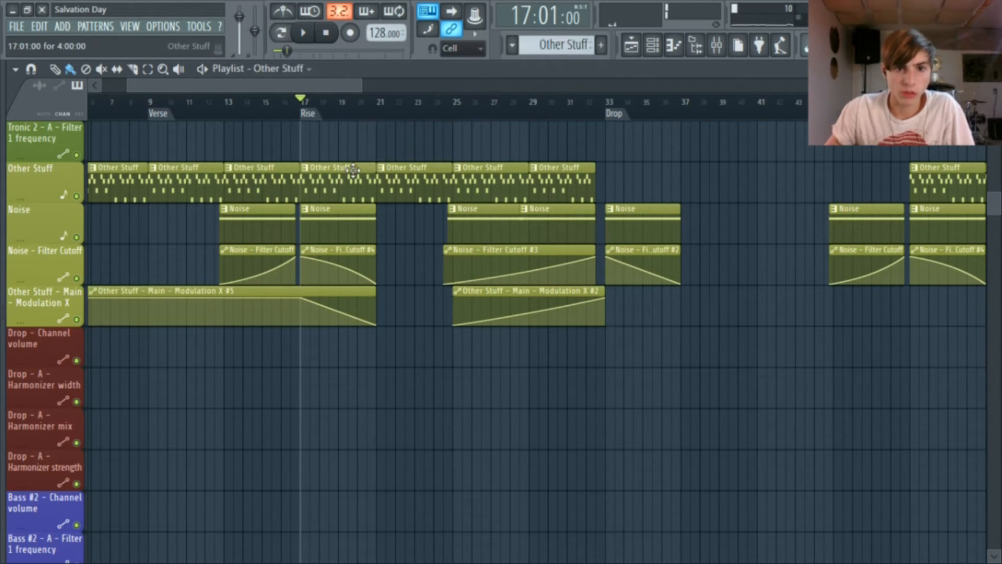
pyautogui.click(652, 46)
pyautogui.click(292, 35)
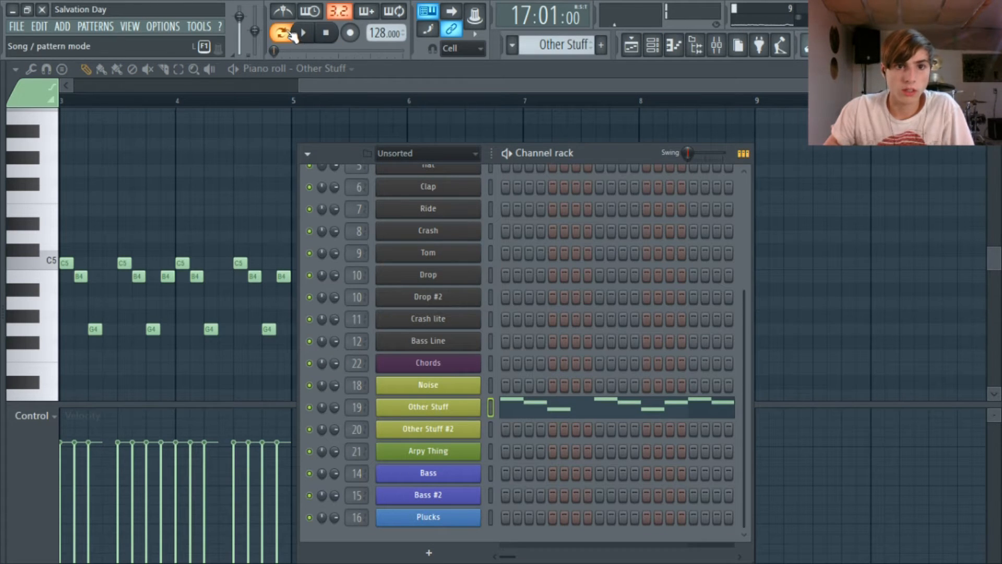
pyautogui.click(300, 34)
pyautogui.click(428, 406)
pyautogui.moveTo(537, 108); pyautogui.dragTo(533, 122)
# Step: Lower Sytrus's Modulation X to 14% on the main page during playback, stop playback, and raise it back to 100%
pyautogui.click(225, 180)
pyautogui.click(210, 180)
pyautogui.moveTo(282, 303); pyautogui.dragTo(282, 365)
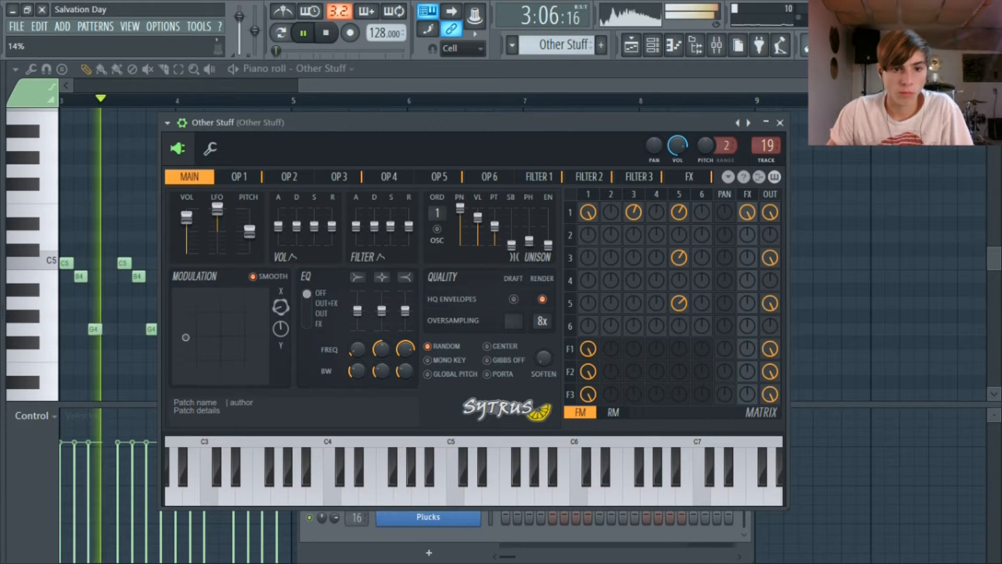
pyautogui.click(329, 33)
pyautogui.moveTo(283, 304); pyautogui.dragTo(283, 295)
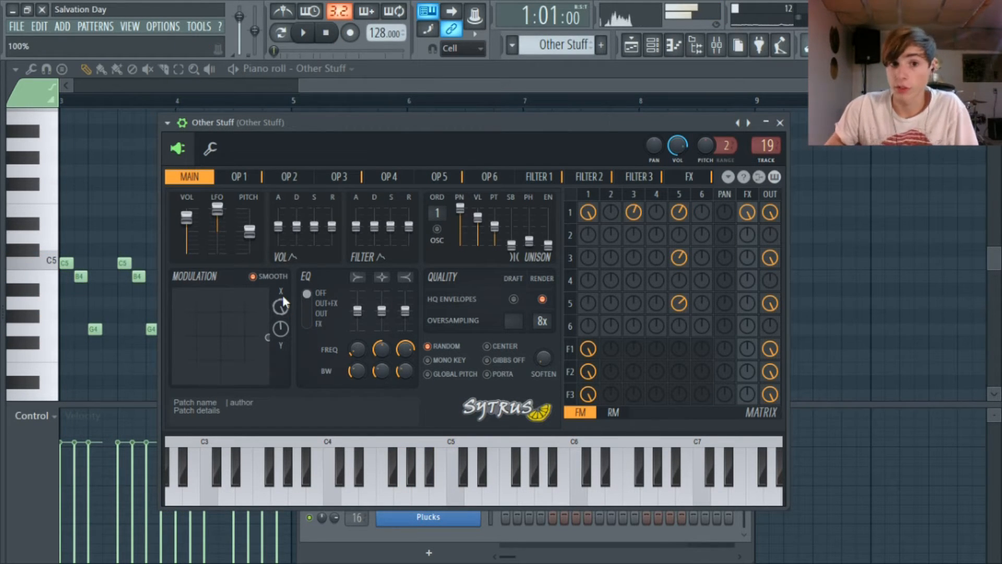
# Step: Switch between the main page and Operator 1, ending on Operator 1's volume envelope
pyautogui.click(239, 178)
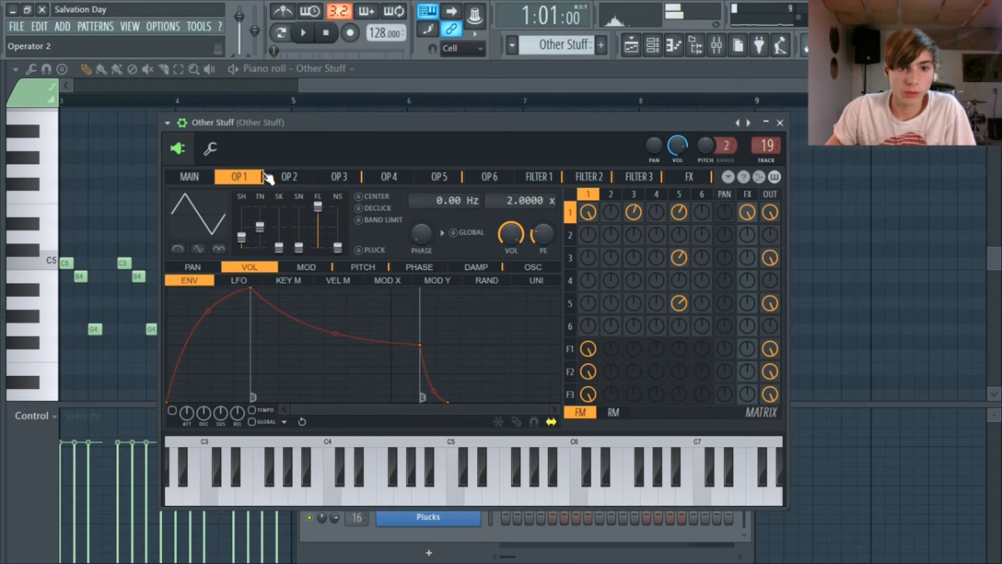
pyautogui.click(207, 180)
pyautogui.click(254, 180)
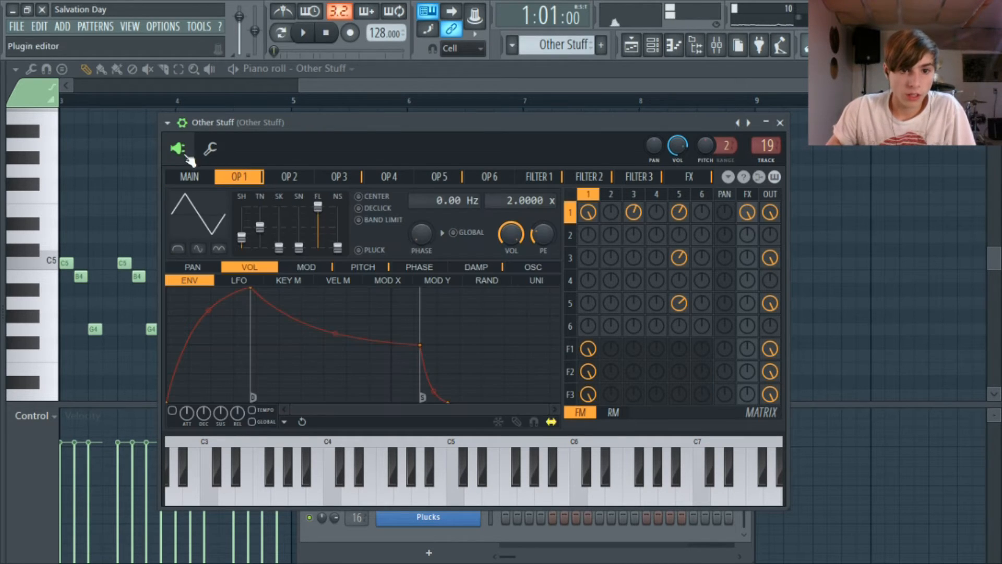
# Step: Show the Modulation X mapping curve of Operator 1's input modulation and examine where it starts
pyautogui.click(329, 268)
pyautogui.click(386, 280)
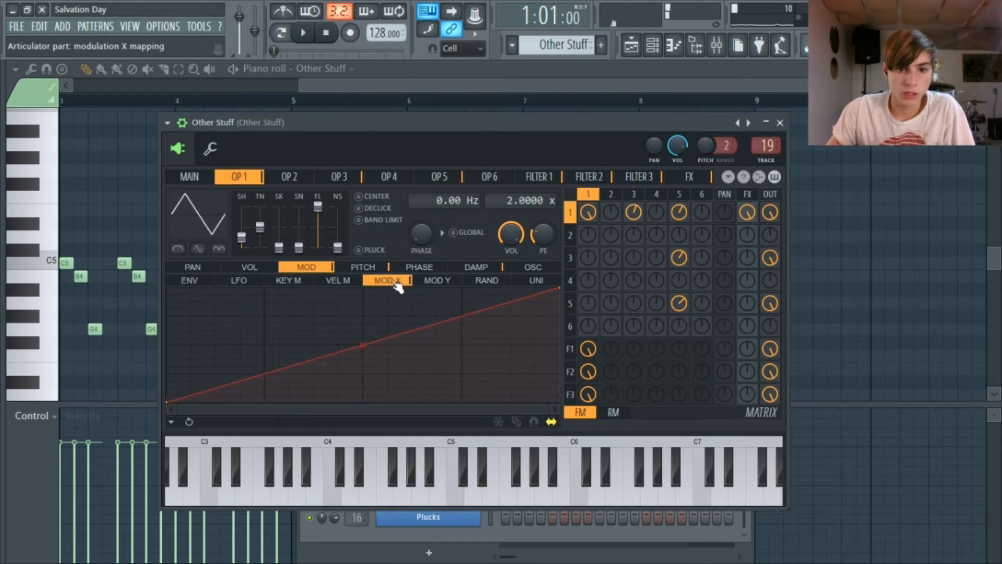
pyautogui.moveTo(173, 403); pyautogui.dragTo(123, 433)
pyautogui.moveTo(111, 306); pyautogui.dragTo(112, 404)
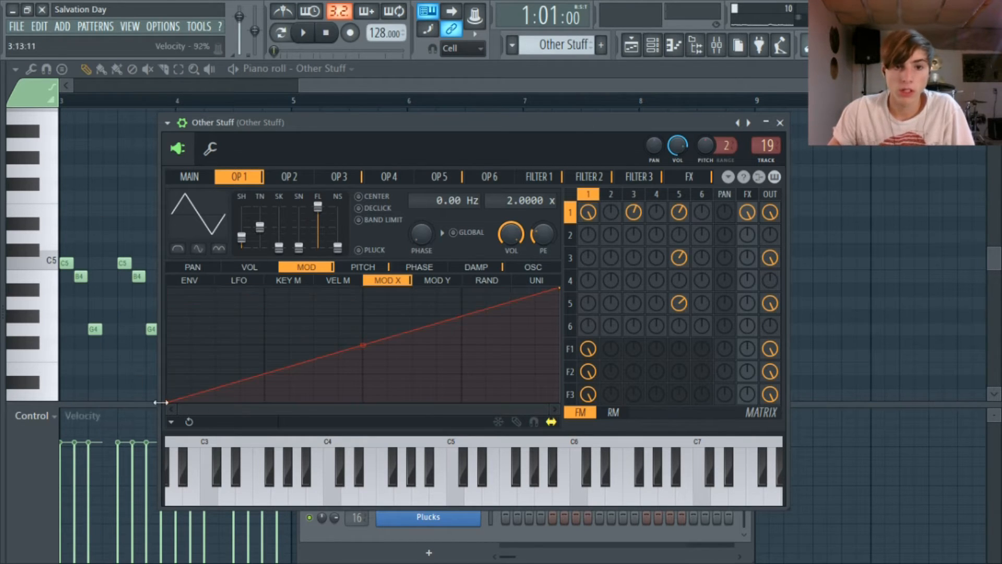
# Step: Look through the modulation mappings of the other operators, including Operator 5, and return to Sytrus's main page
pyautogui.click(281, 176)
pyautogui.click(387, 177)
pyautogui.click(426, 176)
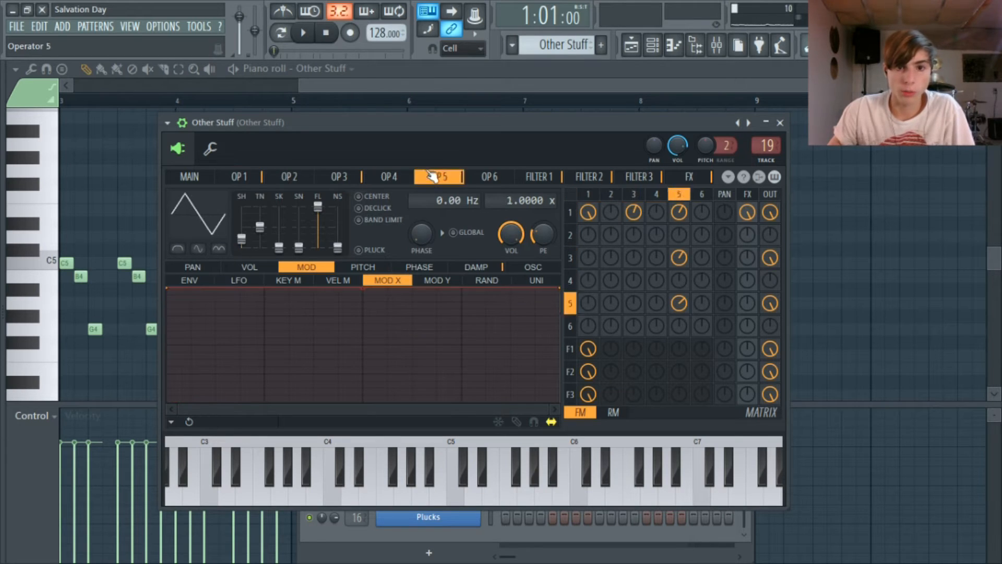
pyautogui.click(483, 177)
pyautogui.click(243, 178)
pyautogui.scroll(-4, 392, 175)
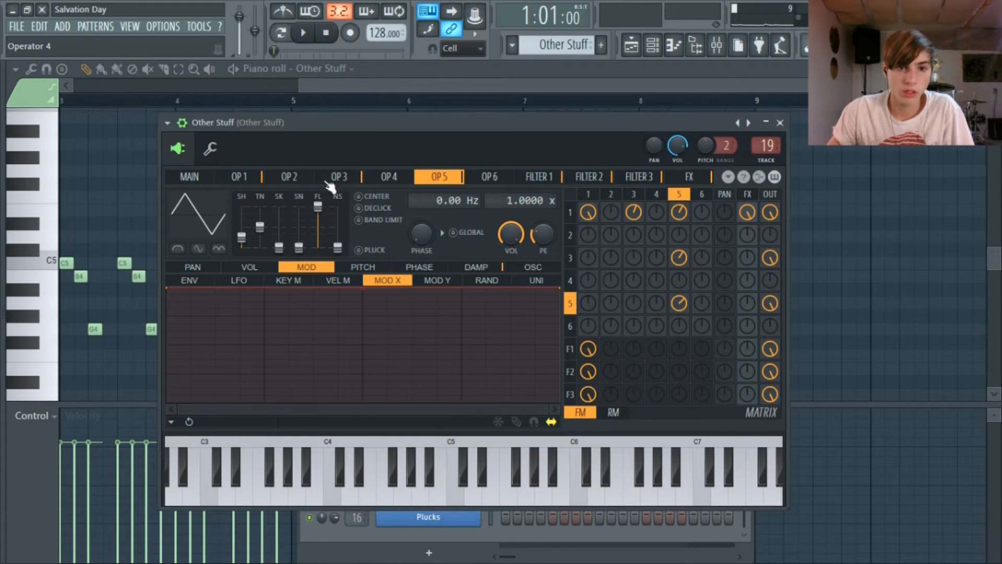
pyautogui.click(200, 178)
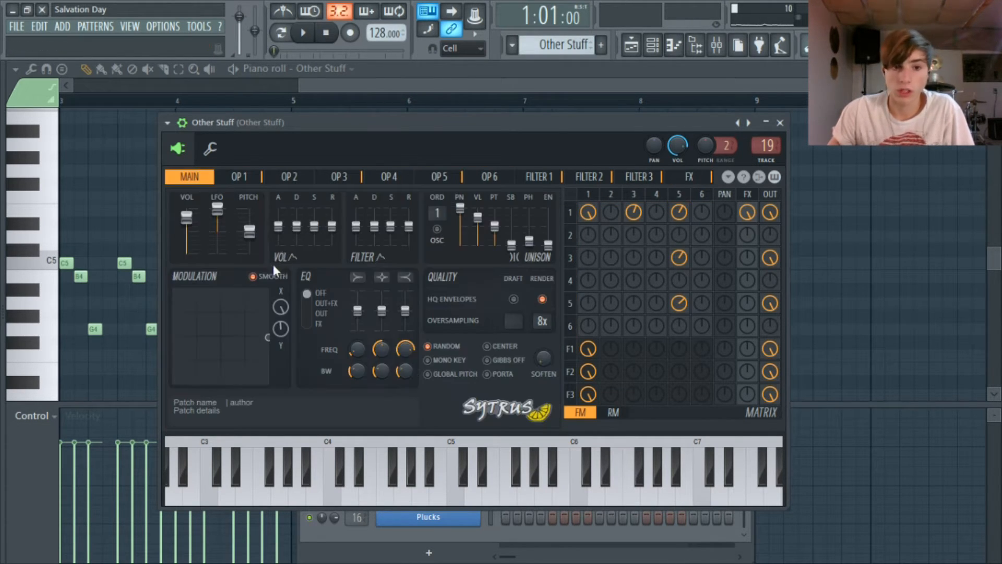
# Step: Compare the Modulation X curves of Operators 1, 3 and 5, ending back on the main page
pyautogui.click(256, 178)
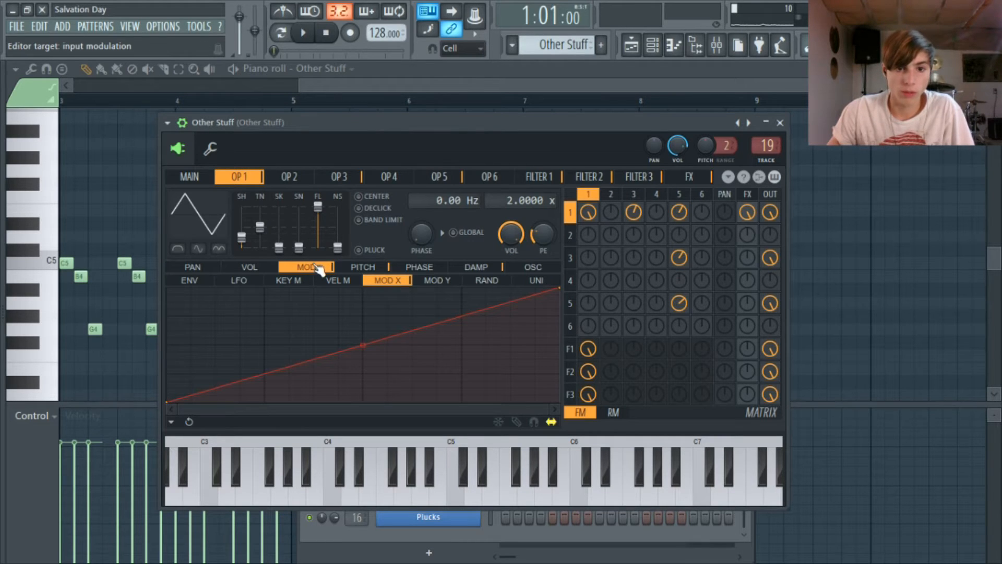
pyautogui.moveTo(168, 401); pyautogui.dragTo(147, 455)
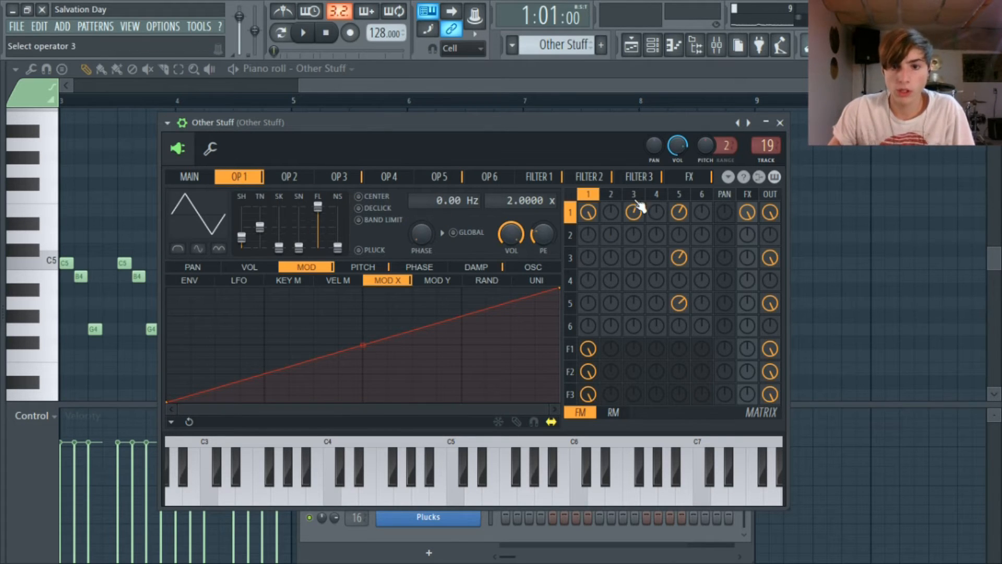
pyautogui.click(340, 176)
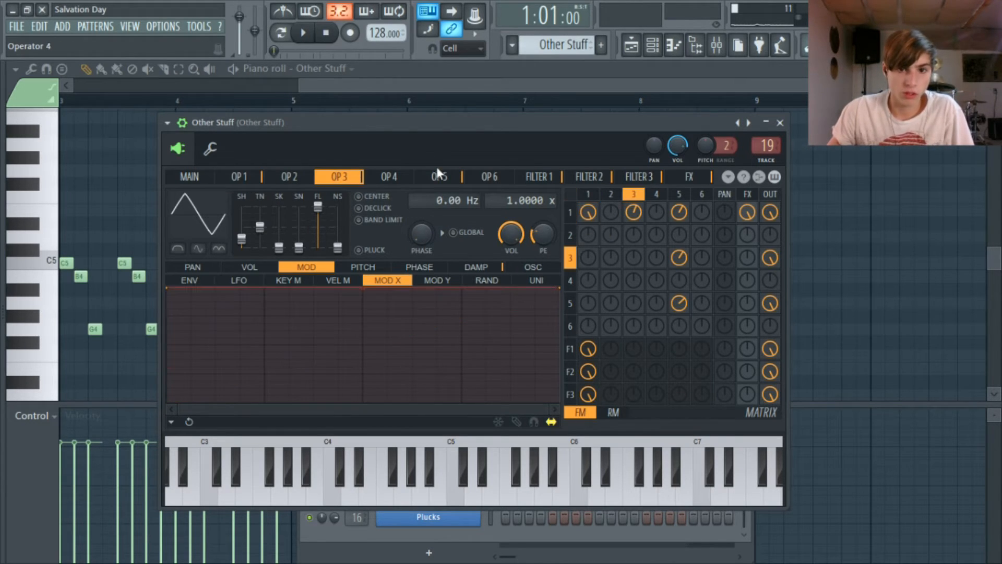
pyautogui.click(437, 176)
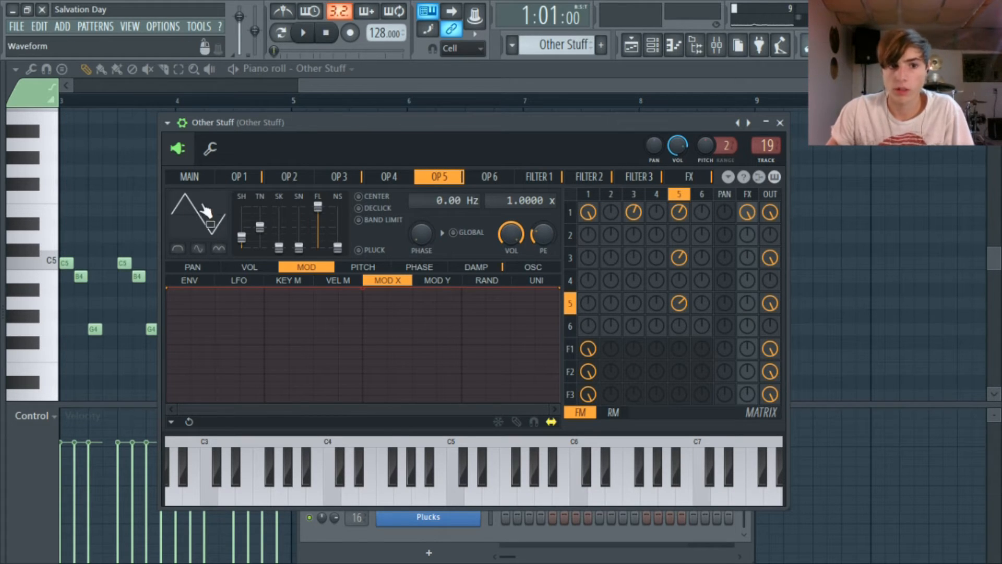
pyautogui.click(185, 179)
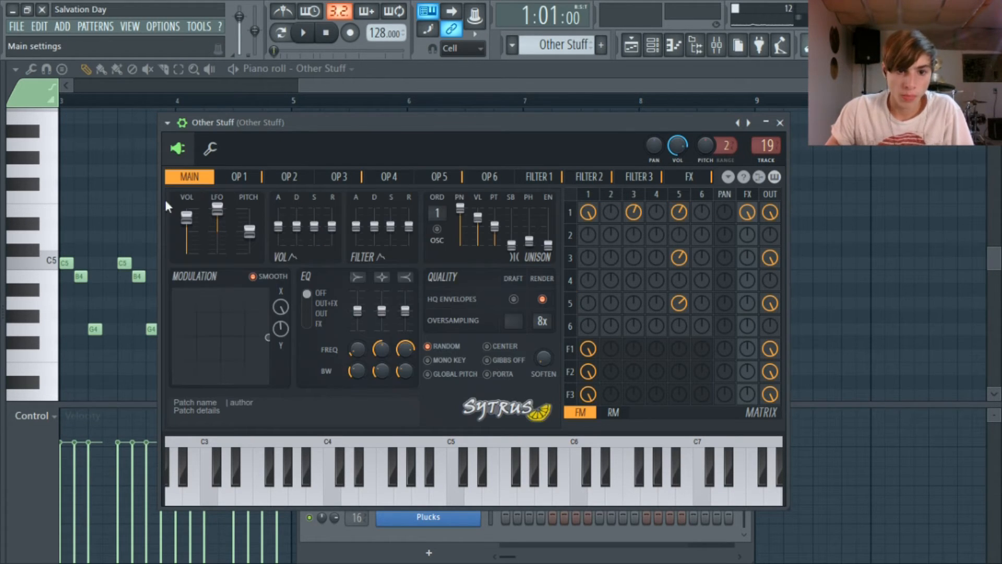
# Step: Play the Other Stuff pattern while sweeping Sytrus's Modulation X knob, and stop playback
pyautogui.click(301, 34)
pyautogui.moveTo(281, 307); pyautogui.dragTo(281, 267)
pyautogui.click(326, 34)
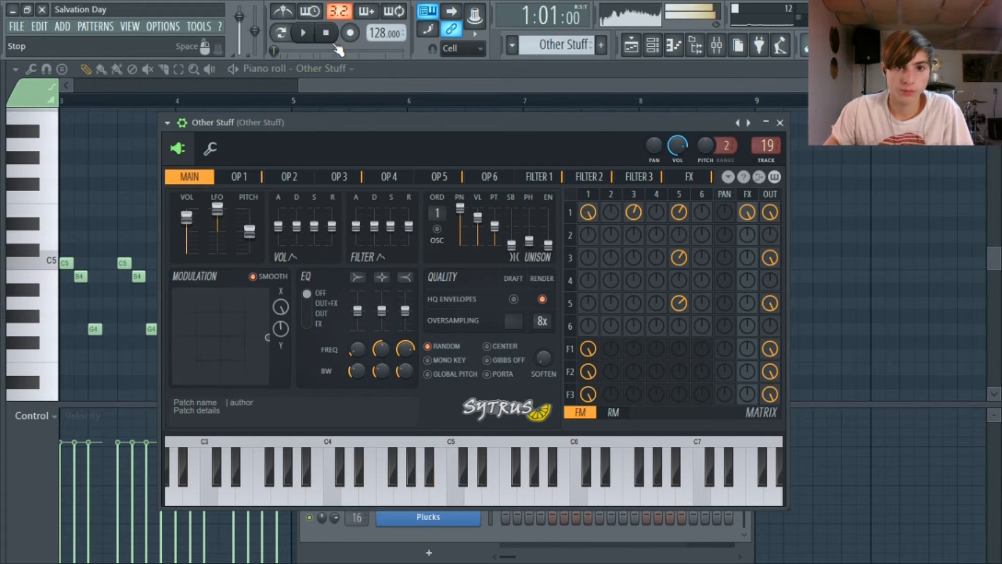
# Step: Bring up the playlist and look over the Bass and Bass' tracks from the Verse through the Drop
pyautogui.click(632, 47)
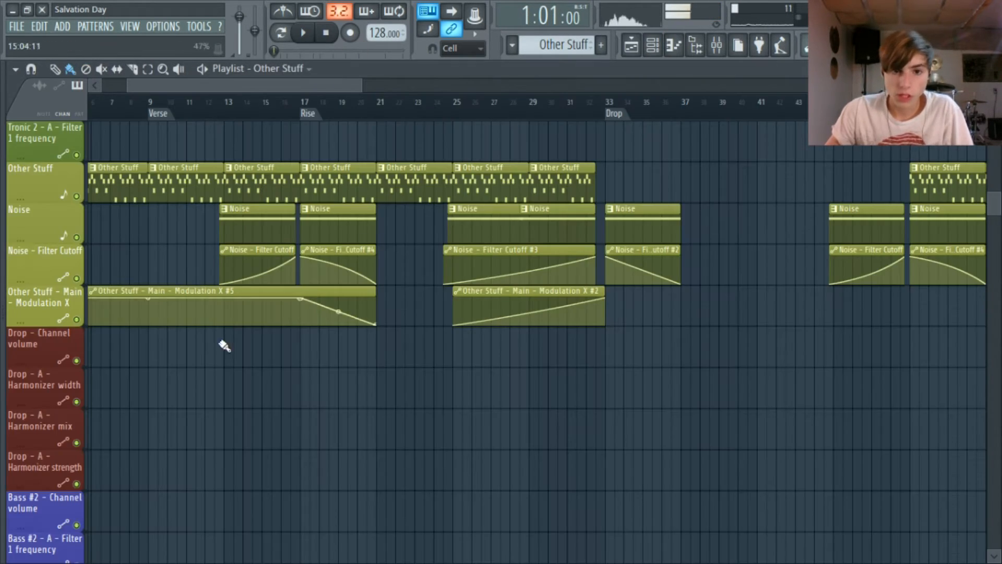
pyautogui.click(332, 32)
pyautogui.scroll(3, 341, 146)
pyautogui.moveTo(325, 86); pyautogui.dragTo(338, 89)
pyautogui.scroll(8, 431, 348)
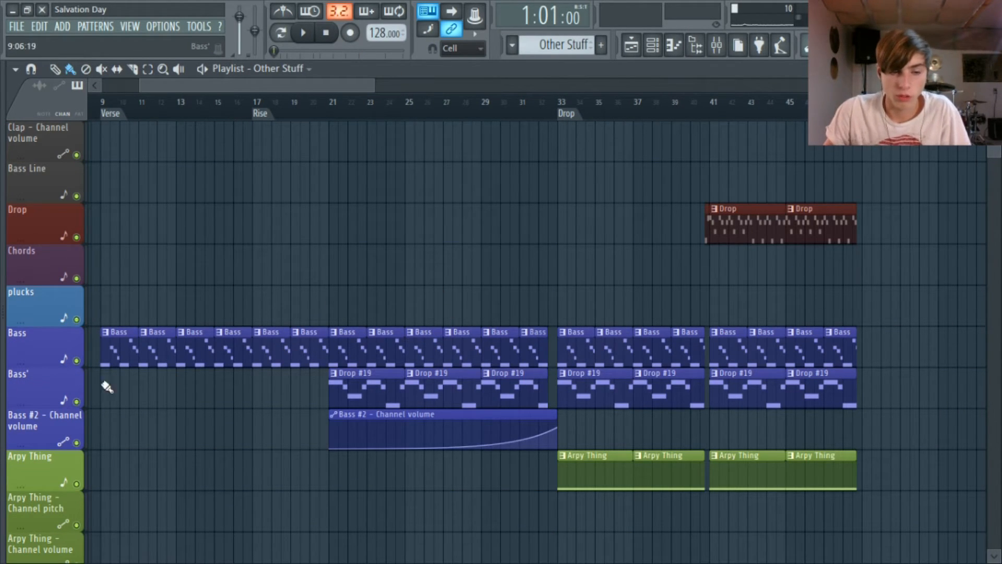
pyautogui.rightClick(76, 402)
pyautogui.rightClick(76, 402)
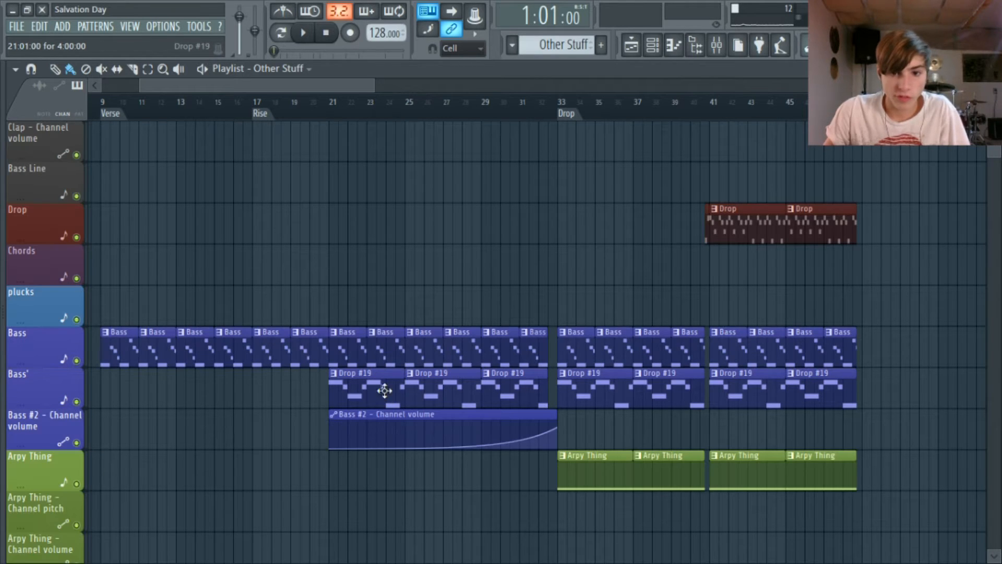
pyautogui.scroll(5, 484, 182)
pyautogui.scroll(-8, 445, 275)
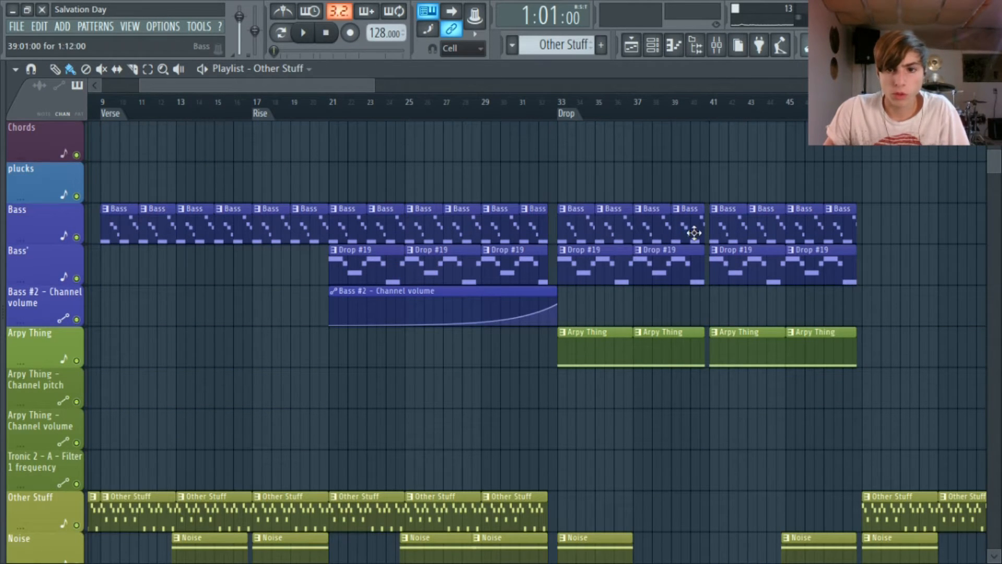
# Step: Open the first Drop #19 clip on the Bass' track in the piano roll and show its notes around C3
pyautogui.doubleClick(360, 258)
pyautogui.moveTo(324, 90); pyautogui.dragTo(125, 84)
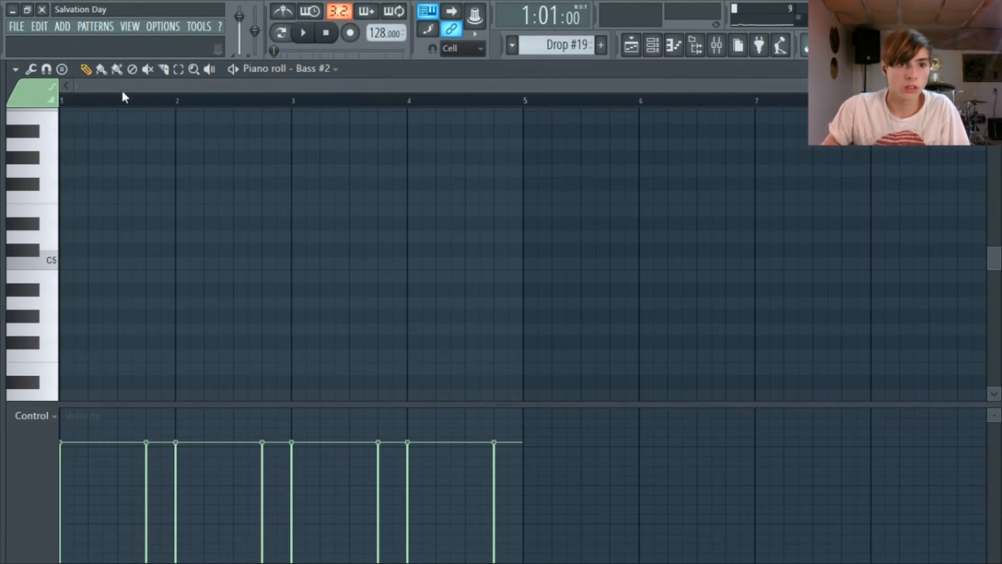
pyautogui.scroll(5, 164, 156)
pyautogui.scroll(-11, 177, 187)
pyautogui.scroll(3, 344, 255)
pyautogui.scroll(-8, 331, 259)
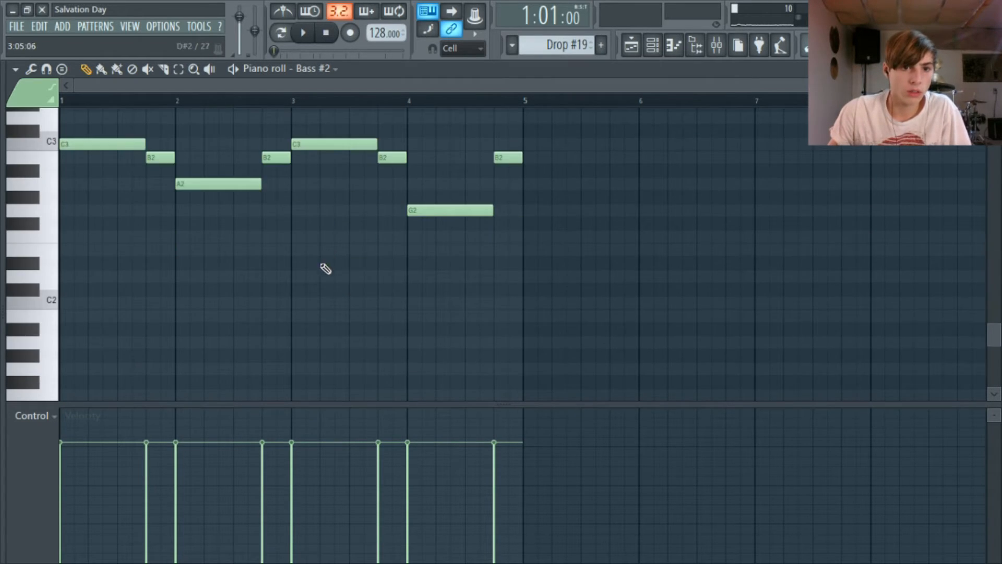
pyautogui.scroll(3, 323, 251)
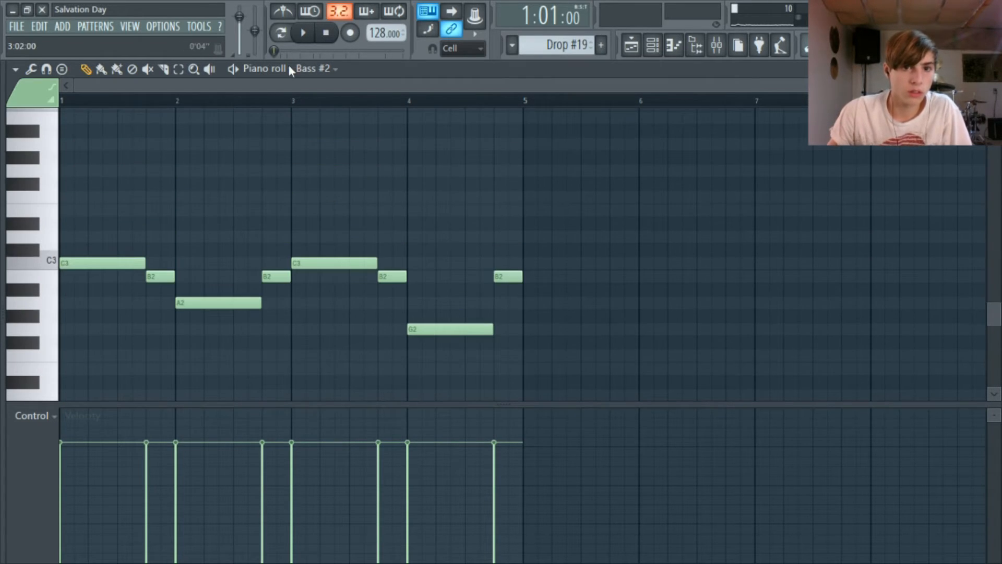
# Step: Play the Drop #19 pattern, pause it, and open the Bass #2 channel's Harmor synth
pyautogui.click(313, 35)
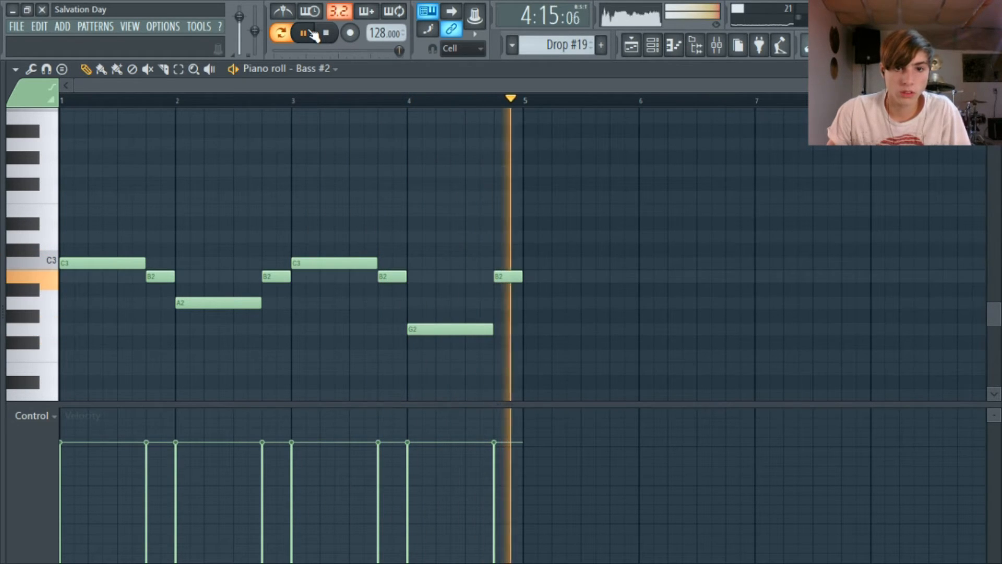
pyautogui.click(312, 33)
pyautogui.click(655, 46)
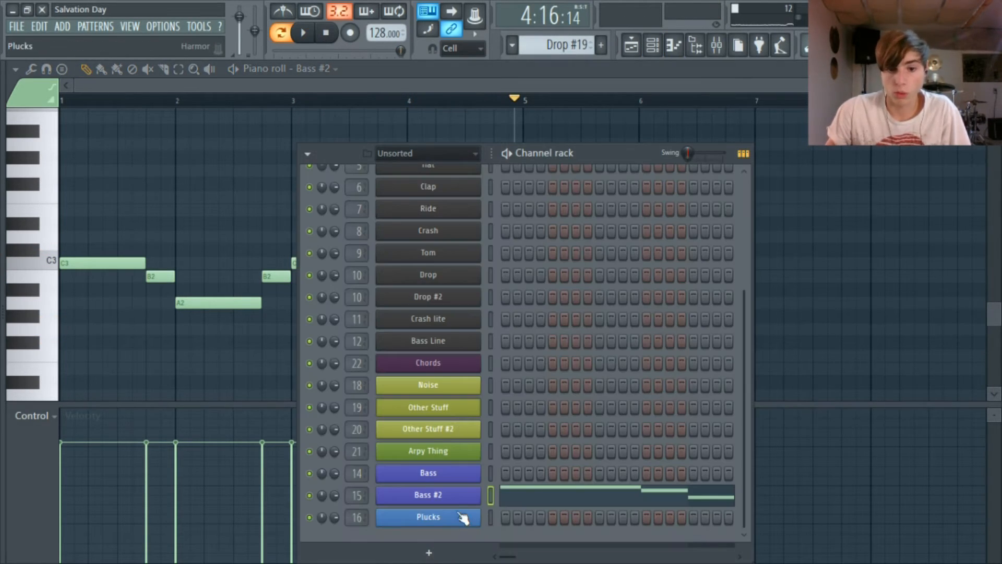
pyautogui.click(461, 495)
pyautogui.moveTo(549, 104); pyautogui.dragTo(523, 20)
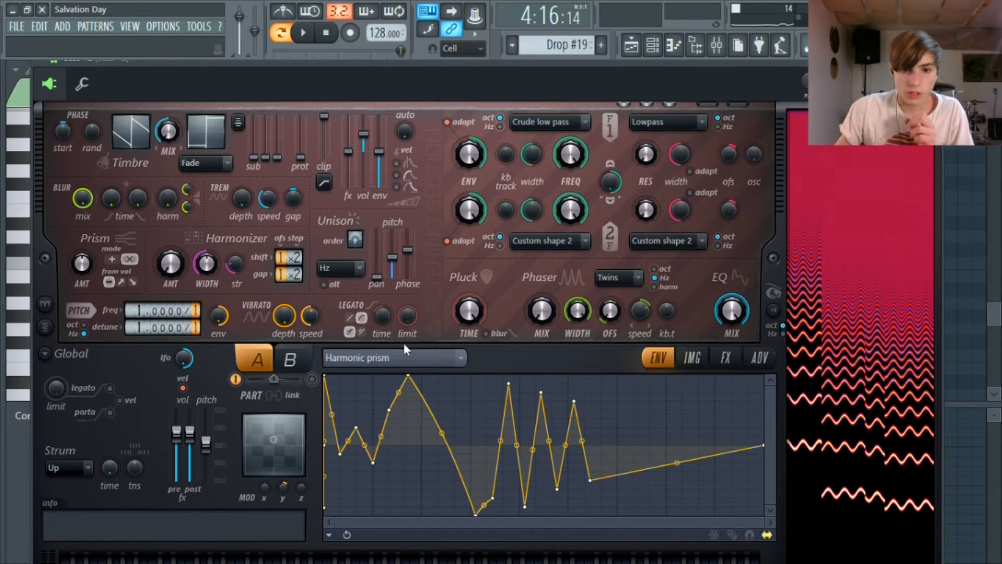
# Step: Display the Modulation X mapping of Filter 1 frequency in Harmor and raise the Modulation X knob
pyautogui.click(454, 358)
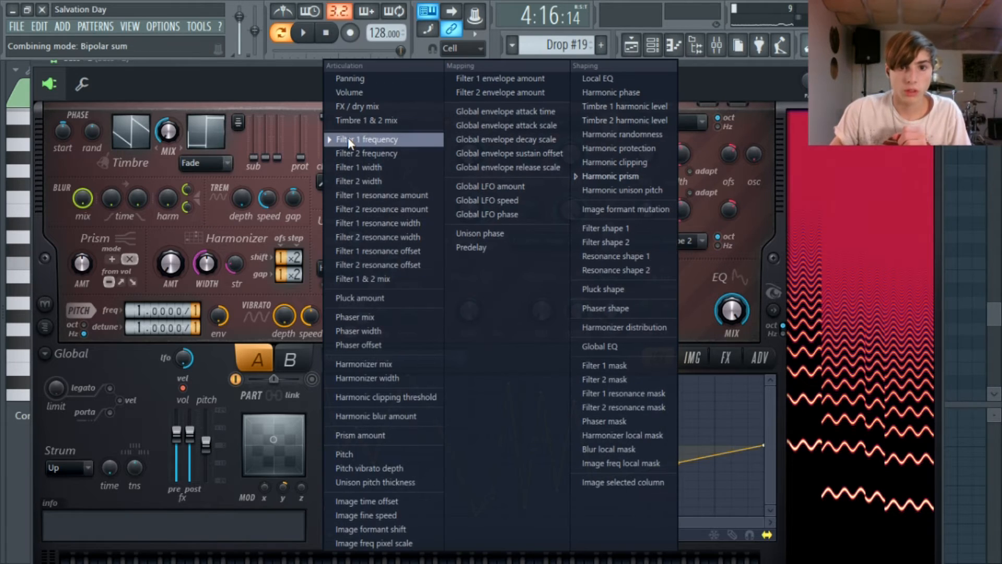
pyautogui.click(346, 138)
pyautogui.moveTo(771, 415); pyautogui.dragTo(771, 376)
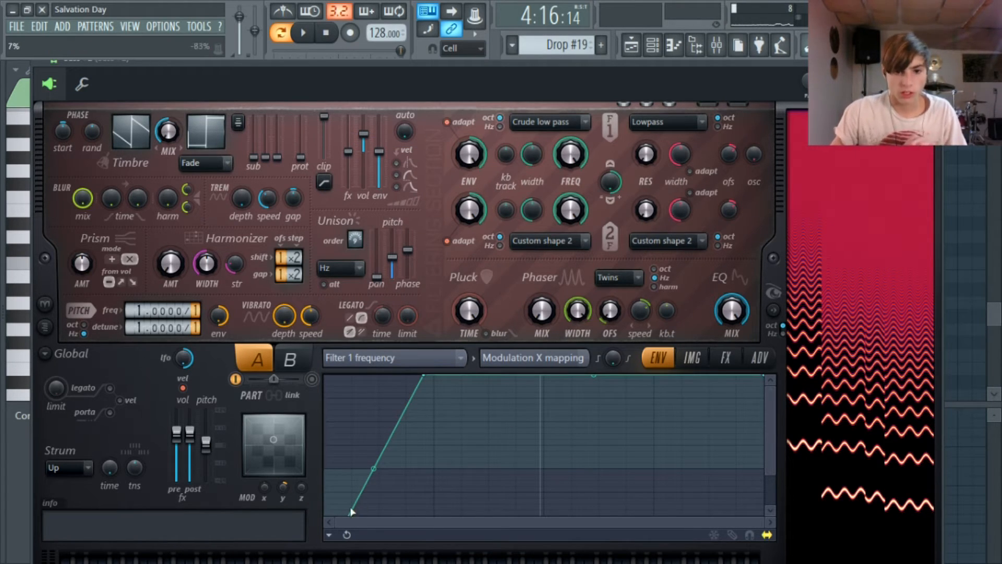
pyautogui.moveTo(266, 486)
pyautogui.mouseDown()
pyautogui.moveTo(267, 474)
pyautogui.moveTo(266, 519)
pyautogui.moveTo(267, 463)
pyautogui.mouseUp()
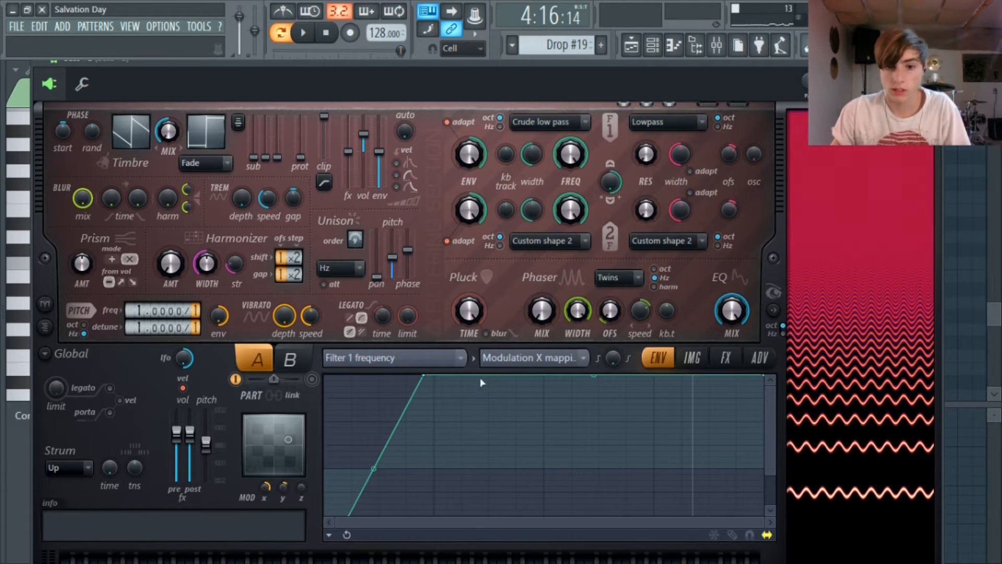
# Step: Display the Harmonic prism shape, play the pattern briefly and stop it
pyautogui.click(357, 358)
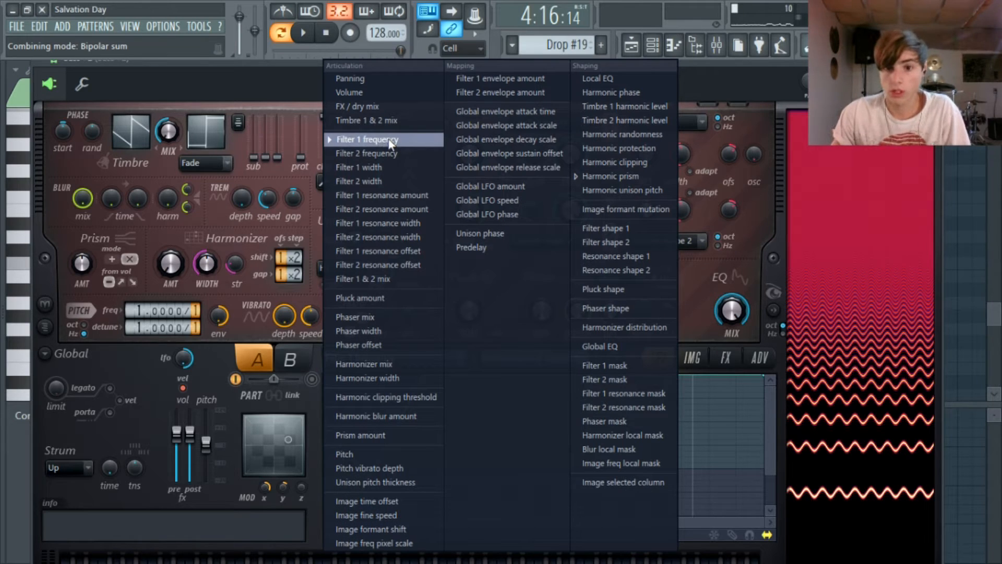
pyautogui.click(581, 177)
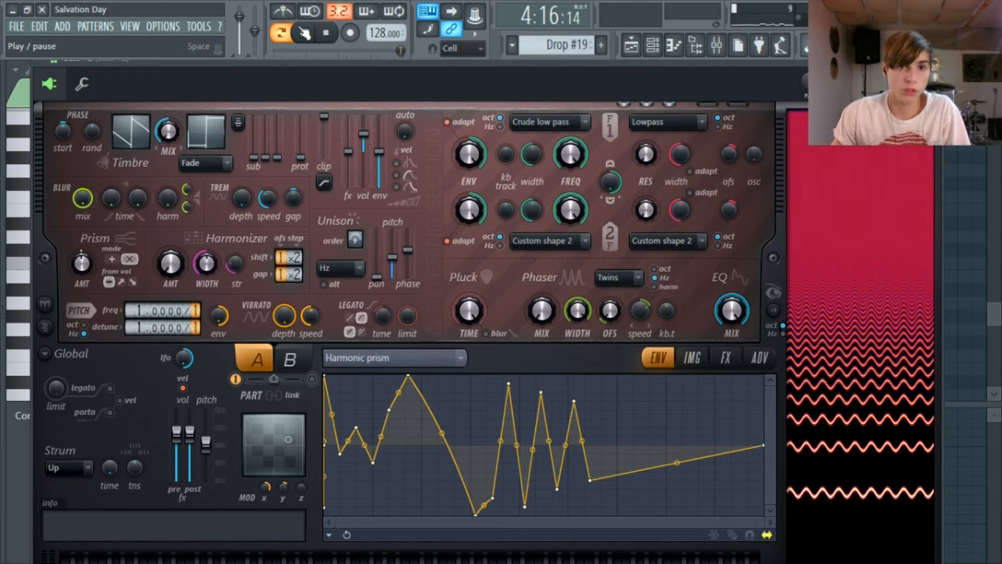
pyautogui.click(303, 32)
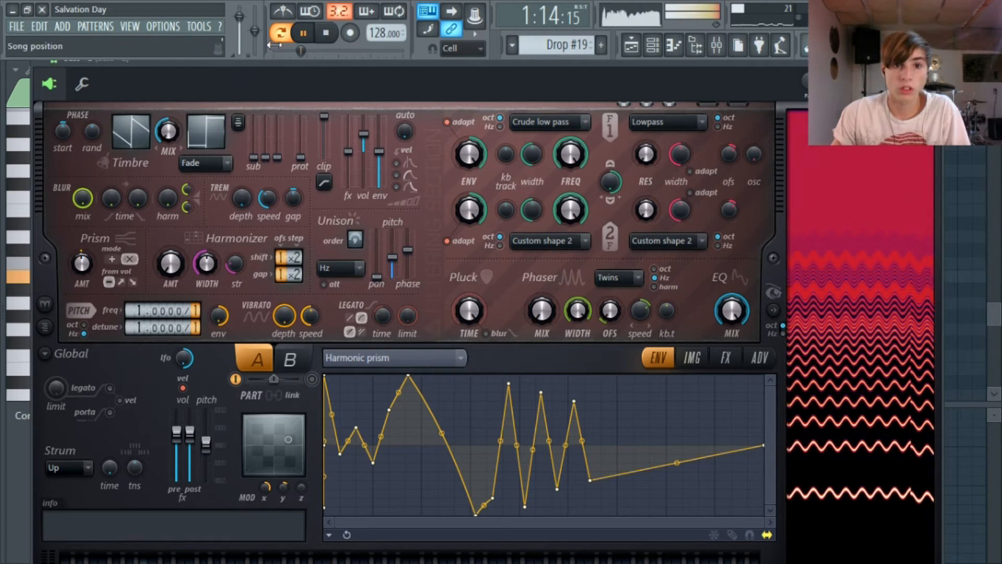
pyautogui.press('space')
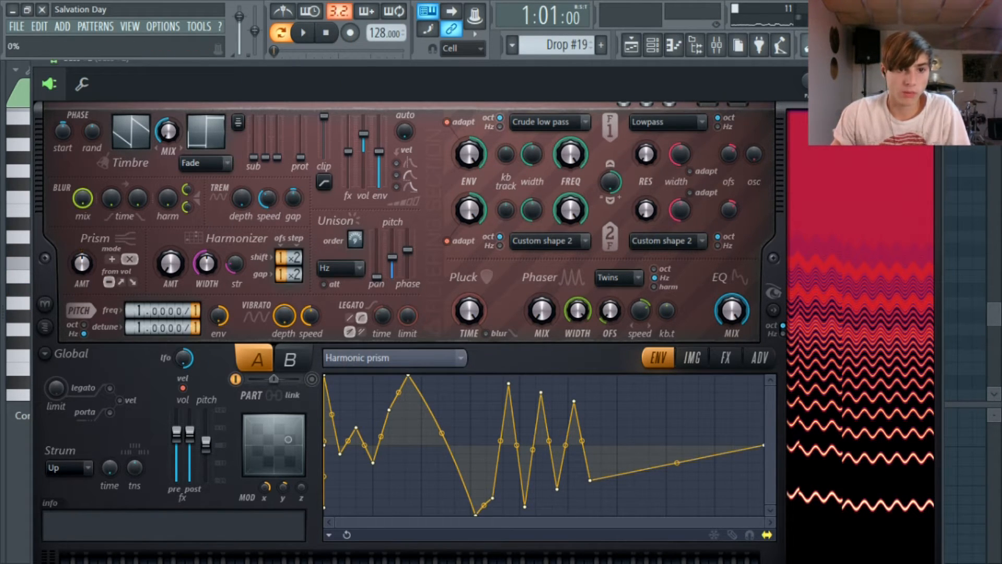
# Step: Try different prism amounts in add and multiply modes during playback, leaving add mode with the amount at zero, and stop
pyautogui.click(303, 33)
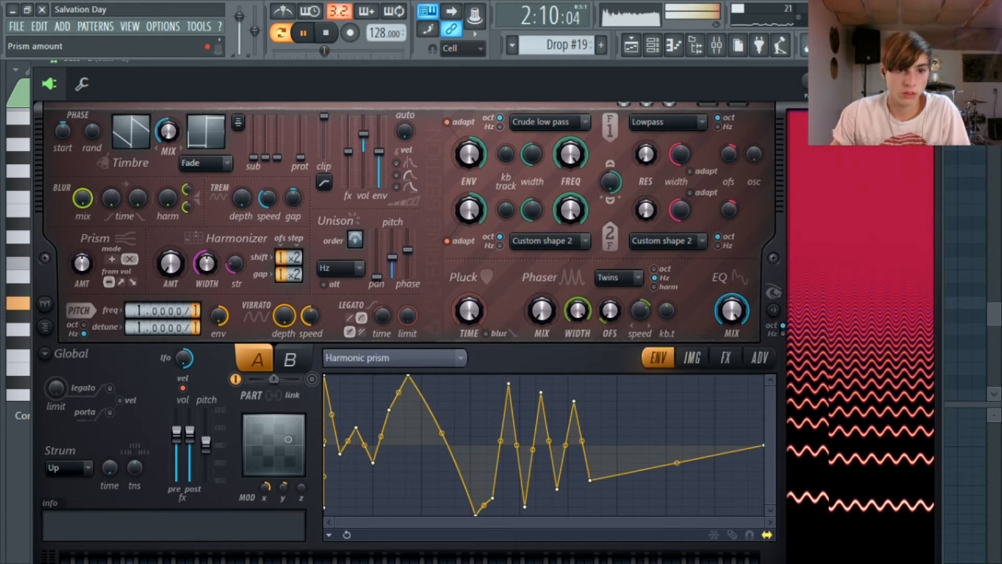
pyautogui.click(111, 258)
pyautogui.moveTo(81, 263); pyautogui.dragTo(81, 313)
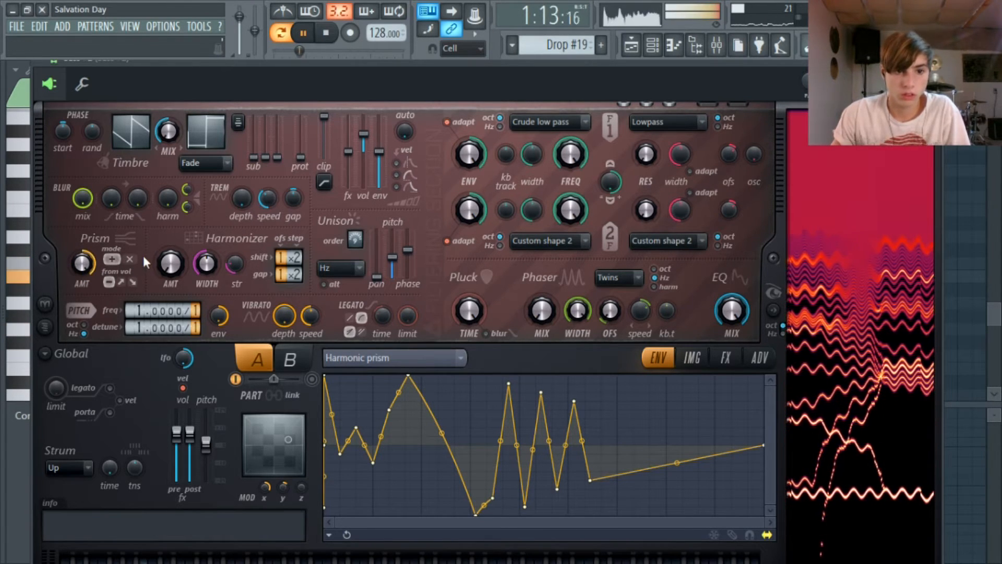
pyautogui.click(129, 258)
pyautogui.moveTo(81, 263); pyautogui.dragTo(81, 293)
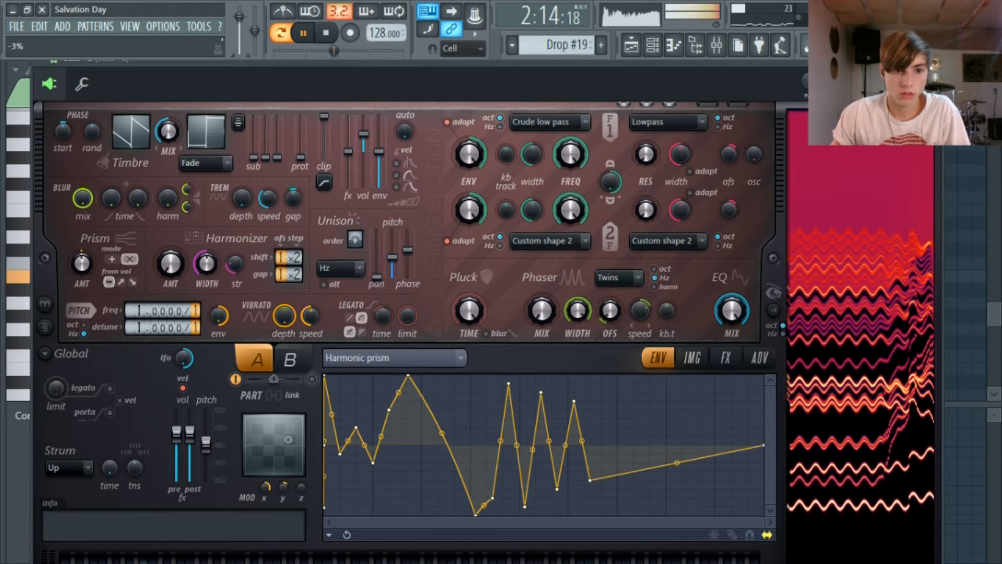
pyautogui.click(131, 259)
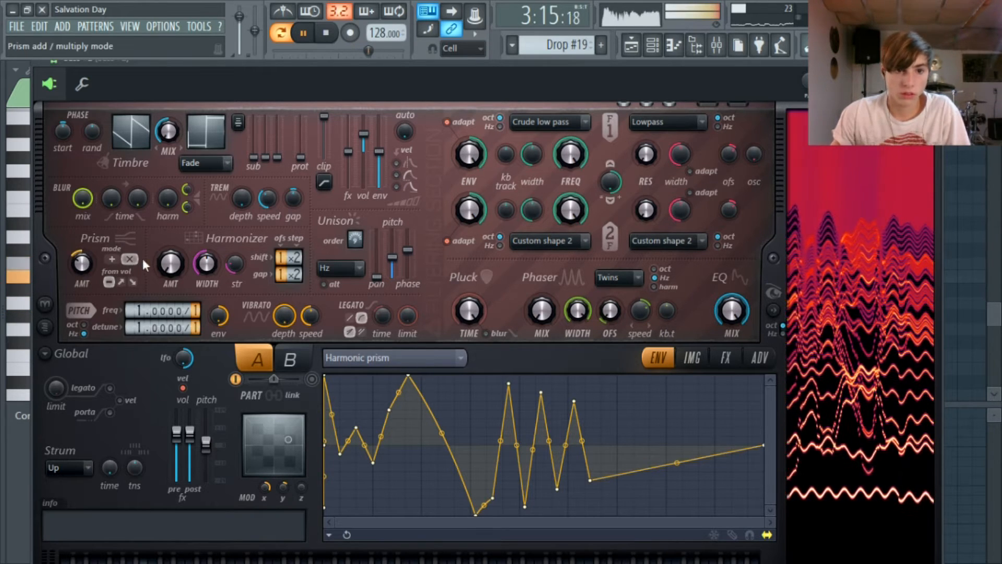
pyautogui.moveTo(84, 264); pyautogui.dragTo(83, 250)
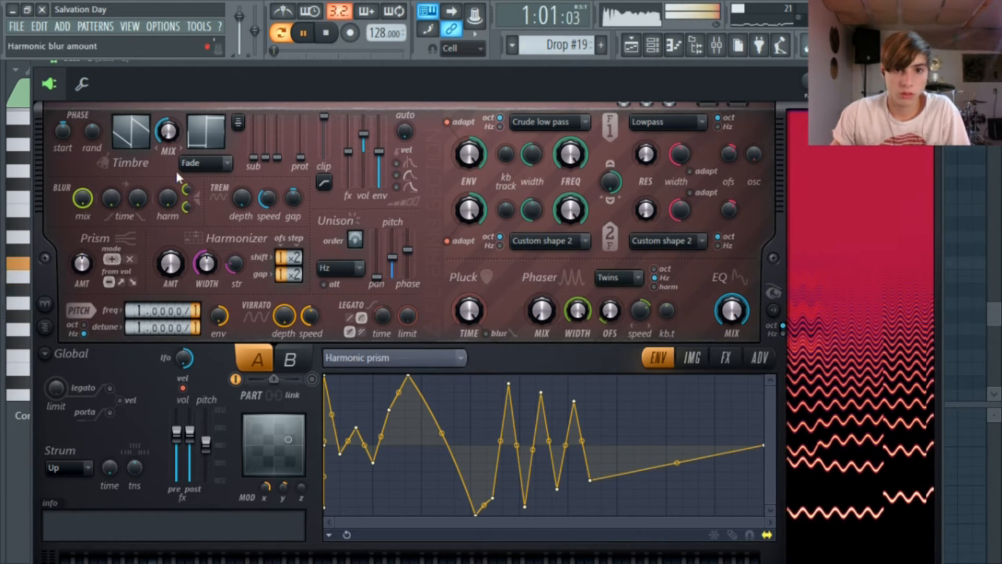
pyautogui.click(340, 33)
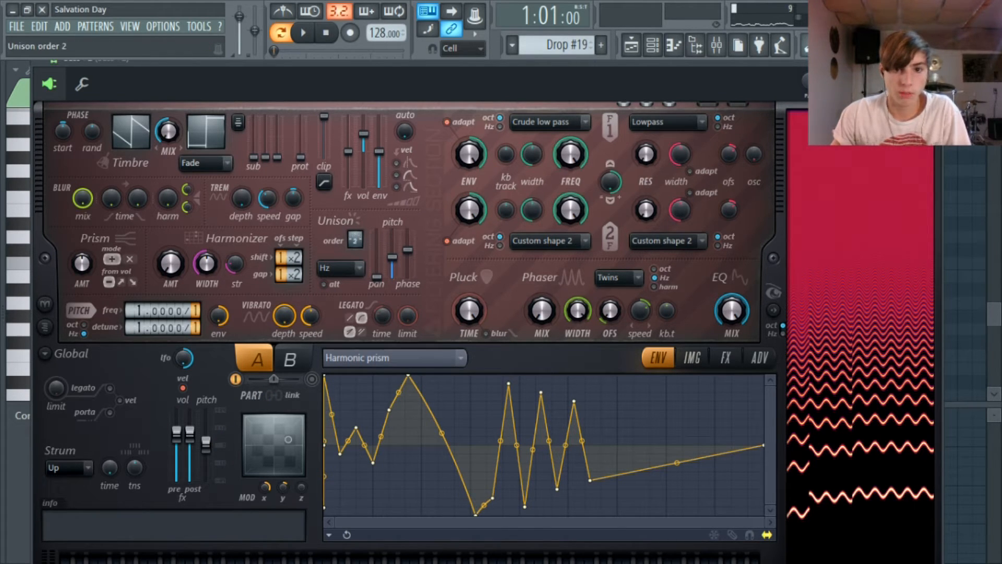
# Step: Compare Harmor's Classic and Hz unison types during playback, ending on Hz, and stop the pattern
pyautogui.click(339, 268)
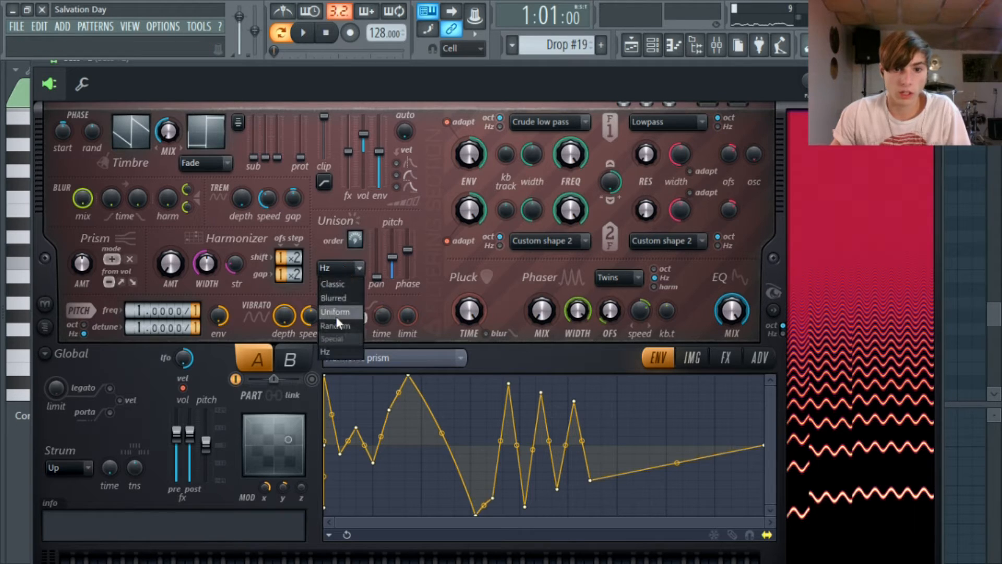
pyautogui.click(326, 352)
pyautogui.press('space')
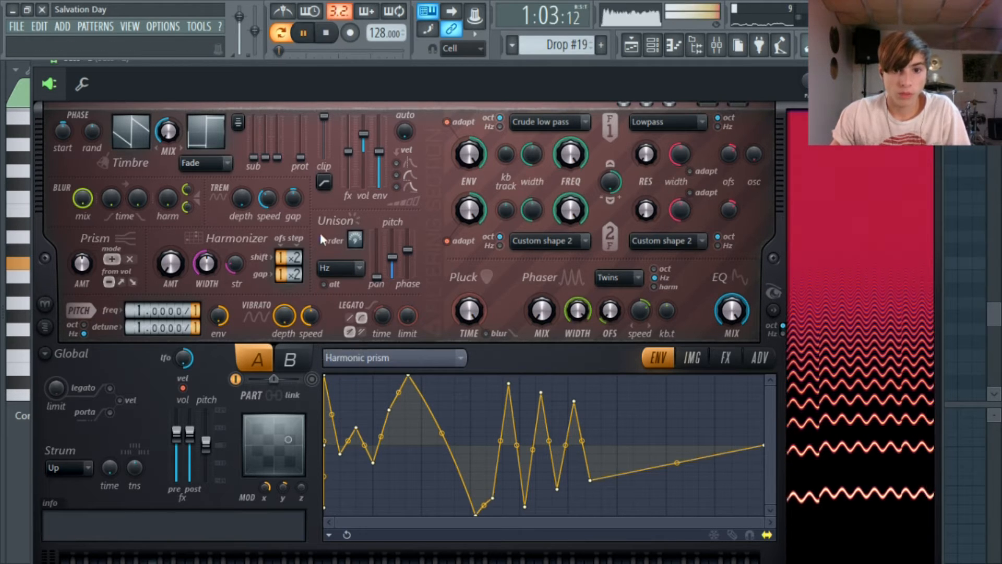
pyautogui.click(333, 268)
pyautogui.click(333, 283)
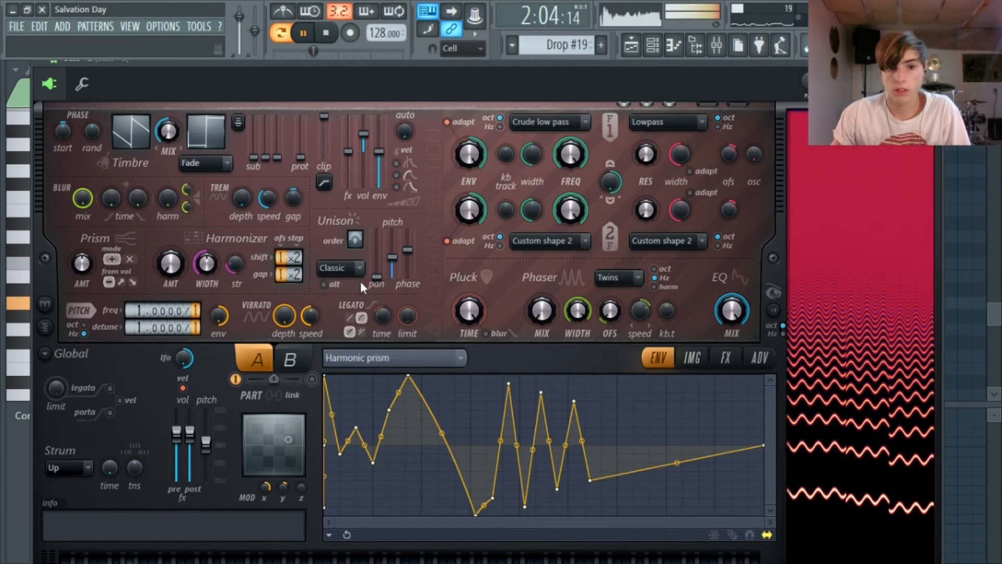
pyautogui.click(357, 271)
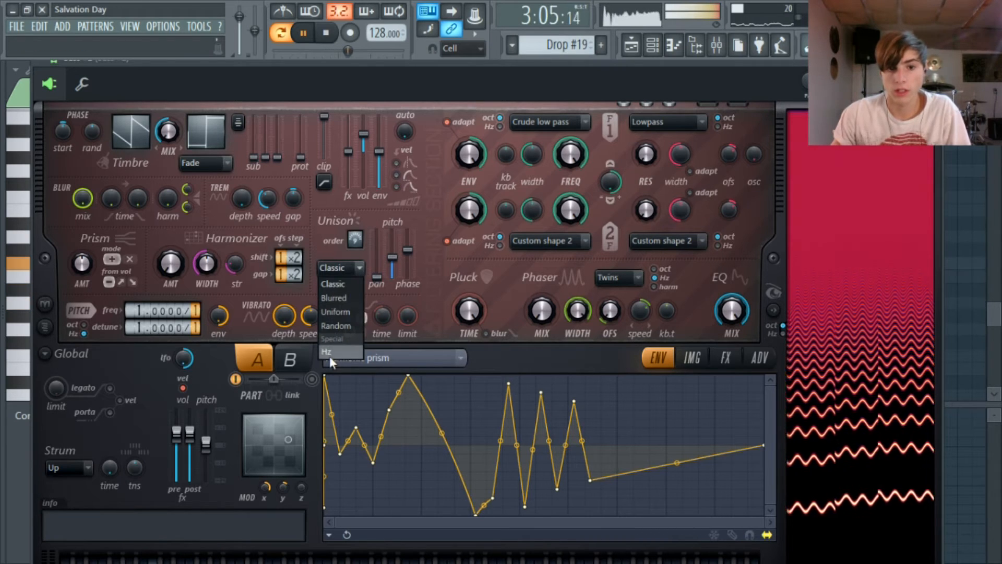
pyautogui.click(330, 354)
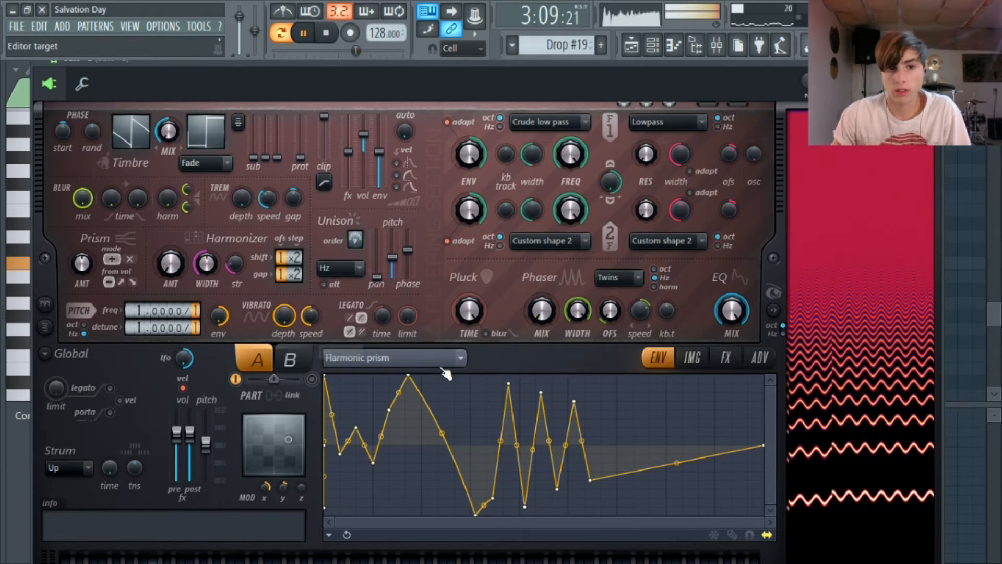
pyautogui.click(333, 41)
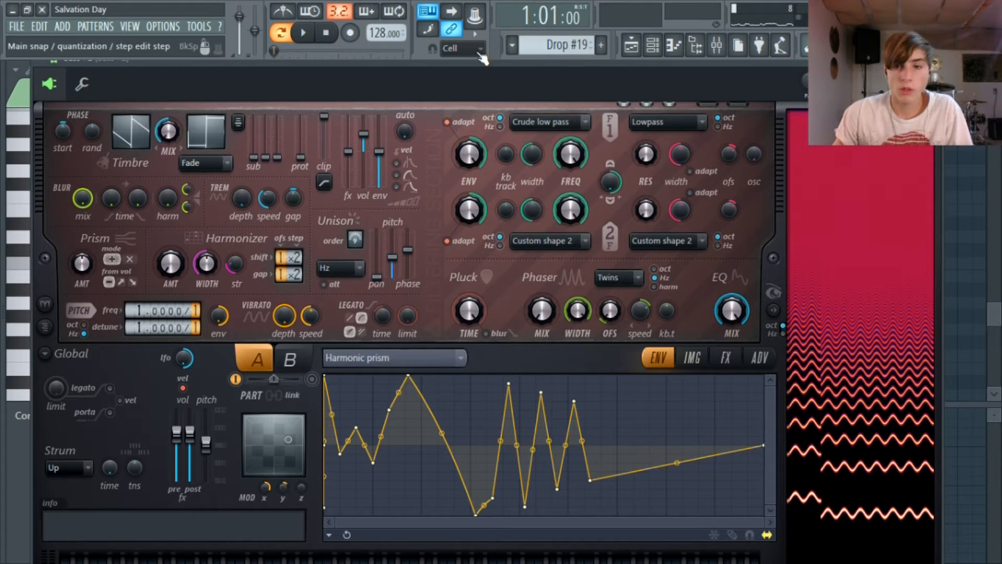
# Step: Close Harmor and display Fruity parametric EQ 2 on the Bass #2 mixer track
pyautogui.moveTo(544, 63); pyautogui.dragTo(520, 62)
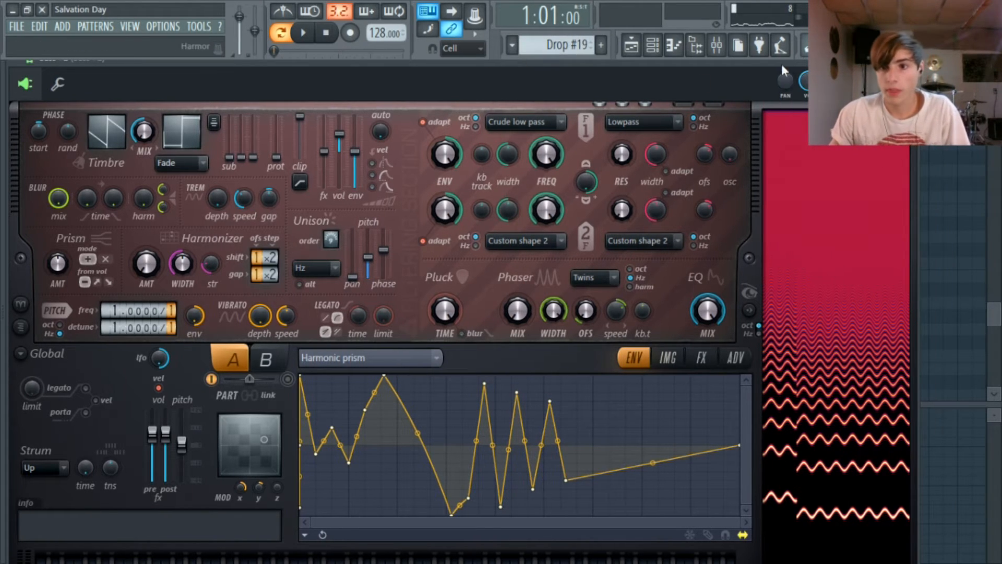
pyautogui.click(901, 63)
pyautogui.click(718, 45)
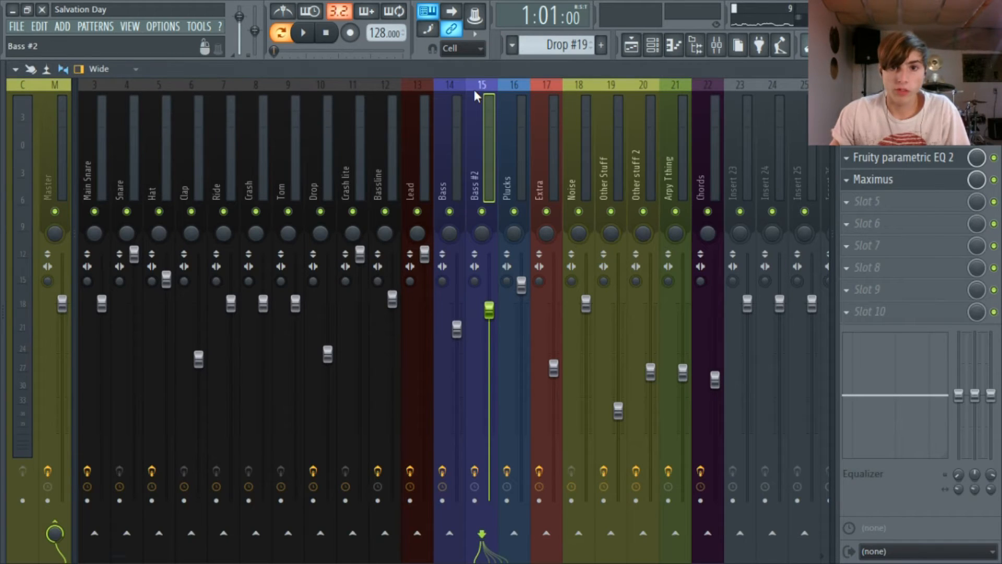
pyautogui.click(876, 179)
pyautogui.click(879, 157)
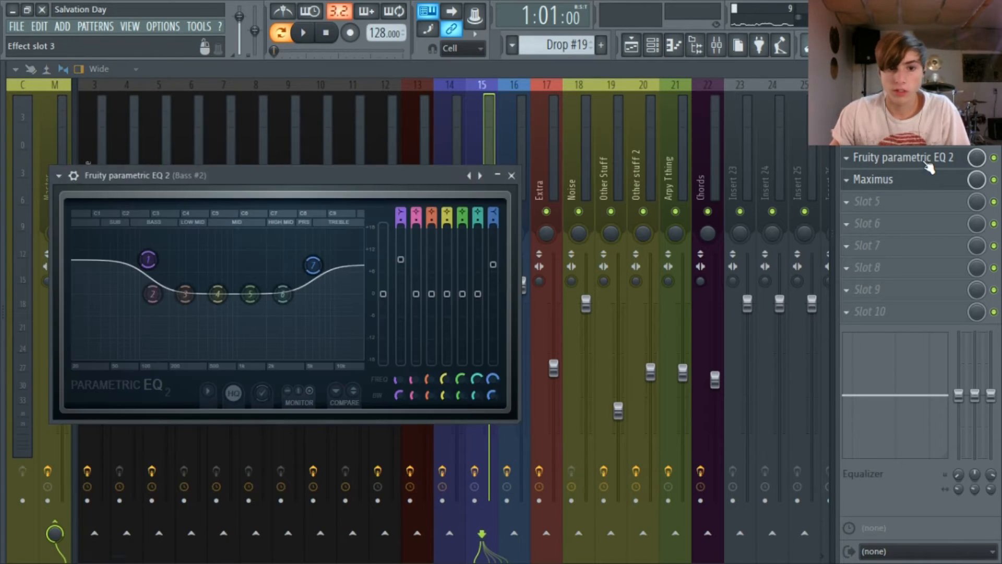
pyautogui.moveTo(342, 181); pyautogui.dragTo(449, 115)
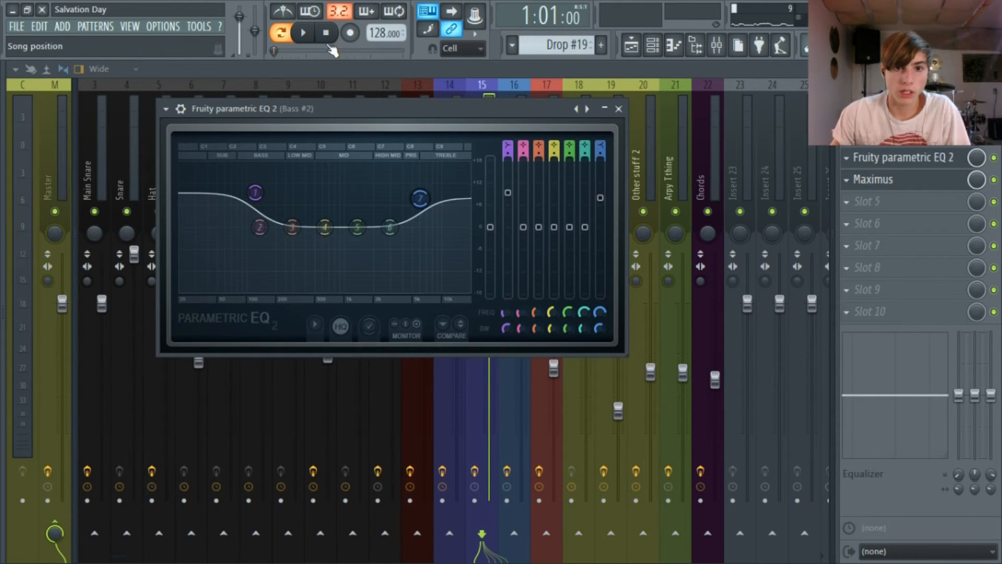
# Step: Play the pattern to examine Bass #2 in the EQ and in Maximus, and stop playback
pyautogui.press('space')
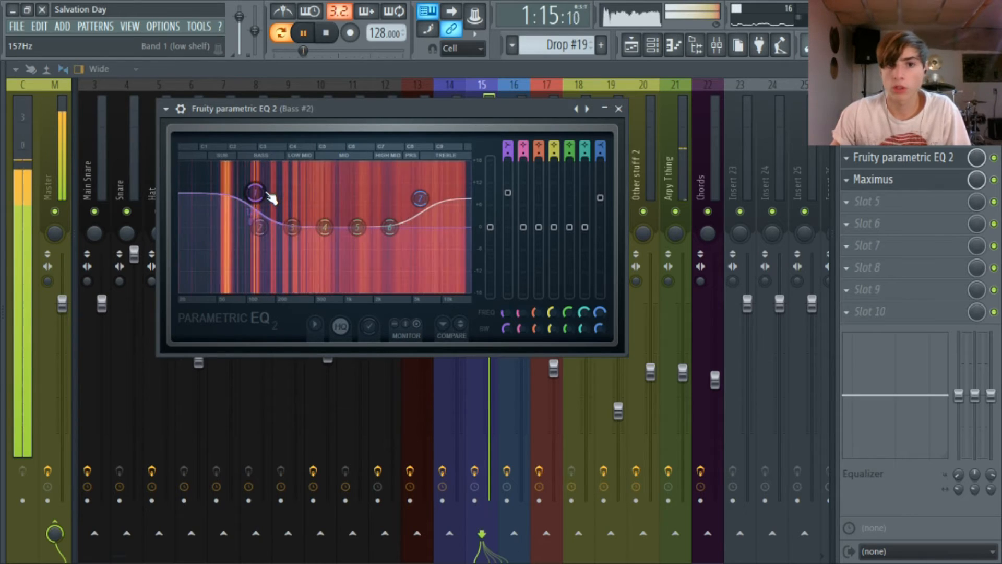
pyautogui.moveTo(352, 113); pyautogui.dragTo(343, 119)
pyautogui.click(931, 180)
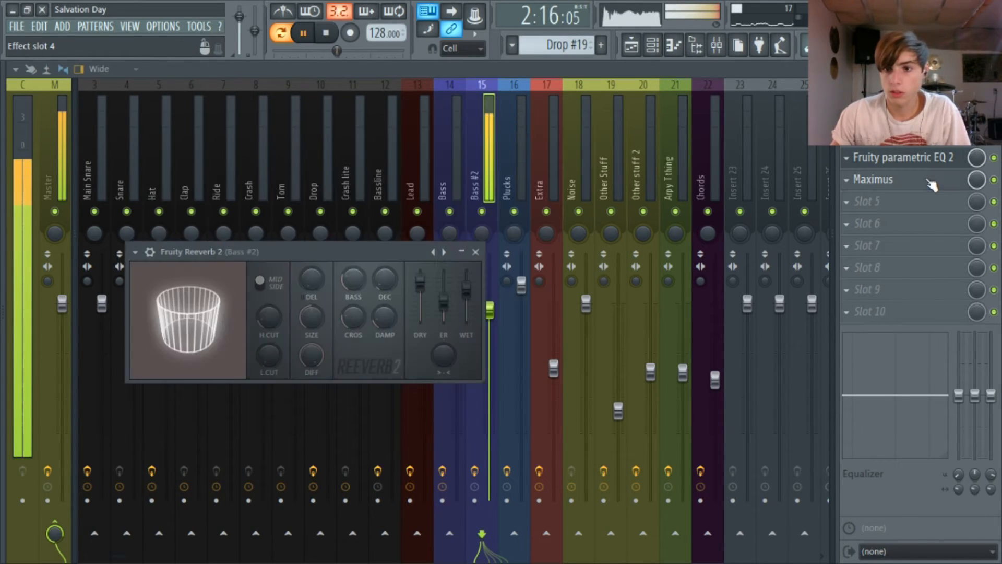
pyautogui.moveTo(380, 183); pyautogui.dragTo(402, 180)
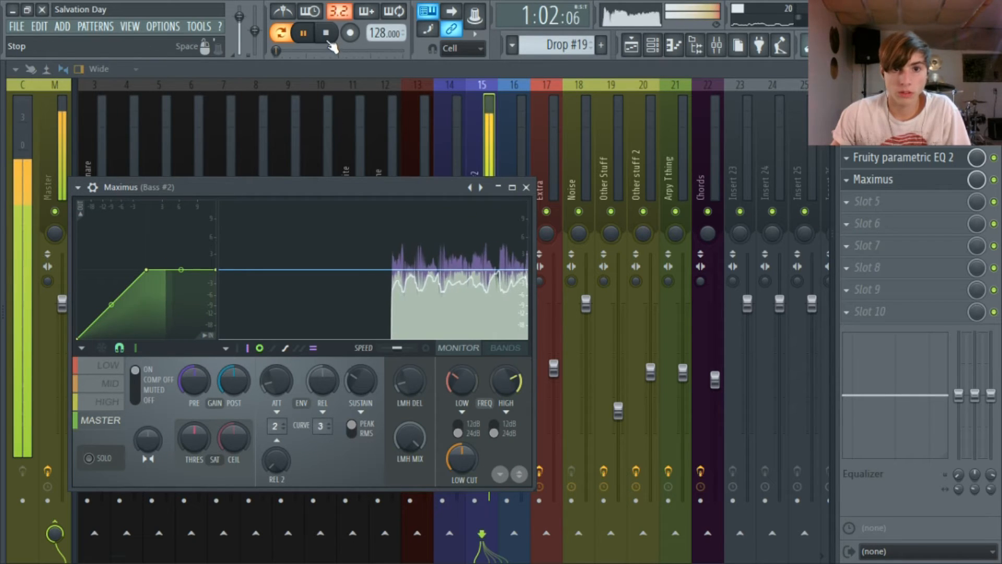
pyautogui.press('space')
pyautogui.moveTo(412, 186); pyautogui.dragTo(519, 140)
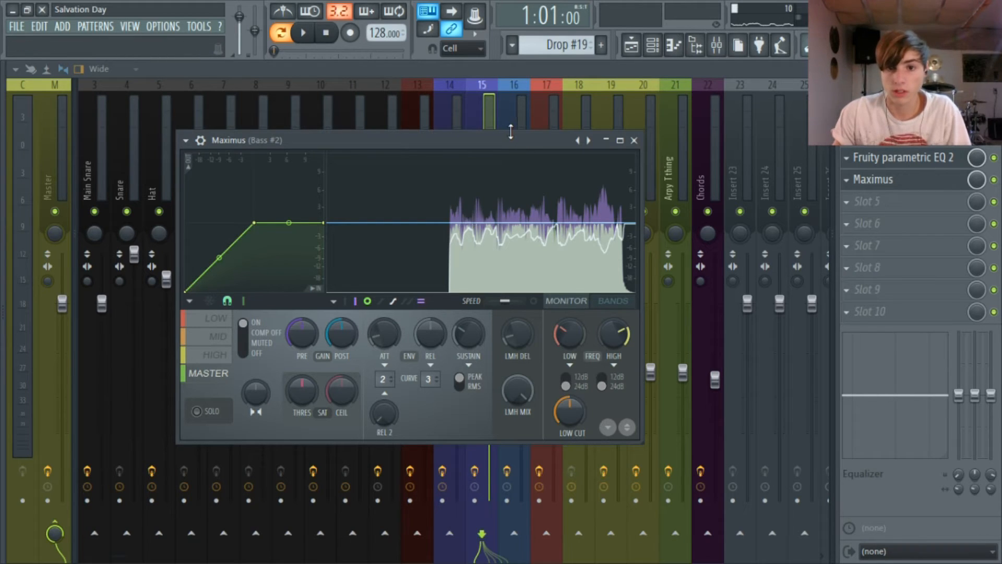
# Step: Maximize and restore the Maximus window, then play the pattern briefly and pause it
pyautogui.click(620, 140)
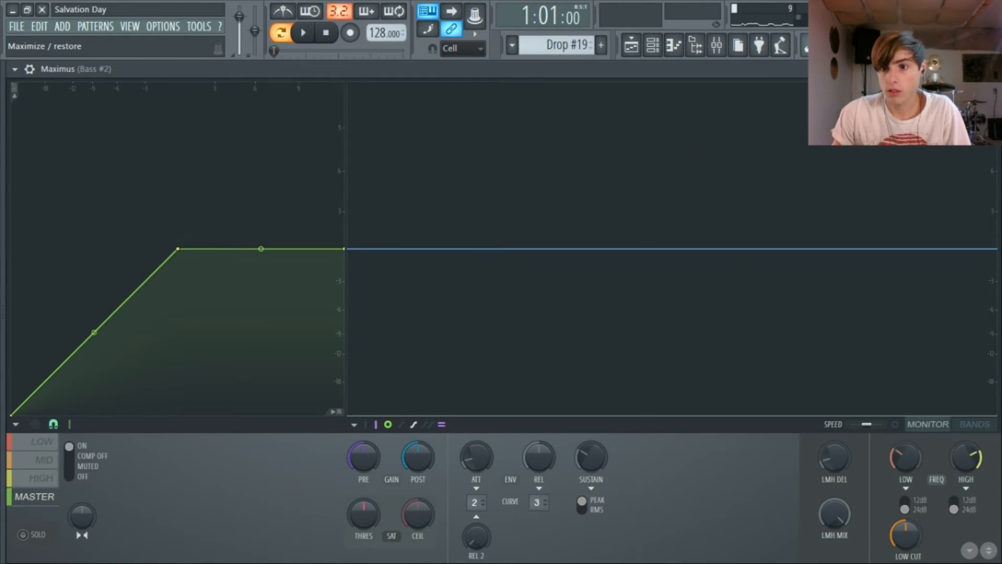
pyautogui.click(982, 69)
pyautogui.click(301, 41)
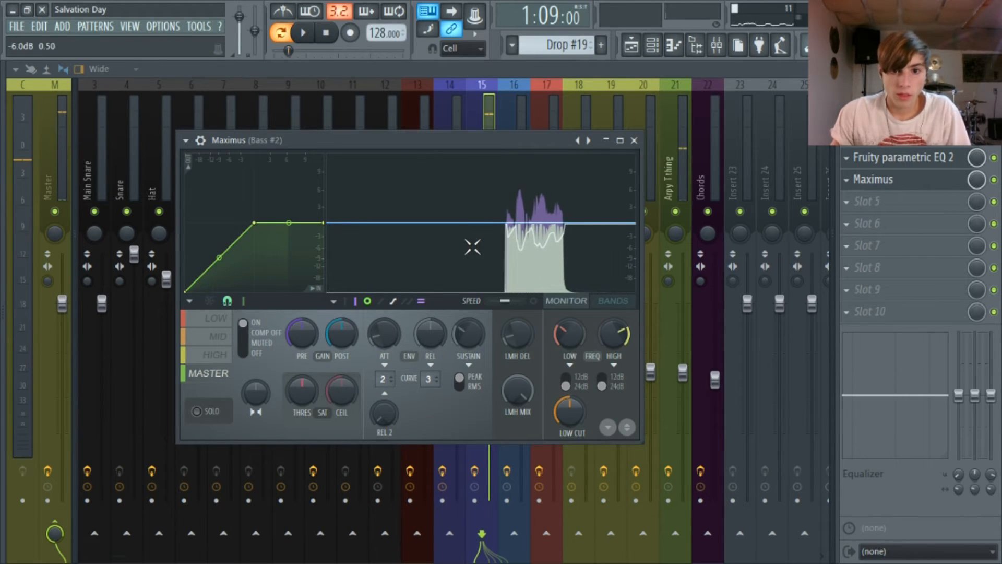
pyautogui.click(507, 152)
pyautogui.moveTo(508, 141); pyautogui.dragTo(504, 123)
# Step: Review the low, mid, high and master bands in Bass #2's Maximus, ending on the low band
pyautogui.click(208, 321)
pyautogui.click(210, 304)
pyautogui.click(205, 339)
pyautogui.click(200, 354)
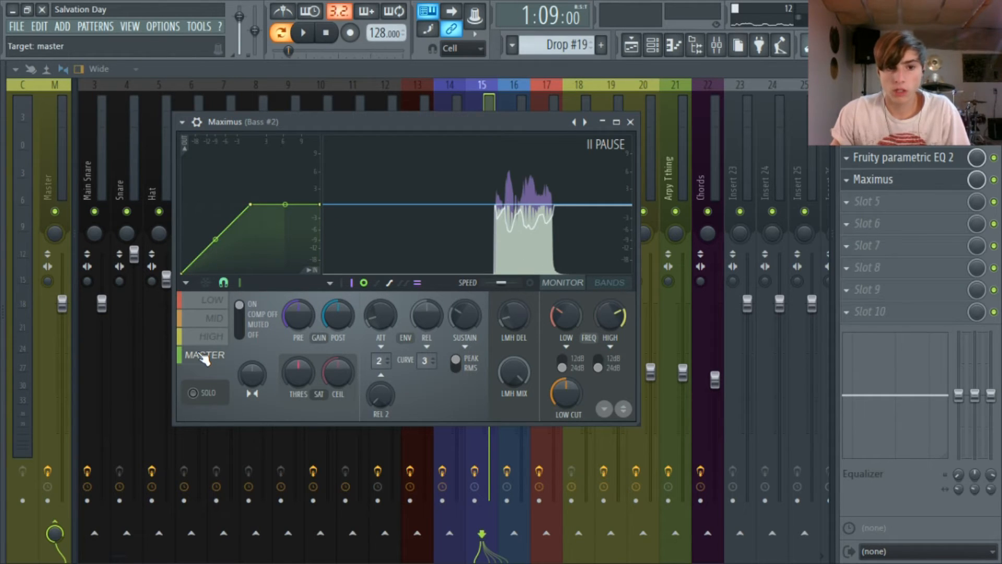
pyautogui.click(207, 338)
pyautogui.click(211, 320)
pyautogui.click(212, 305)
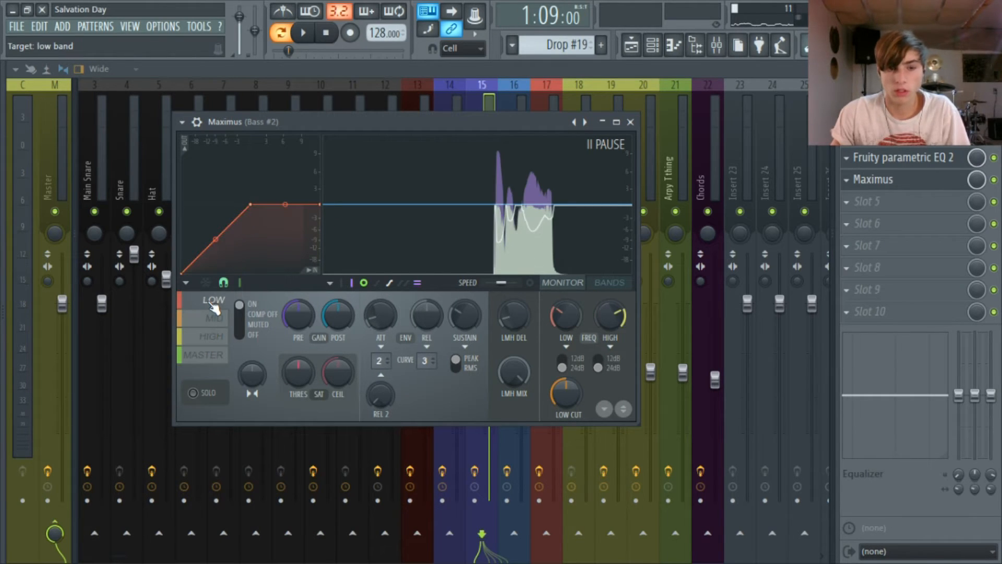
pyautogui.moveTo(495, 137); pyautogui.dragTo(433, 137)
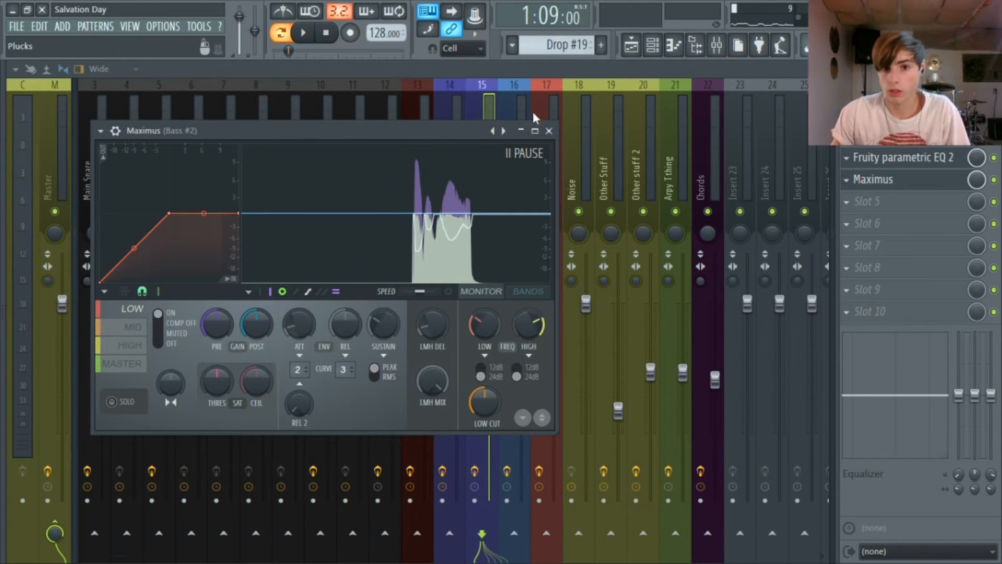
# Step: Revisit Bass #2's parametric EQ, return to Maximus, and play the pattern briefly with its low band shown
pyautogui.click(922, 159)
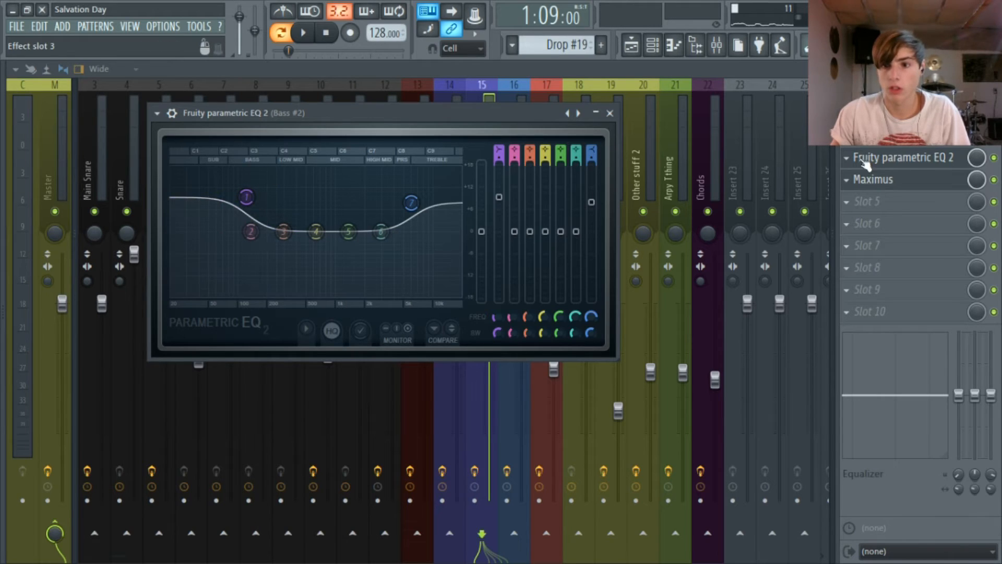
pyautogui.click(882, 180)
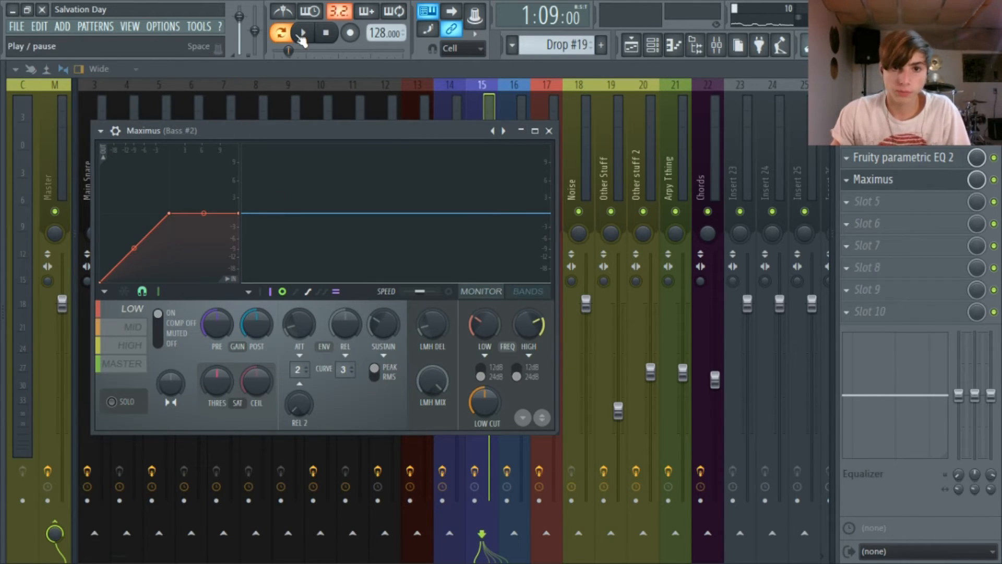
pyautogui.click(302, 34)
pyautogui.press('space')
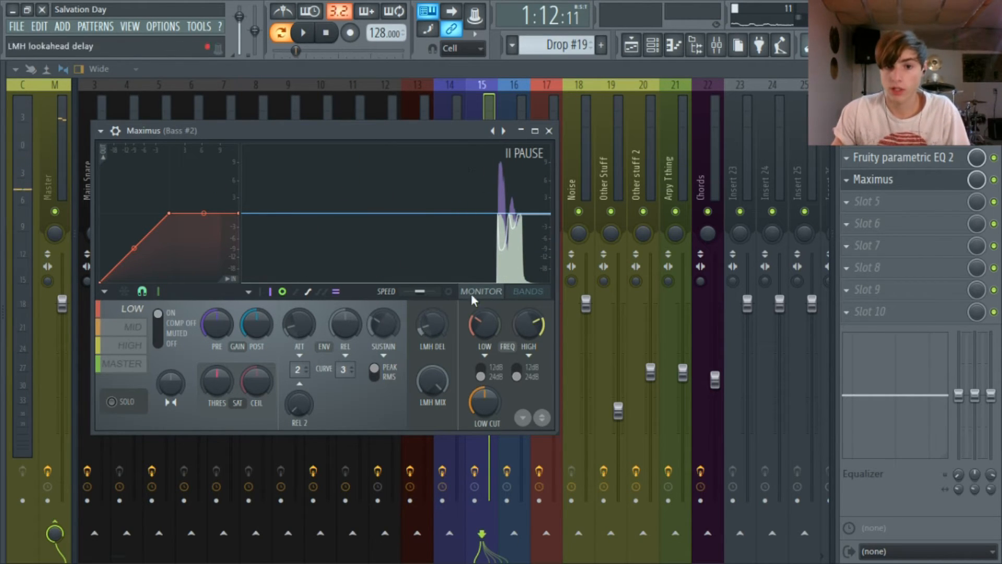
# Step: Lower the band 1 low shelf in Bass #2's Fruity parametric EQ 2 to roughly flat
pyautogui.click(977, 156)
pyautogui.click(967, 157)
pyautogui.click(966, 157)
pyautogui.click(966, 157)
pyautogui.moveTo(246, 198); pyautogui.dragTo(231, 233)
pyautogui.click(887, 179)
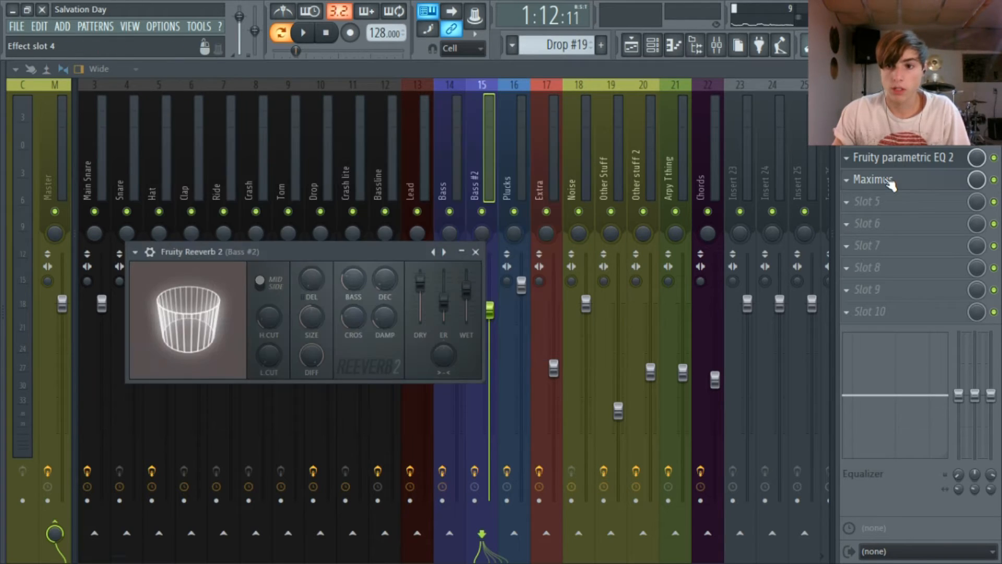
# Step: Raise the band 1 low shelf in Bass #2's EQ to a bass boost and bring up Maximus
pyautogui.click(934, 160)
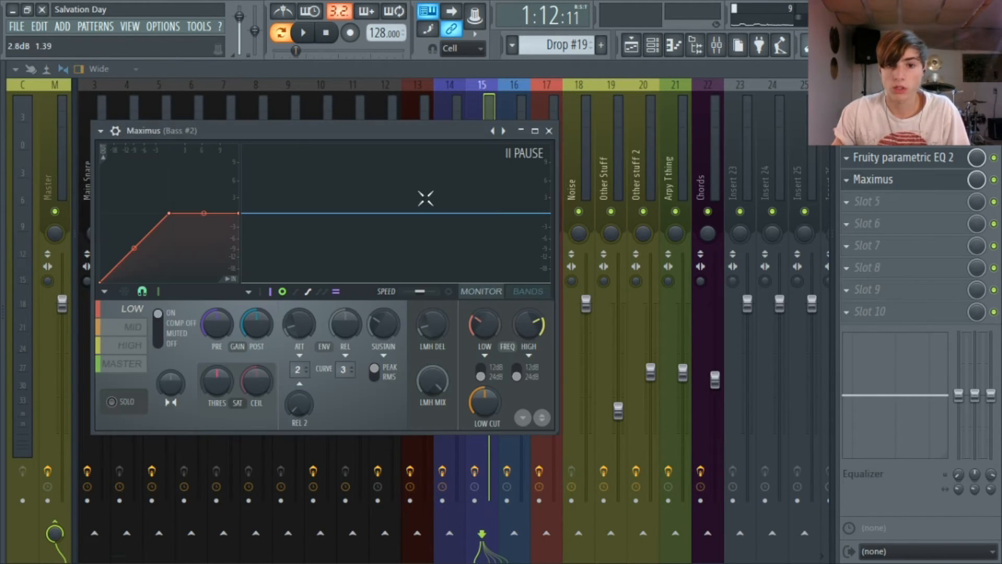
pyautogui.click(902, 177)
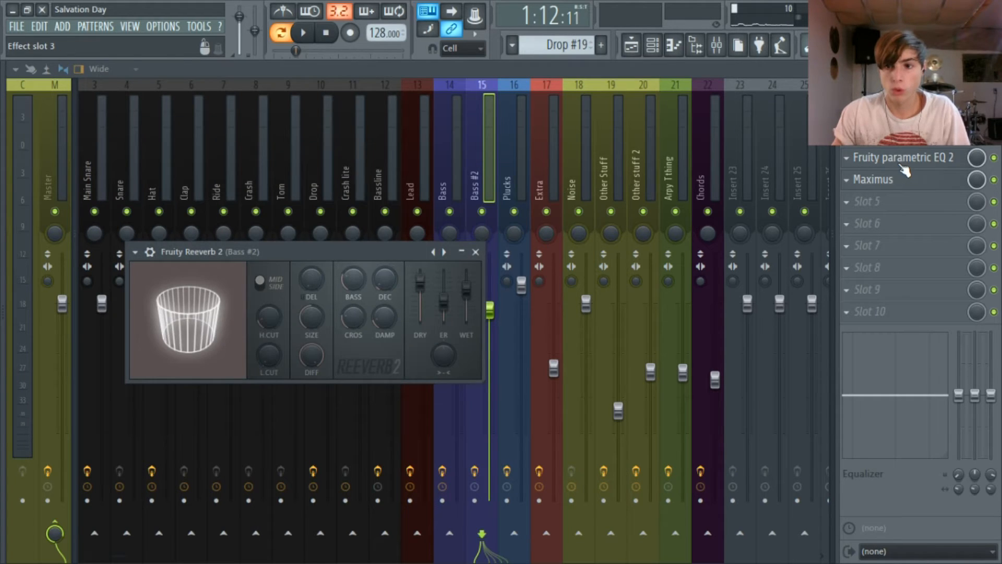
pyautogui.click(902, 164)
pyautogui.moveTo(233, 231); pyautogui.dragTo(258, 199)
pyautogui.click(877, 179)
pyautogui.click(874, 179)
pyautogui.click(872, 179)
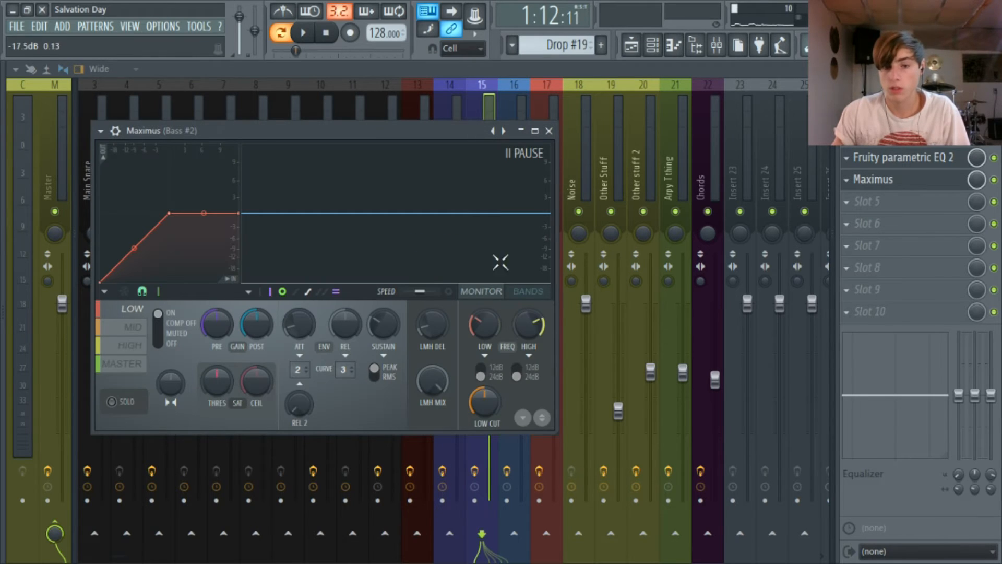
# Step: Switch between Bass #2's parametric EQ and Maximus, and reposition the Maximus window over the mixer
pyautogui.click(939, 157)
pyautogui.click(883, 183)
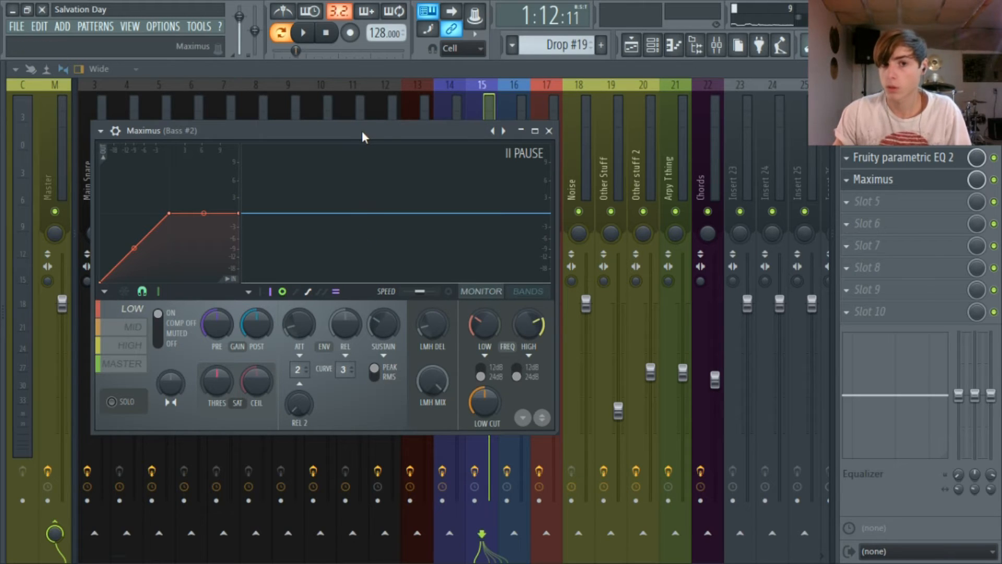
pyautogui.moveTo(403, 131); pyautogui.dragTo(423, 109)
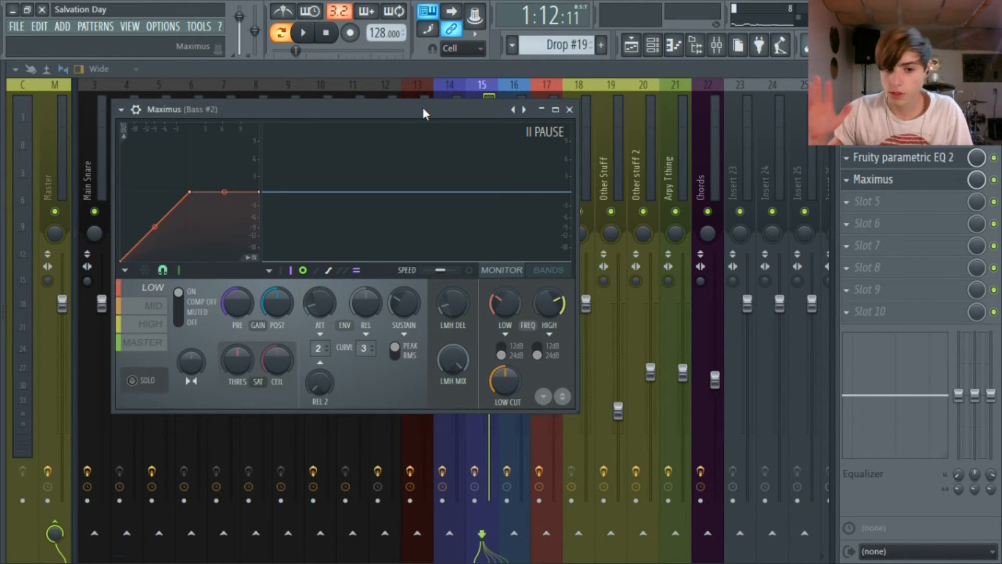
pyautogui.moveTo(423, 111); pyautogui.dragTo(521, 114)
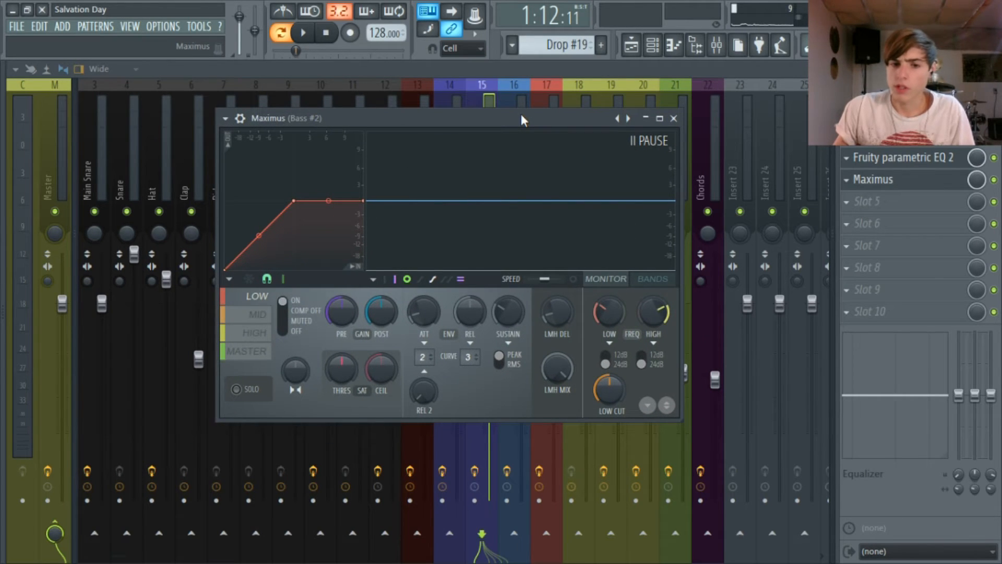
pyautogui.moveTo(477, 119); pyautogui.dragTo(585, 142)
# Step: Check Bass #2's EQ once more, play the pattern briefly with Maximus open, and close Maximus
pyautogui.click(868, 157)
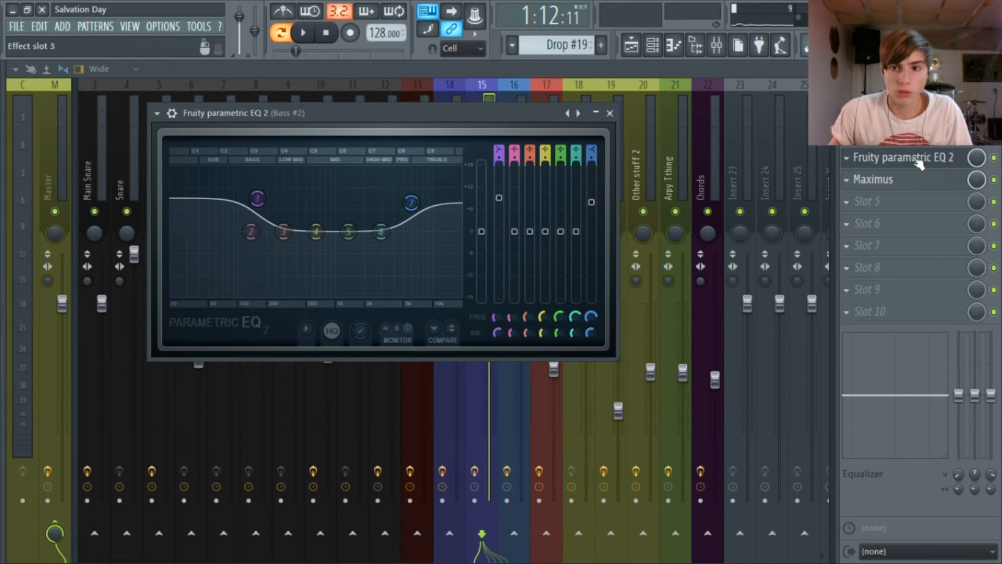
pyautogui.click(916, 161)
pyautogui.click(885, 178)
pyautogui.click(885, 177)
pyautogui.click(885, 177)
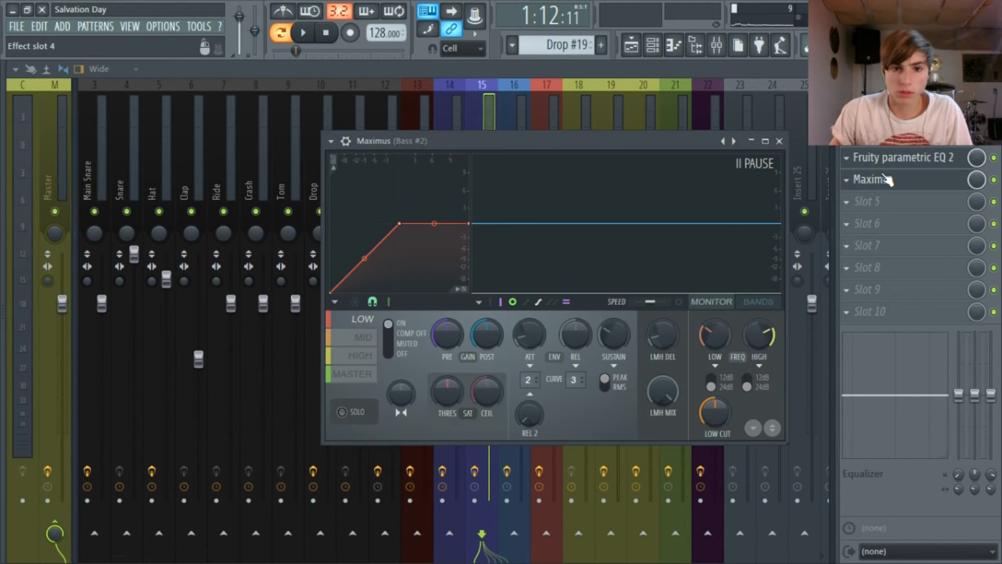
pyautogui.click(303, 33)
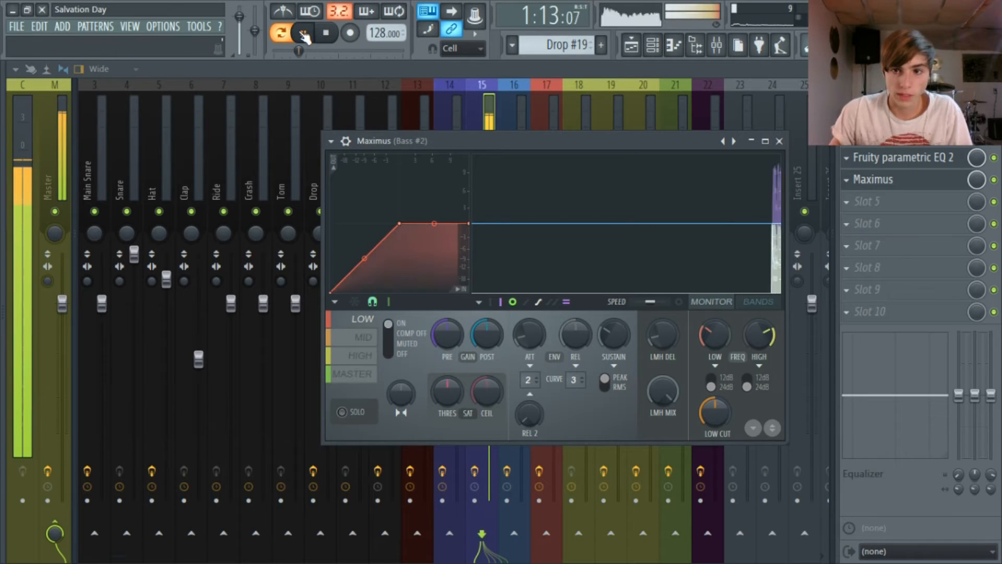
pyautogui.click(302, 33)
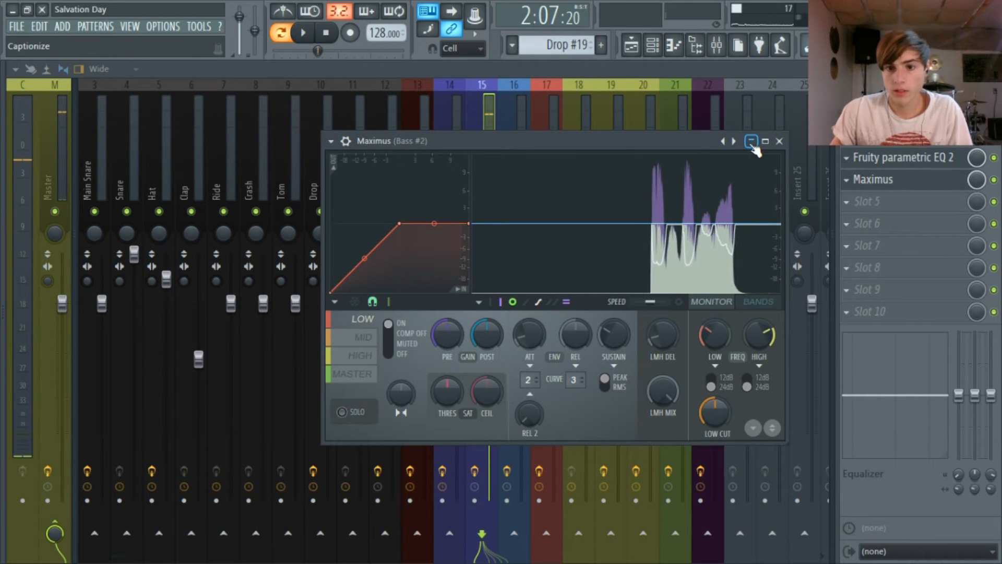
pyautogui.click(780, 142)
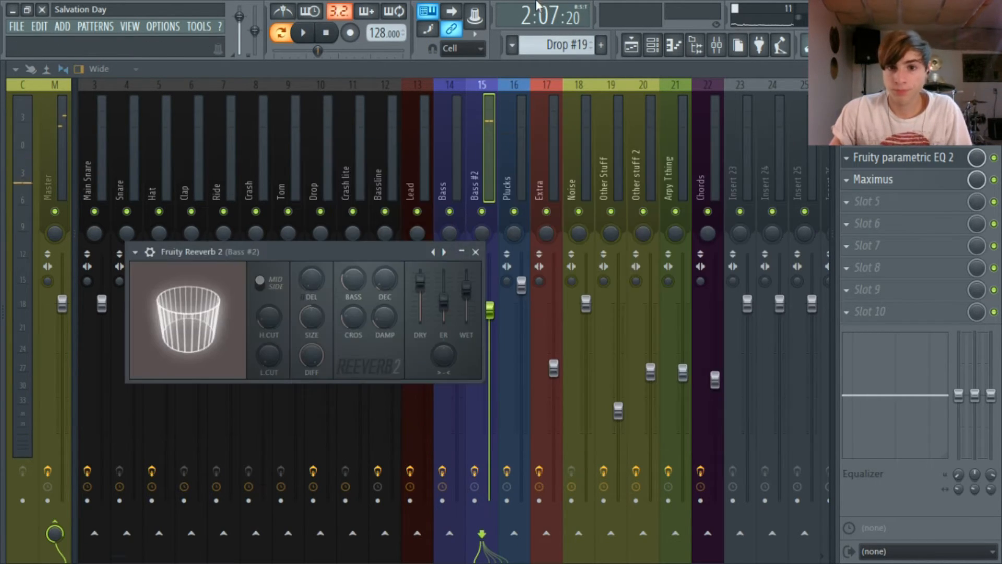
# Step: Open the playlist, place the song position at the Drop marker on bar 33, and start song playback
pyautogui.click(631, 45)
pyautogui.moveTo(288, 86); pyautogui.dragTo(304, 84)
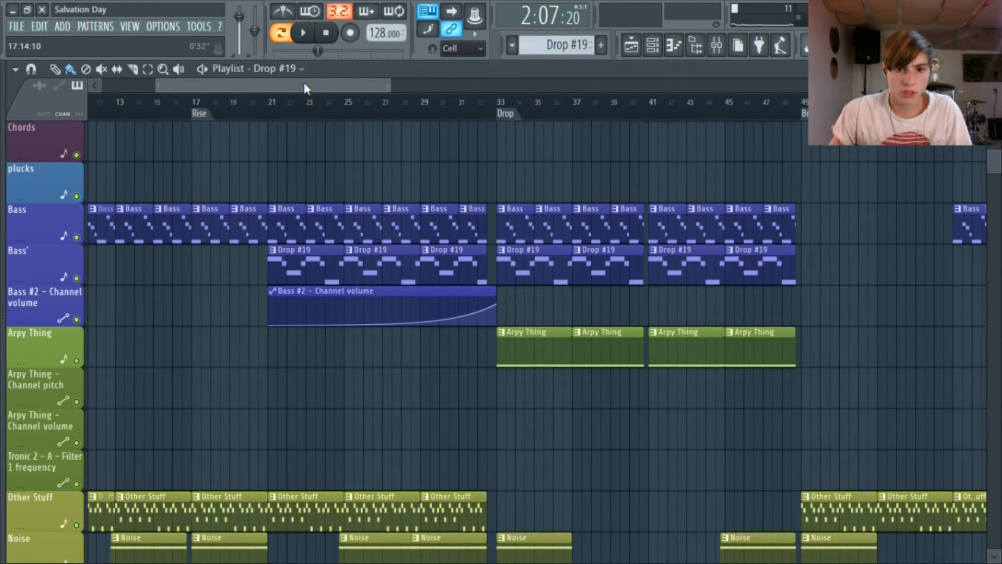
pyautogui.scroll(-2, 420, 226)
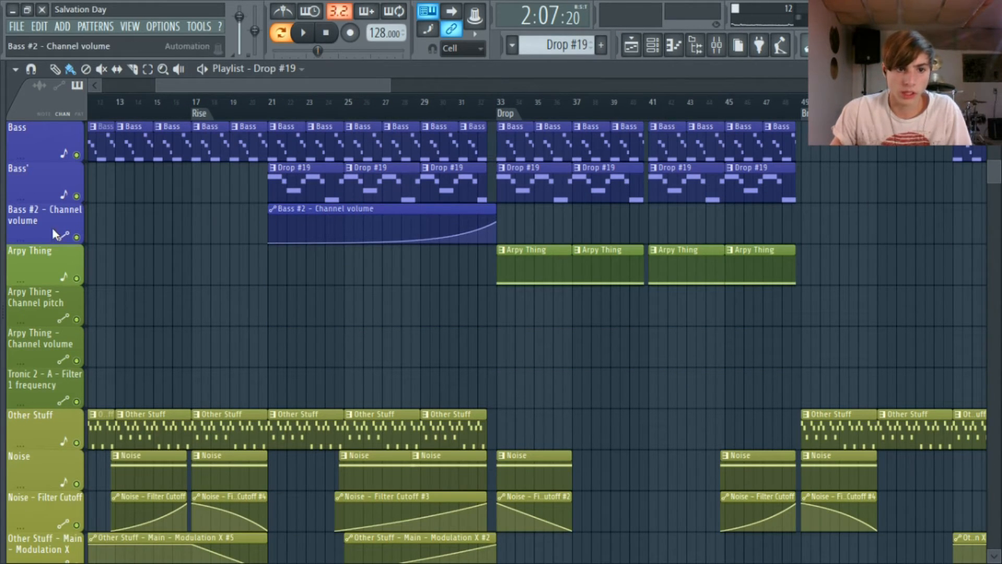
pyautogui.moveTo(326, 86); pyautogui.dragTo(384, 85)
pyautogui.scroll(-1, 444, 192)
pyautogui.scroll(11, 443, 192)
pyautogui.click(277, 103)
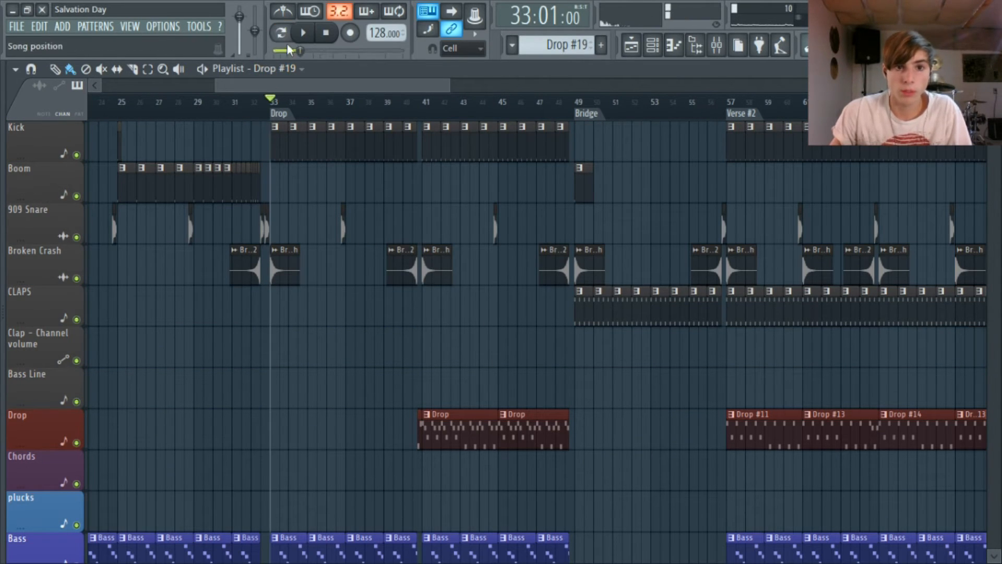
pyautogui.press('space')
pyautogui.scroll(-4, 347, 128)
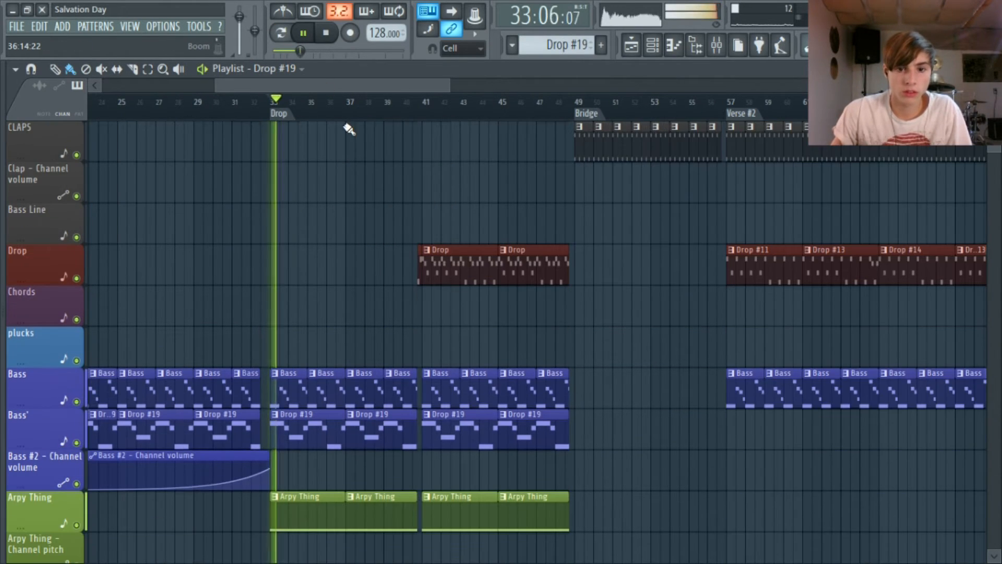
# Step: Stop playback, open the Arpy Thing clip in the piano roll and bring up its channel's synth settings
pyautogui.click(330, 33)
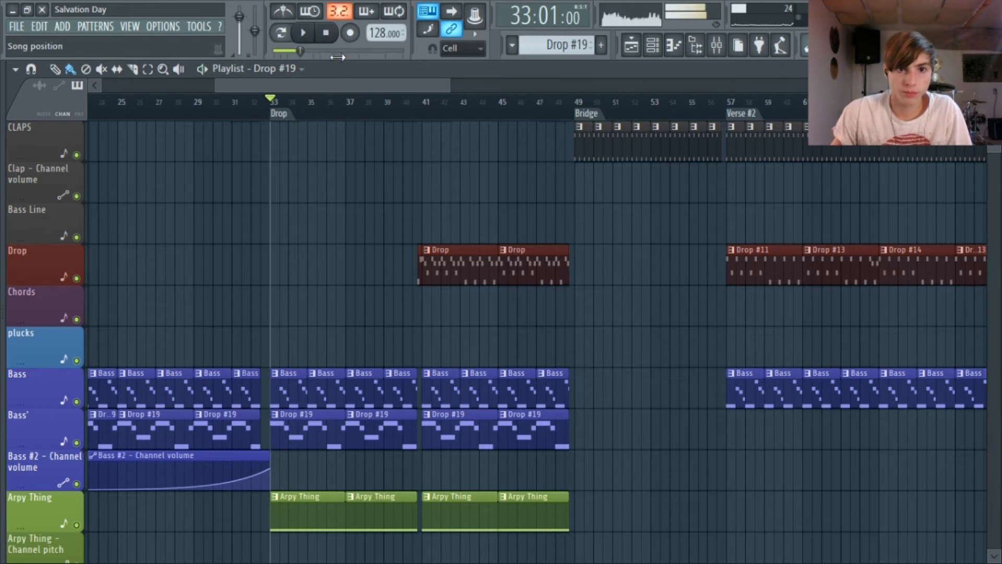
pyautogui.scroll(-6, 314, 261)
pyautogui.doubleClick(313, 261)
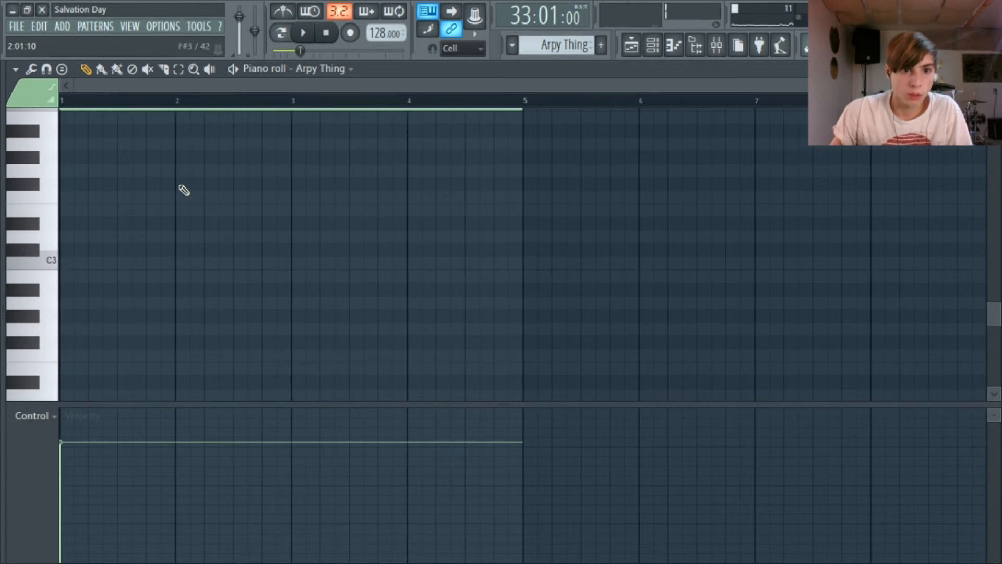
pyautogui.click(652, 46)
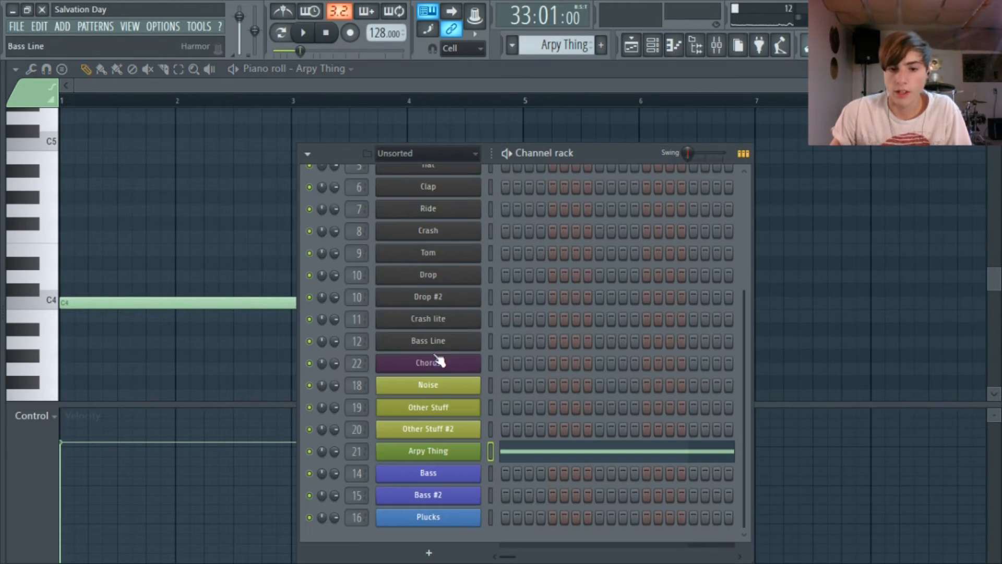
pyautogui.click(427, 458)
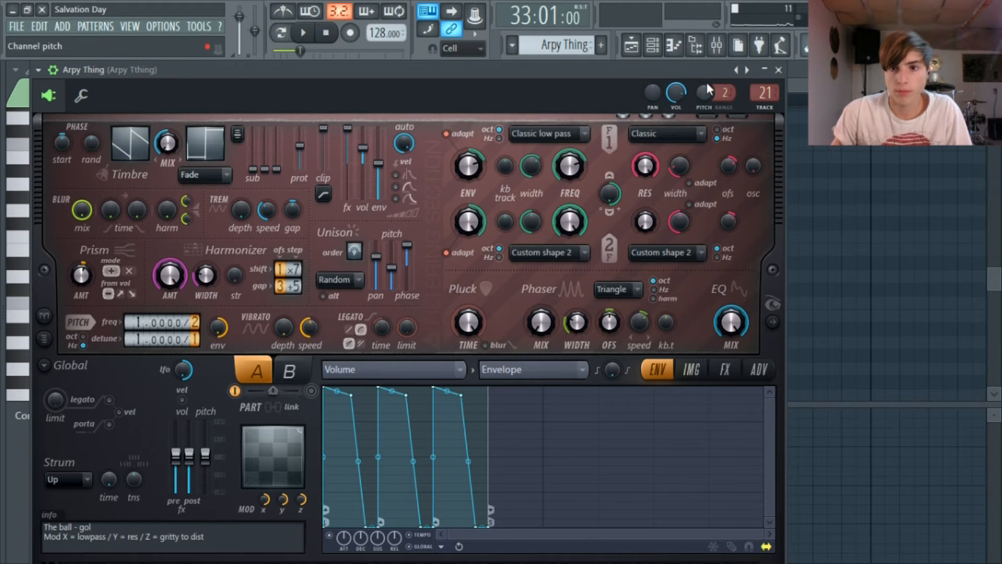
pyautogui.moveTo(690, 70); pyautogui.dragTo(745, 69)
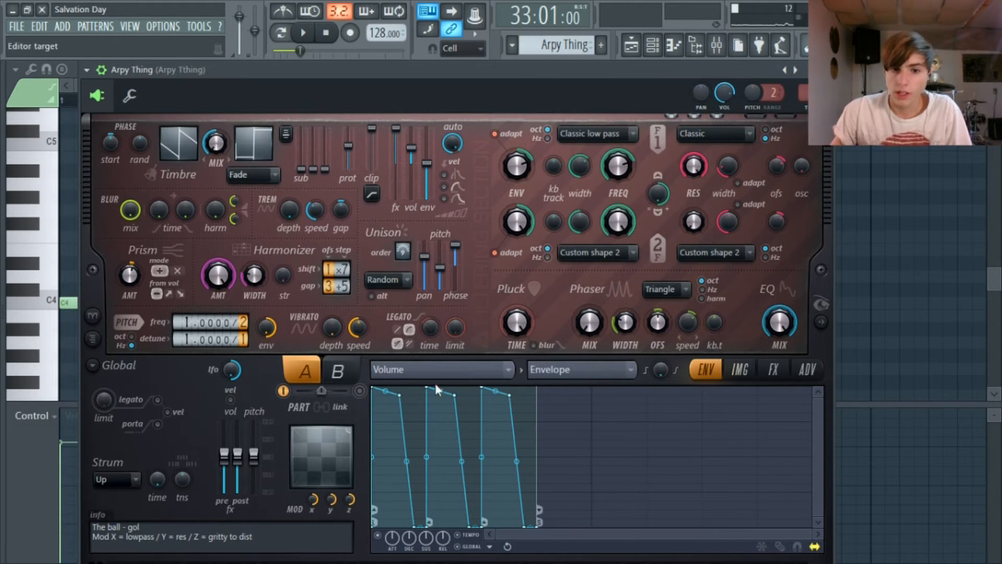
# Step: Look through the preset list of the Arpy Thing synth without loading another preset
pyautogui.click(87, 70)
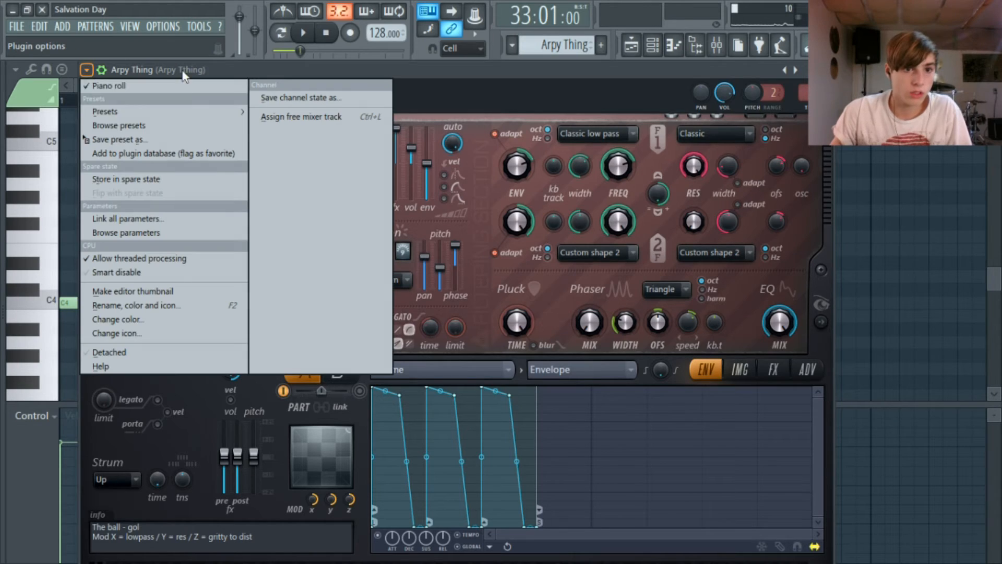
pyautogui.moveTo(143, 112)
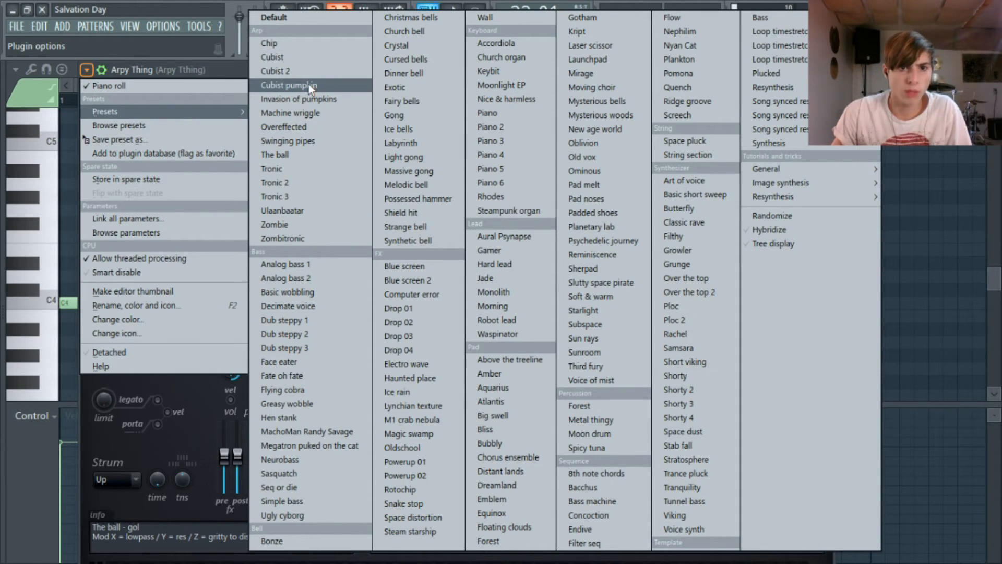
pyautogui.click(192, 73)
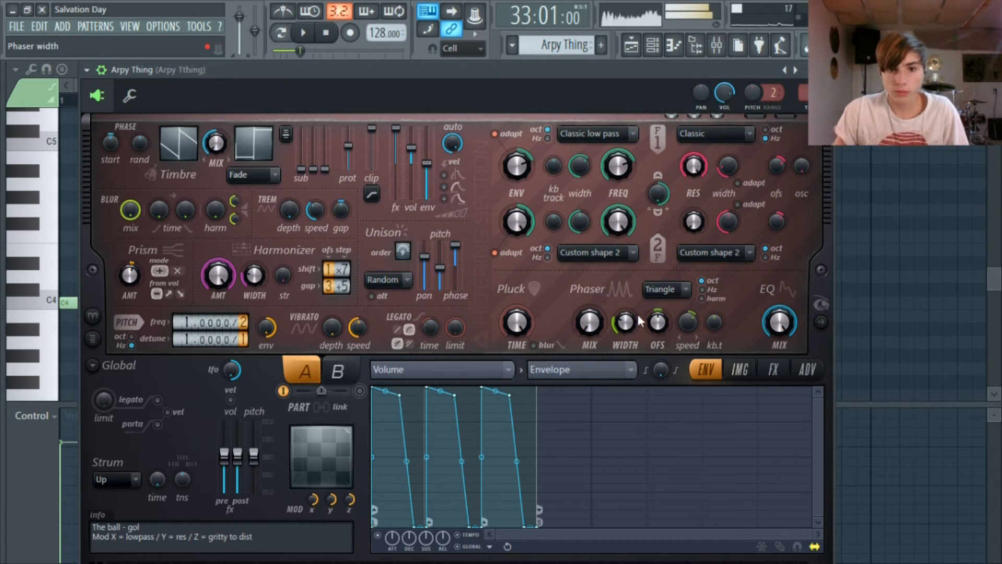
# Step: Show the spectral visualizer beside the Arpy Thing synth and stop playback
pyautogui.click(821, 322)
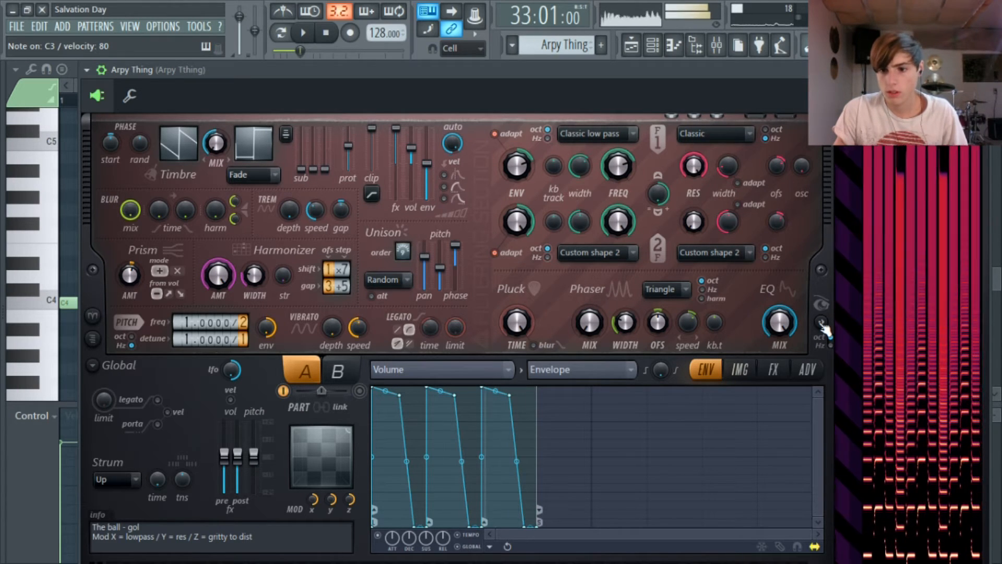
pyautogui.click(326, 33)
pyautogui.moveTo(511, 78)
pyautogui.mouseDown()
pyautogui.moveTo(491, 78)
pyautogui.moveTo(508, 74)
pyautogui.mouseUp()
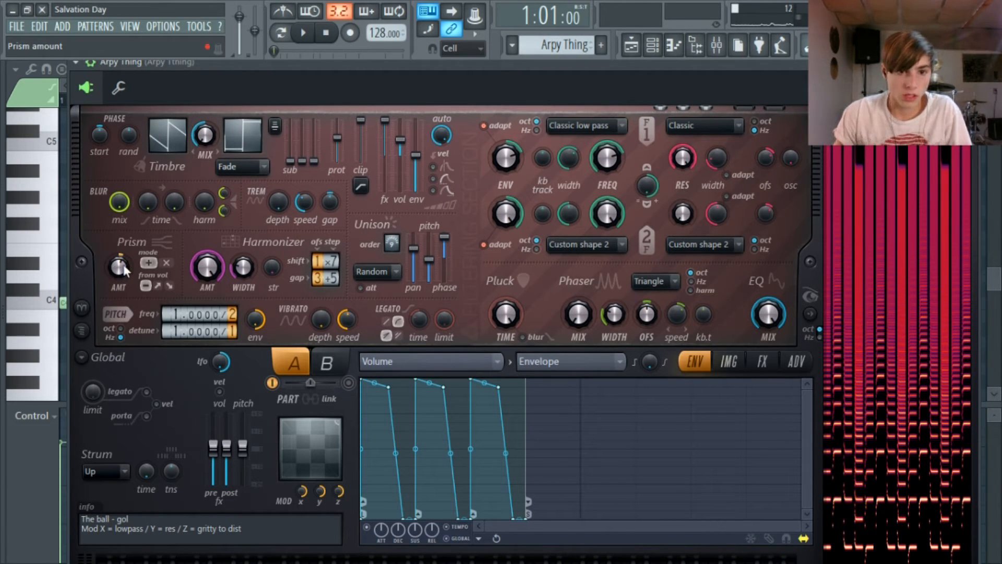
# Step: Display part A's Pitch envelope and audition the Arpy Thing pattern in pattern mode
pyautogui.click(386, 361)
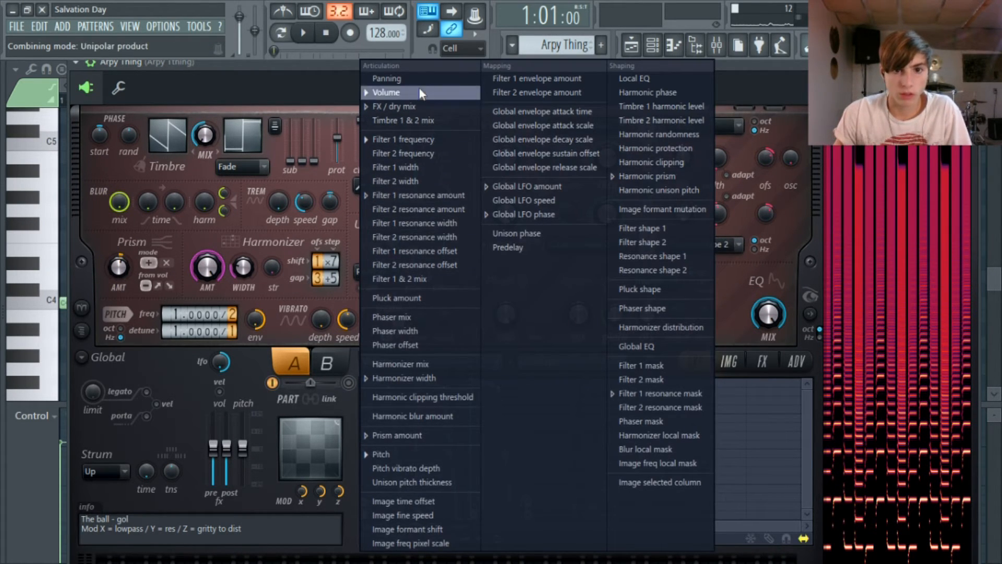
pyautogui.click(404, 420)
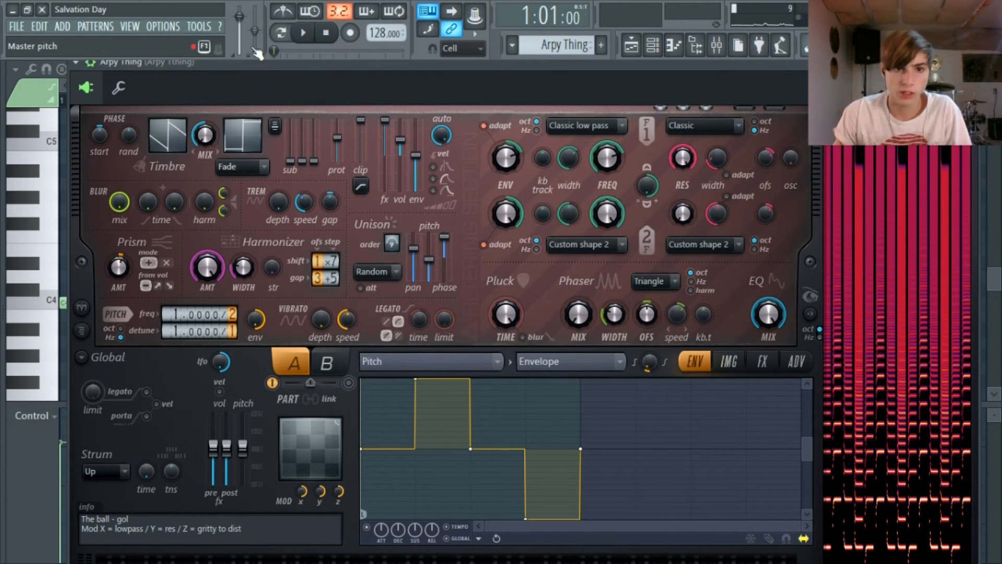
pyautogui.click(303, 32)
pyautogui.click(303, 32)
pyautogui.click(281, 32)
pyautogui.click(302, 32)
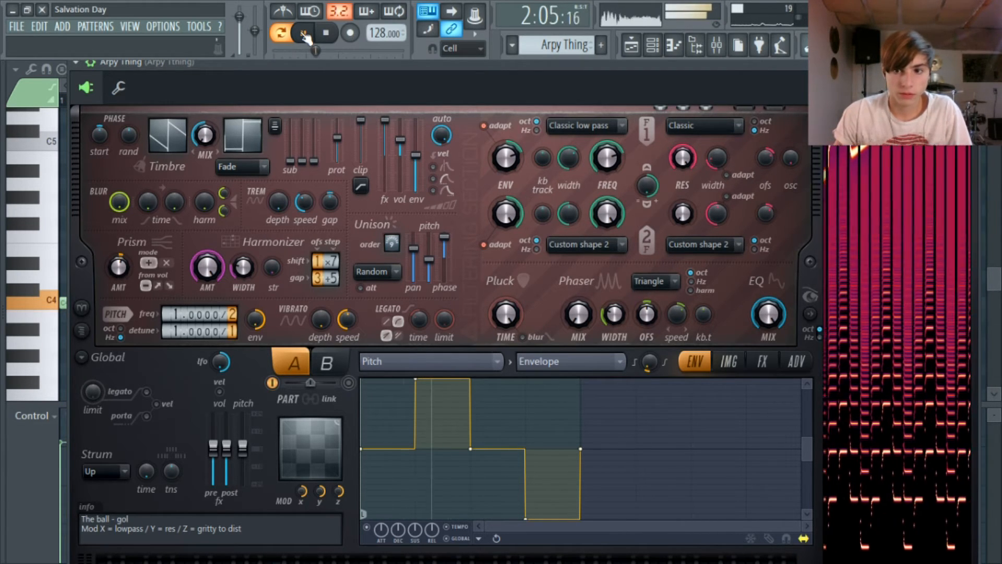
pyautogui.click(304, 35)
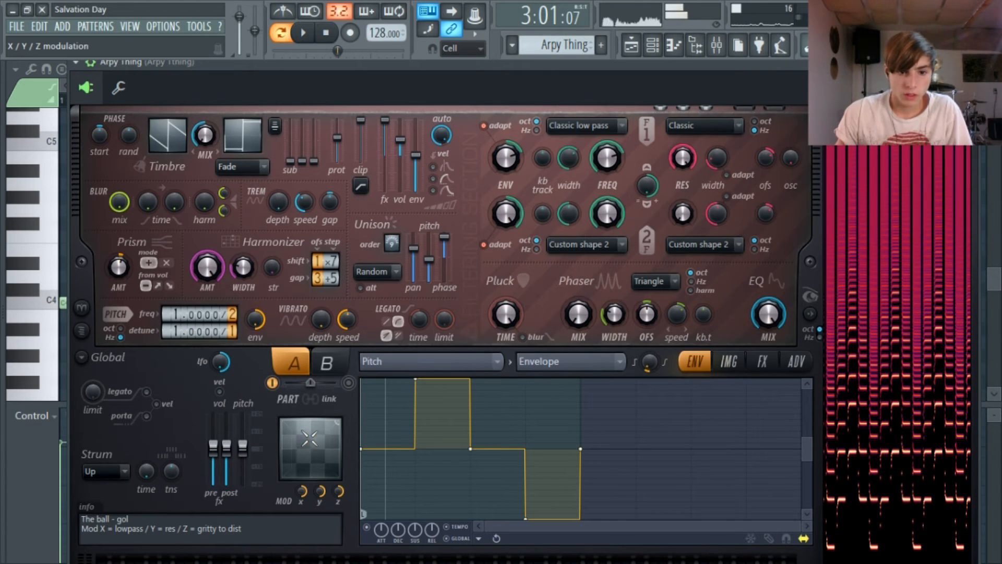
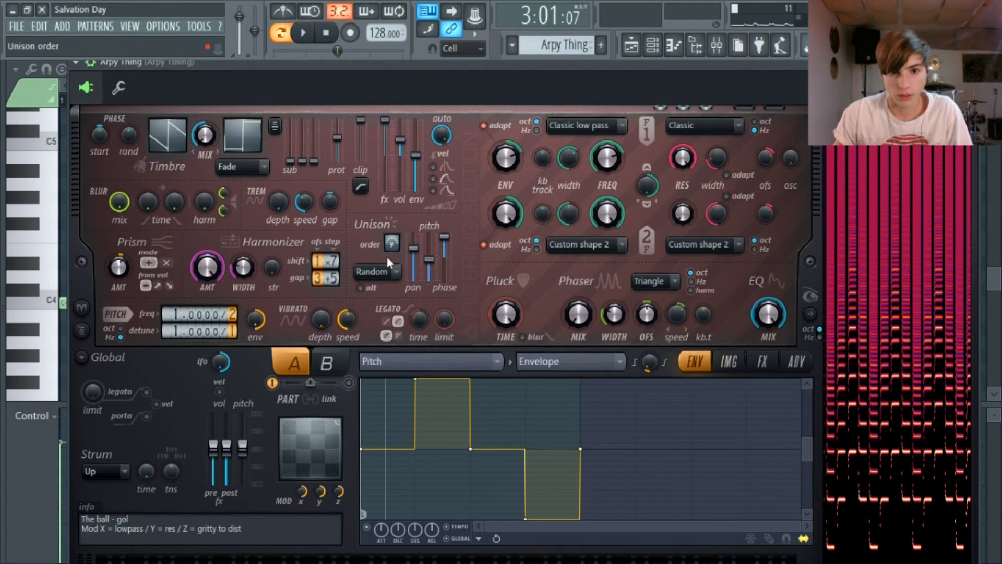
# Step: Examine the available Unison types, keeping Random selected
pyautogui.click(396, 271)
pyautogui.click(372, 323)
pyautogui.click(389, 277)
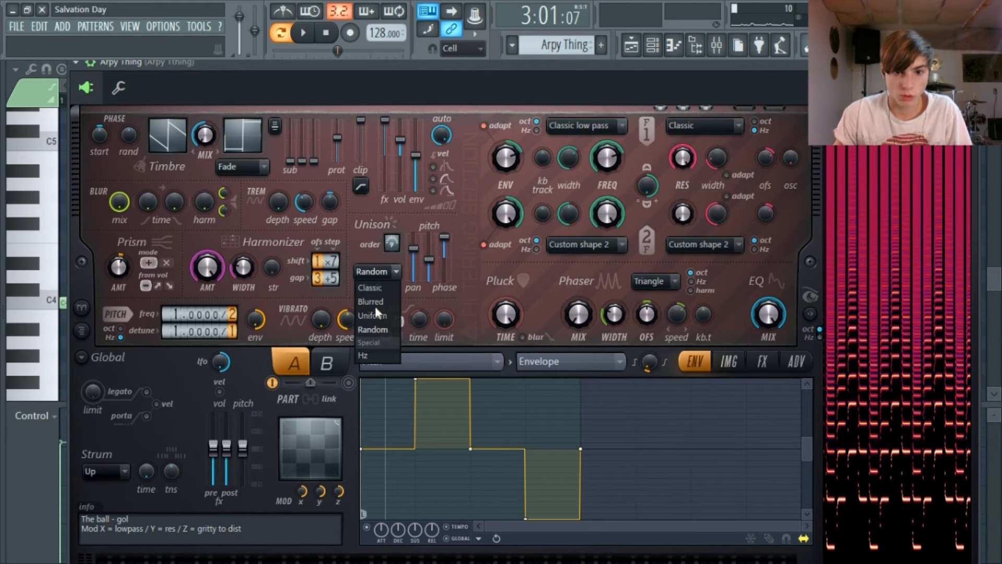
pyautogui.click(398, 209)
pyautogui.click(377, 273)
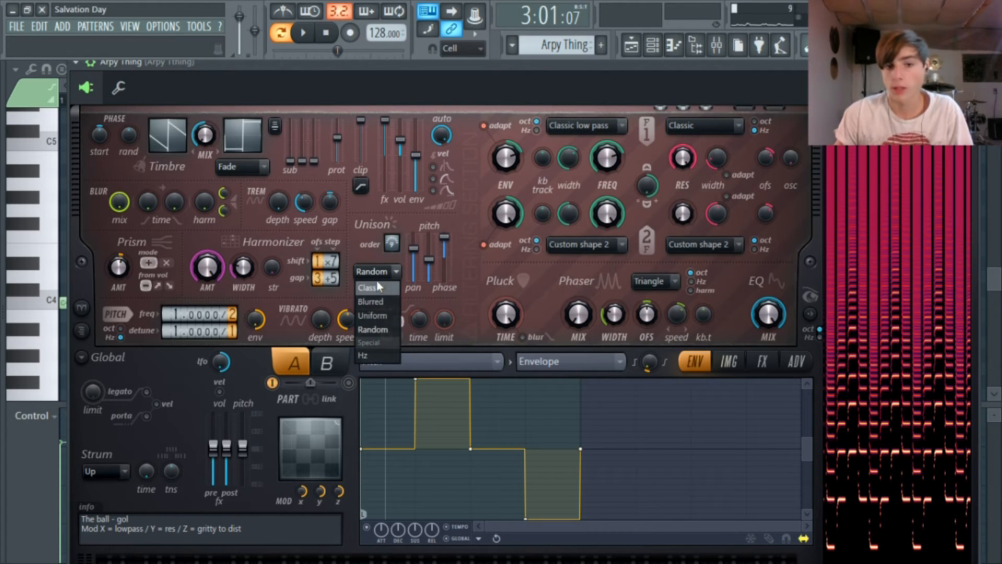
pyautogui.click(443, 260)
# Step: Audition the pattern while sweeping the filter 1 frequency and trying the phaser mix
pyautogui.click(317, 35)
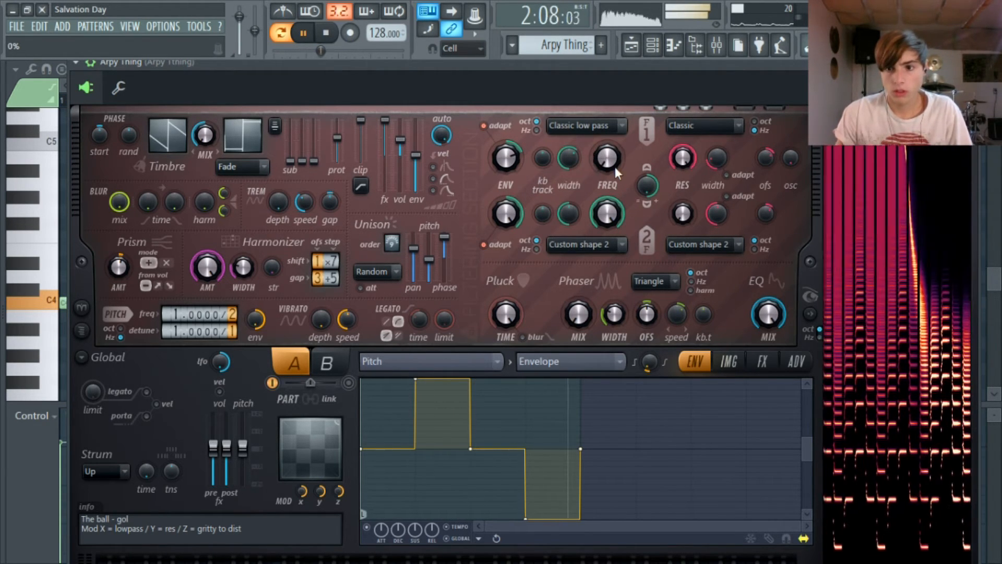
pyautogui.moveTo(615, 166); pyautogui.dragTo(614, 102)
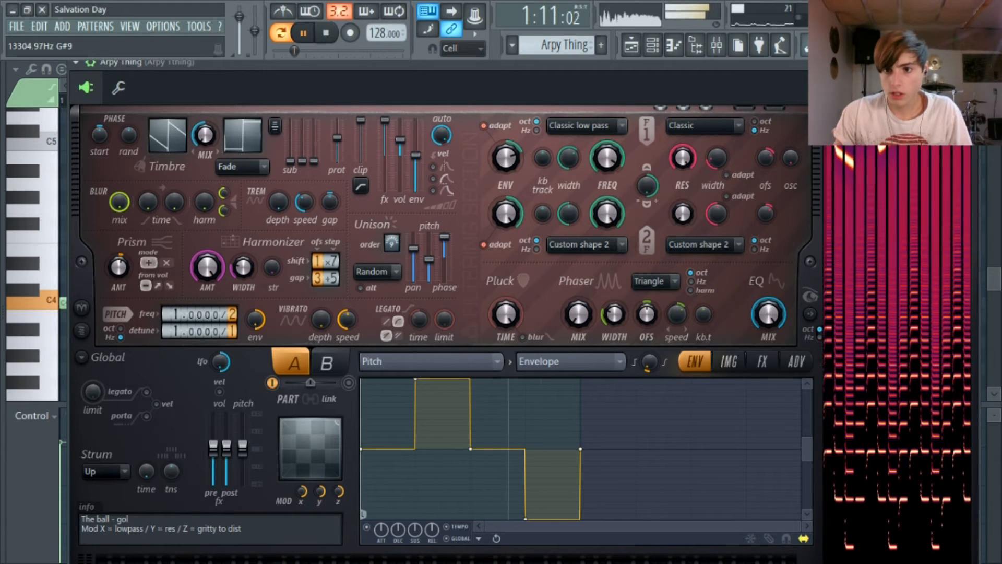
pyautogui.click(327, 33)
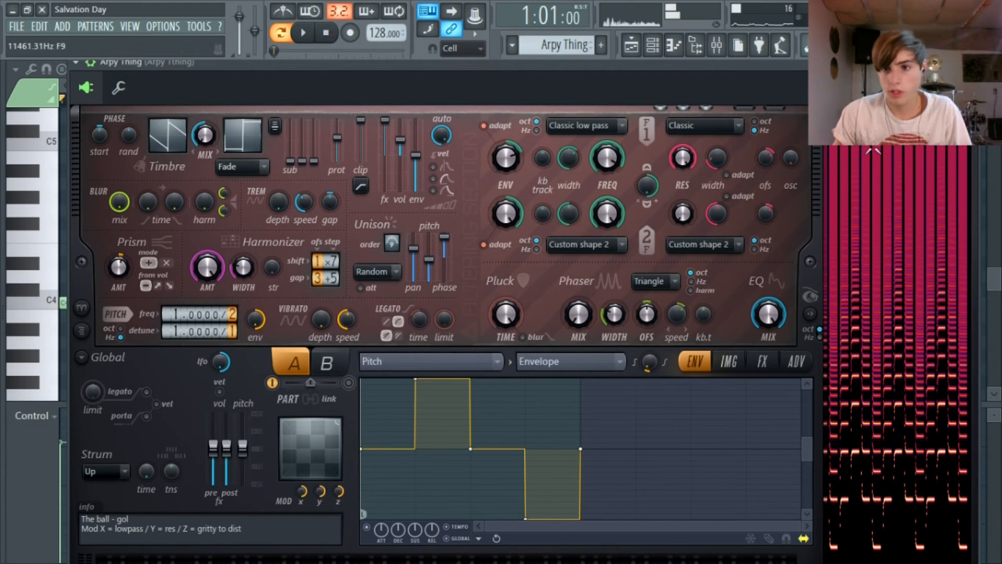
pyautogui.click(305, 35)
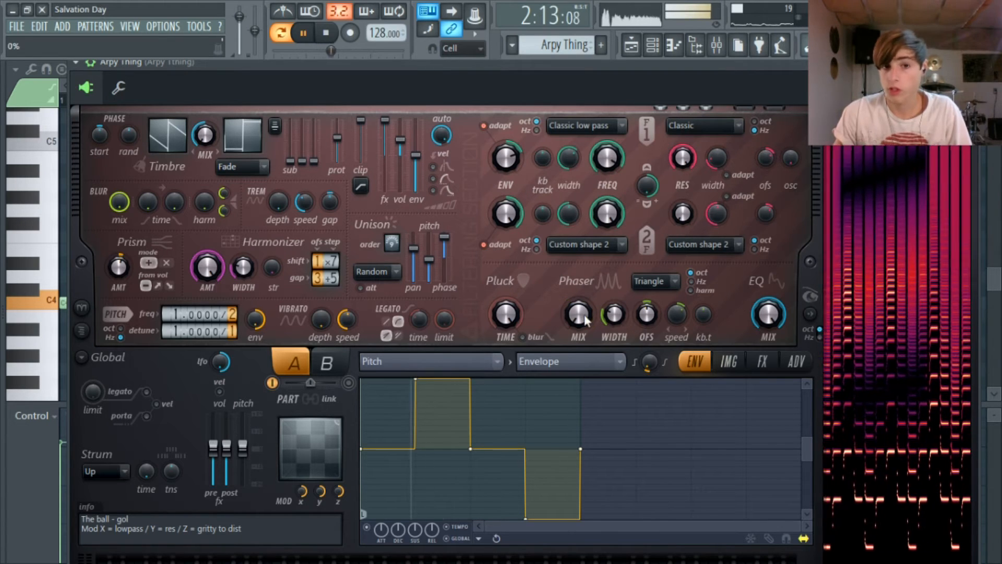
pyautogui.click(338, 33)
# Step: Check part B's settings and view part A's Phaser width, Filter 1 frequency and Volume envelopes
pyautogui.click(328, 365)
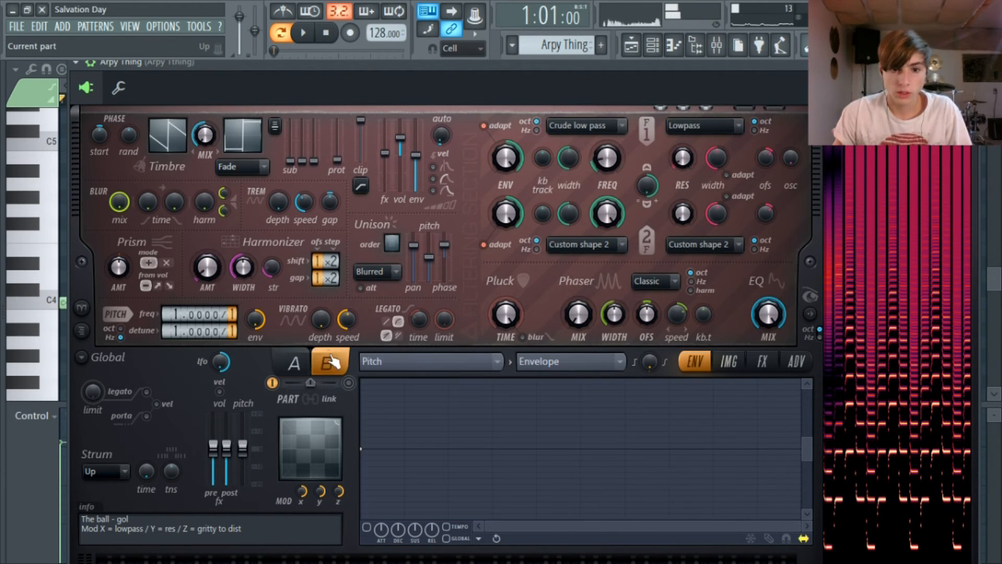
pyautogui.click(292, 362)
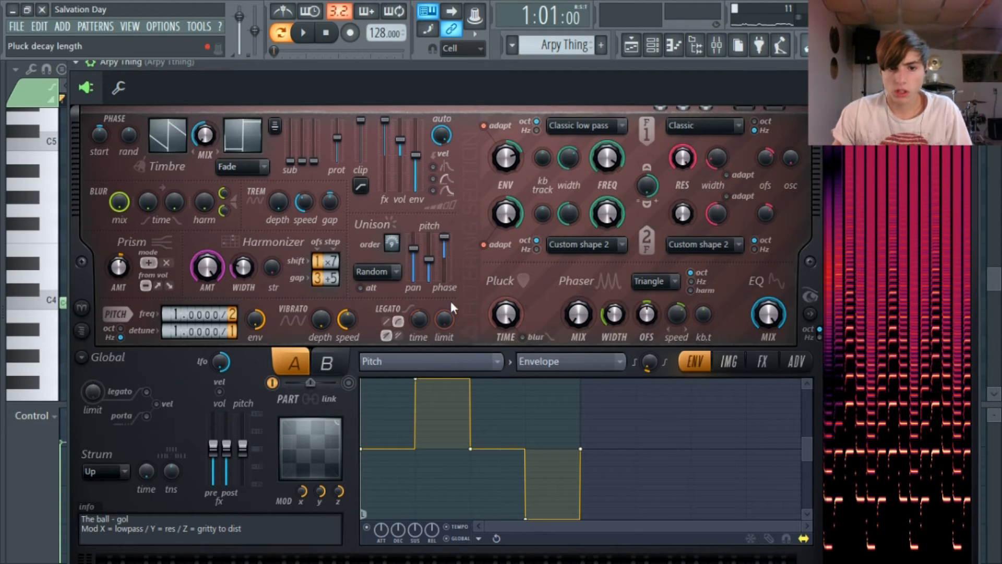
pyautogui.click(422, 361)
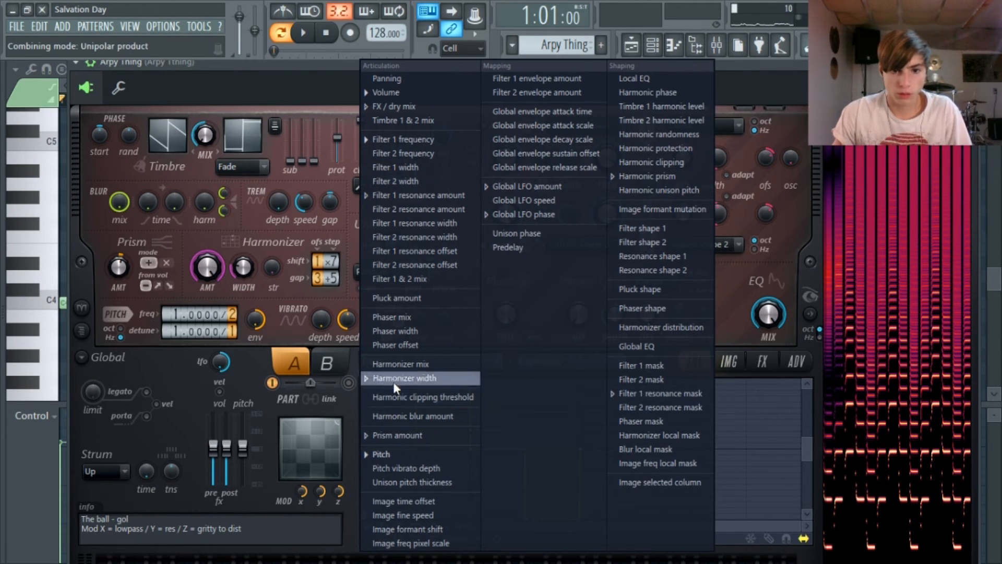
pyautogui.click(395, 331)
pyautogui.click(427, 361)
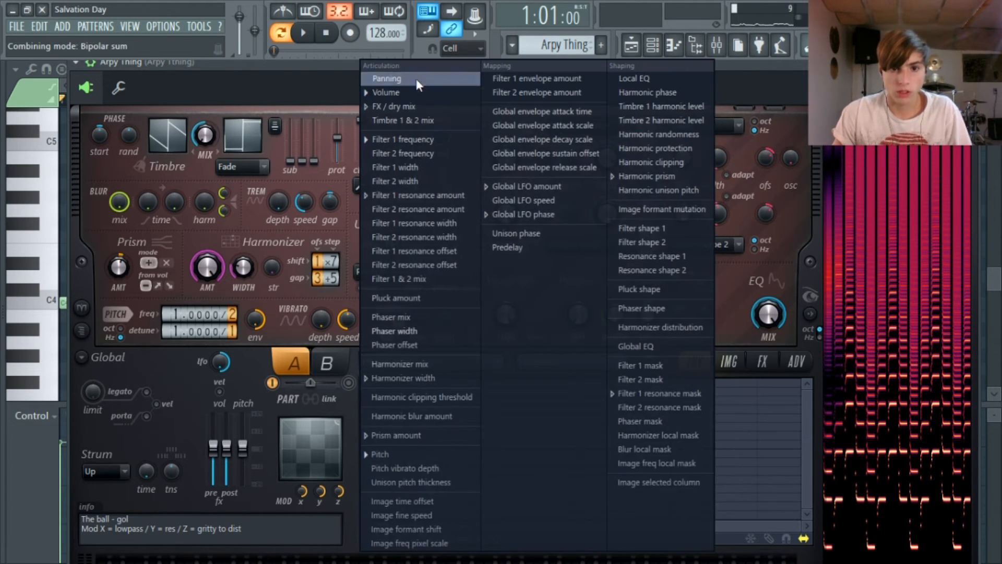
pyautogui.click(416, 139)
pyautogui.click(428, 361)
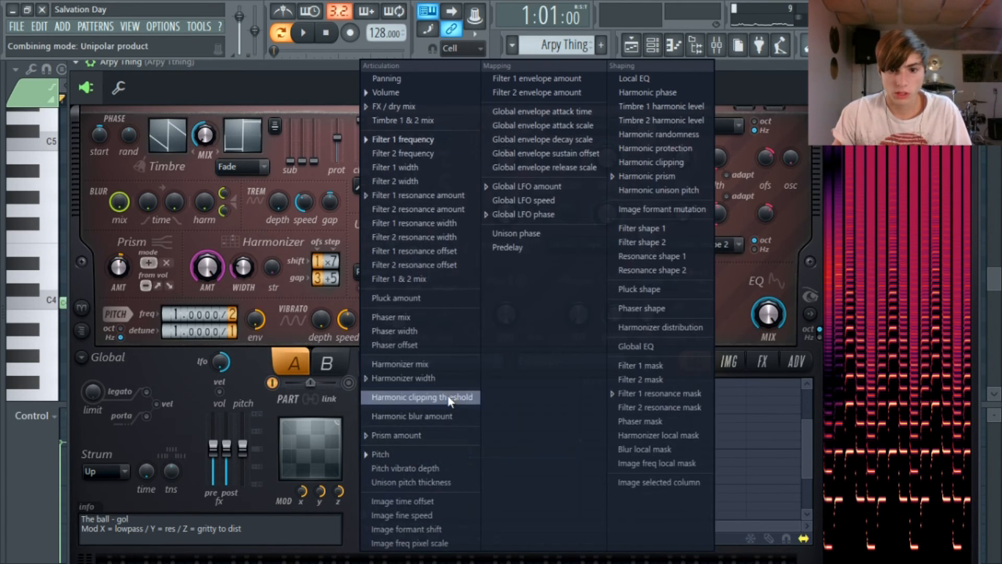
pyautogui.click(392, 87)
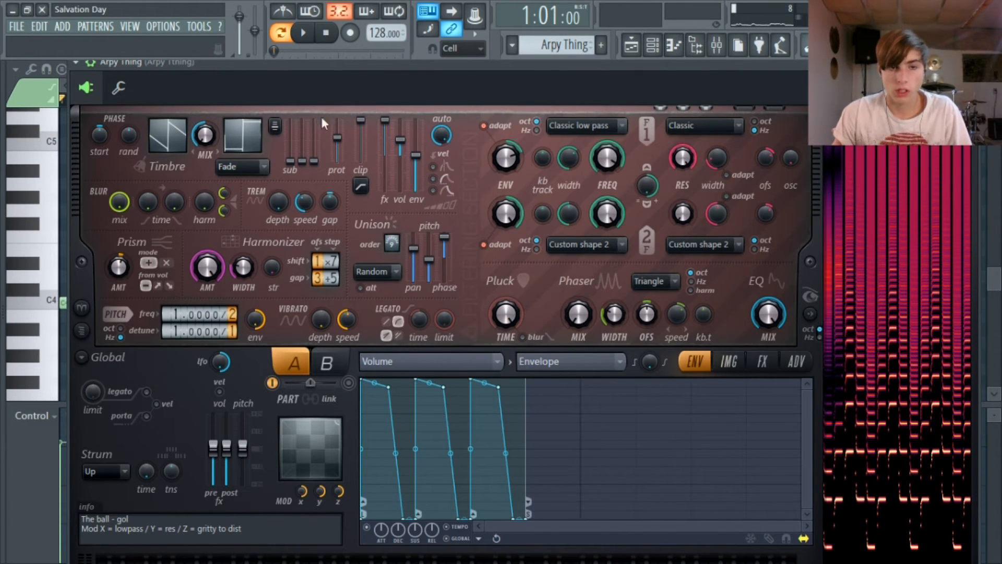
# Step: Play the pattern and compare the sound with the Volume envelope disabled and enabled again
pyautogui.press('space')
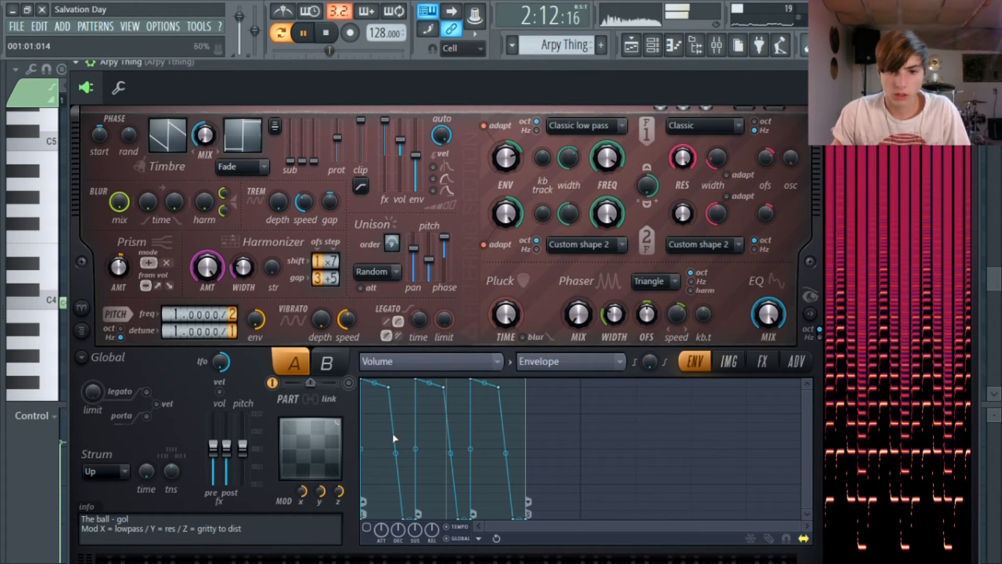
pyautogui.click(283, 33)
pyautogui.click(283, 33)
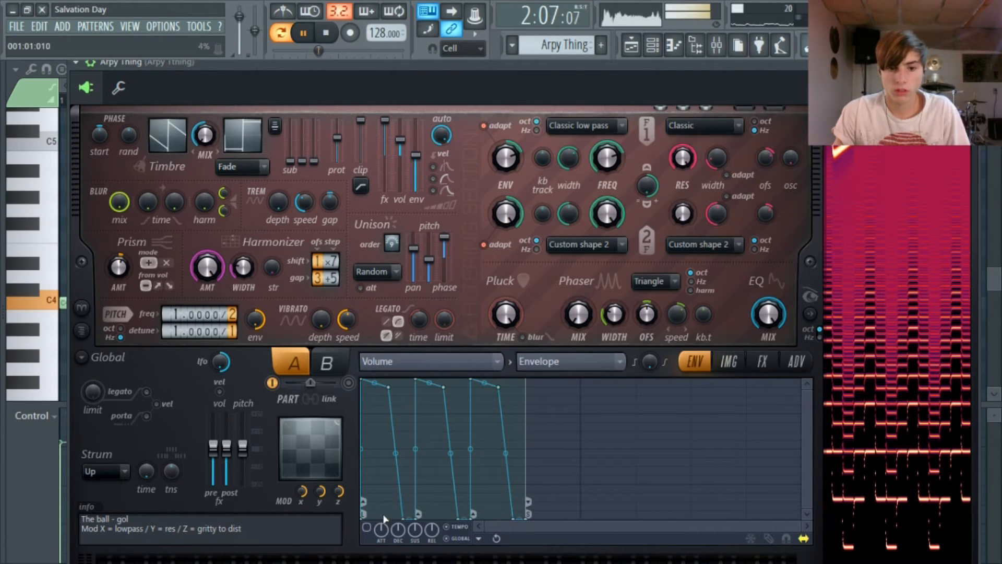
pyautogui.click(367, 528)
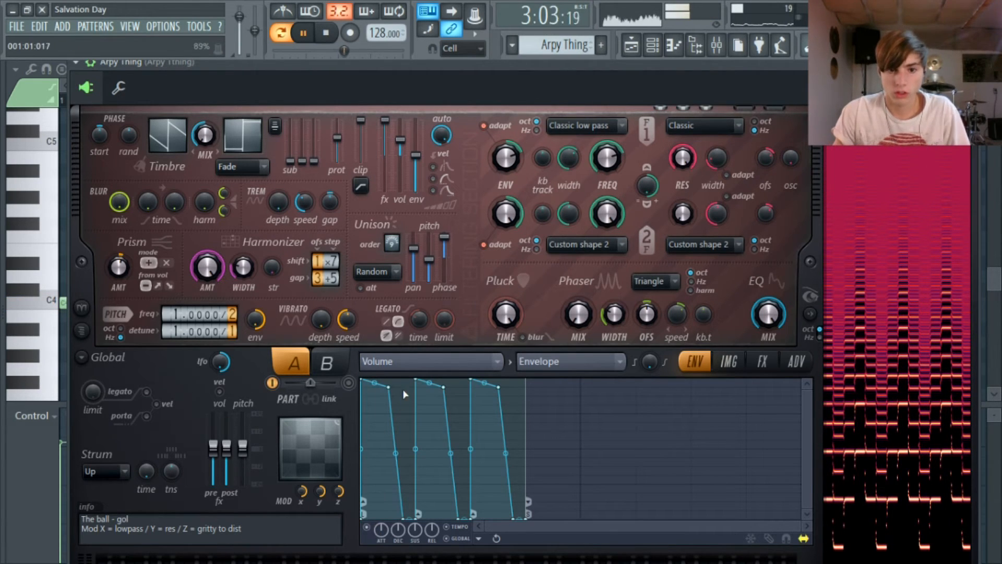
pyautogui.click(287, 32)
# Step: Display the Harmonic prism shape and add two full-height peaks and a deep dip along its curve
pyautogui.click(406, 360)
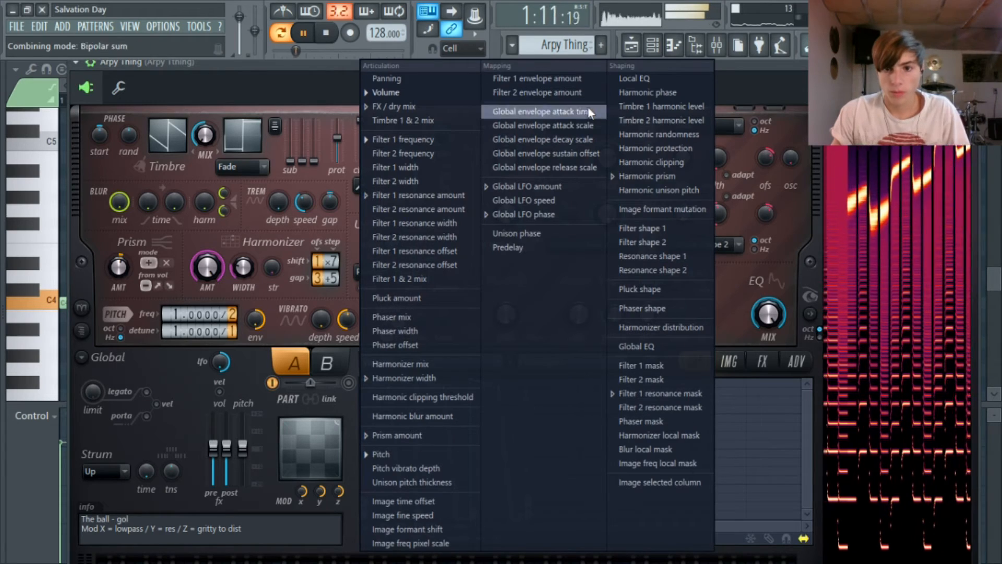
pyautogui.click(630, 174)
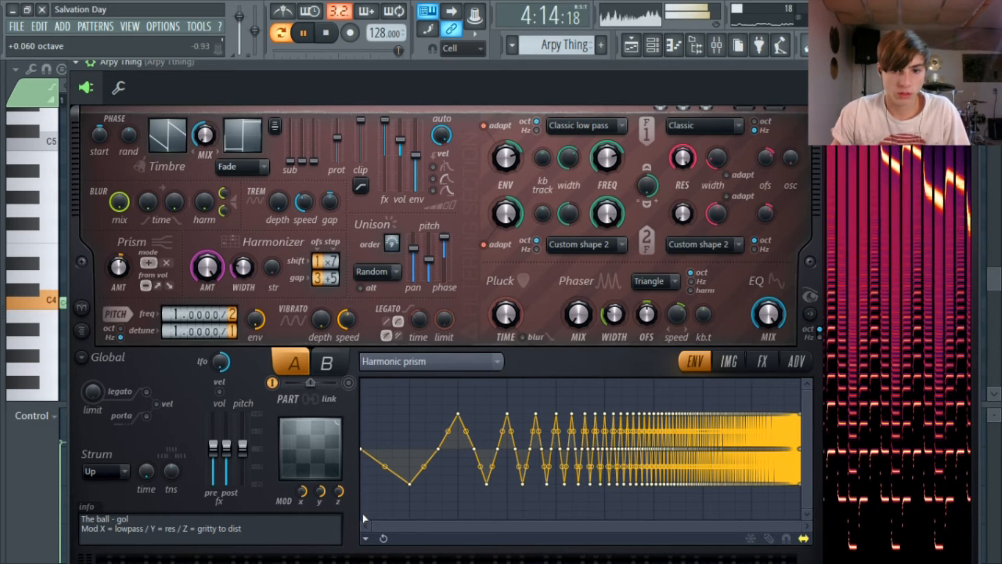
pyautogui.moveTo(409, 393); pyautogui.dragTo(409, 380)
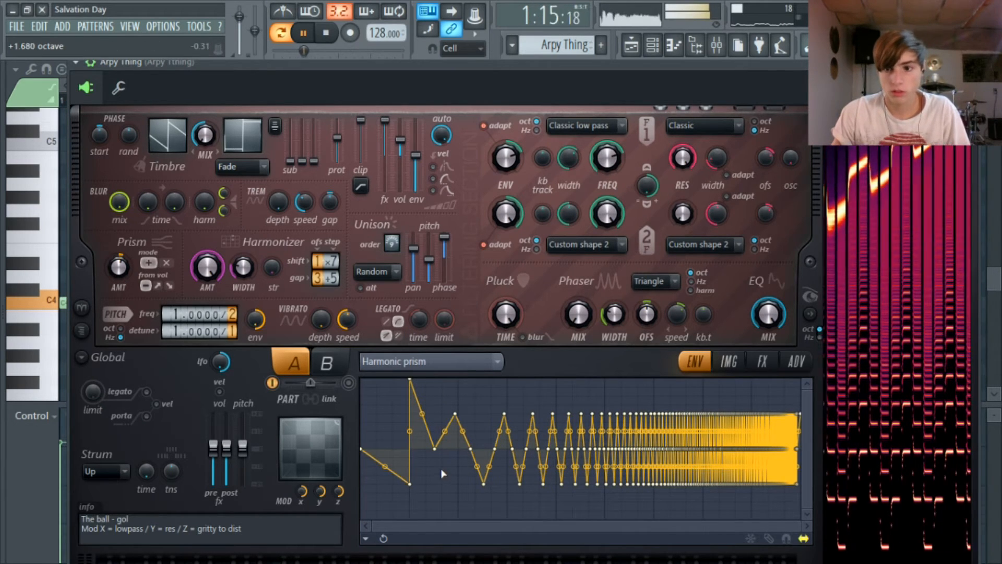
pyautogui.moveTo(532, 380); pyautogui.dragTo(515, 350)
pyautogui.moveTo(592, 510); pyautogui.dragTo(585, 524)
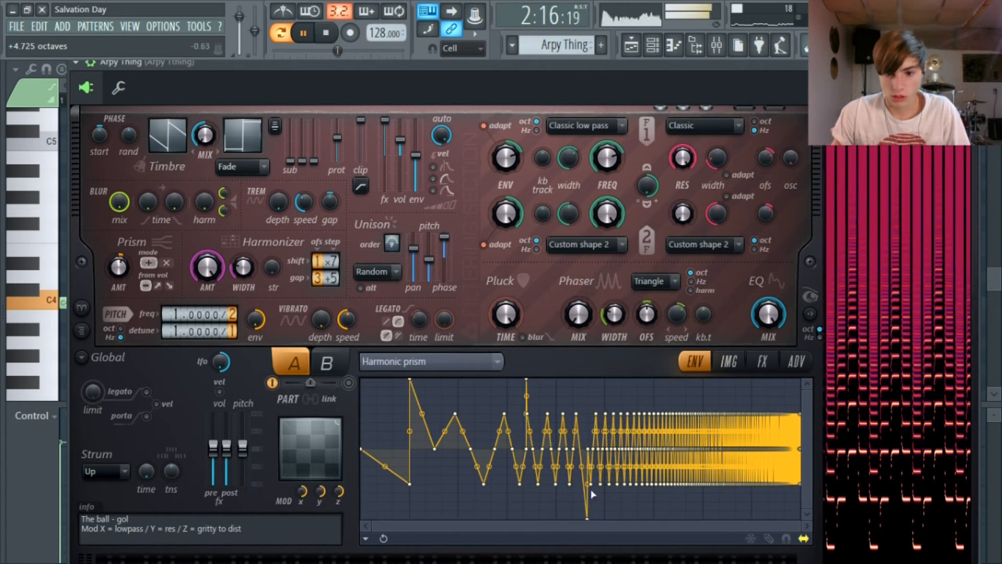
# Step: Add two more full-height peaks past the deep dip on the Harmonic prism curve
pyautogui.rightClick(588, 518)
pyautogui.click(634, 397)
pyautogui.moveTo(596, 415); pyautogui.dragTo(807, 315)
pyautogui.moveTo(678, 412); pyautogui.dragTo(684, 365)
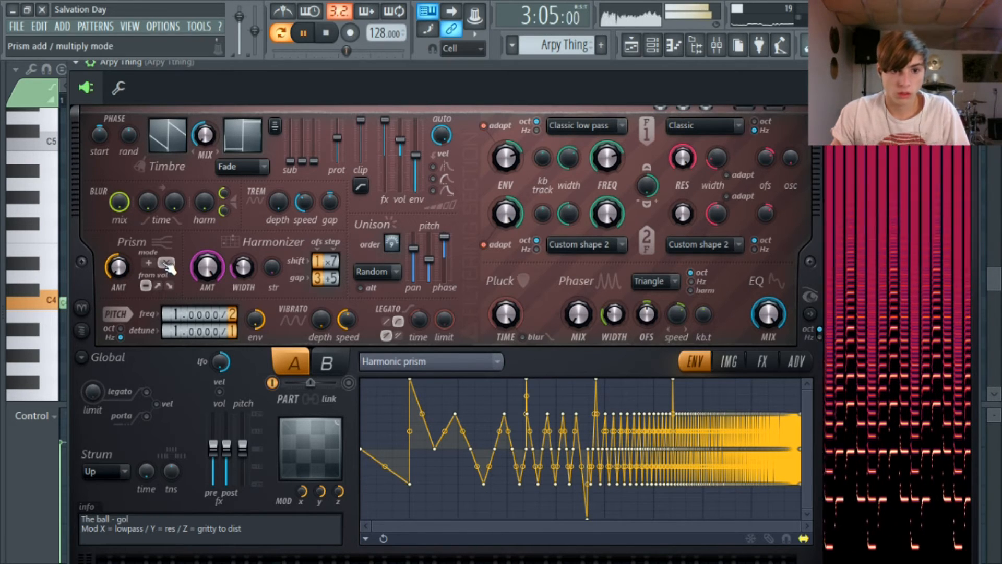
# Step: Stop playback, set the Prism mode to add, and return three Harmonic prism peaks and the deep dip to their neighbours' level
pyautogui.press('space')
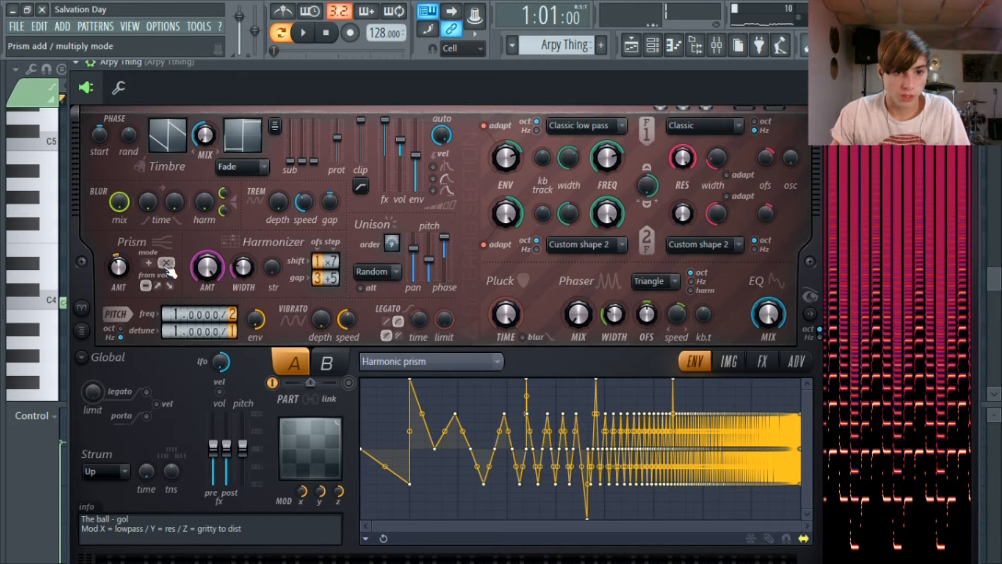
pyautogui.click(149, 263)
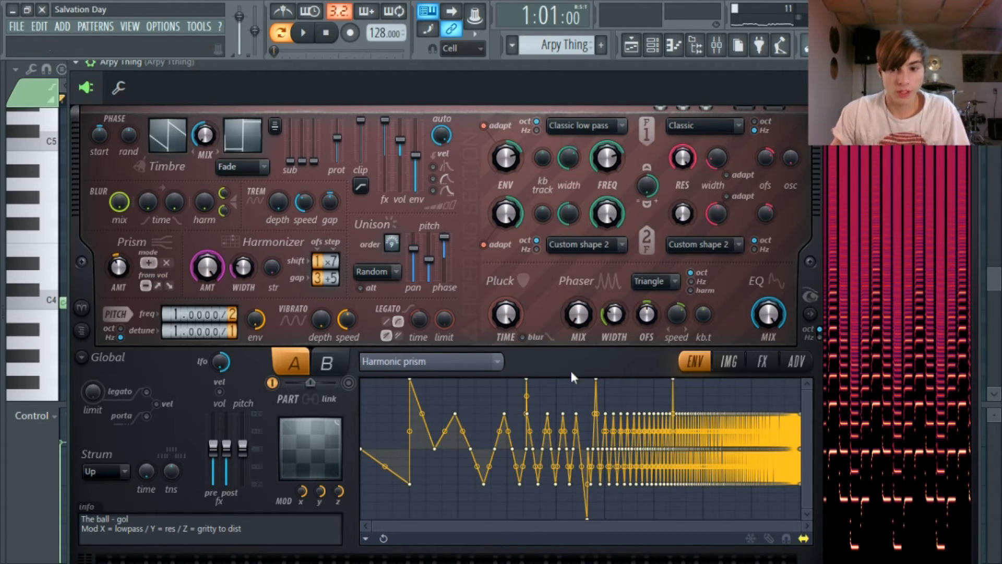
pyautogui.moveTo(597, 382); pyautogui.dragTo(599, 413)
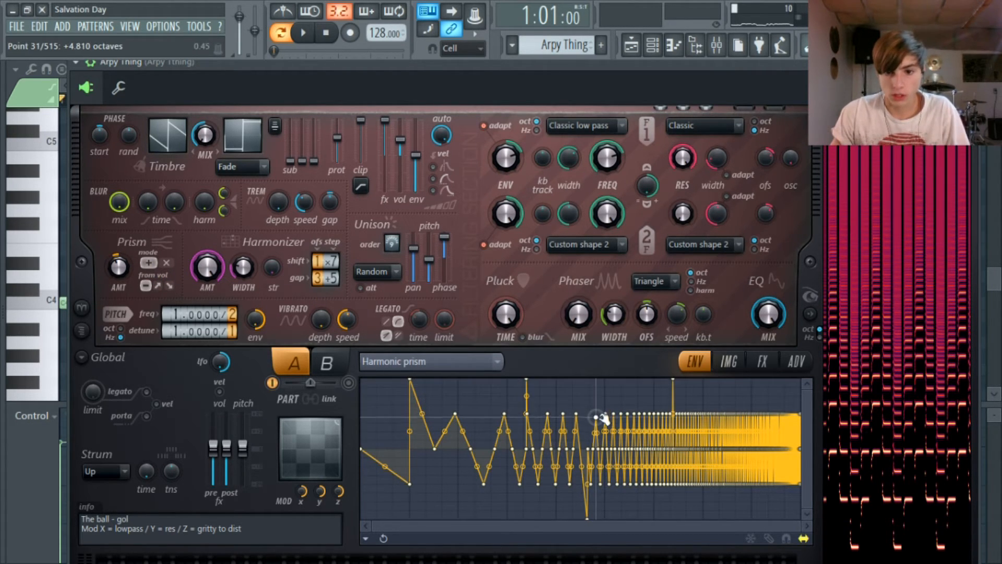
pyautogui.moveTo(673, 381); pyautogui.dragTo(675, 414)
pyautogui.moveTo(526, 380); pyautogui.dragTo(530, 415)
pyautogui.moveTo(586, 519); pyautogui.dragTo(587, 481)
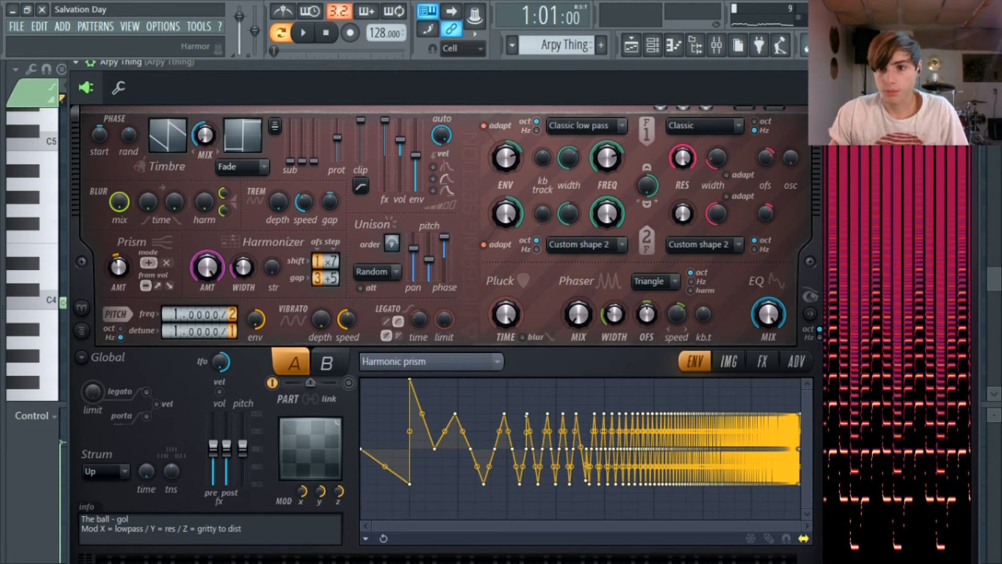
# Step: View the Arpy Thing track's Fruity Reeverb 2 in the mixer and briefly play the song from the Drop marker
pyautogui.click(716, 45)
pyautogui.click(887, 113)
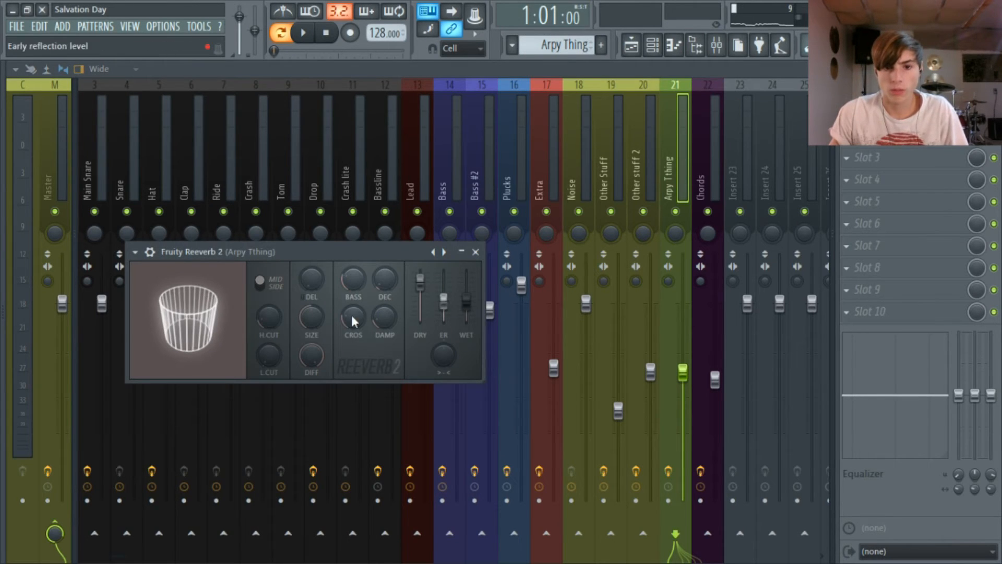
pyautogui.click(631, 46)
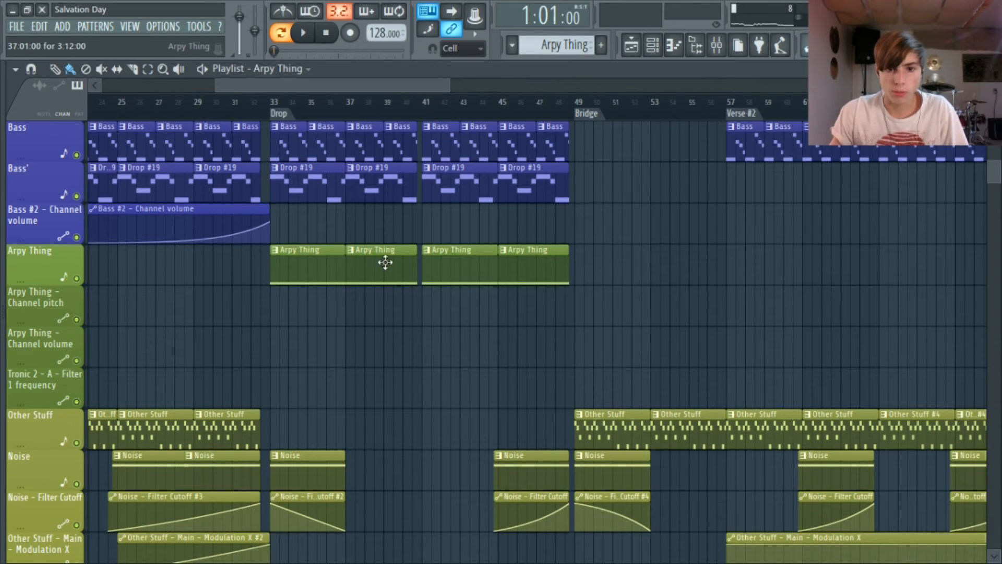
pyautogui.click(280, 104)
pyautogui.click(305, 33)
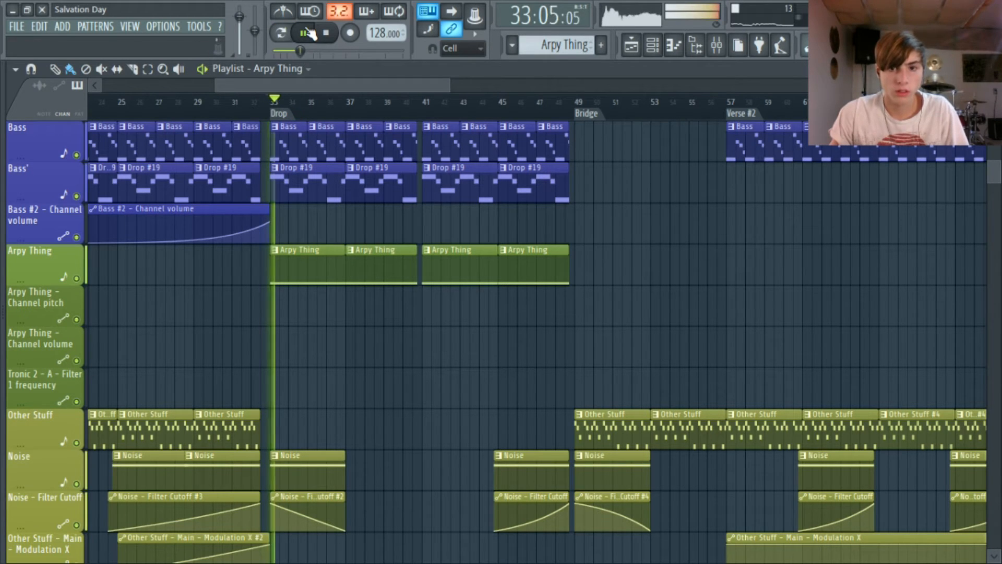
pyautogui.click(326, 33)
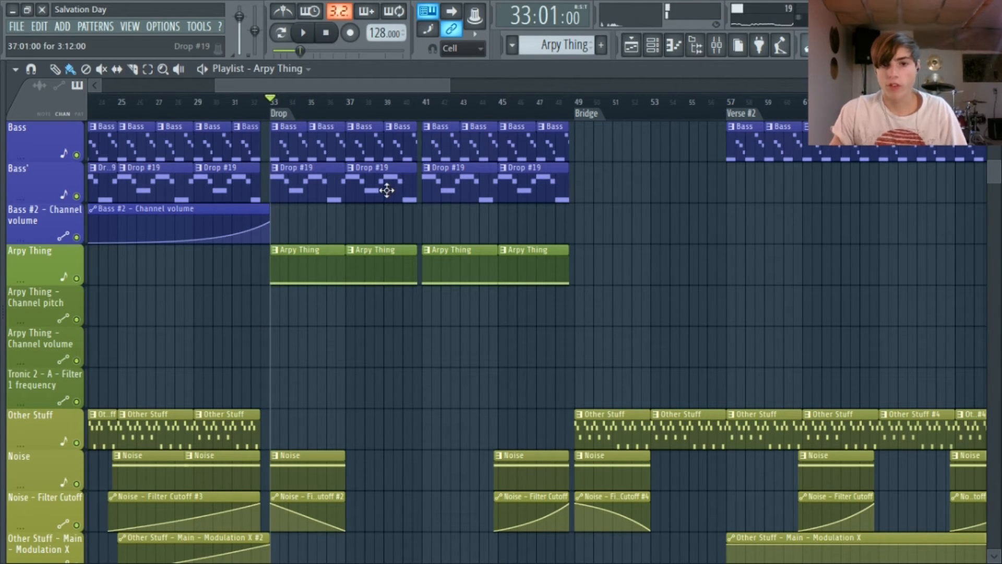
# Step: Open the first Arpy Thing clip in the piano roll and audition its long C4 note in pattern mode
pyautogui.scroll(4, 393, 186)
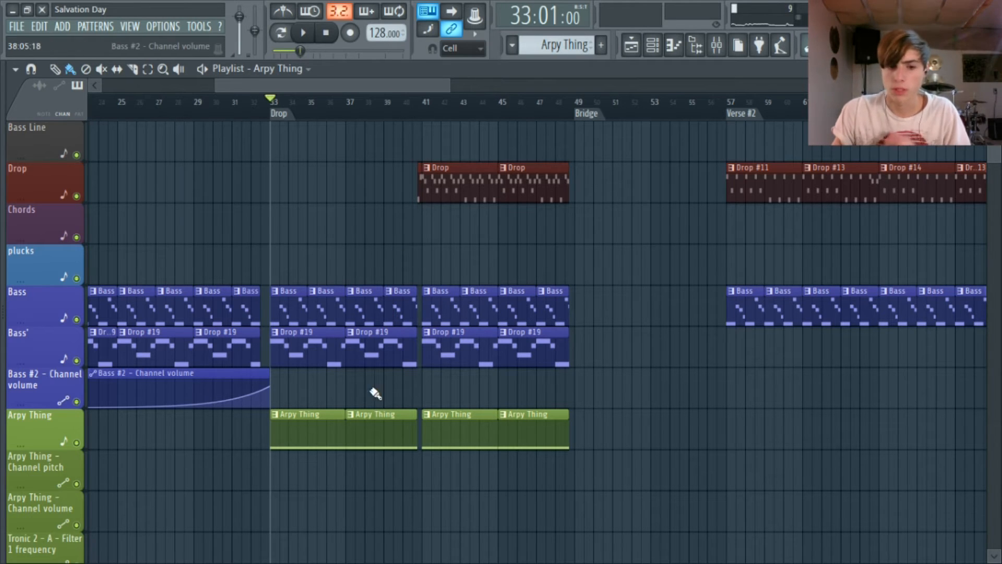
pyautogui.doubleClick(339, 413)
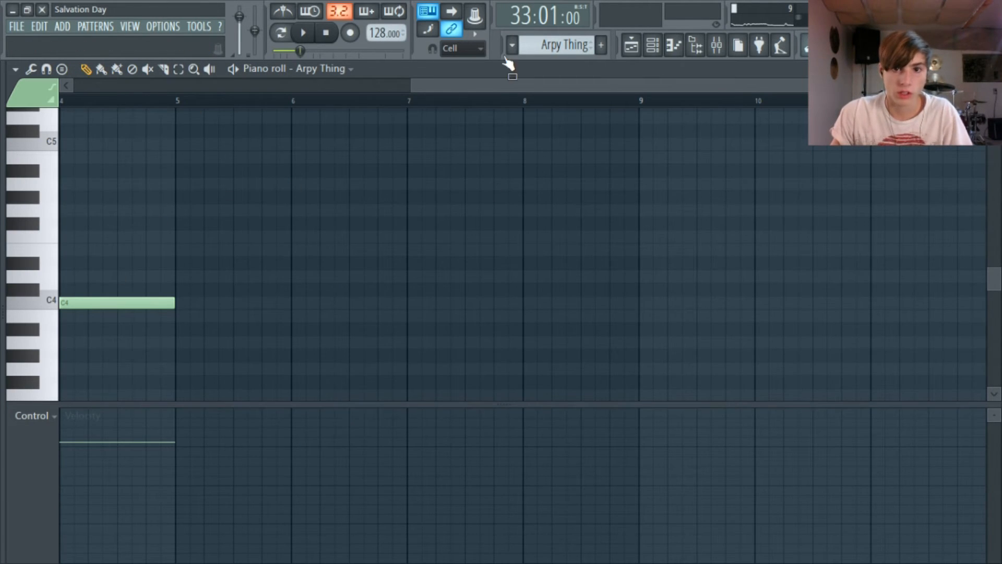
pyautogui.click(280, 33)
pyautogui.click(302, 33)
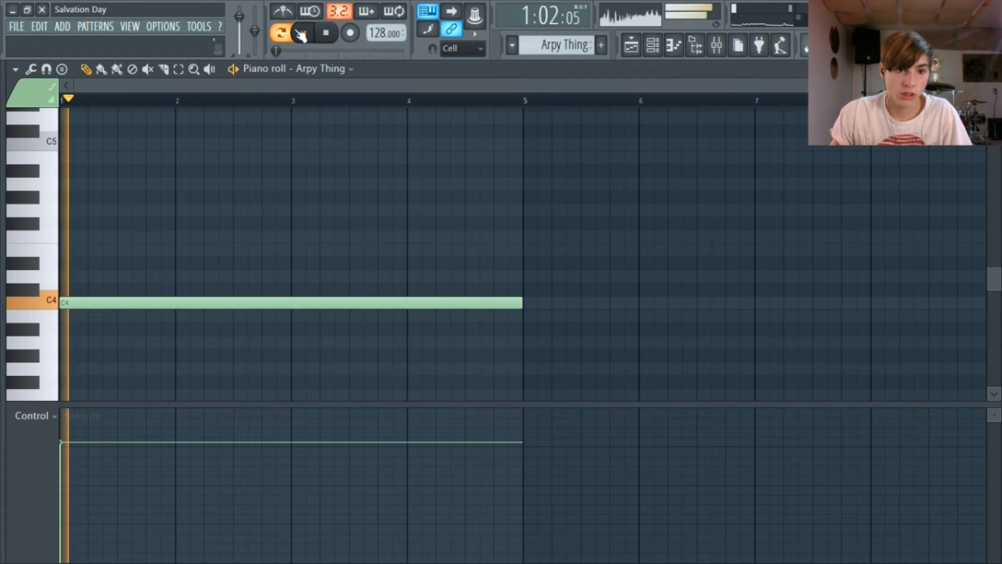
pyautogui.click(301, 35)
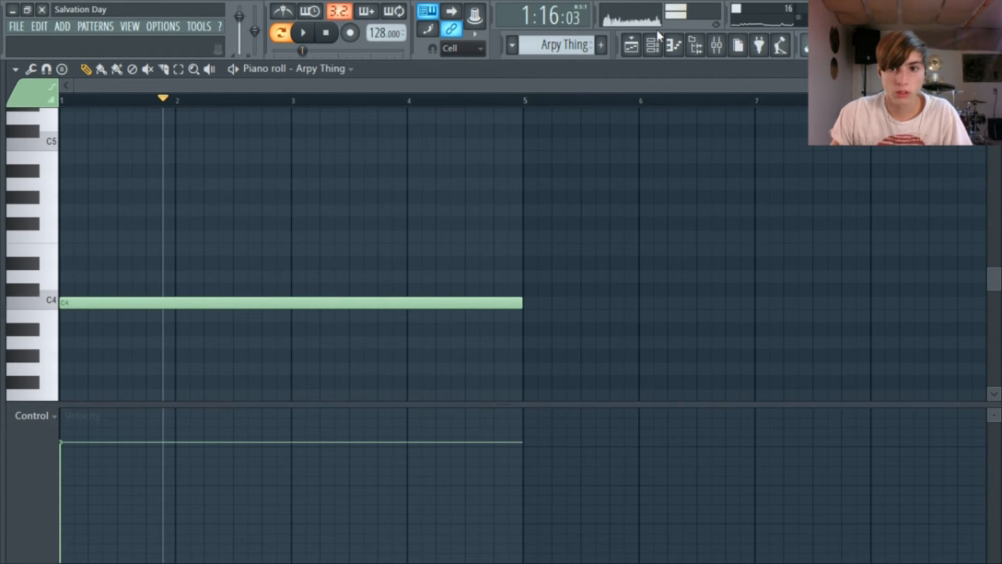
pyautogui.click(631, 45)
pyautogui.click(326, 33)
# Step: Play the song from the Bridge marker and stop after a short listen
pyautogui.hscroll(2, 453, 217)
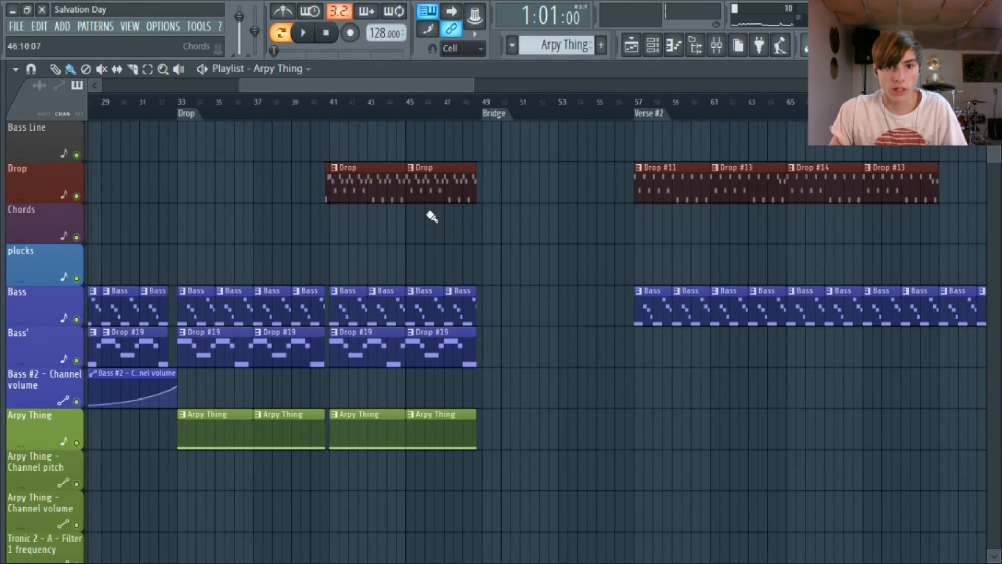
pyautogui.scroll(3, 510, 253)
pyautogui.moveTo(444, 85); pyautogui.dragTo(481, 85)
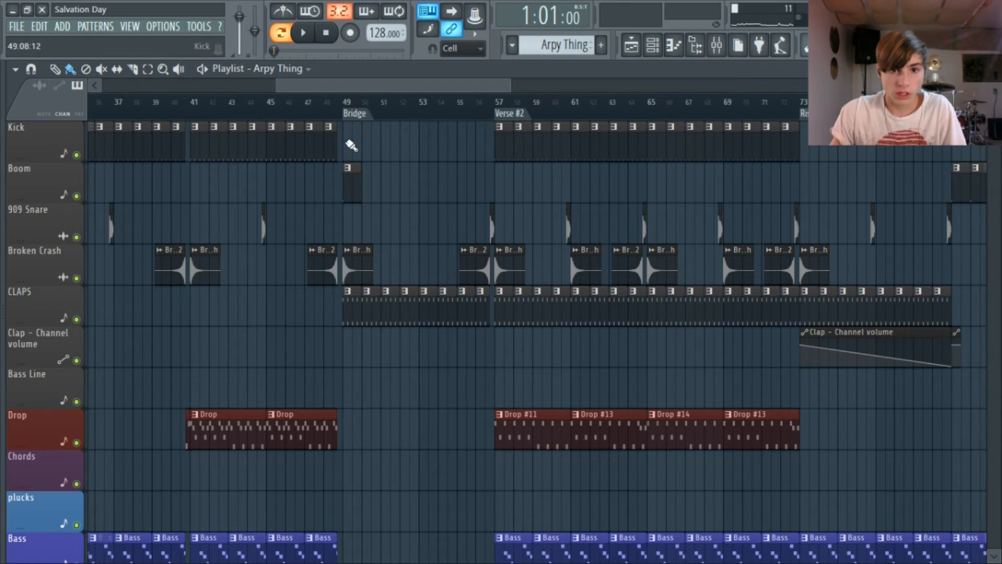
pyautogui.click(348, 107)
pyautogui.click(309, 37)
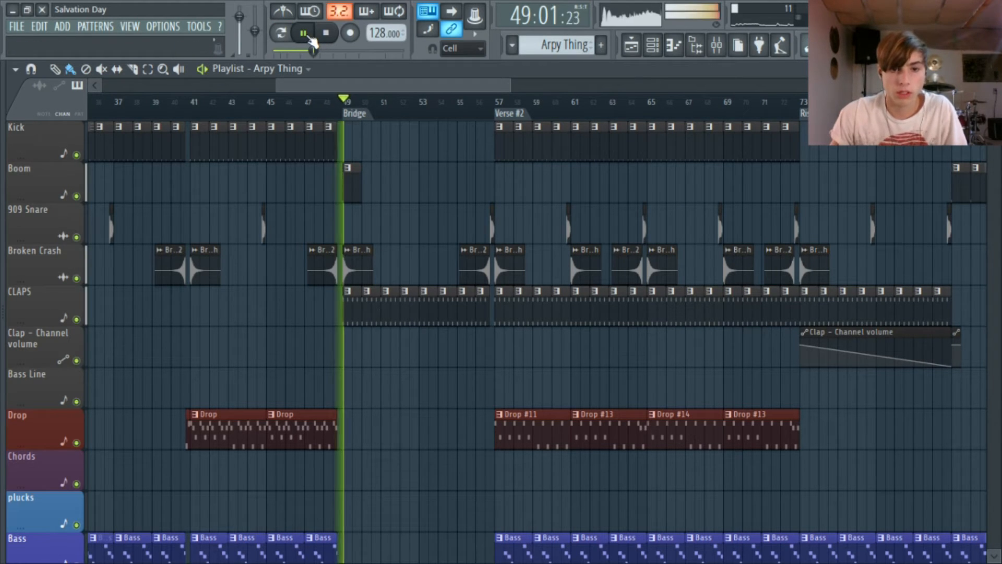
pyautogui.moveTo(402, 86); pyautogui.dragTo(410, 86)
pyautogui.click(327, 36)
# Step: Open a CLAPS clip from the Bridge in the piano roll and play its pattern
pyautogui.doubleClick(366, 296)
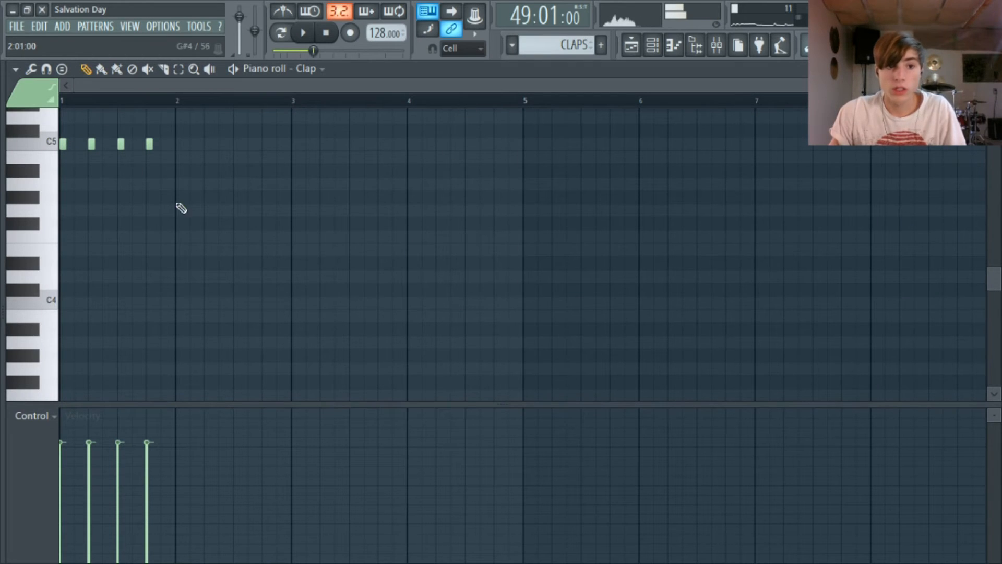
pyautogui.scroll(4, 198, 198)
pyautogui.scroll(-1, 200, 191)
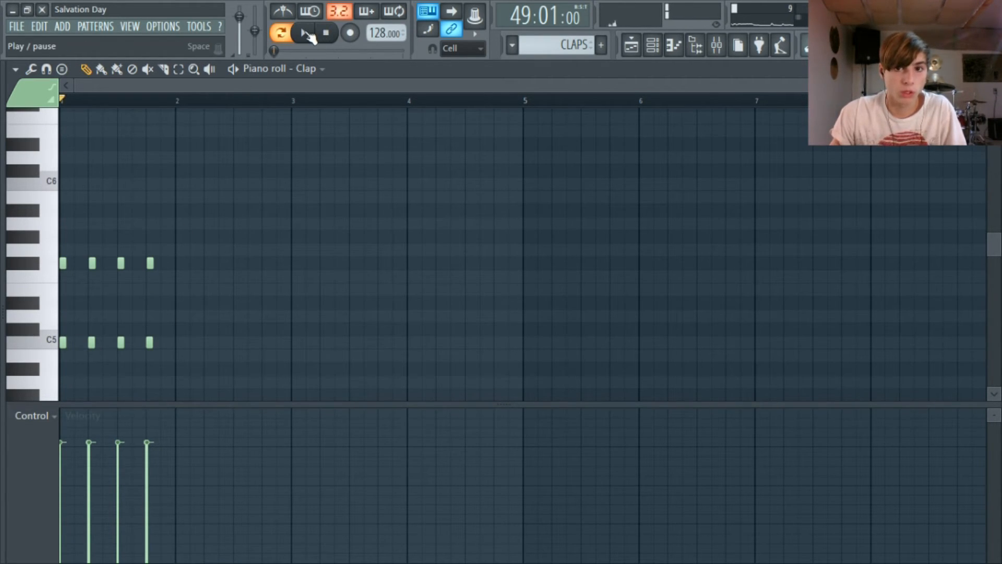
pyautogui.click(309, 37)
pyautogui.click(329, 41)
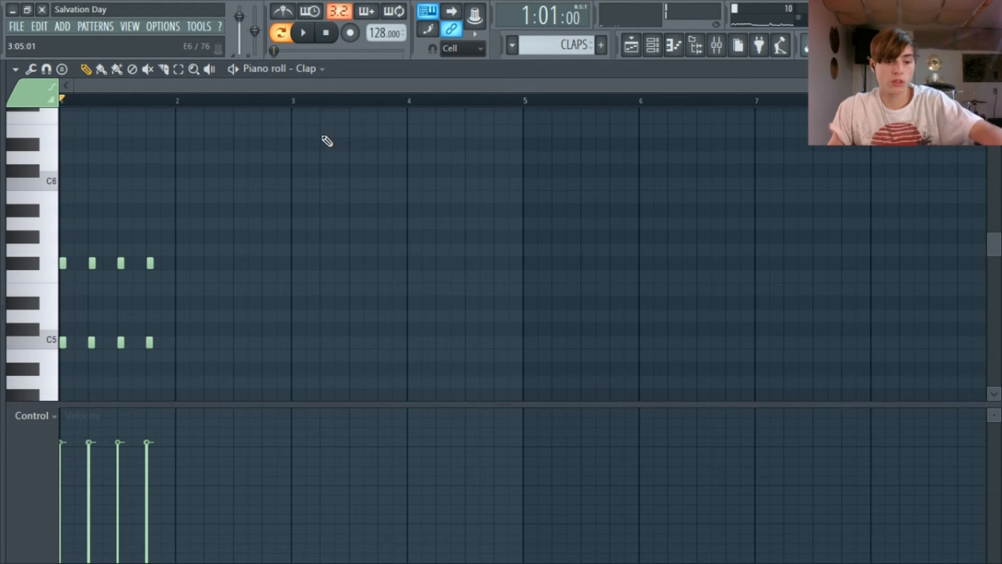
# Step: Delete all four F#5 notes from the clap pattern while it plays, leaving the C5 claps in place
pyautogui.scroll(4, 335, 119)
pyautogui.moveTo(334, 85); pyautogui.dragTo(10, 164)
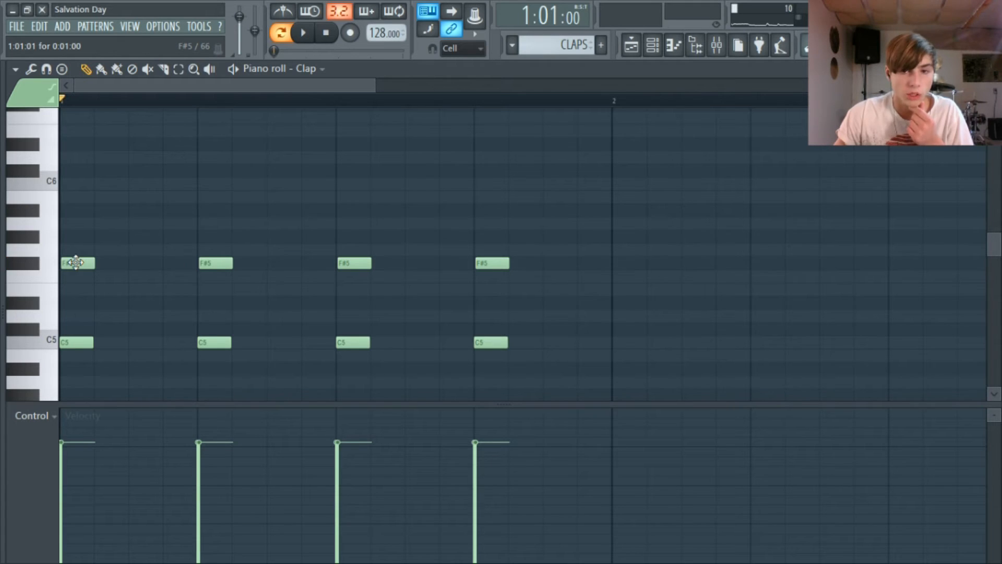
pyautogui.doubleClick(205, 258)
pyautogui.click(591, 186)
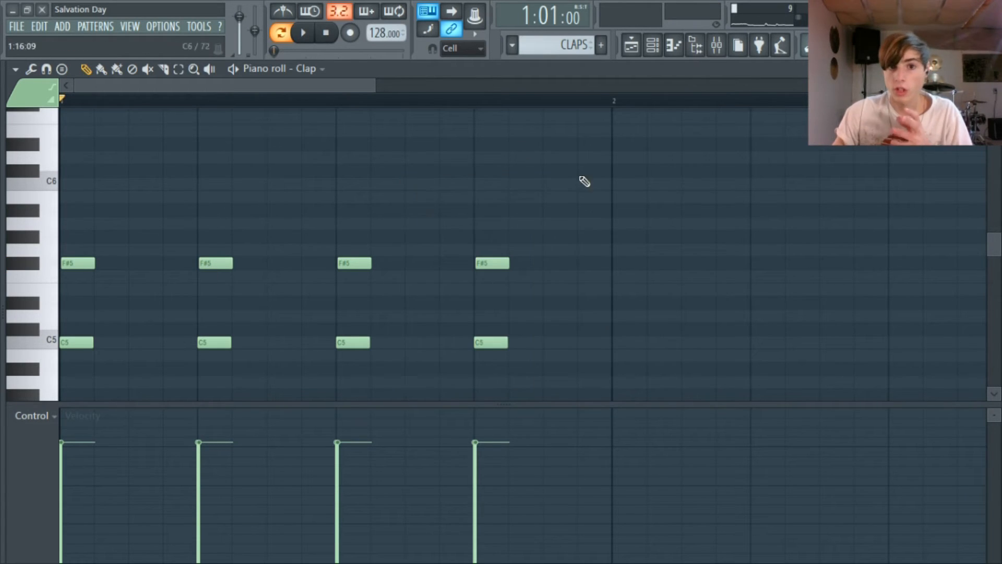
pyautogui.click(306, 34)
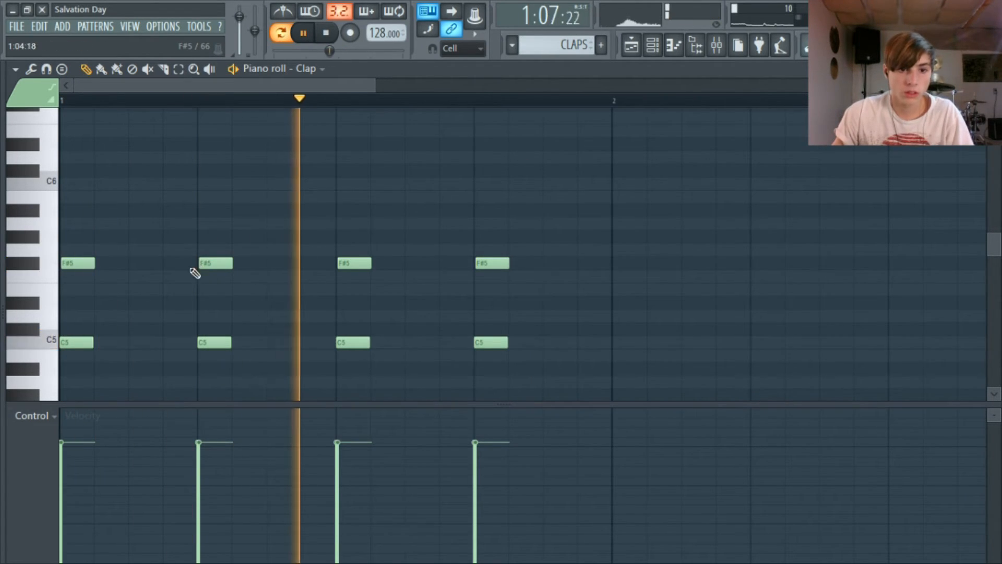
pyautogui.rightClick(208, 263)
pyautogui.rightClick(73, 263)
pyautogui.rightClick(353, 264)
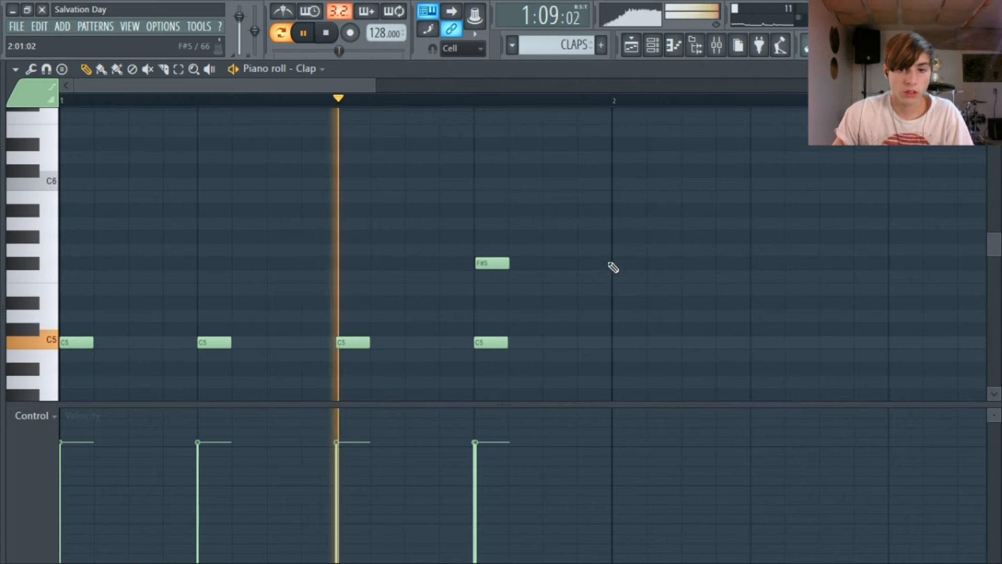
pyautogui.rightClick(491, 263)
# Step: Restore the last deleted F#5 note, place an F#5 note on the second beat, and stop playback
pyautogui.hotkey('ctrl', 'z')
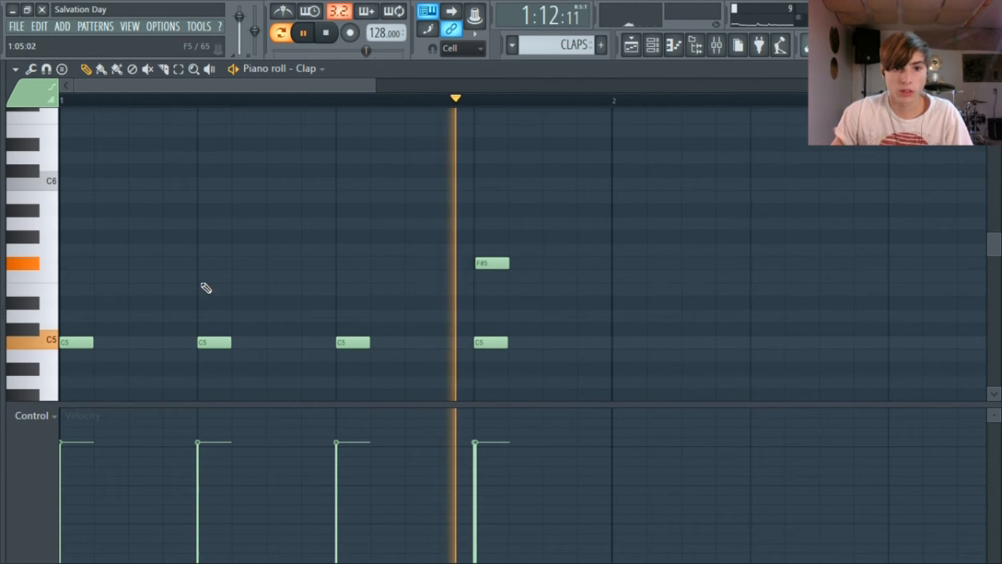
pyautogui.click(202, 264)
pyautogui.press('space')
# Step: Reopen the clap pattern, add a C6 note on the second beat and a D6 on the fourth, and play it
pyautogui.click(632, 46)
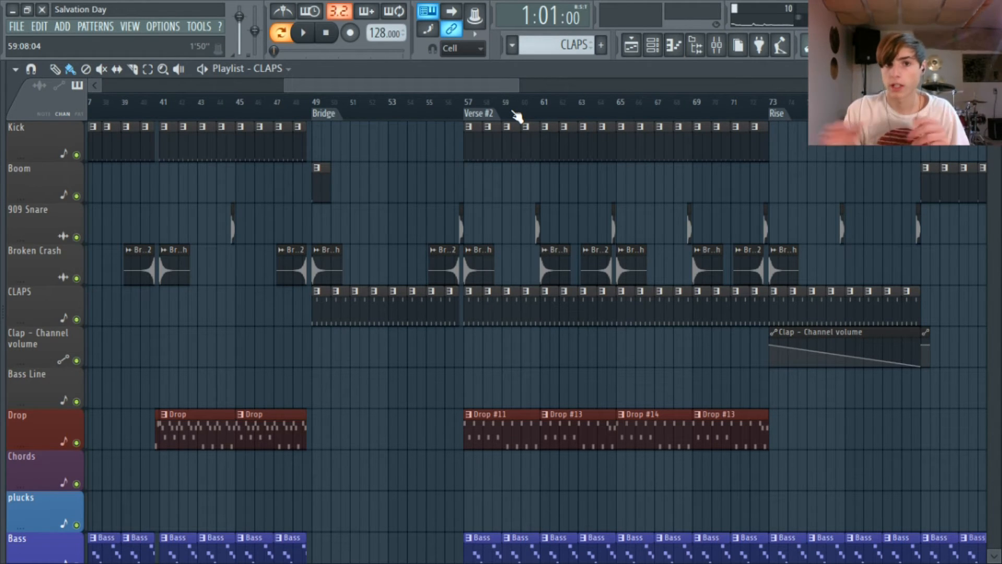
pyautogui.doubleClick(390, 307)
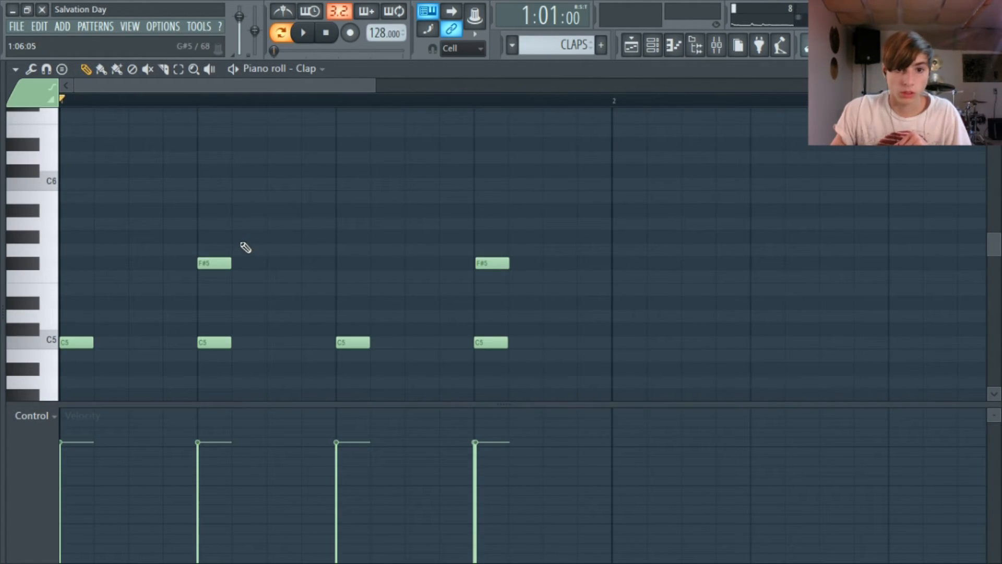
pyautogui.click(206, 183)
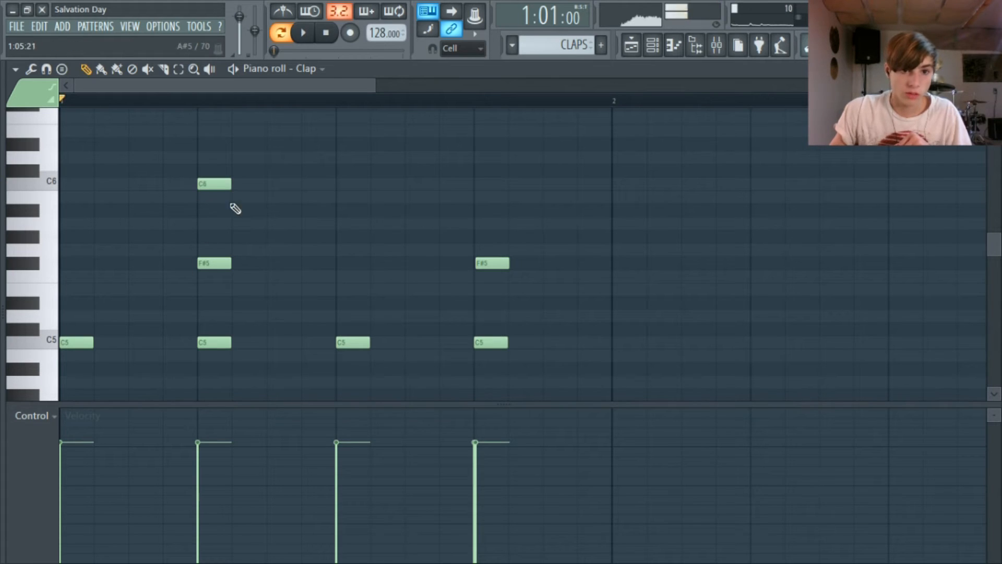
pyautogui.click(486, 157)
pyautogui.click(302, 32)
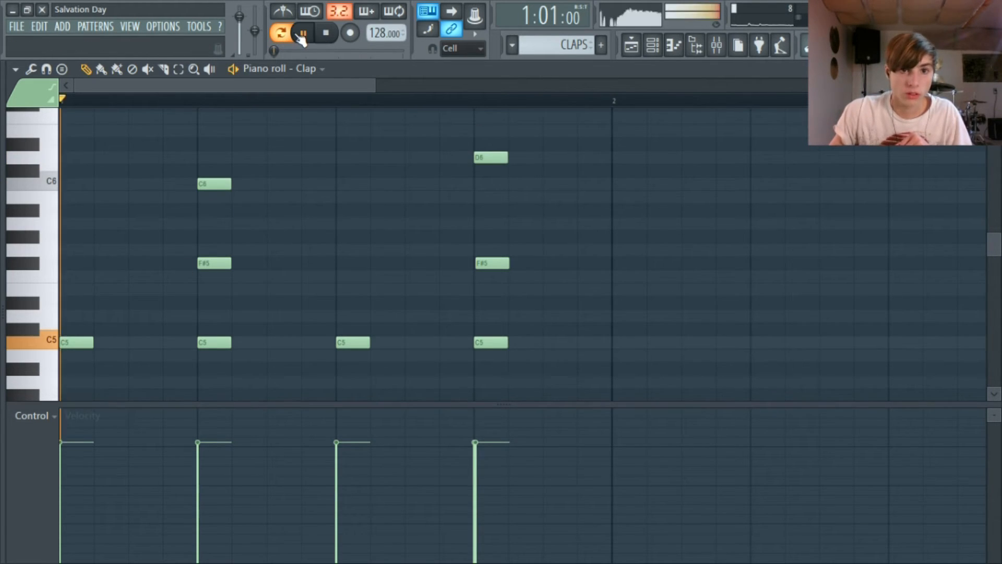
# Step: Try an E4 note, and an A4 note instead, below the C5 clap on the second beat
pyautogui.scroll(-3, 286, 274)
pyautogui.click(210, 328)
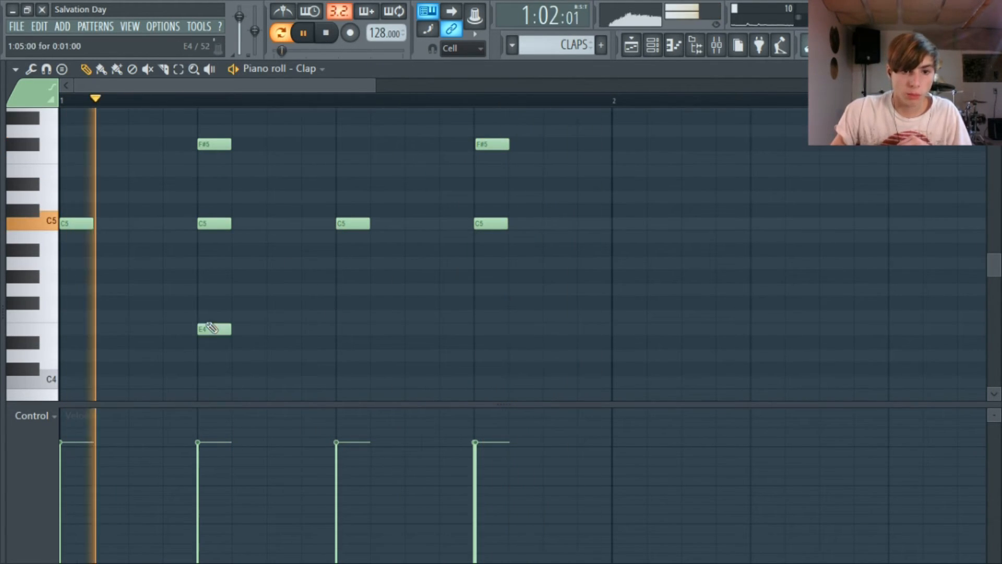
pyautogui.rightClick(207, 328)
pyautogui.click(202, 269)
pyautogui.scroll(2, 290, 350)
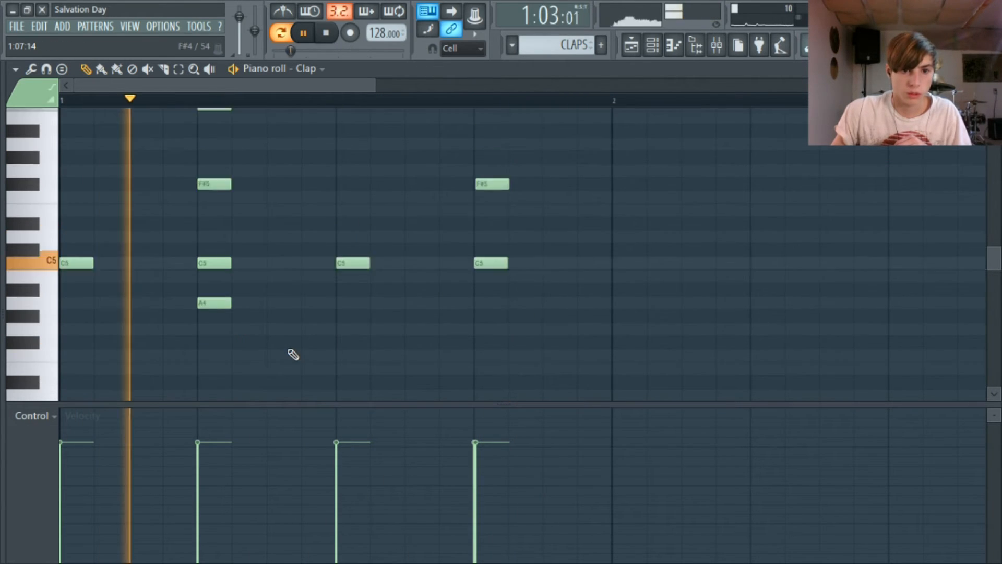
# Step: Delete the A4, F#5 and C6 notes on the second beat of the clap pattern, keeping only C5
pyautogui.rightClick(222, 342)
pyautogui.rightClick(213, 225)
pyautogui.rightClick(214, 144)
pyautogui.moveTo(493, 101); pyautogui.dragTo(493, 175)
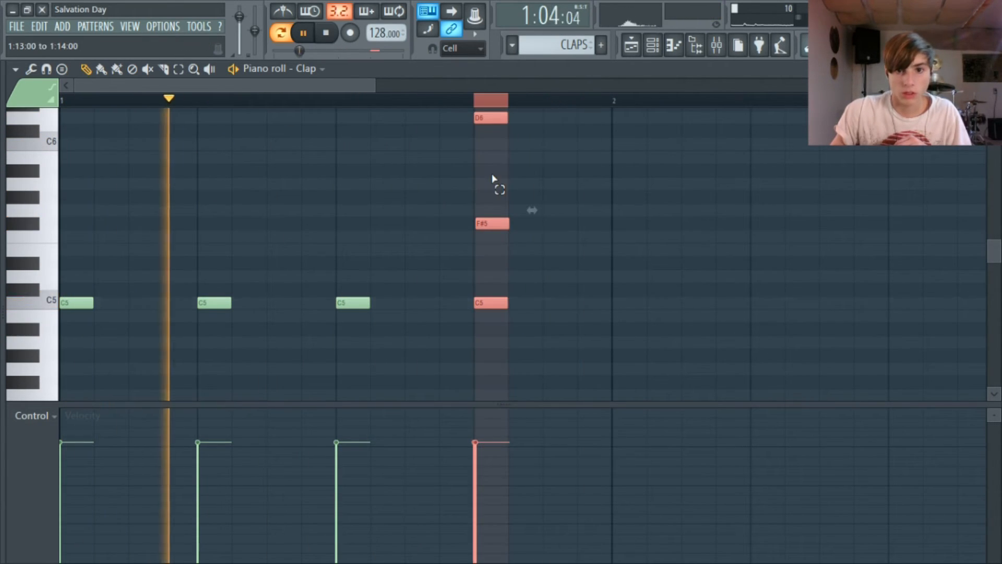
pyautogui.click(183, 73)
pyautogui.click(524, 100)
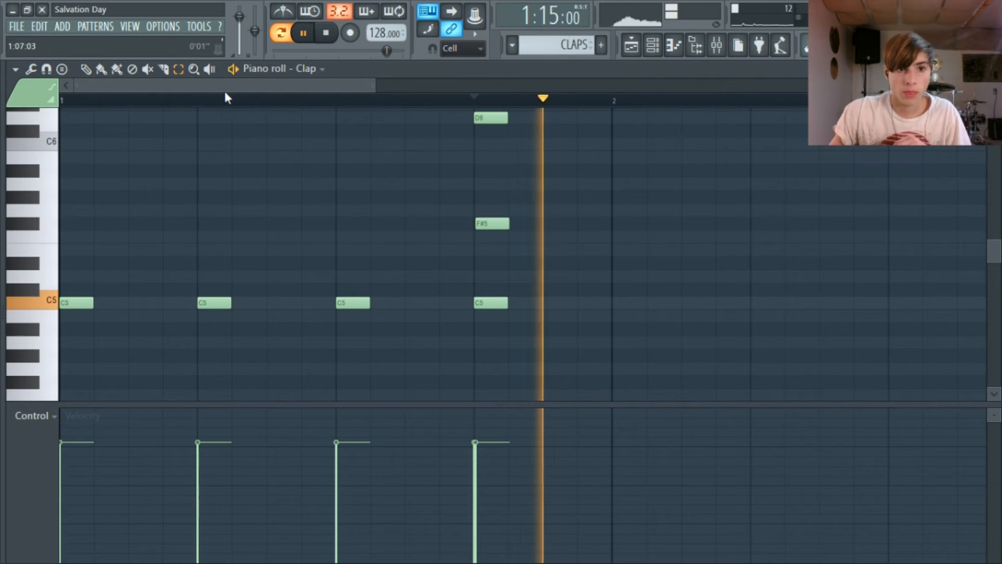
pyautogui.click(102, 70)
# Step: Stop the clap pattern, return to the playlist, and open the Drop #11 clip at Verse #2 in the piano roll
pyautogui.click(325, 34)
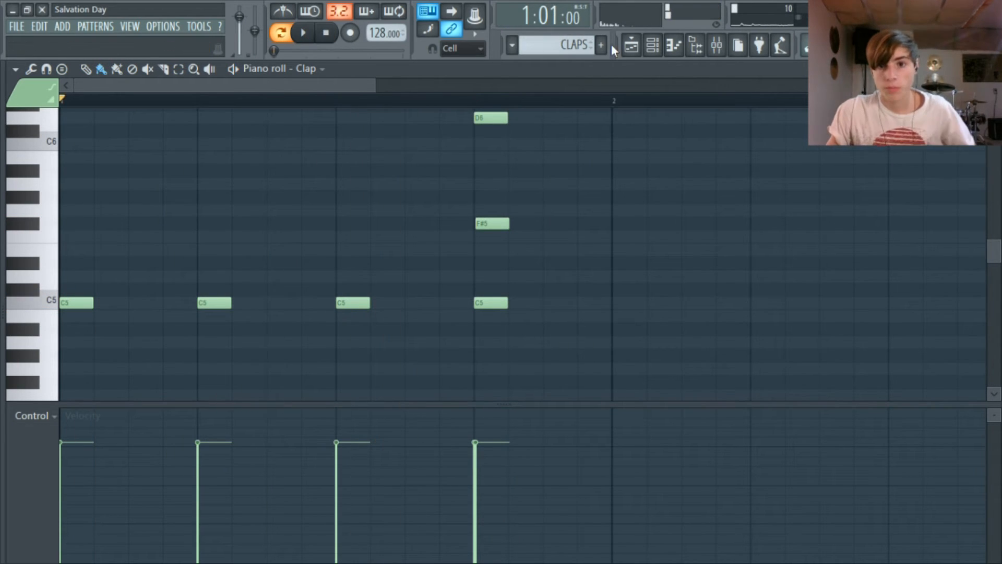
pyautogui.click(631, 46)
pyautogui.moveTo(478, 84); pyautogui.dragTo(498, 83)
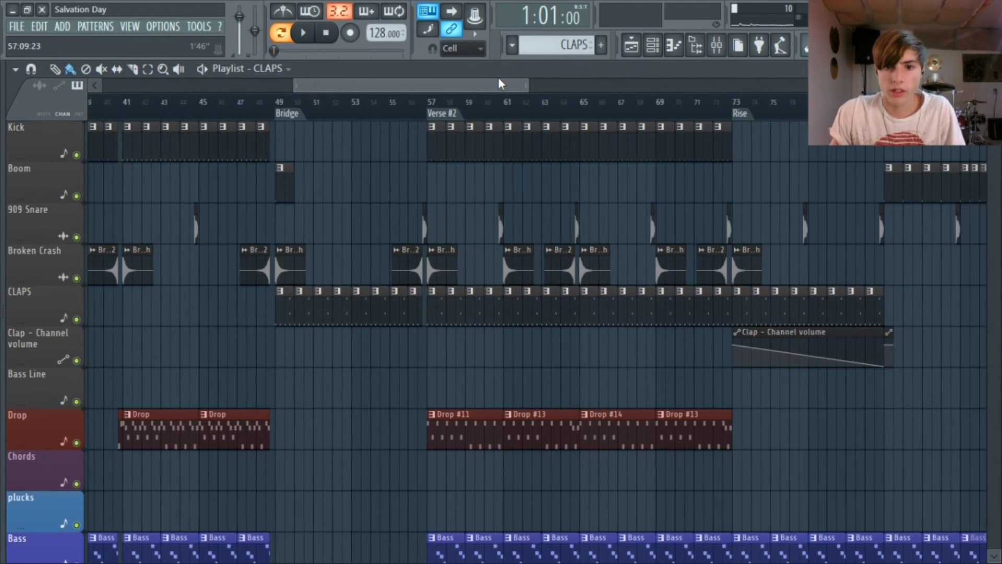
pyautogui.scroll(-3, 569, 297)
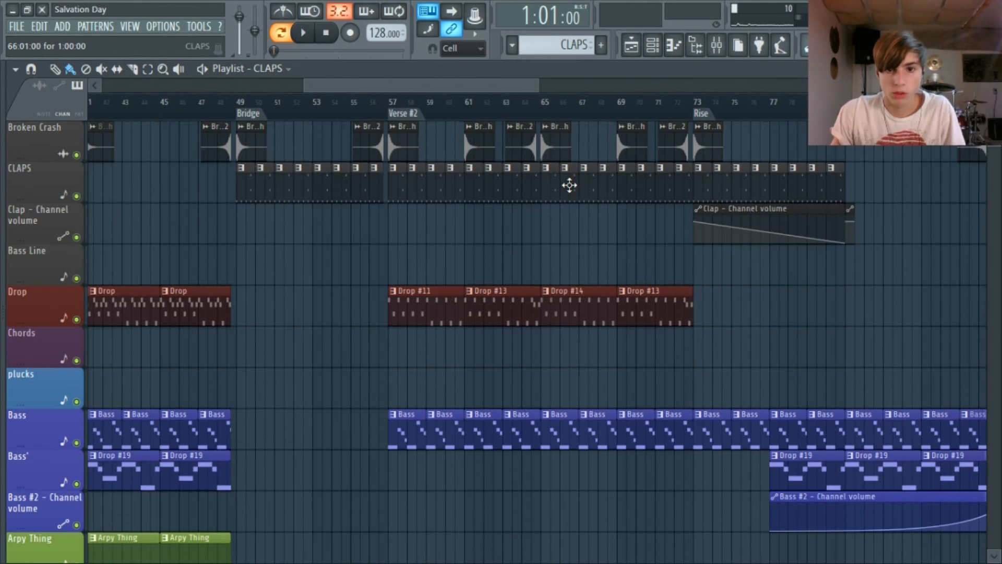
pyautogui.doubleClick(456, 304)
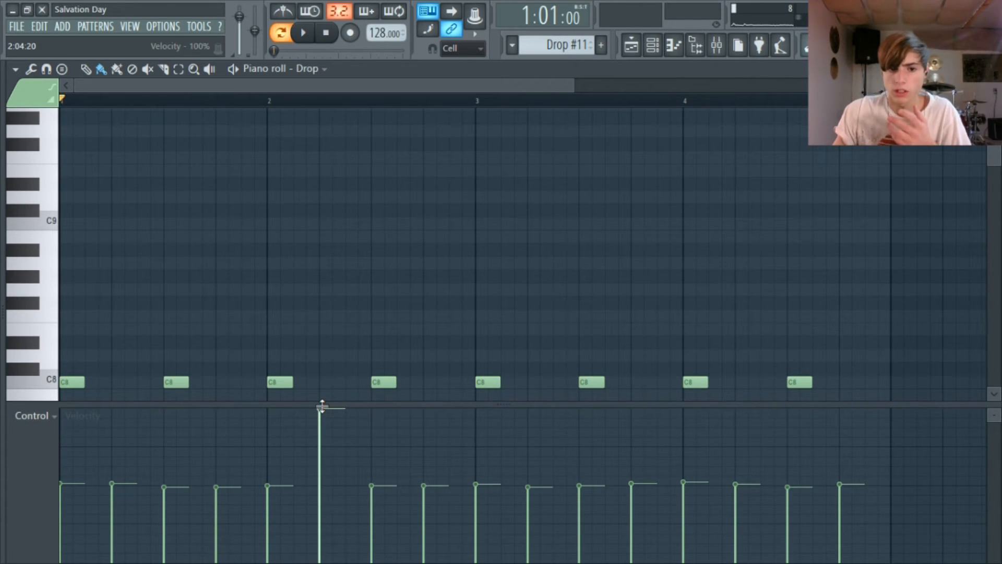
# Step: Shrink the velocity lane of the Drop #11 pattern to reveal the A7 and G7 notes, and play the pattern
pyautogui.moveTo(322, 406); pyautogui.dragTo(315, 486)
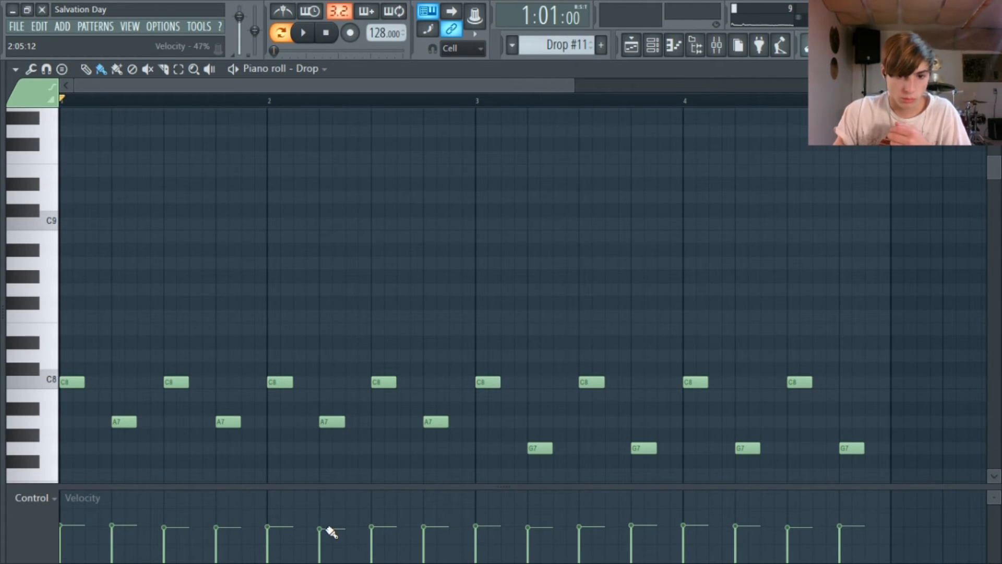
pyautogui.click(302, 33)
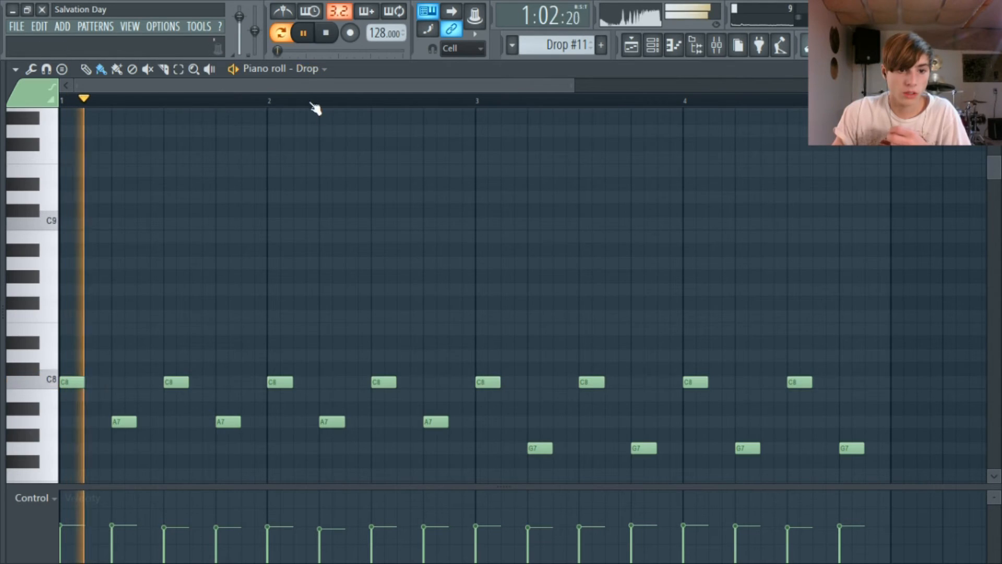
pyautogui.scroll(-3, 405, 139)
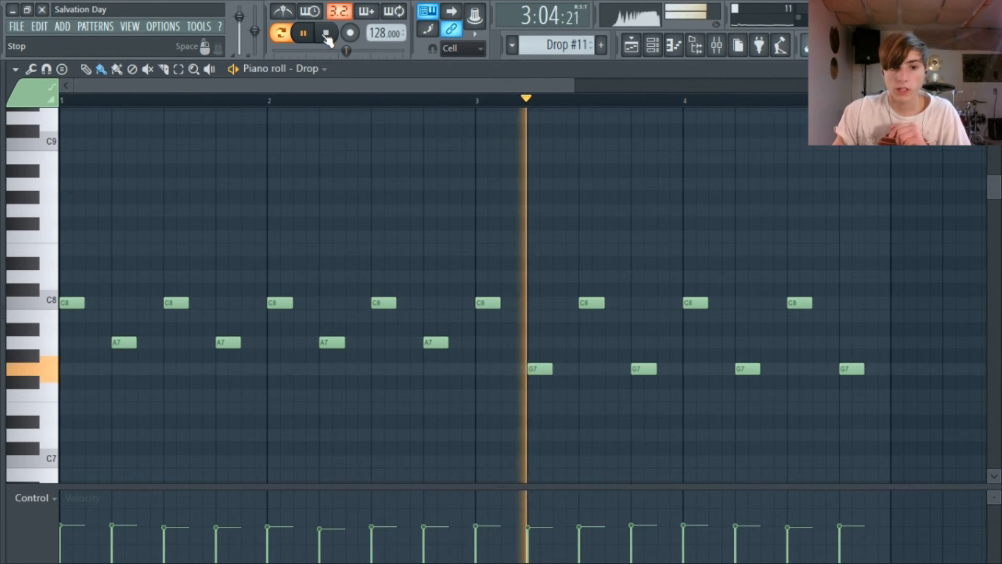
# Step: Try an A#7 note between the first C8 and A7 notes of Drop #11, remove it and stop playback
pyautogui.click(89, 329)
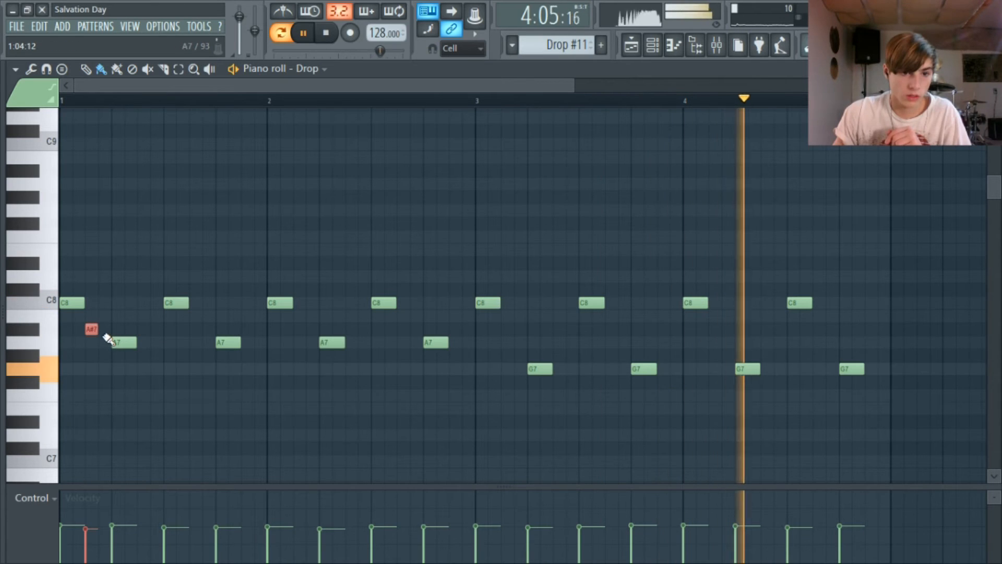
pyautogui.moveTo(97, 329)
pyautogui.mouseDown()
pyautogui.moveTo(111, 329)
pyautogui.moveTo(98, 316)
pyautogui.mouseUp()
pyautogui.click(281, 33)
pyautogui.click(282, 34)
pyautogui.press('space')
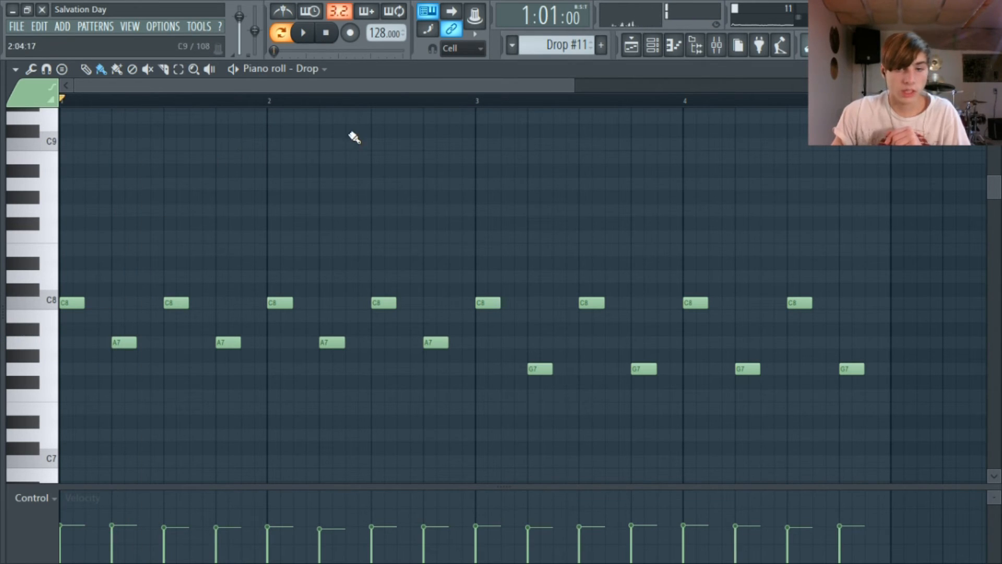
# Step: Open the Drop channel's Harmor synth from the channel rack and expand its spectrum display
pyautogui.click(652, 46)
pyautogui.click(476, 280)
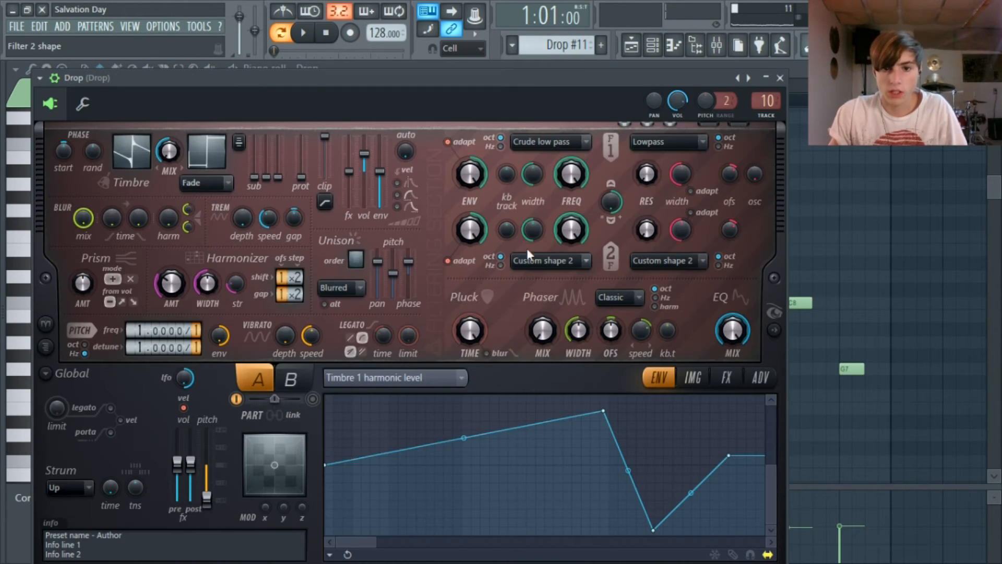
pyautogui.moveTo(533, 99); pyautogui.dragTo(555, 90)
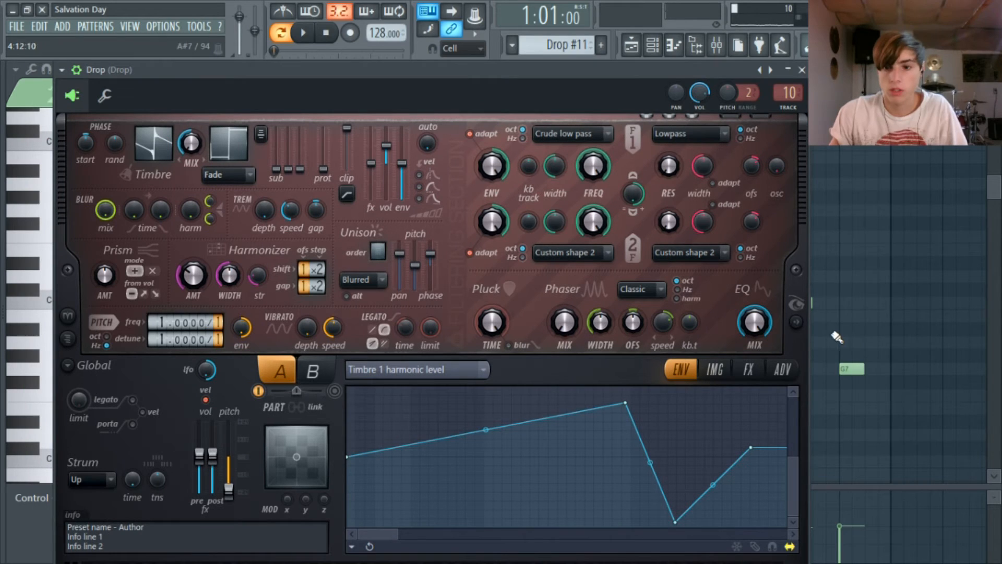
pyautogui.click(796, 321)
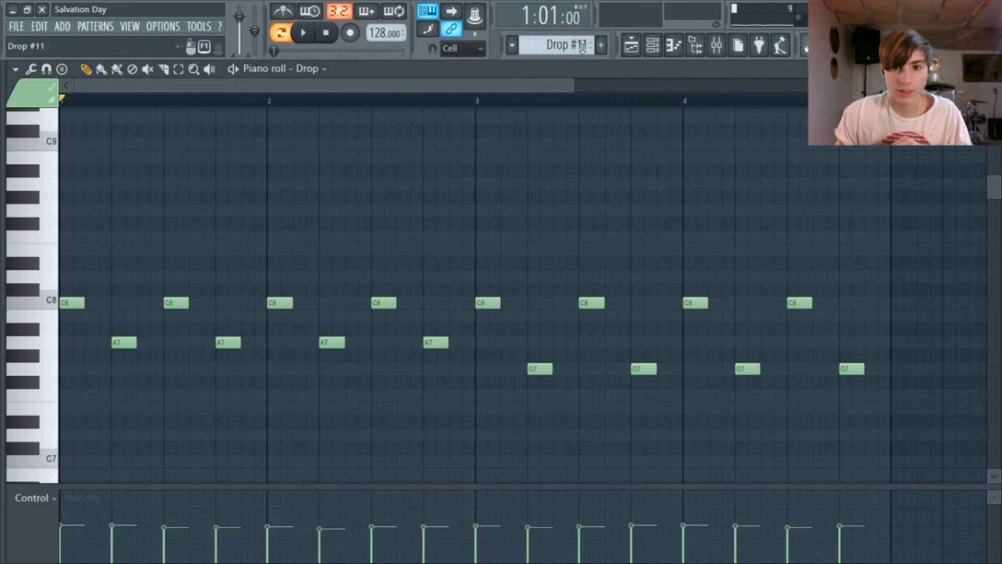
# Step: Reopen the Drop channel's Harmor synth and examine its full spectrum display, moving the window to bring it into view
pyautogui.click(651, 46)
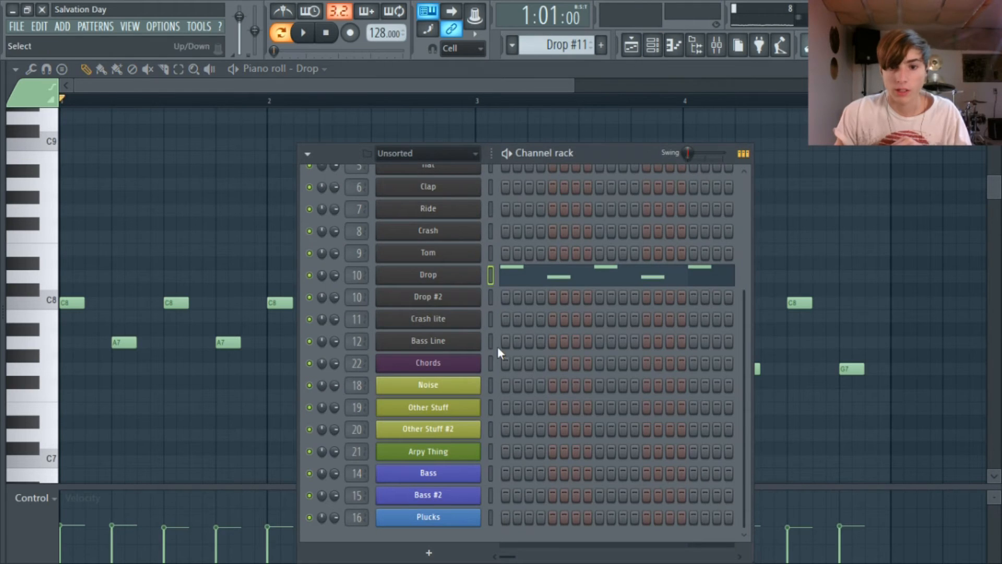
pyautogui.click(444, 280)
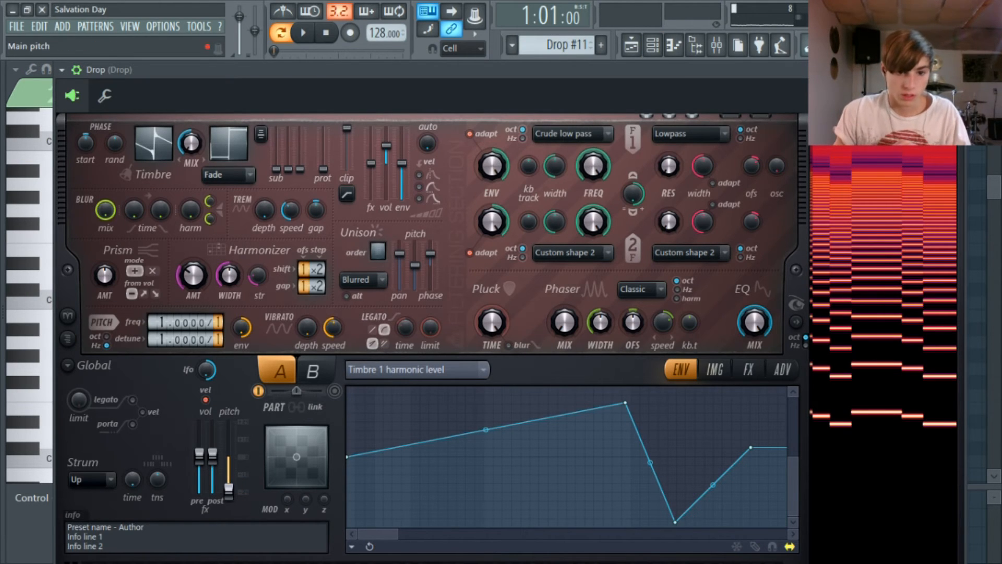
pyautogui.moveTo(636, 69); pyautogui.dragTo(631, 69)
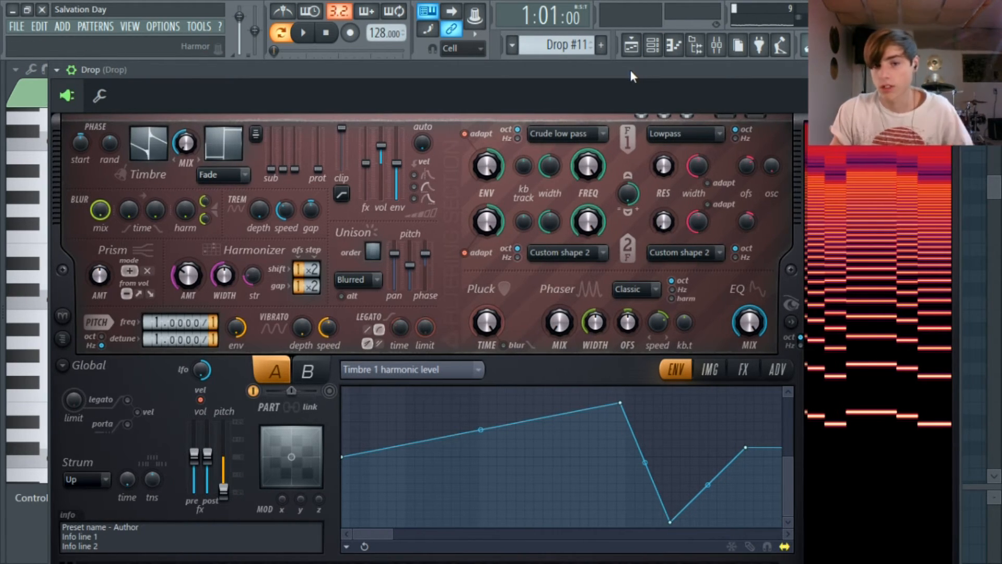
pyautogui.click(952, 69)
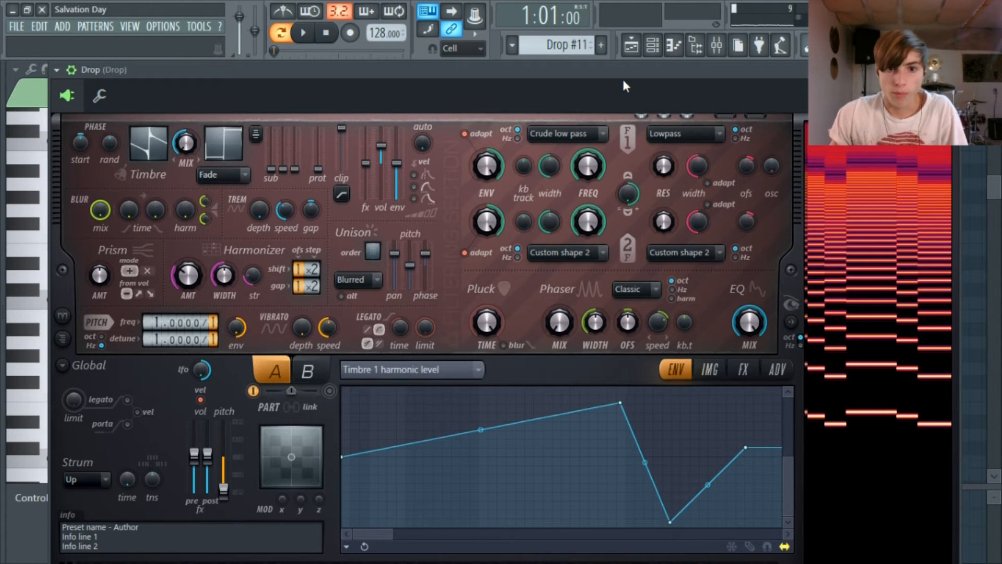
pyautogui.moveTo(625, 85); pyautogui.dragTo(614, 82)
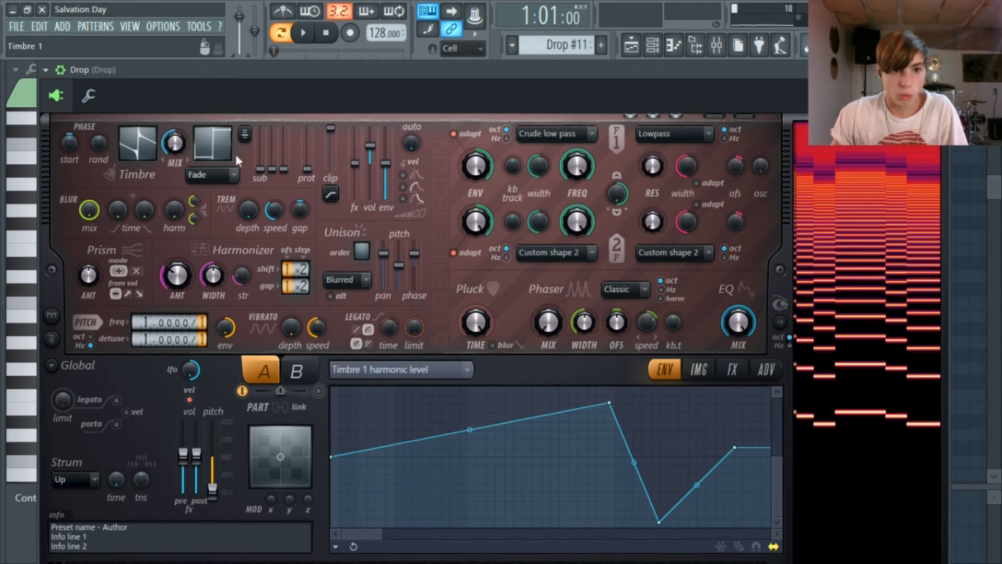
pyautogui.moveTo(371, 531)
pyautogui.mouseDown()
pyautogui.moveTo(434, 538)
pyautogui.moveTo(350, 536)
pyautogui.moveTo(365, 532)
pyautogui.mouseUp()
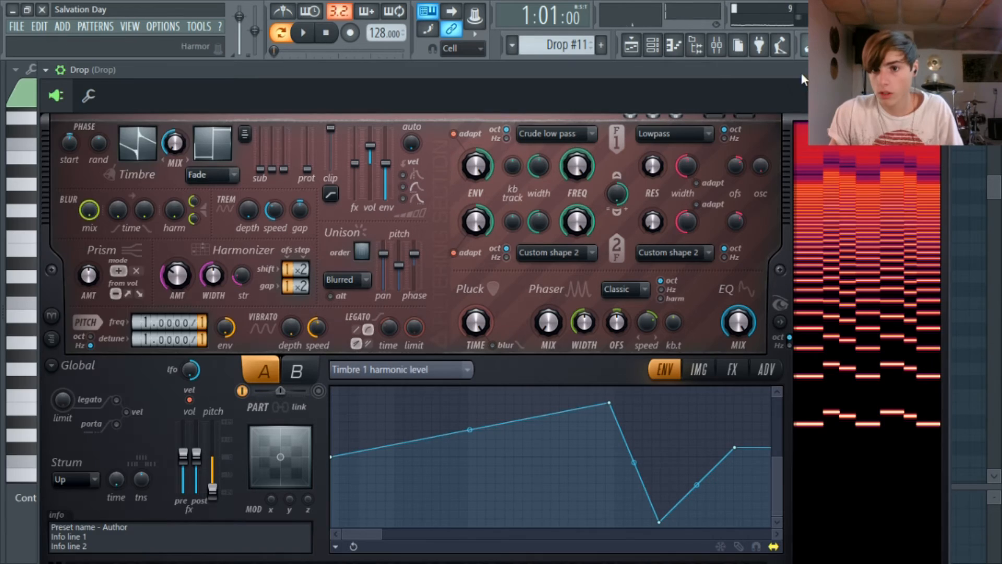
pyautogui.moveTo(801, 75); pyautogui.dragTo(601, 75)
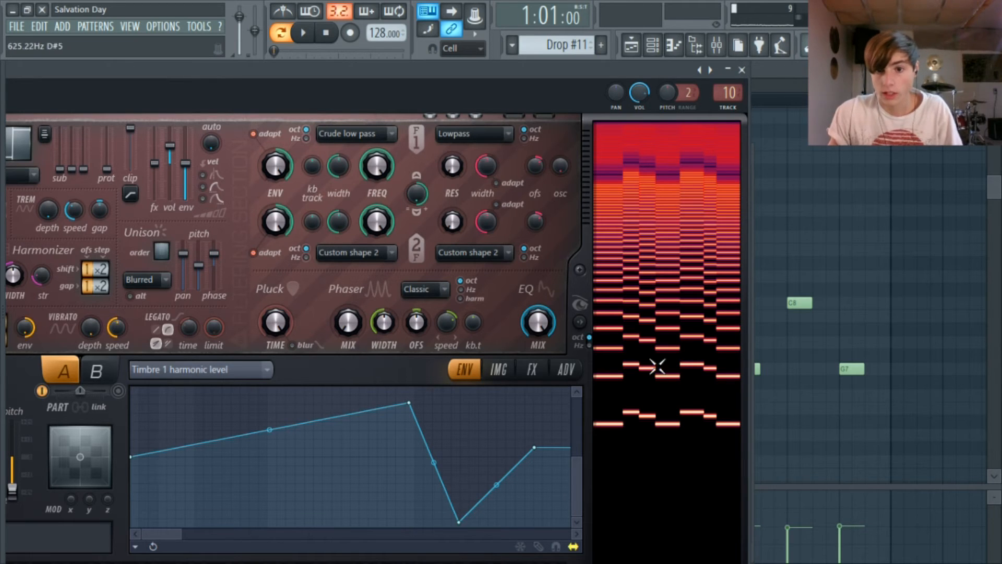
pyautogui.moveTo(567, 73); pyautogui.dragTo(646, 49)
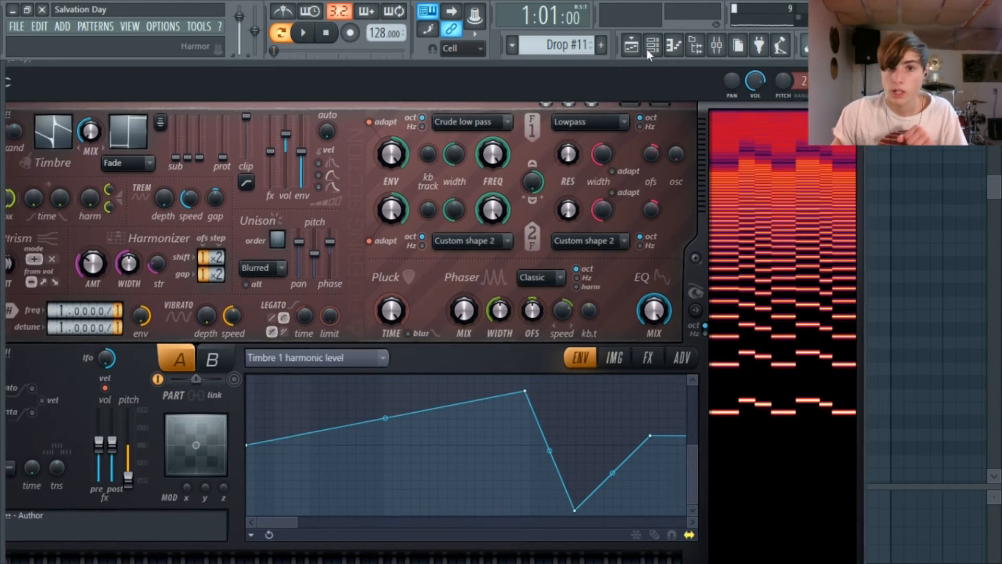
# Step: Add Fruity Parametric EQ 2 to effect slot 4 of the Drop mixer track
pyautogui.click(717, 47)
pyautogui.click(919, 181)
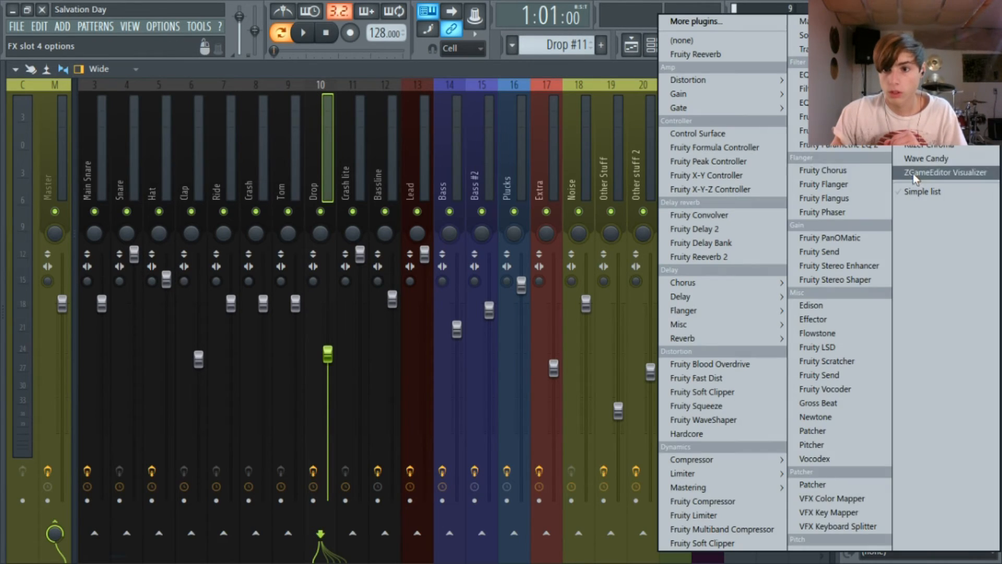
pyautogui.click(840, 145)
pyautogui.moveTo(366, 157); pyautogui.dragTo(410, 117)
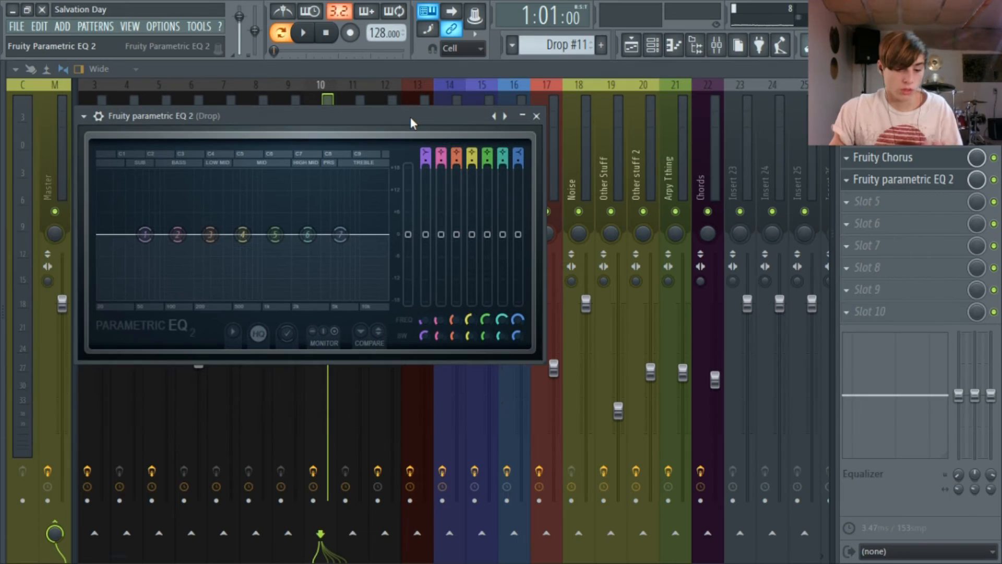
# Step: Play the drop and boost the EQ's band 7 high shelf to the maximum, trying different treble frequencies
pyautogui.press('space')
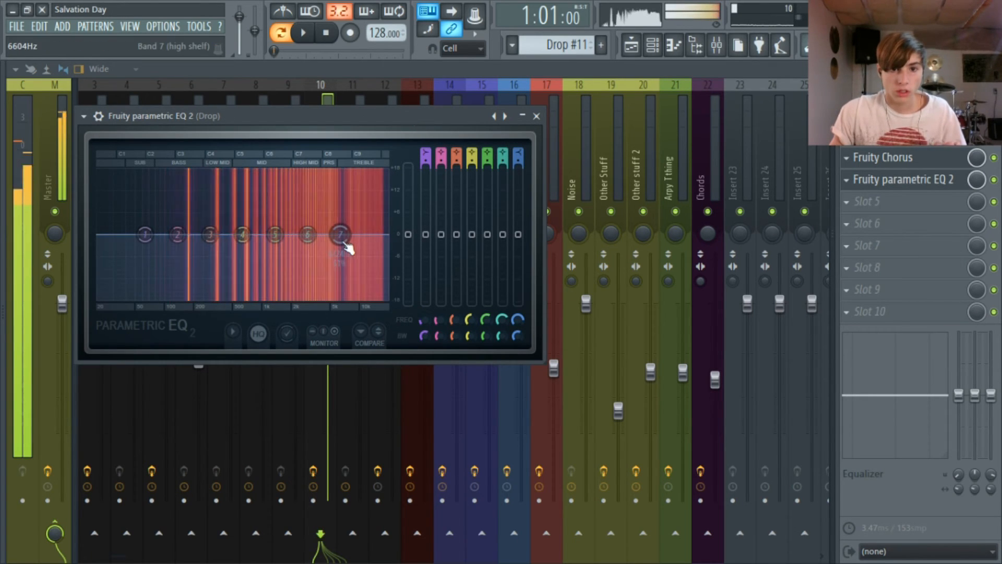
pyautogui.moveTo(340, 234); pyautogui.dragTo(365, 173)
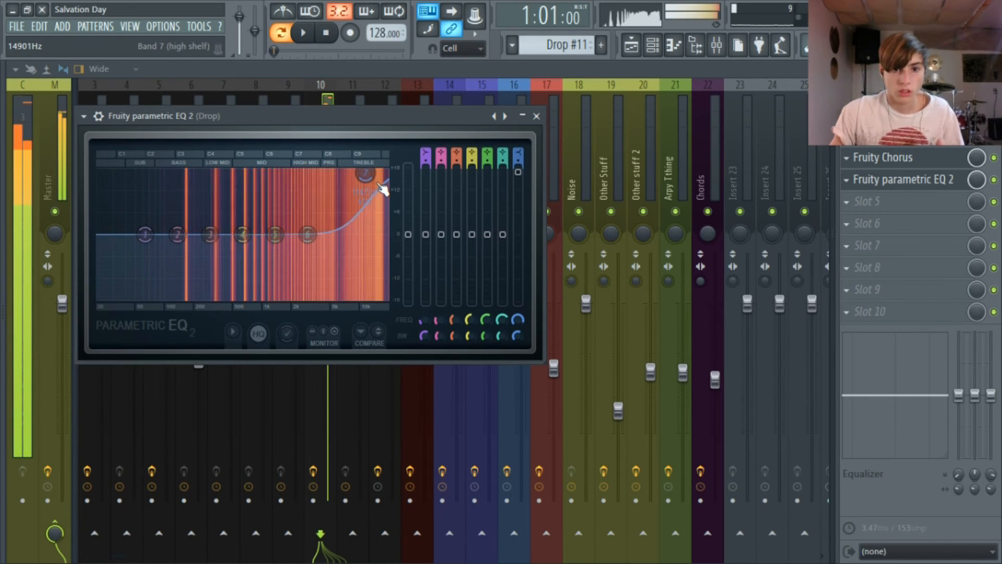
pyautogui.moveTo(380, 186); pyautogui.dragTo(351, 170)
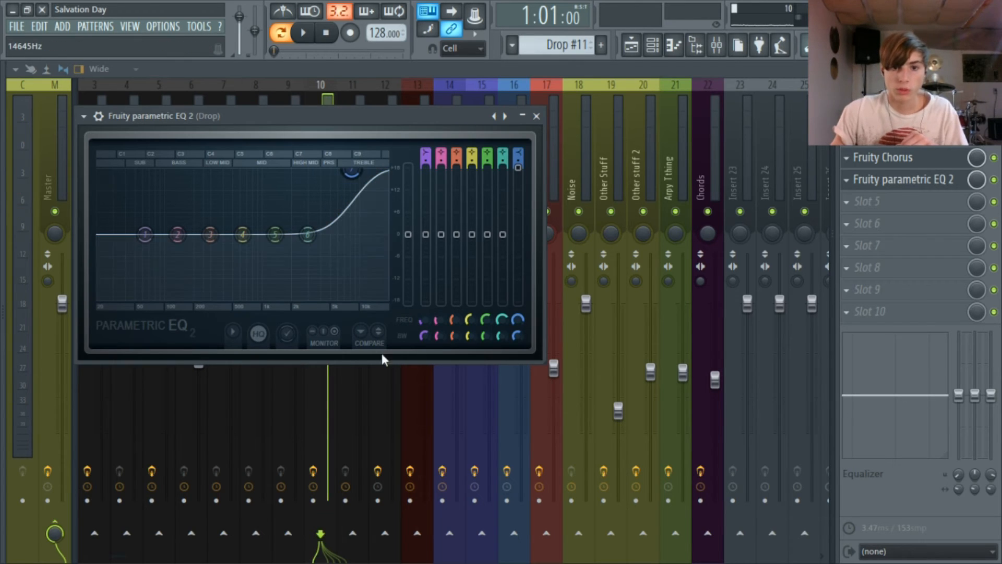
# Step: Turn EQ band 6 into a narrow, full-depth cut and sweep it up into the treble while the drop plays
pyautogui.rightClick(315, 234)
pyautogui.moveTo(332, 285)
pyautogui.click(393, 301)
pyautogui.moveTo(314, 235); pyautogui.dragTo(320, 297)
pyautogui.moveTo(500, 336)
pyautogui.mouseDown()
pyautogui.moveTo(501, 365)
pyautogui.moveTo(501, 339)
pyautogui.mouseUp()
pyautogui.click(486, 336)
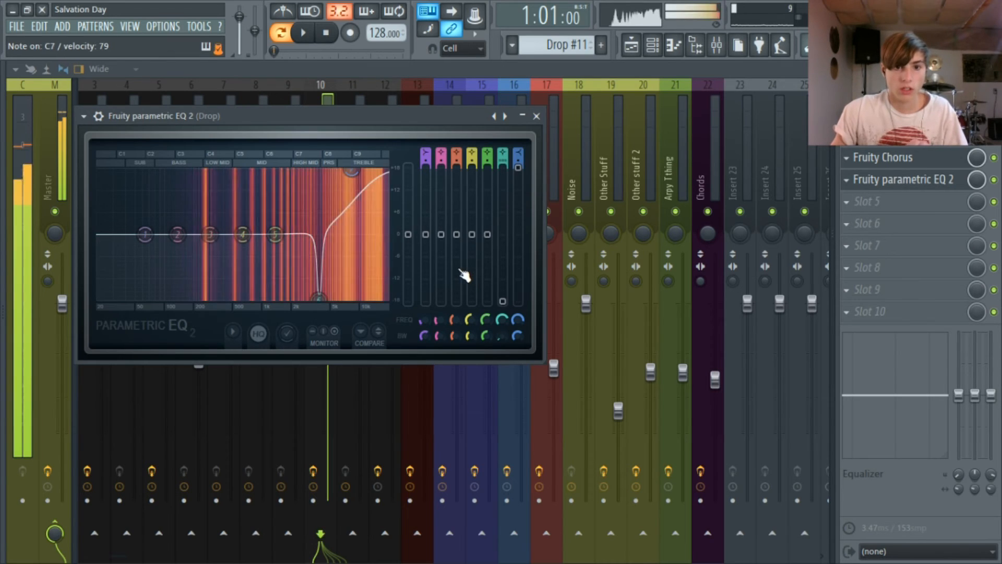
pyautogui.moveTo(319, 296); pyautogui.dragTo(353, 298)
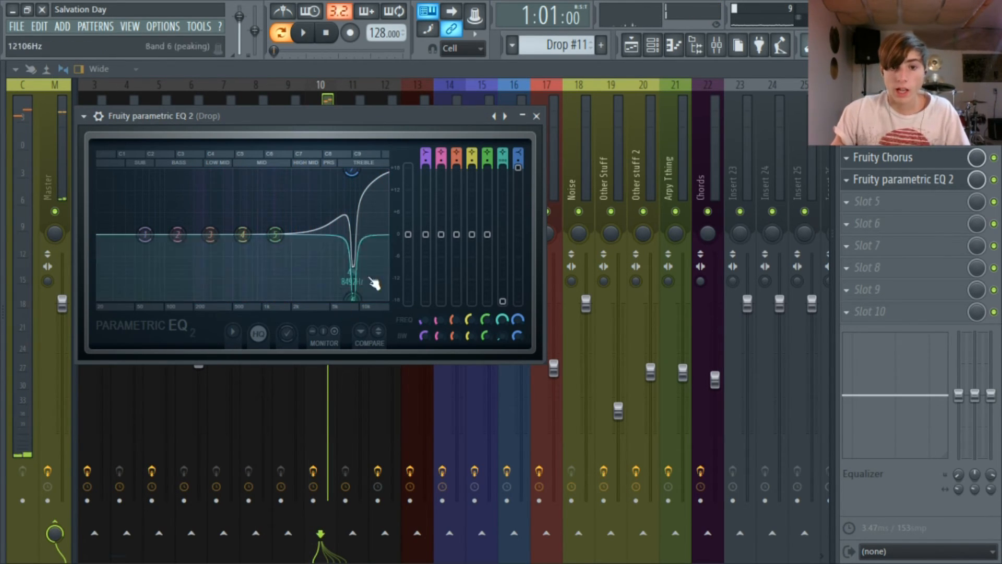
pyautogui.press('space')
# Step: Open the Drop channel's Harmor synth again and move its window to inspect the spectrum display
pyautogui.click(652, 47)
pyautogui.click(430, 284)
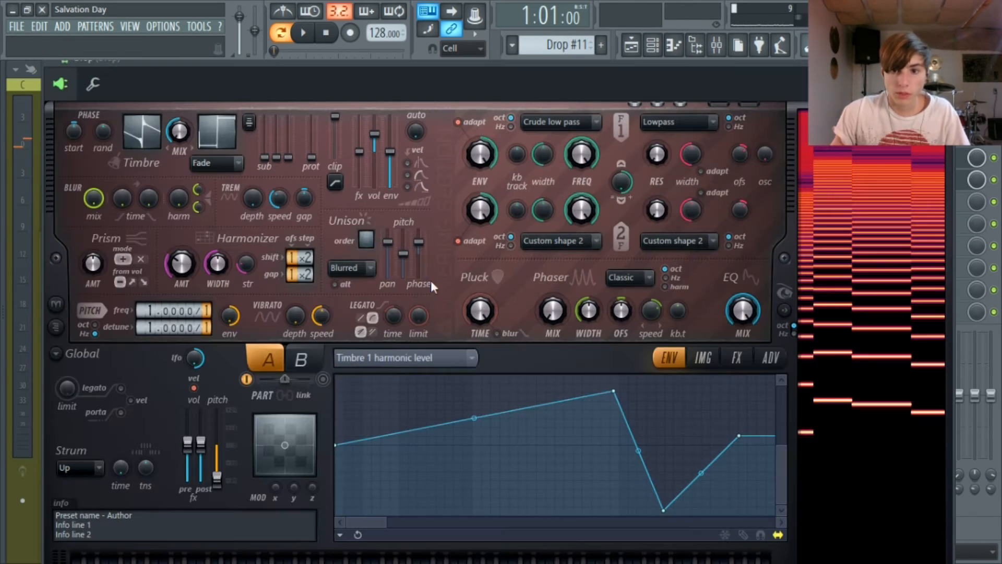
pyautogui.moveTo(758, 76); pyautogui.dragTo(663, 78)
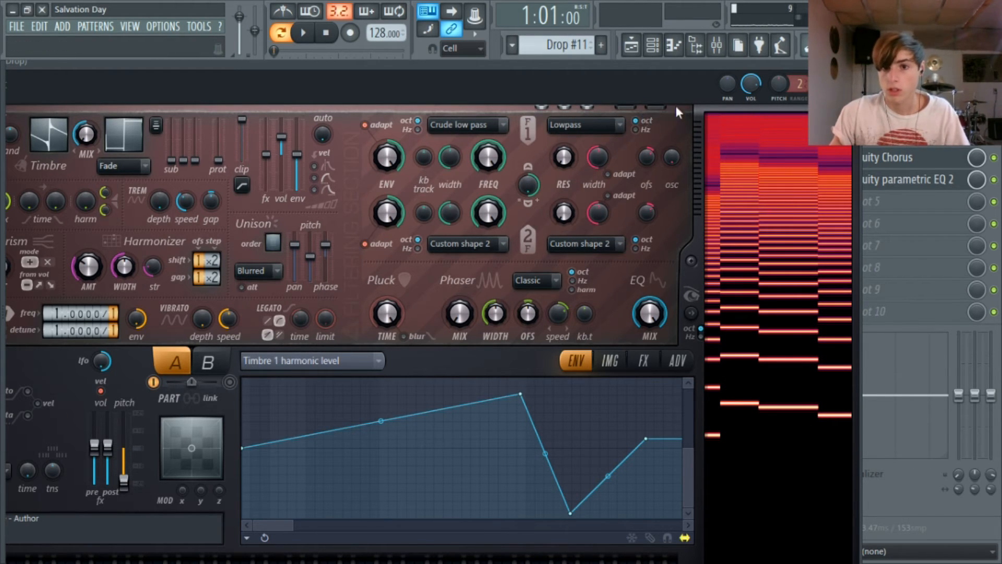
# Step: Play the drop with the EQ reopened, flattening the band 7 shelf and sweeping the narrow band 6 cut across the spectrum
pyautogui.click(850, 61)
pyautogui.click(910, 181)
pyautogui.click(911, 181)
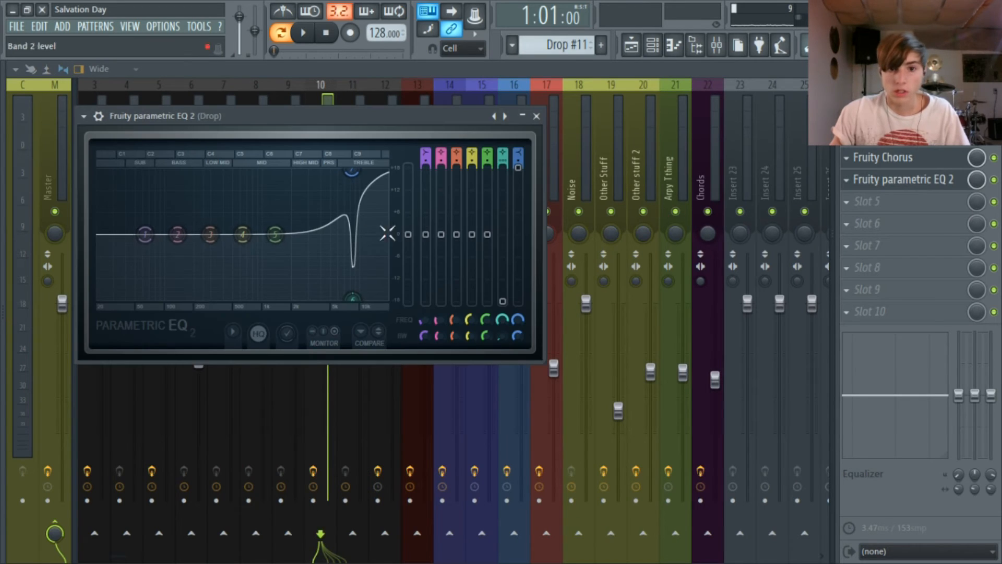
pyautogui.press('space')
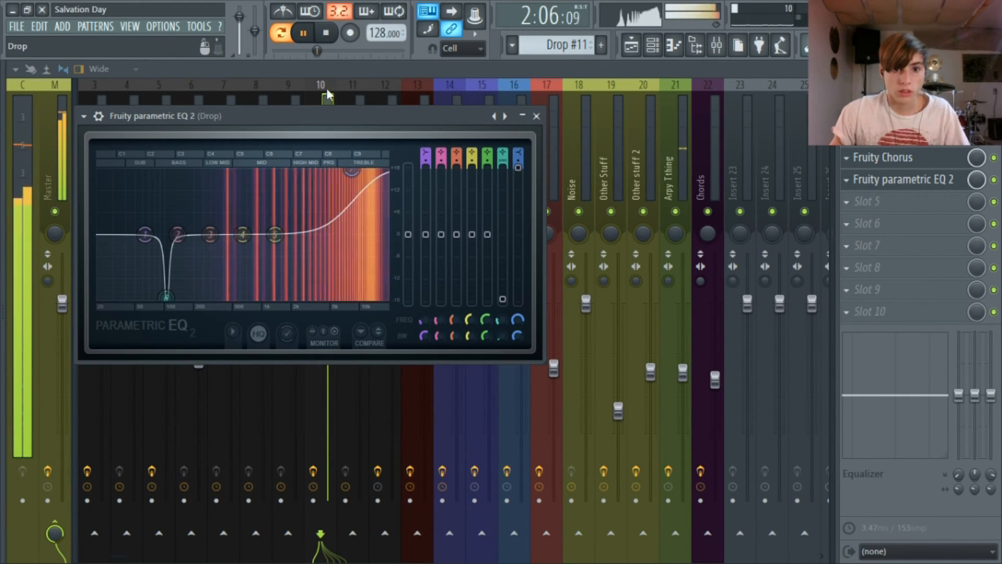
pyautogui.moveTo(352, 173); pyautogui.dragTo(385, 230)
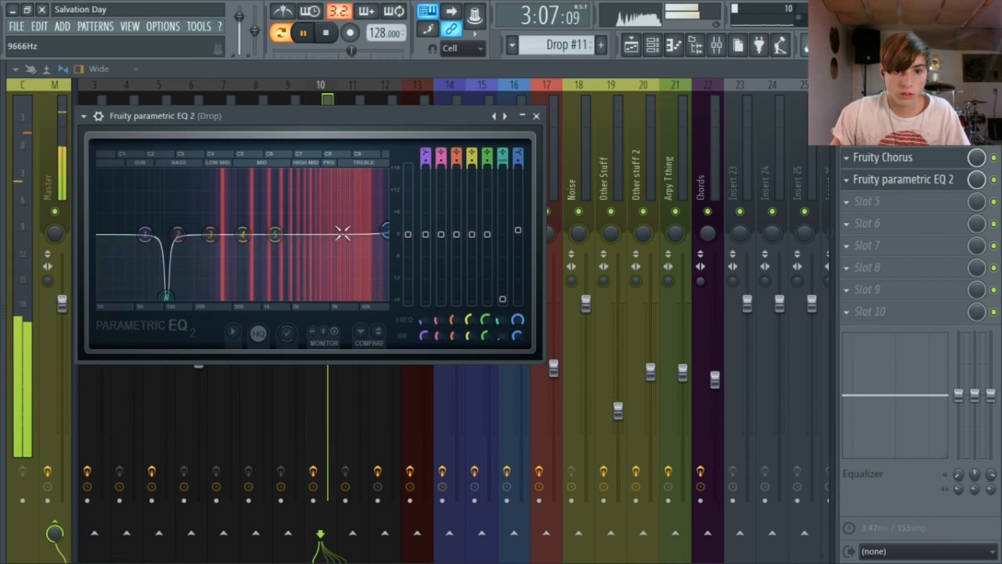
pyautogui.moveTo(166, 295); pyautogui.dragTo(370, 296)
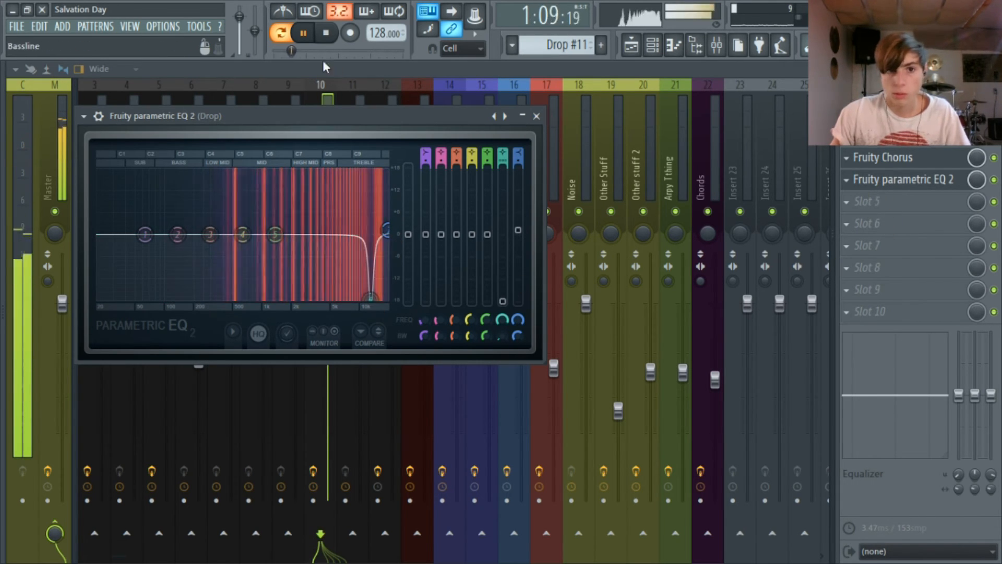
pyautogui.press('space')
# Step: Replace the EQ in slot 4 of the Drop track with a fresh Fruity Parametric EQ 2 and check the drop's spectrum
pyautogui.click(846, 180)
pyautogui.moveTo(861, 198)
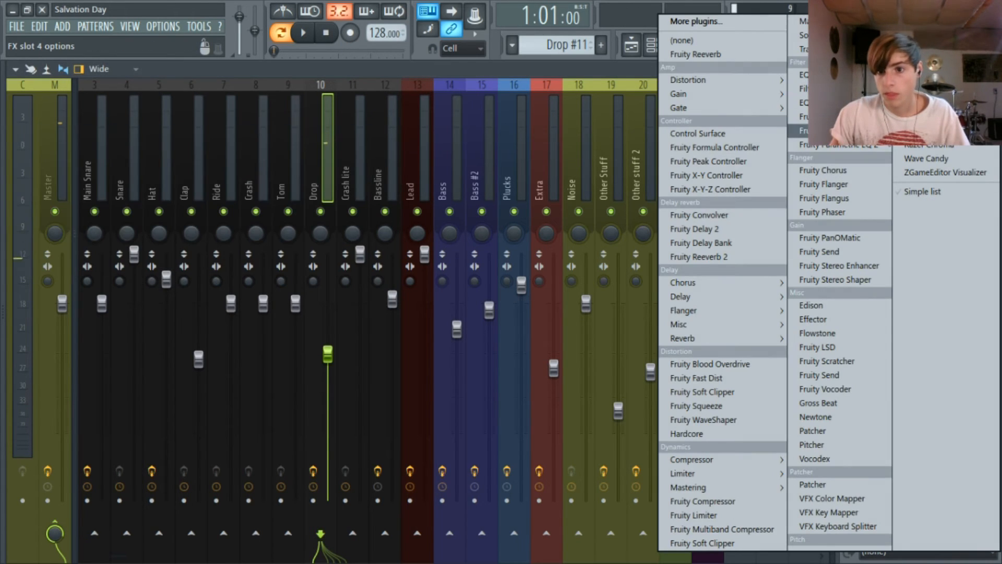
pyautogui.click(873, 145)
pyautogui.click(304, 33)
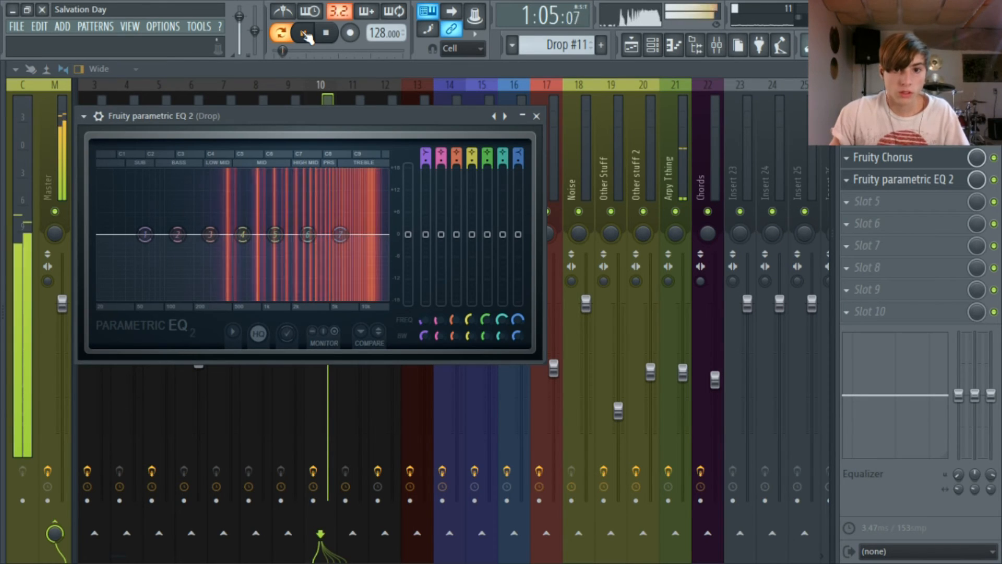
pyautogui.click(305, 34)
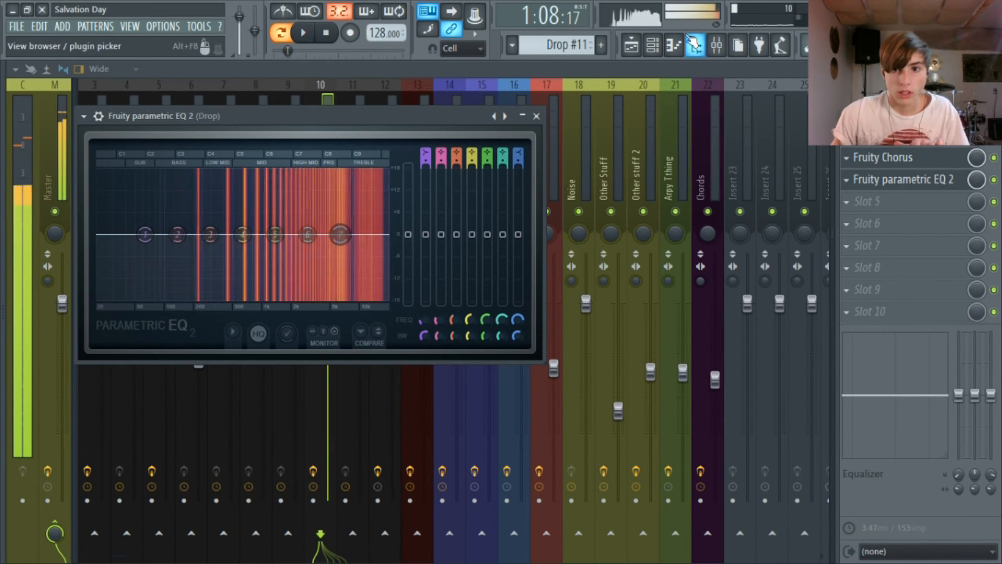
# Step: Bring up the Drop channel's Harmor synth over the mixer and position its window to show the Harmonizer controls
pyautogui.click(652, 46)
pyautogui.click(461, 274)
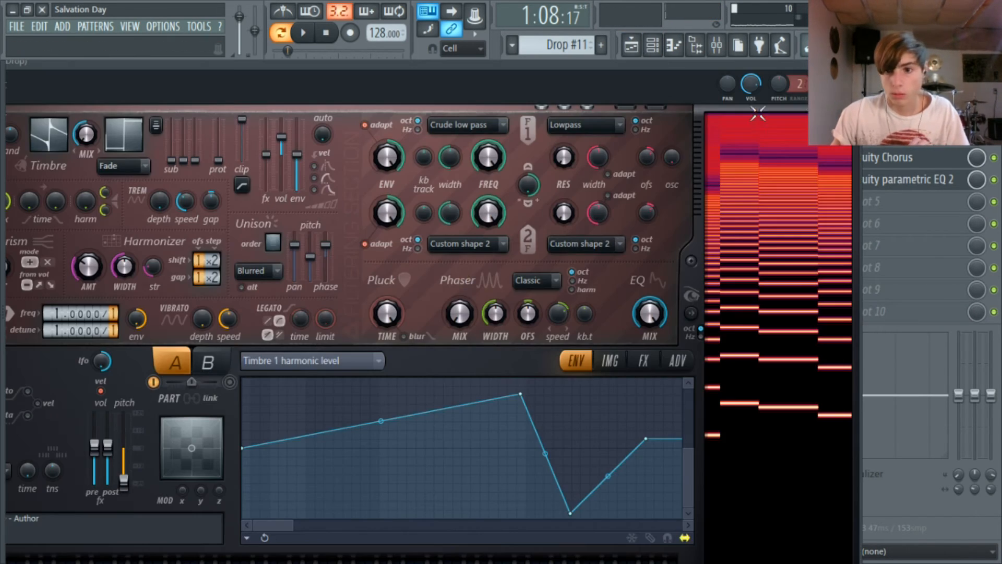
pyautogui.moveTo(690, 62); pyautogui.dragTo(801, 26)
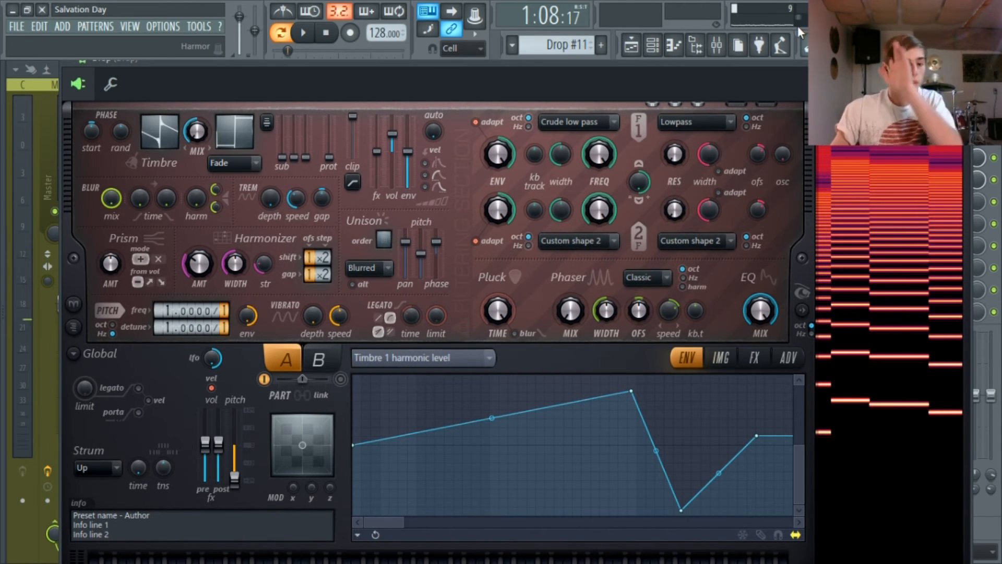
pyautogui.moveTo(642, 59); pyautogui.dragTo(629, 26)
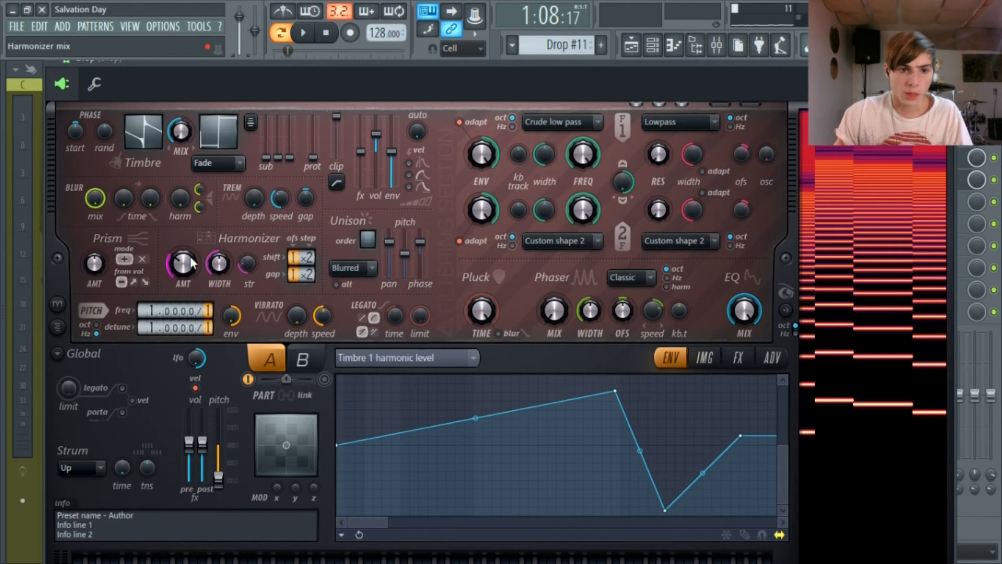
# Step: Inspect the Harmonizer amount and the Timbre 1 harmonic level envelope in the Drop synth, then return to the mixer
pyautogui.moveTo(188, 266)
pyautogui.mouseDown()
pyautogui.moveTo(189, 292)
pyautogui.moveTo(188, 266)
pyautogui.mouseUp()
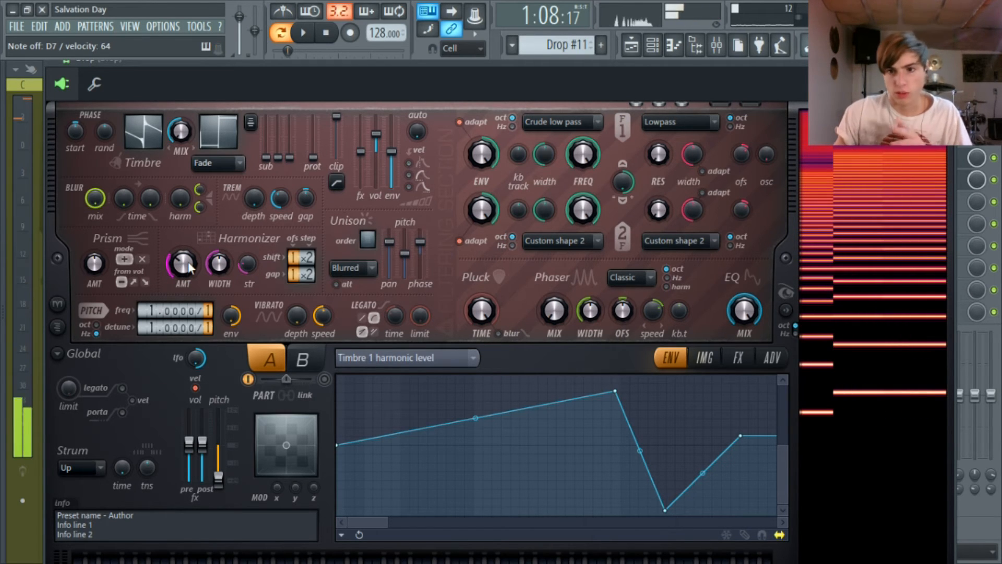
pyautogui.click(354, 358)
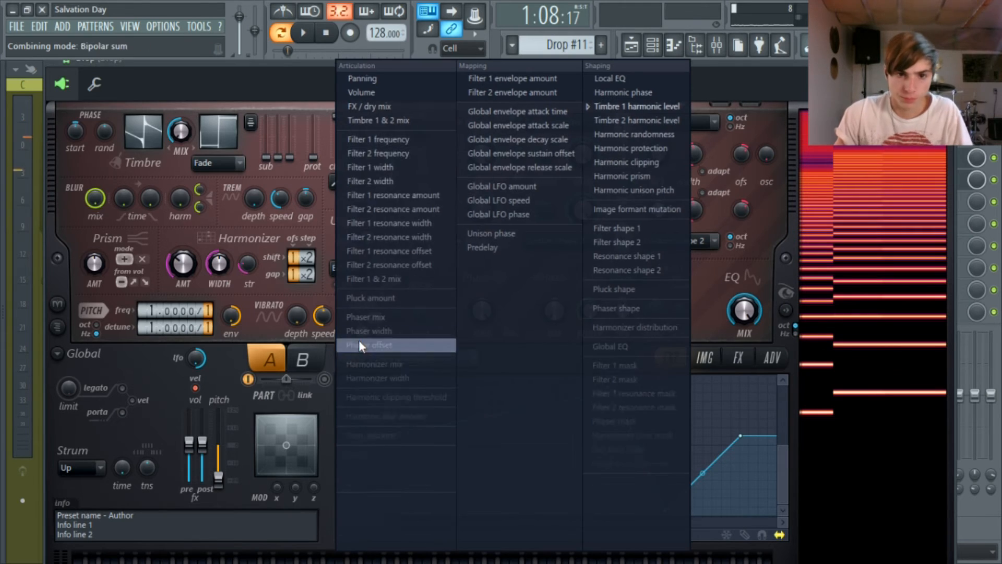
pyautogui.click(605, 108)
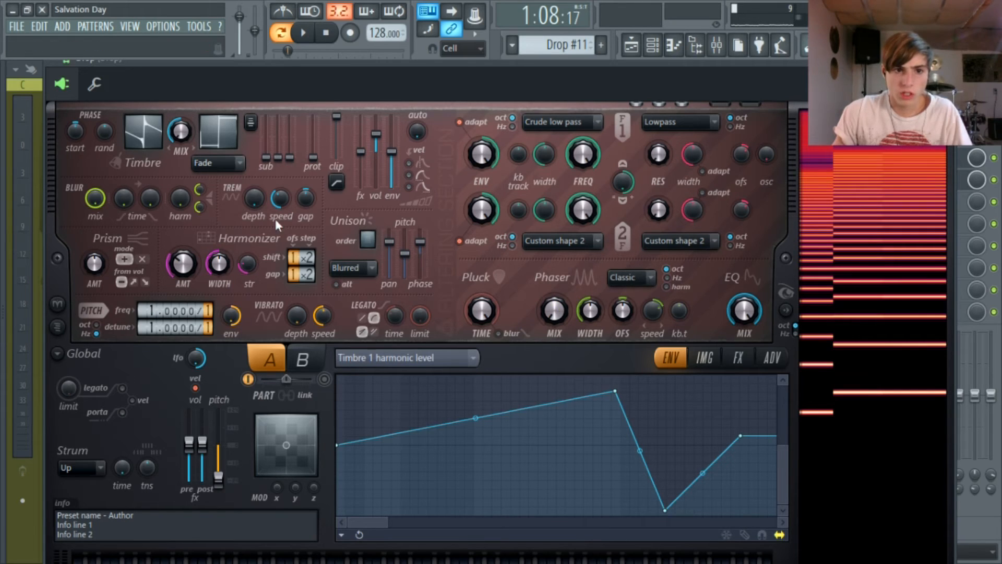
pyautogui.moveTo(708, 72); pyautogui.dragTo(429, 115)
pyautogui.click(669, 105)
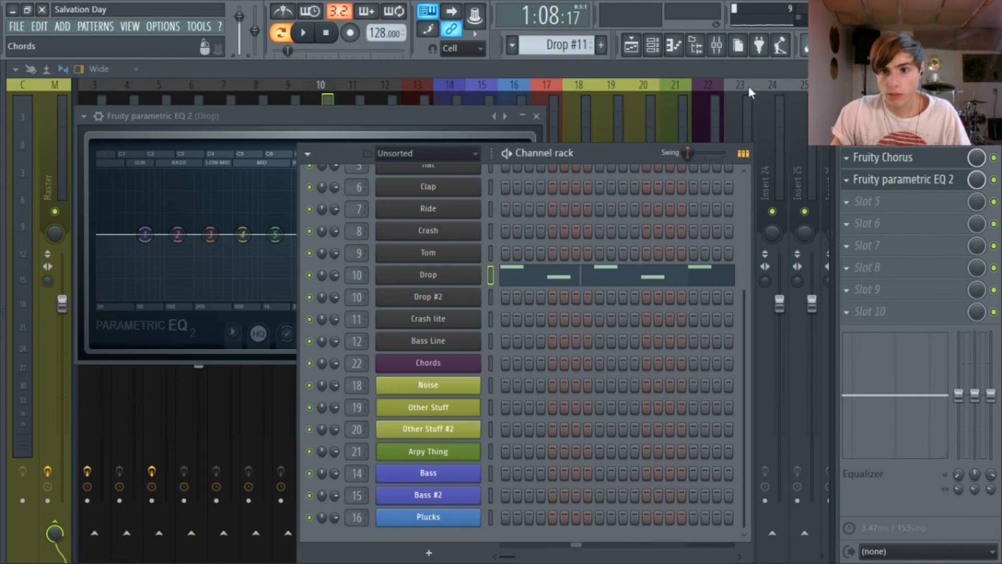
# Step: Check the Fruity Parametric EQ 2 and Fruity Chorus settings on the Drop mixer track
pyautogui.click(928, 182)
pyautogui.click(927, 182)
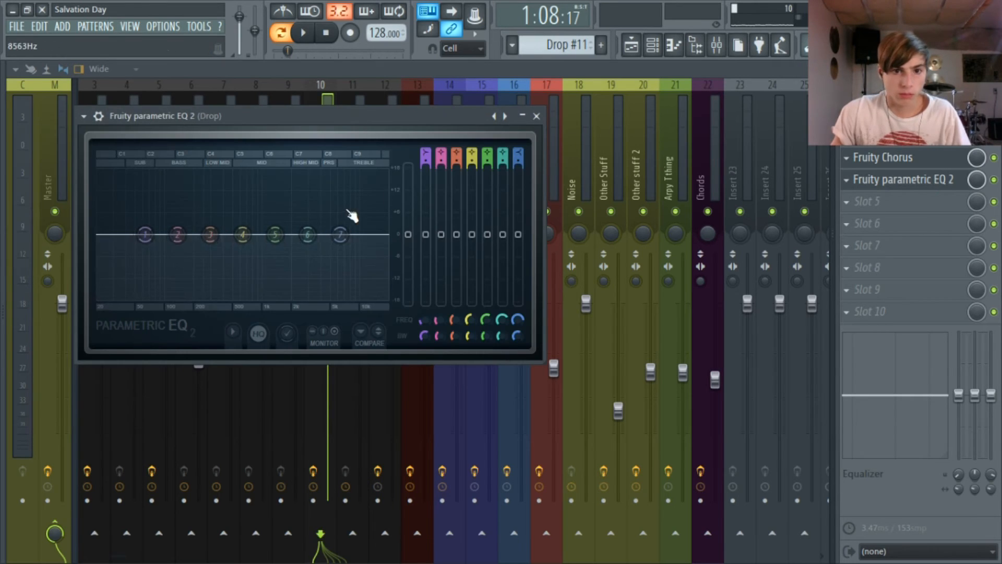
pyautogui.click(887, 180)
pyautogui.click(890, 157)
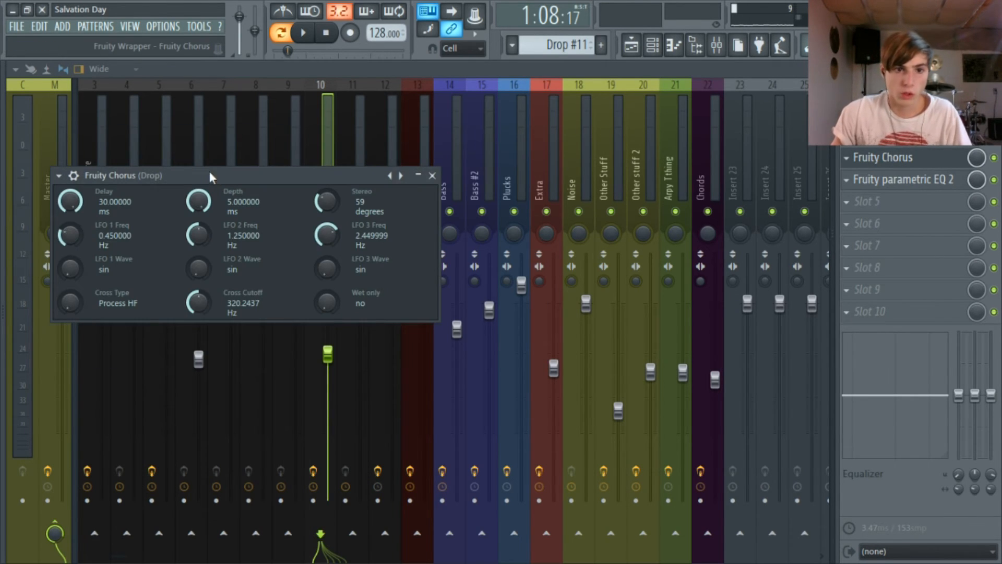
pyautogui.moveTo(212, 178); pyautogui.dragTo(266, 150)
# Step: Open the Effector on the Drop track, audition its Flanger using the bypass switch, and close it
pyautogui.click(888, 136)
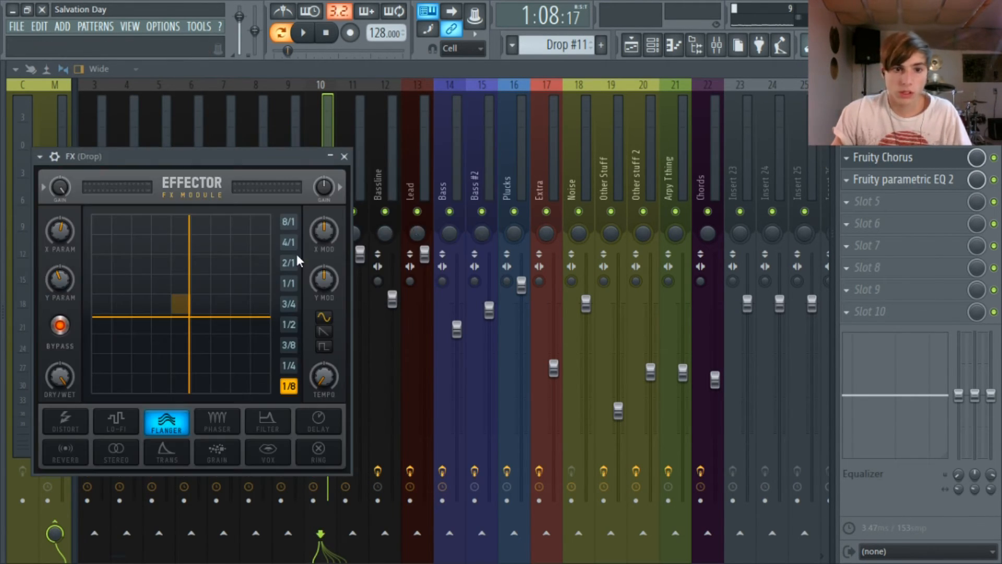
pyautogui.click(57, 328)
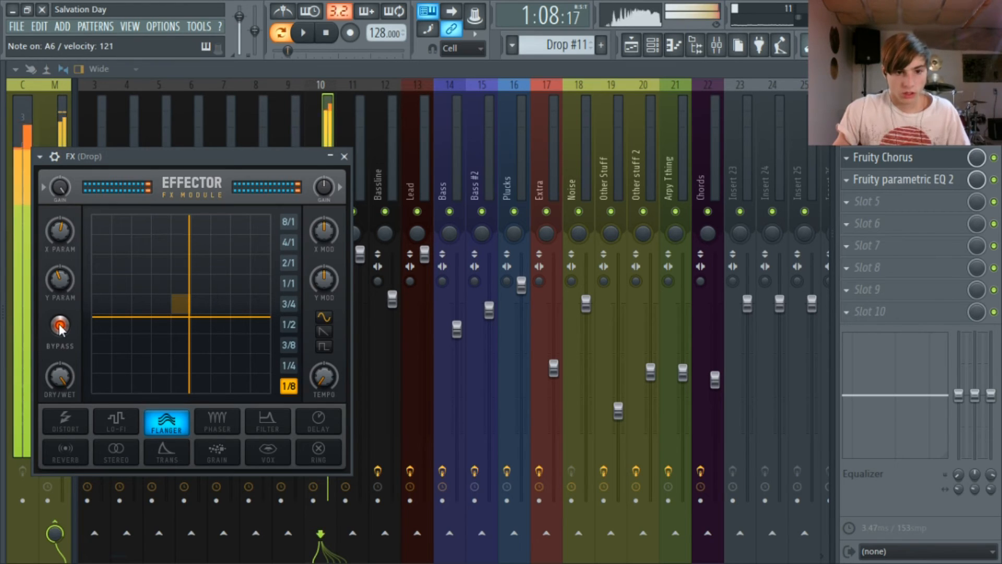
pyautogui.moveTo(233, 157); pyautogui.dragTo(264, 134)
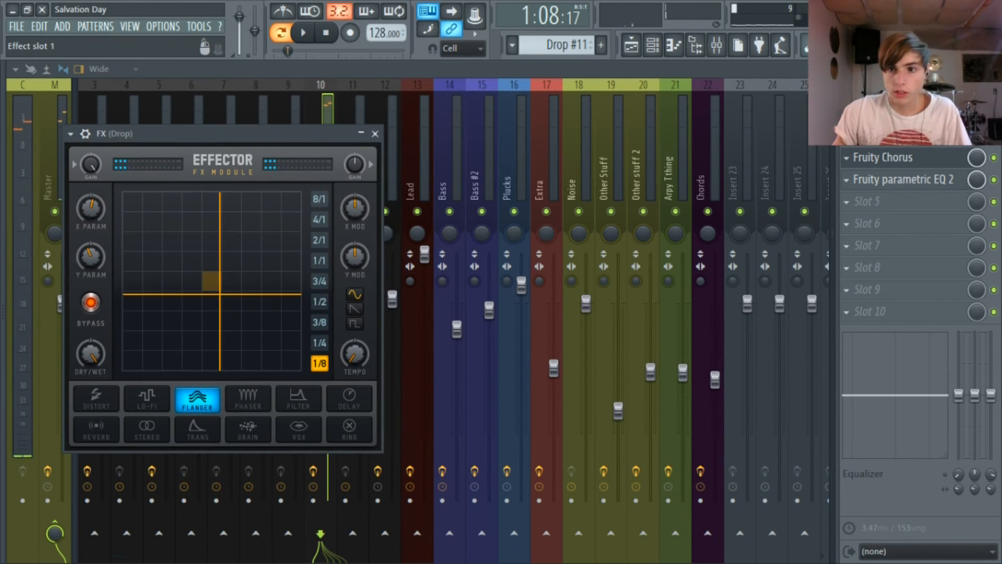
pyautogui.click(882, 113)
pyautogui.press('Escape')
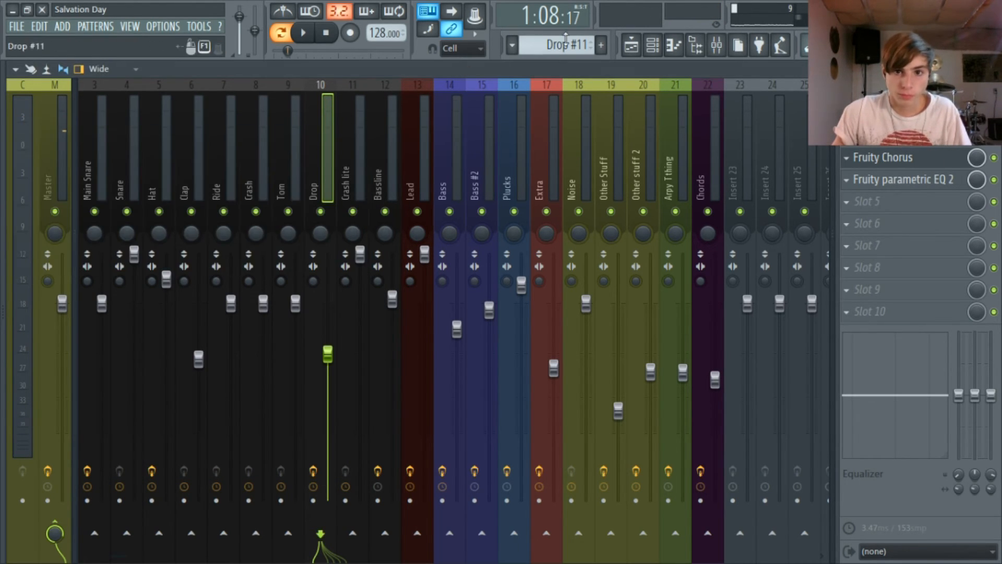
# Step: Review the arrangement in the playlist from Verse #2 through the Rise, covering the drum, drop, bass and Other Stuff tracks
pyautogui.click(631, 45)
pyautogui.moveTo(489, 85); pyautogui.dragTo(510, 86)
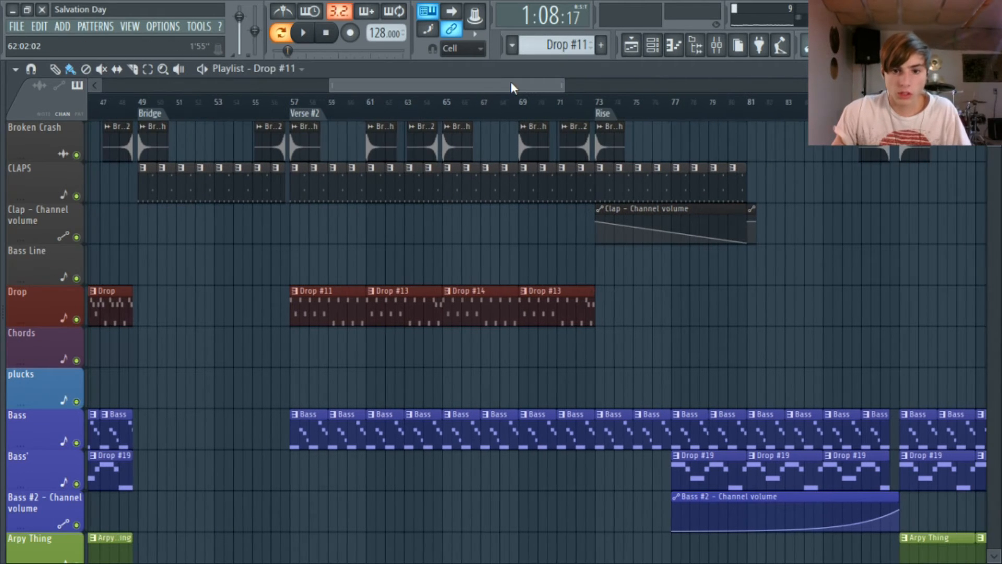
pyautogui.scroll(-4, 487, 250)
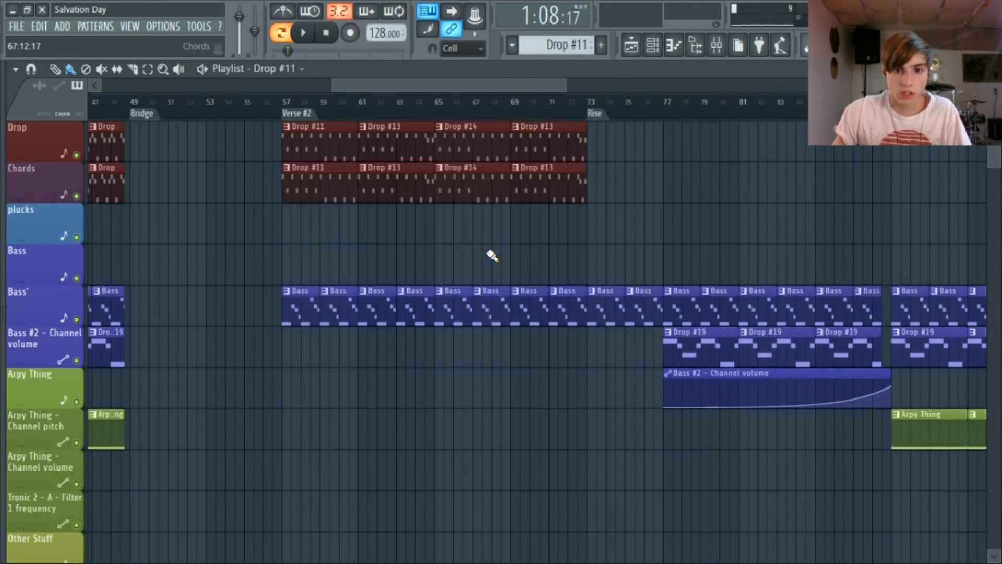
pyautogui.scroll(3, 502, 254)
pyautogui.scroll(-7, 438, 259)
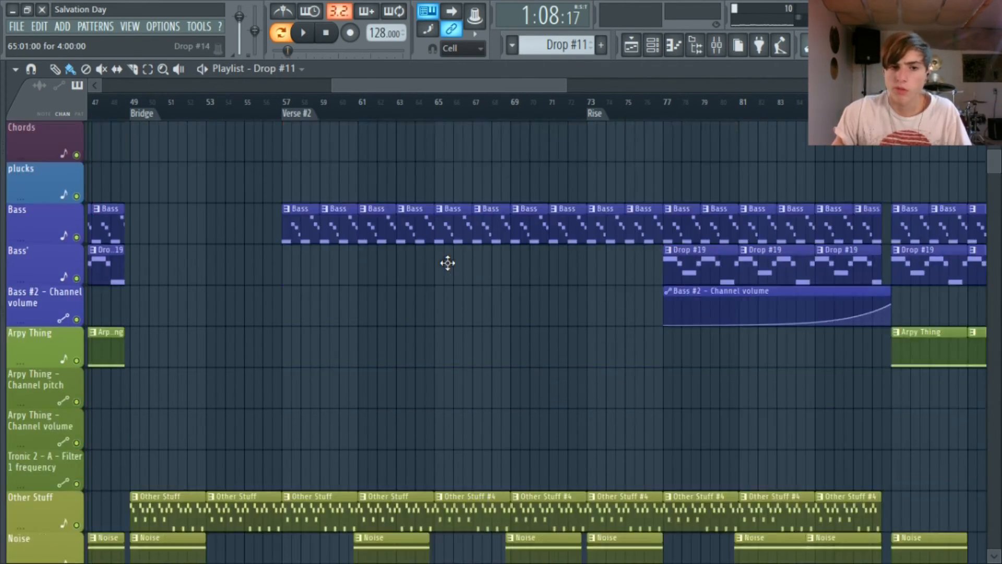
pyautogui.scroll(2, 522, 410)
pyautogui.scroll(1, 532, 217)
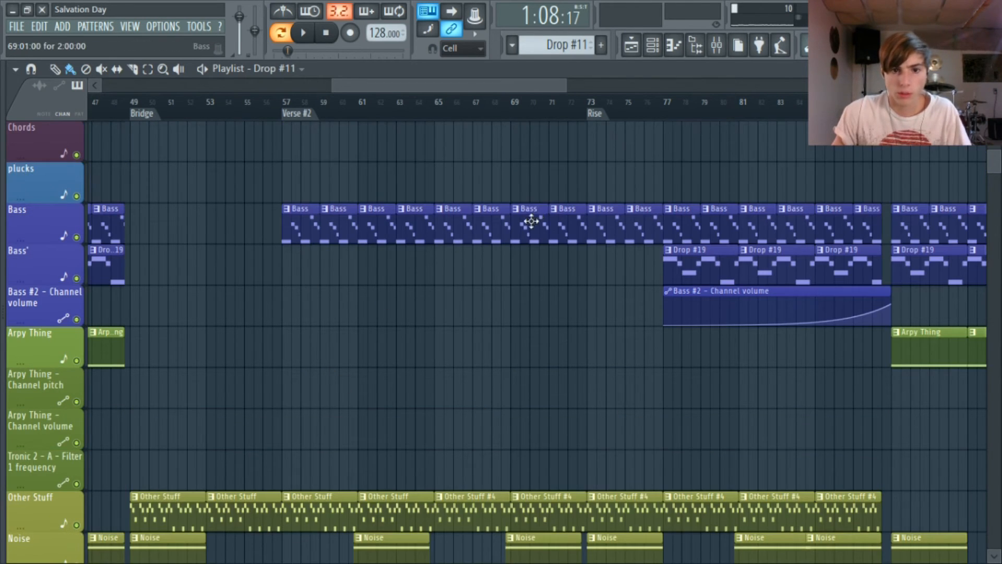
pyautogui.scroll(-6, 492, 287)
pyautogui.scroll(14, 430, 216)
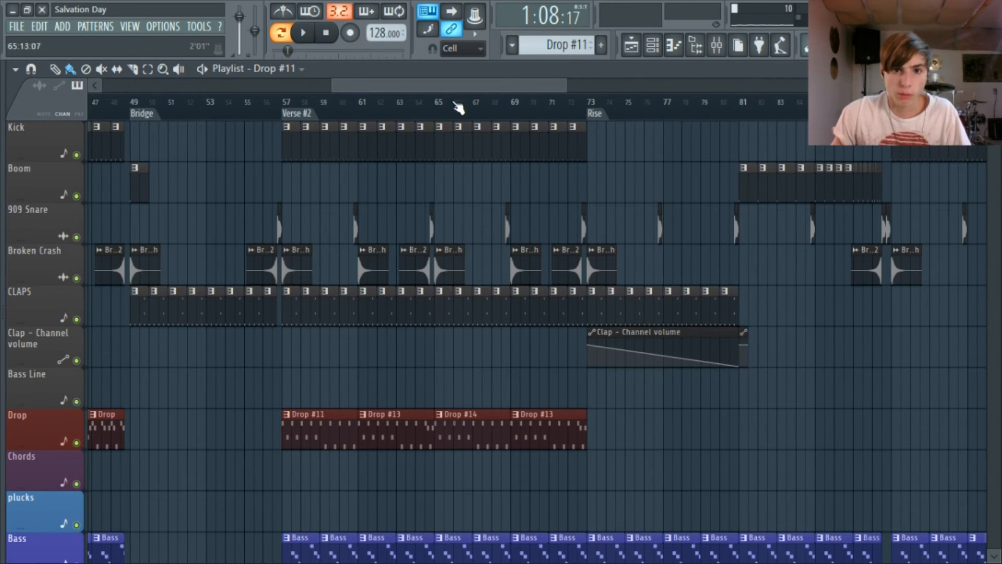
pyautogui.hscroll(2, 464, 106)
pyautogui.moveTo(459, 86); pyautogui.dragTo(517, 86)
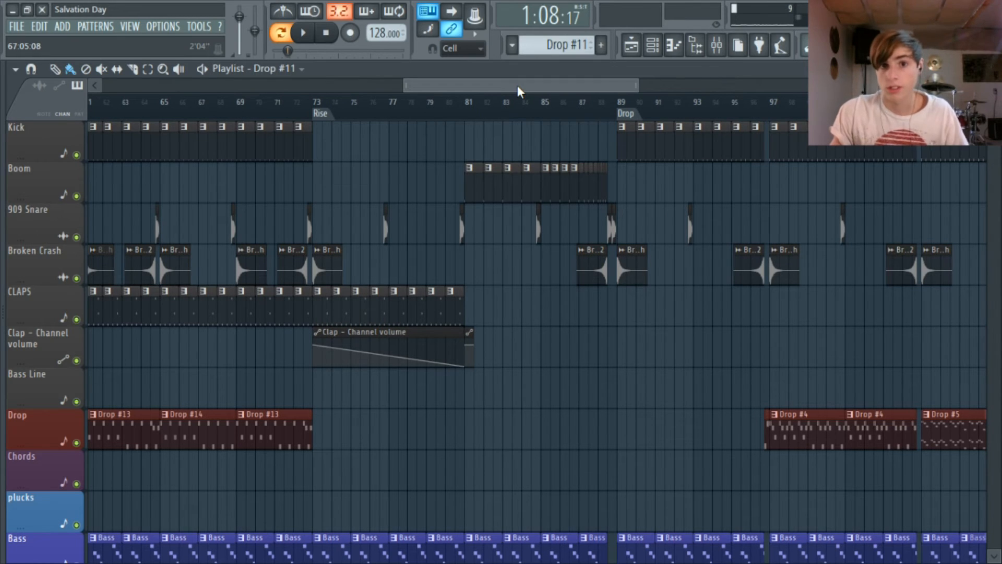
pyautogui.moveTo(537, 86); pyautogui.dragTo(543, 85)
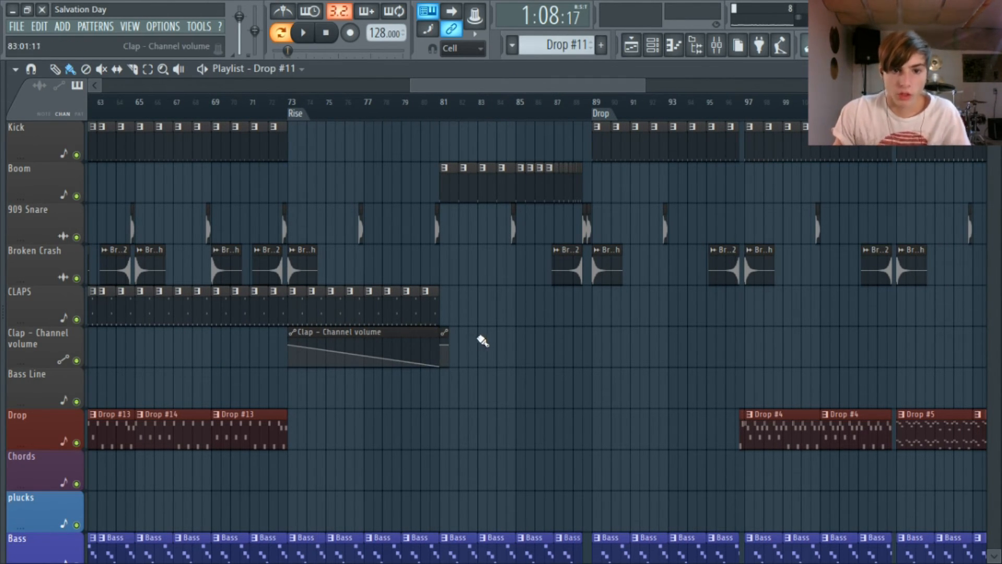
pyautogui.scroll(-3, 379, 271)
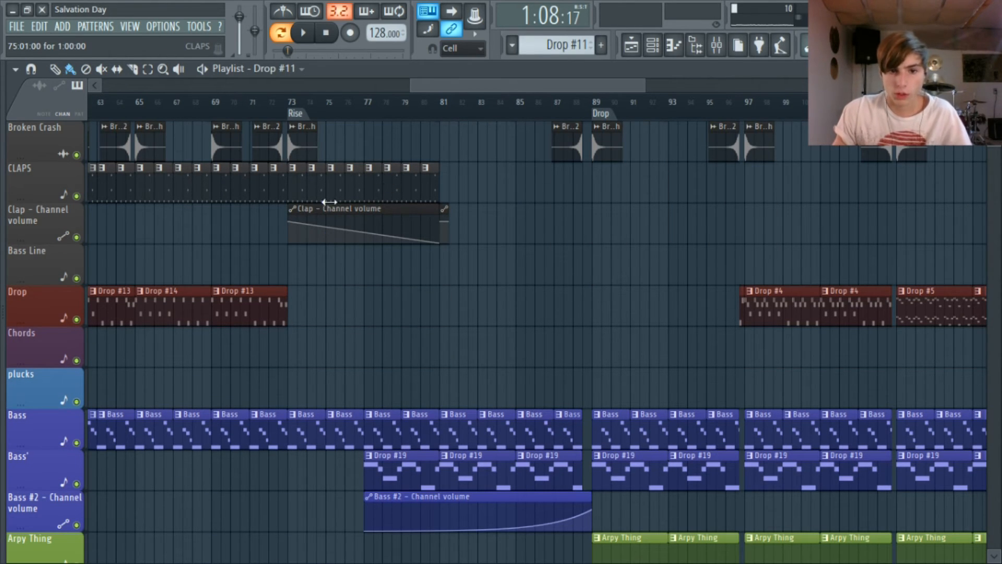
# Step: Try bending the falling Clap channel volume automation curve over the Rise section
pyautogui.moveTo(510, 86); pyautogui.dragTo(520, 86)
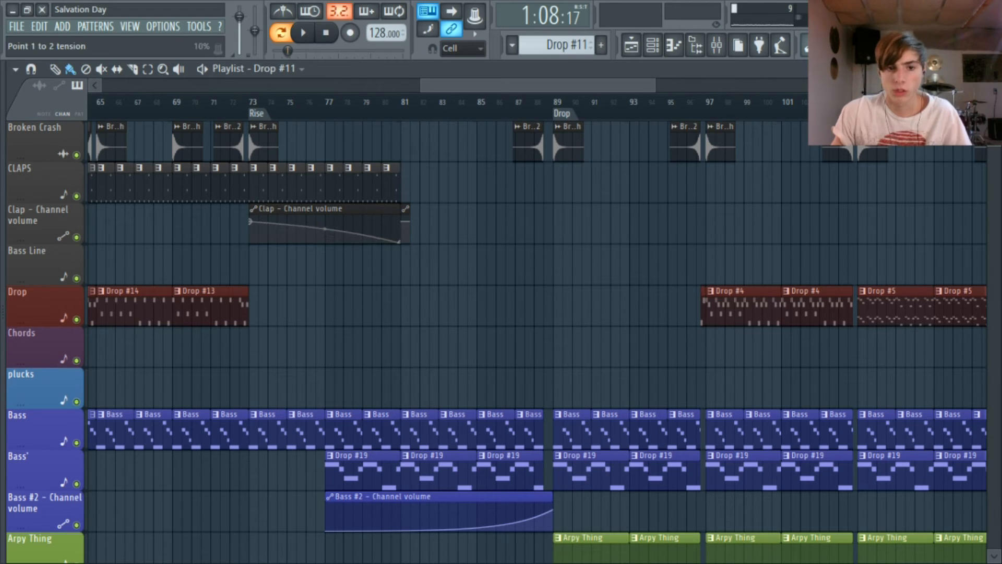
pyautogui.moveTo(324, 226); pyautogui.dragTo(325, 230)
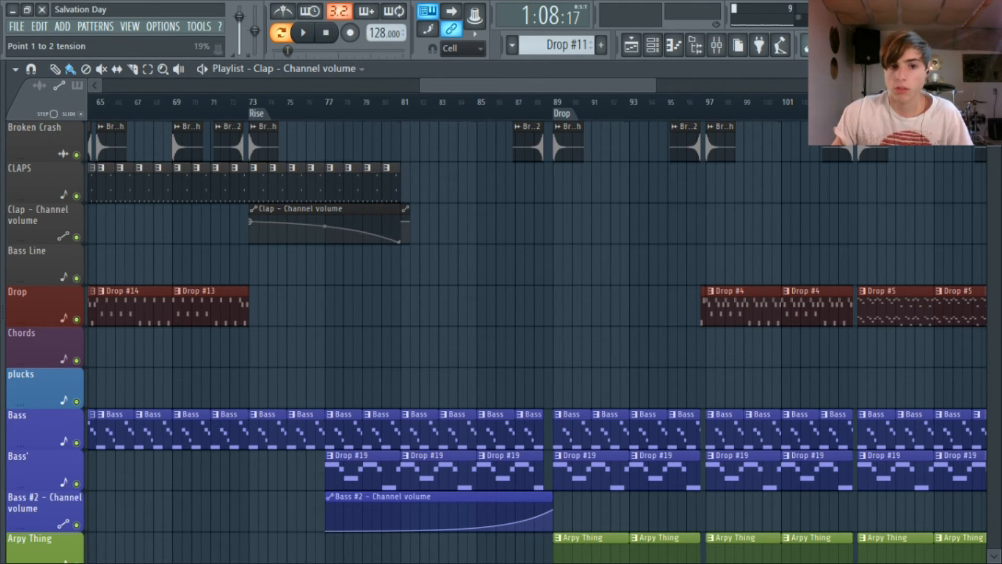
pyautogui.moveTo(325, 225); pyautogui.dragTo(324, 231)
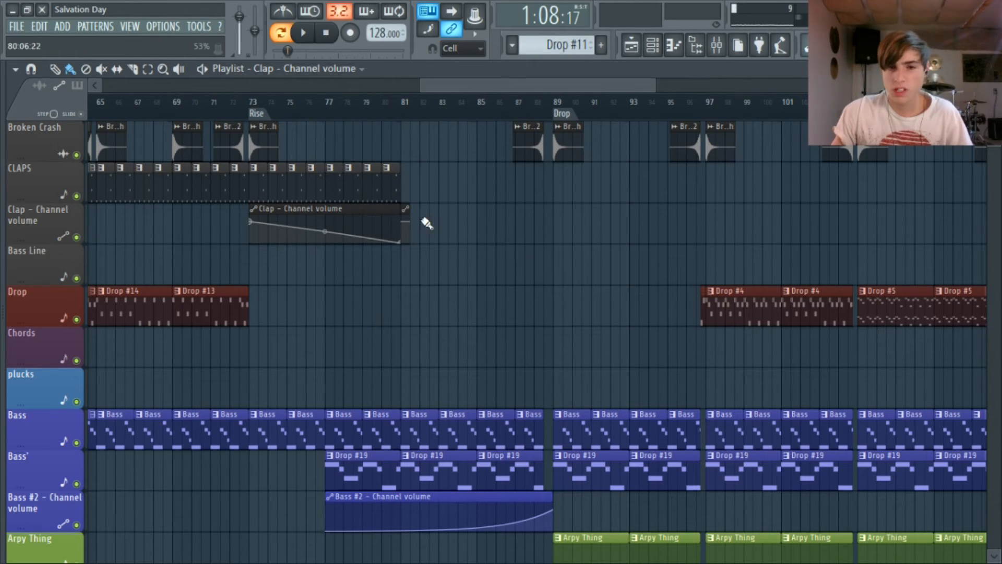
pyautogui.moveTo(588, 84); pyautogui.dragTo(600, 83)
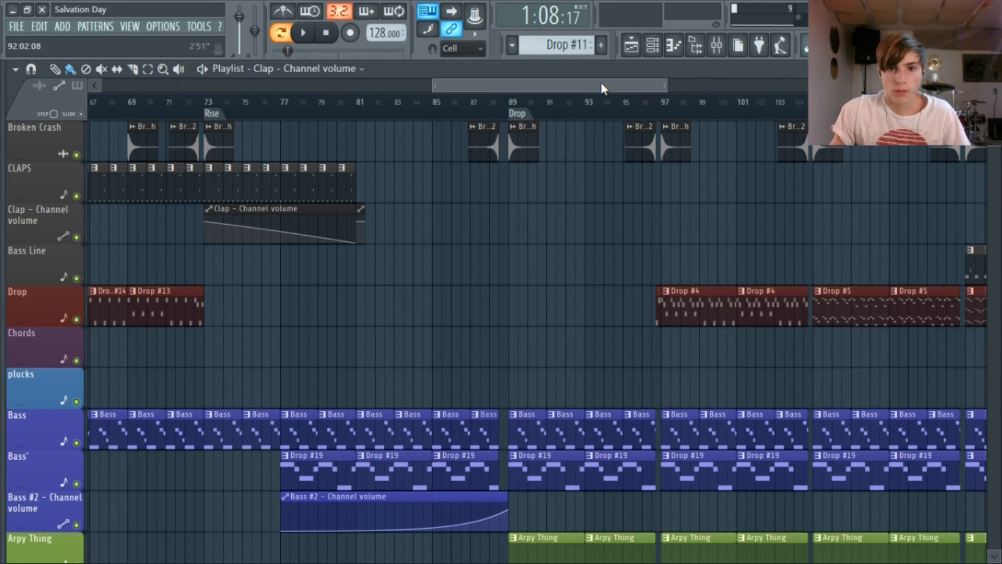
pyautogui.moveTo(280, 231)
pyautogui.mouseDown()
pyautogui.moveTo(280, 222)
pyautogui.moveTo(280, 241)
pyautogui.moveTo(281, 231)
pyautogui.mouseUp()
# Step: Examine the clips arranged across the second Drop and Drop B sections of the playlist
pyautogui.moveTo(521, 89); pyautogui.dragTo(673, 85)
pyautogui.scroll(3, 543, 160)
pyautogui.scroll(-9, 670, 158)
pyautogui.scroll(8, 593, 251)
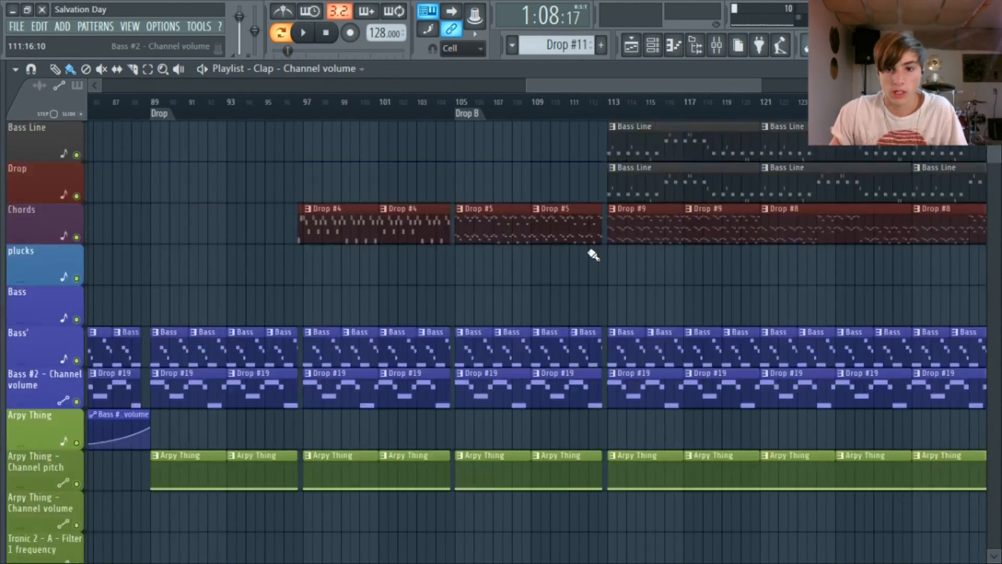
pyautogui.moveTo(608, 83); pyautogui.dragTo(577, 83)
pyautogui.scroll(-5, 454, 219)
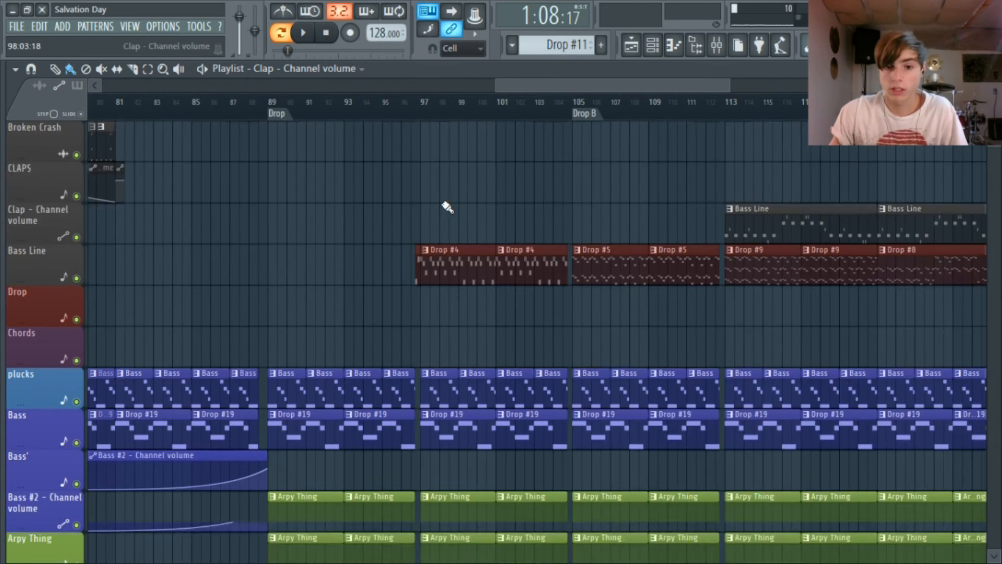
pyautogui.scroll(6, 267, 250)
pyautogui.scroll(-5, 396, 200)
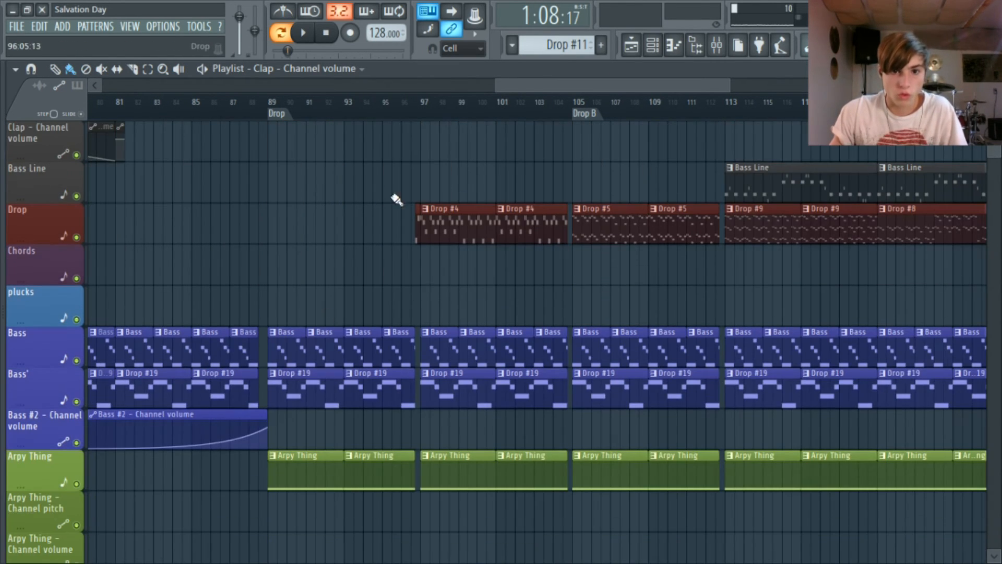
# Step: Play the song briefly from the second Drop marker at bar 89 and stop it
pyautogui.click(274, 112)
pyautogui.click(302, 33)
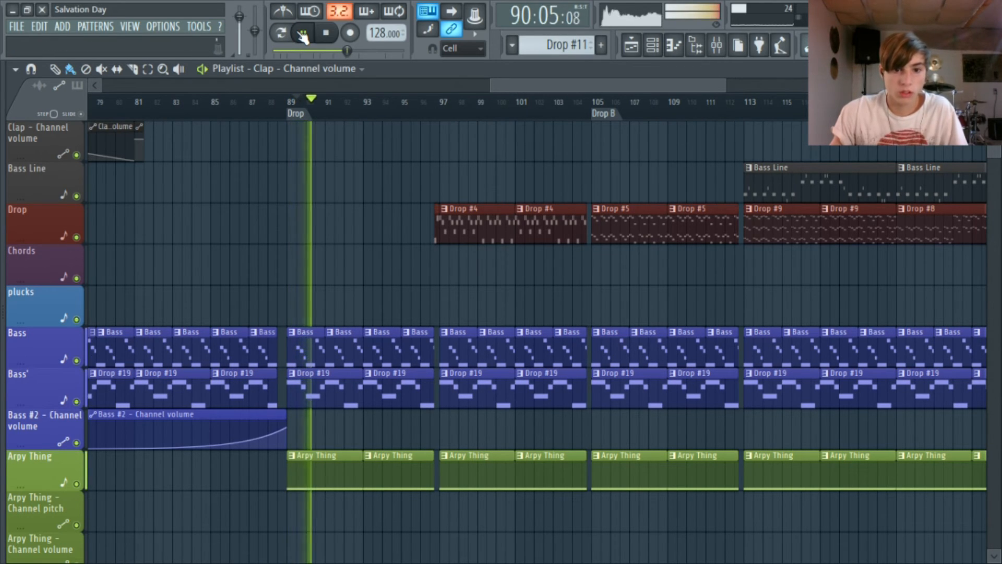
pyautogui.click(327, 34)
# Step: Move the playhead to bar 97, open the Drop #4 clip's notes in the piano roll, and play the pattern
pyautogui.click(442, 100)
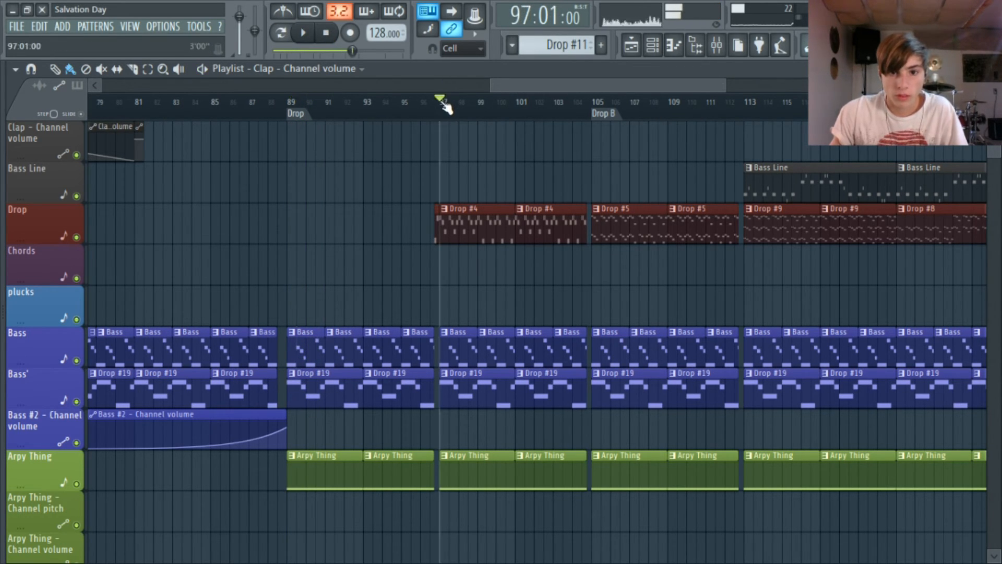
pyautogui.doubleClick(501, 223)
pyautogui.moveTo(335, 86); pyautogui.dragTo(4, 121)
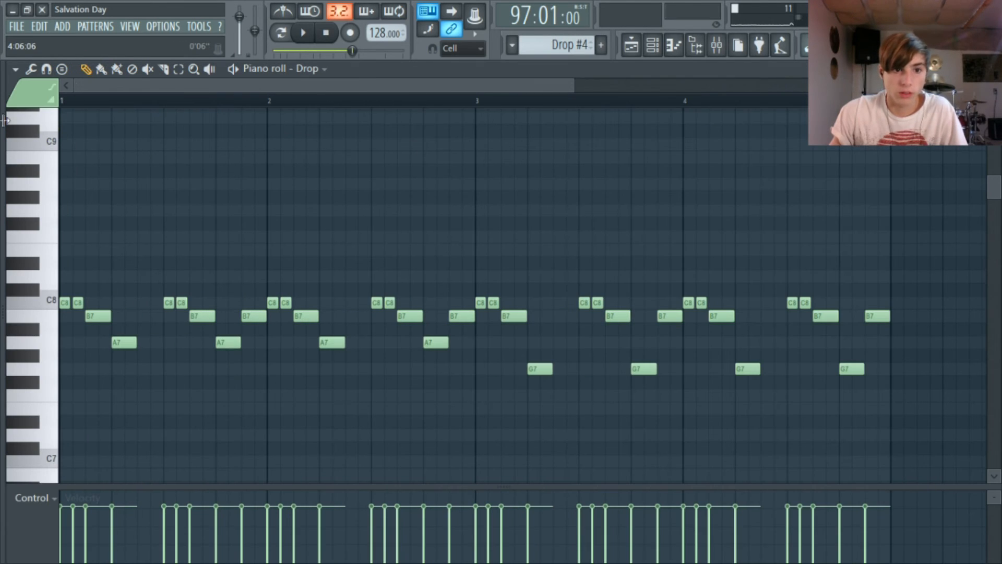
pyautogui.click(286, 34)
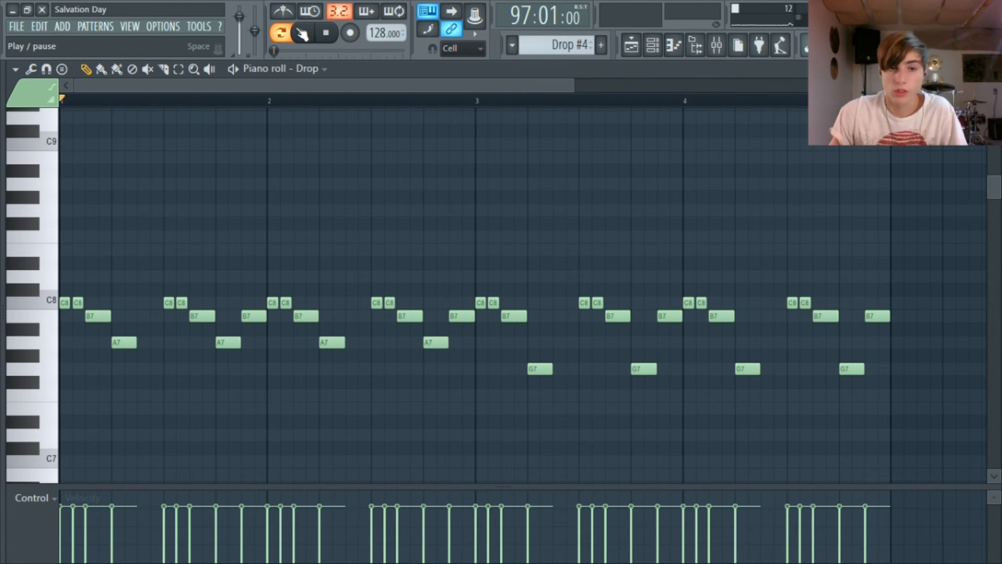
pyautogui.click(304, 34)
# Step: Bring up the Drop channel's Harmor synth during playback, stop the pattern, and close the synth window
pyautogui.press('F6')
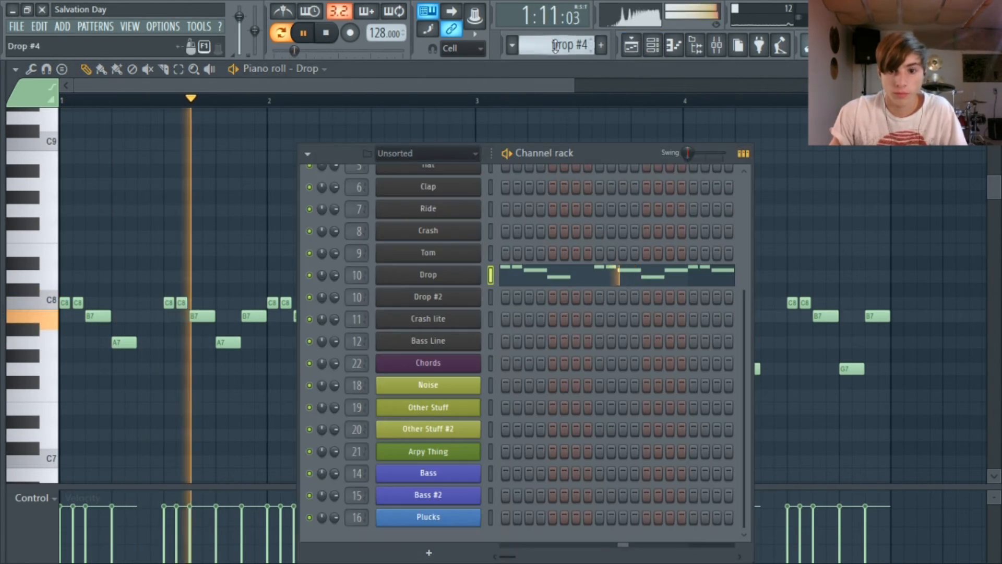
pyautogui.click(425, 285)
pyautogui.press('space')
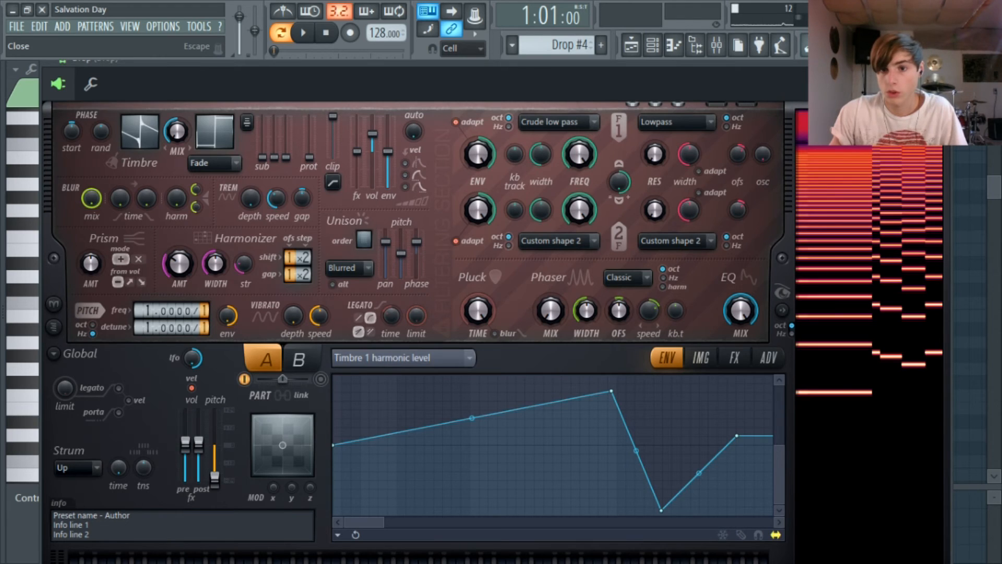
pyautogui.click(936, 63)
# Step: Return to the playlist, compare the first Drop section with Verse #2, and pick the Drop #11 pattern
pyautogui.click(631, 45)
pyautogui.moveTo(500, 86); pyautogui.dragTo(232, 86)
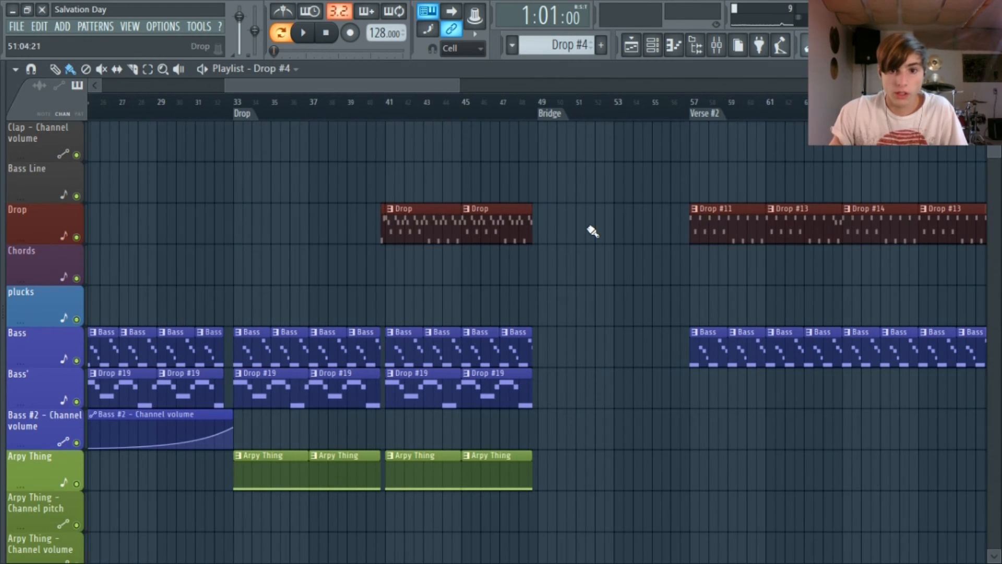
pyautogui.click(716, 222)
pyautogui.moveTo(438, 89); pyautogui.dragTo(464, 90)
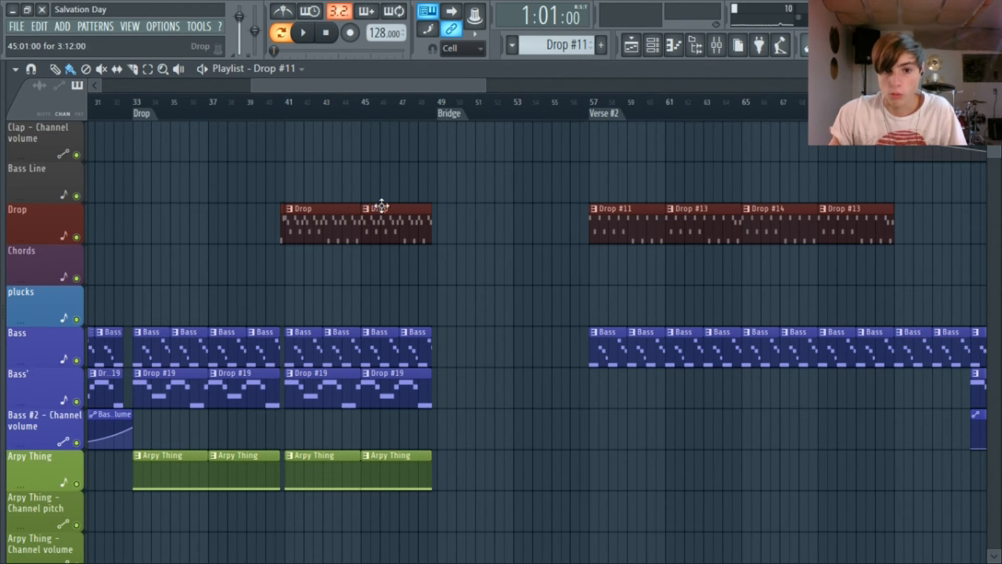
pyautogui.hscroll(-1, 432, 115)
# Step: Play the song from the Drop B marker at bar 105
pyautogui.moveTo(432, 99); pyautogui.dragTo(784, 52)
pyautogui.scroll(5, 227, 178)
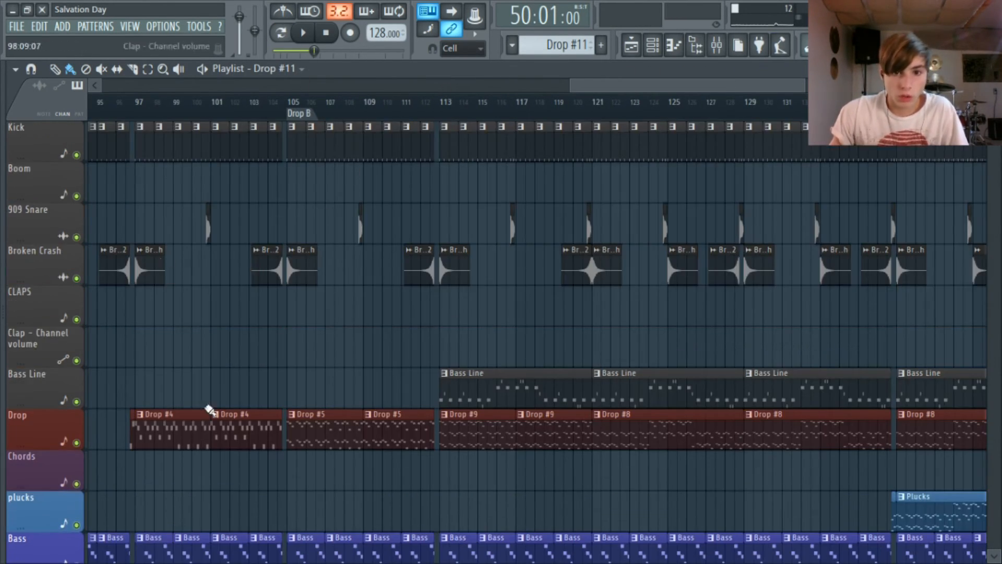
pyautogui.click(293, 105)
pyautogui.click(304, 33)
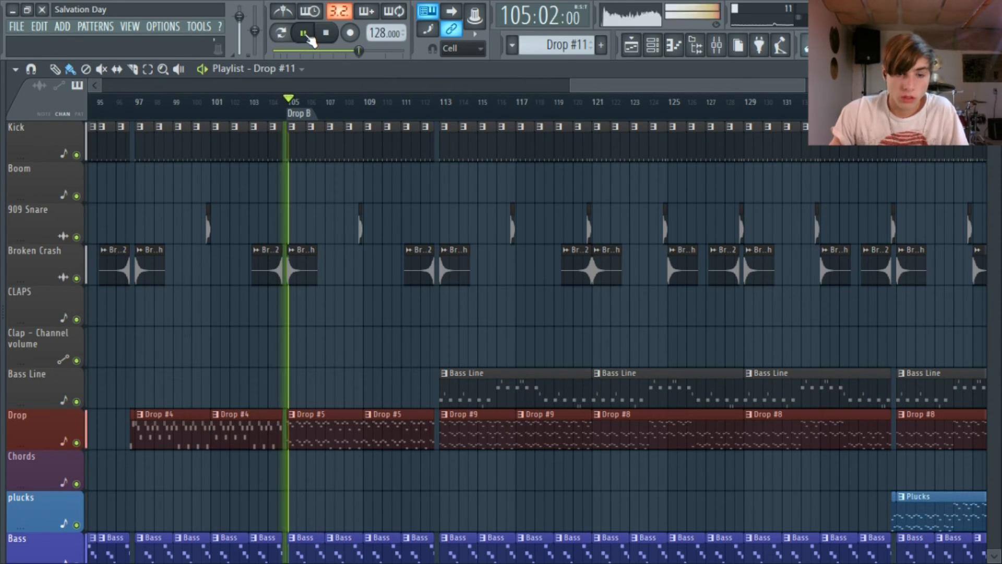
# Step: Stop playback and look through the tracks and automation clips arranged around the Drop B section
pyautogui.click(326, 32)
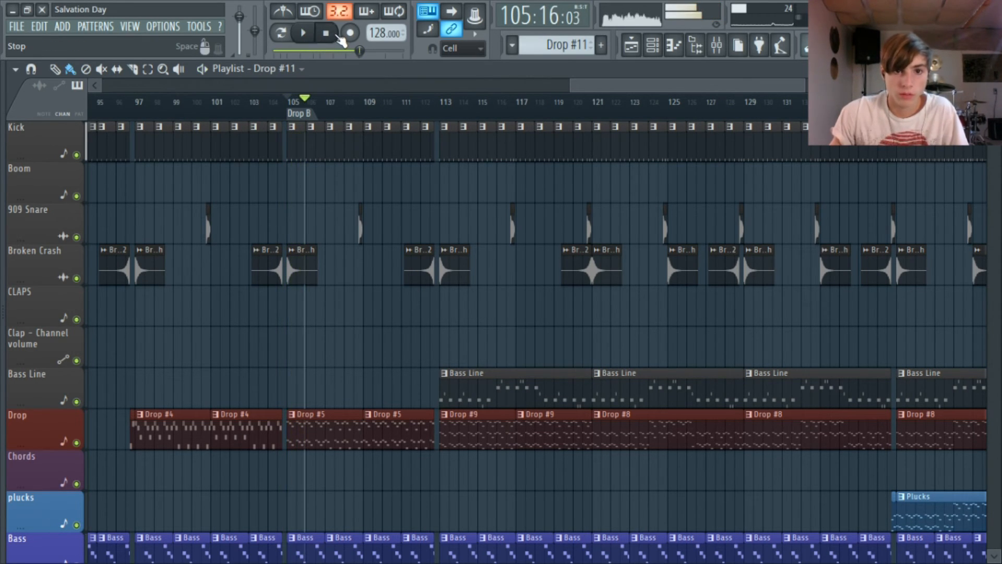
pyautogui.scroll(-6, 405, 272)
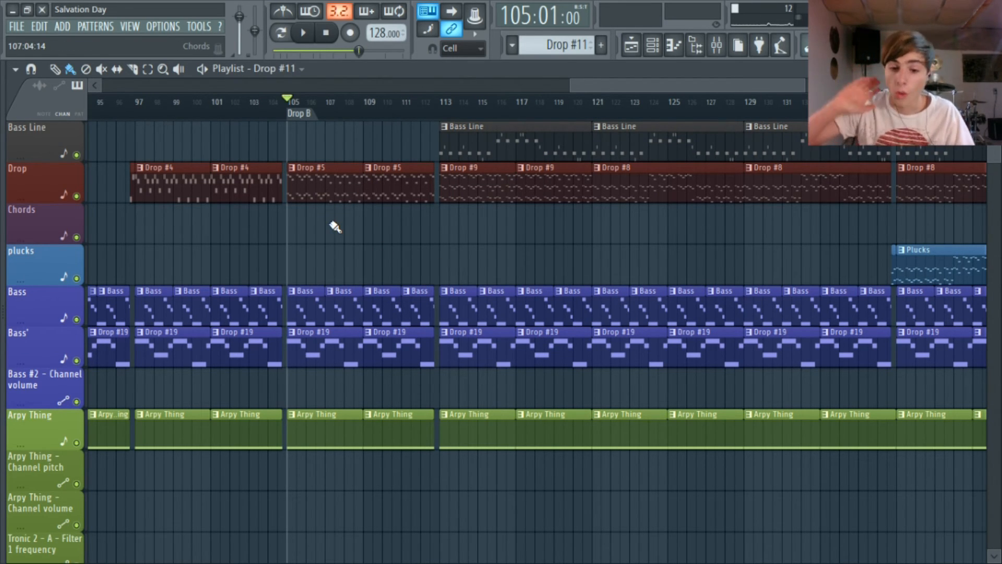
pyautogui.scroll(-2, 347, 190)
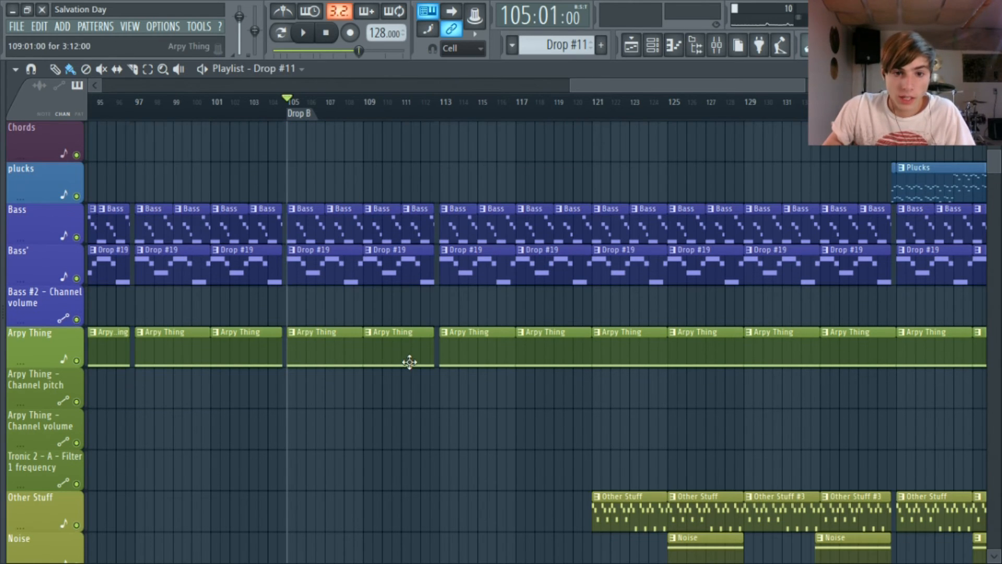
pyautogui.moveTo(725, 87)
pyautogui.mouseDown()
pyautogui.moveTo(752, 89)
pyautogui.moveTo(714, 84)
pyautogui.mouseUp()
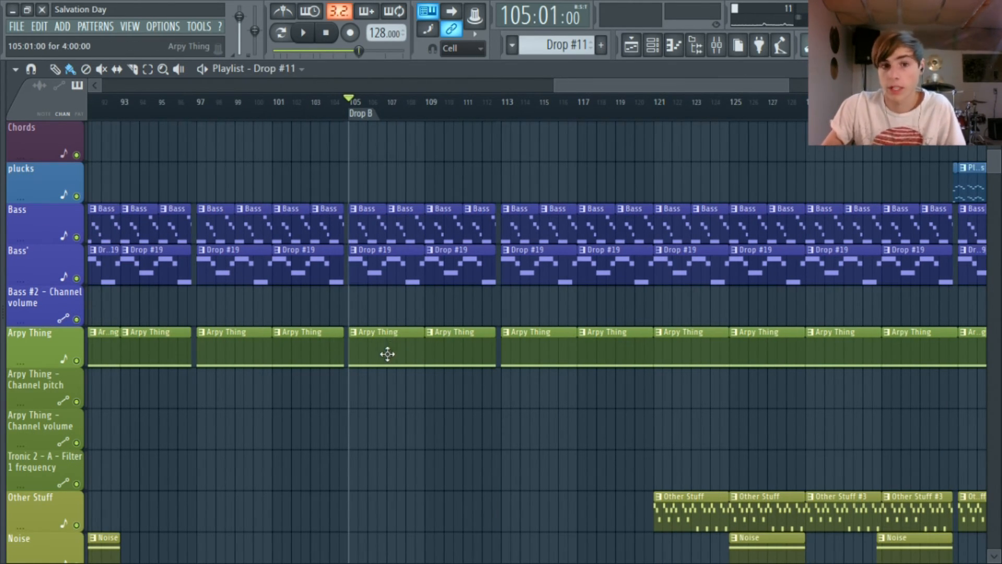
pyautogui.scroll(2, 387, 354)
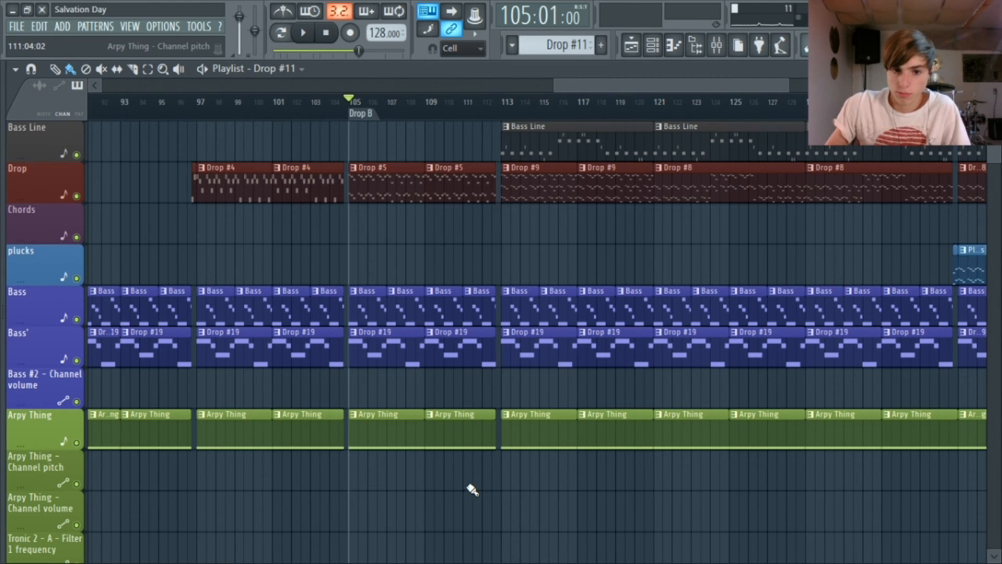
pyautogui.scroll(-7, 478, 303)
pyautogui.scroll(-1, 476, 301)
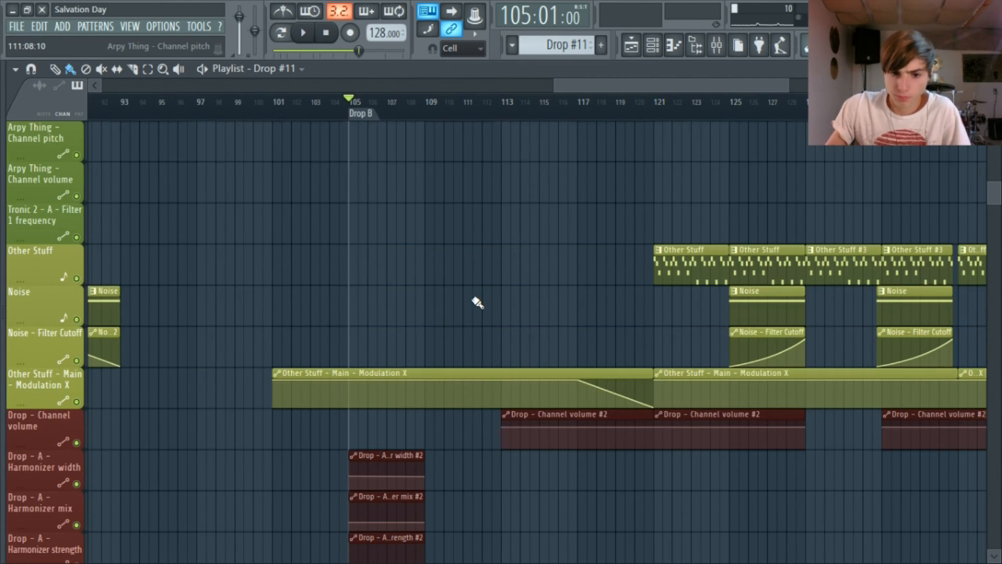
pyautogui.scroll(9, 474, 314)
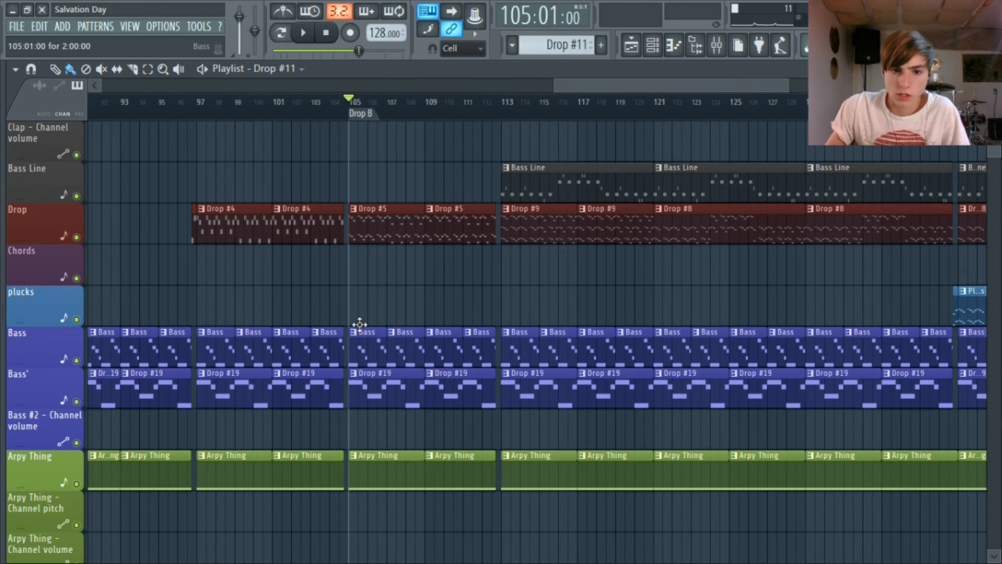
# Step: Solo the Bass and Bass' tracks together, play them from bar 105, stop, and restore all tracks
pyautogui.rightClick(77, 361)
pyautogui.click(77, 402)
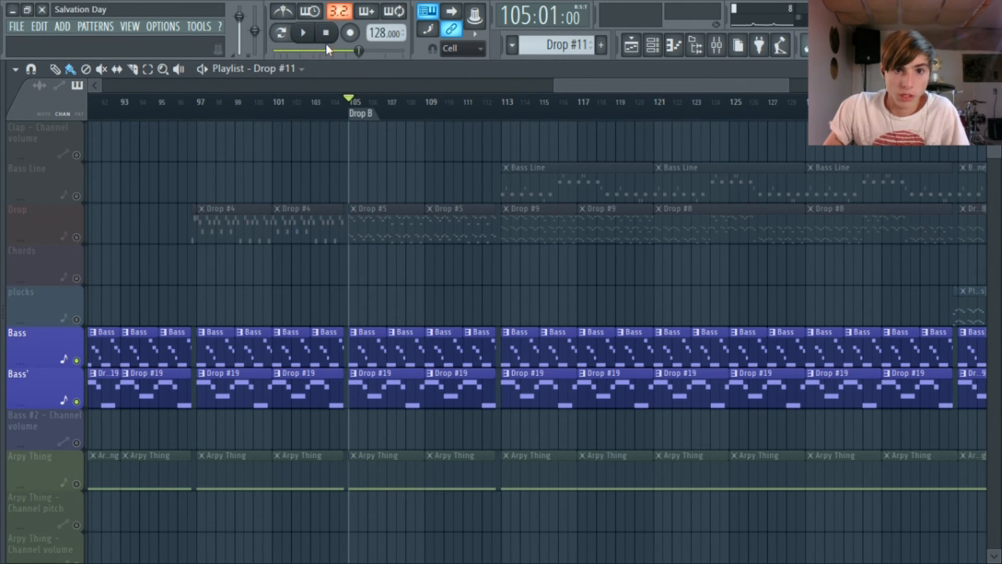
pyautogui.click(304, 35)
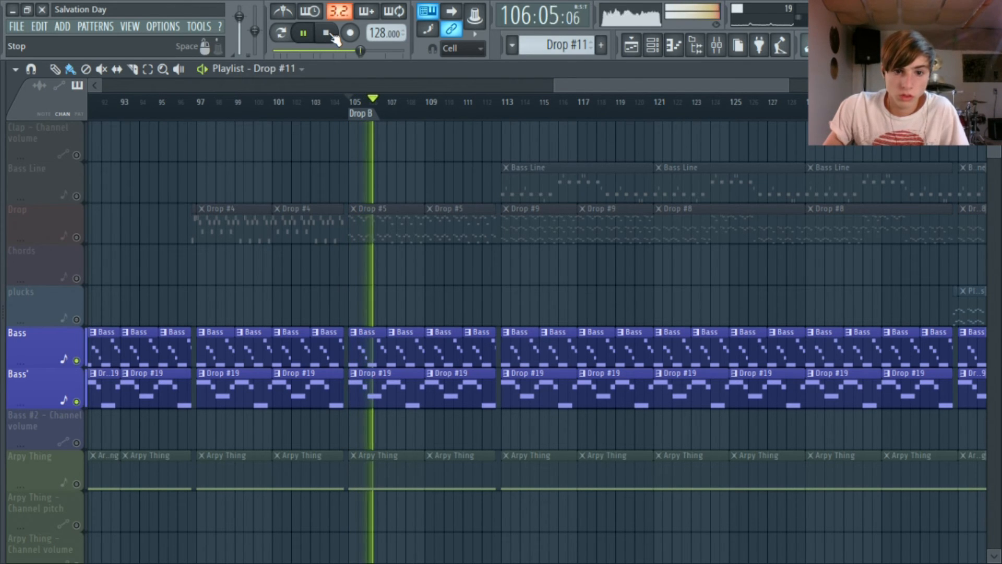
pyautogui.click(327, 33)
pyautogui.click(81, 374)
pyautogui.rightClick(79, 401)
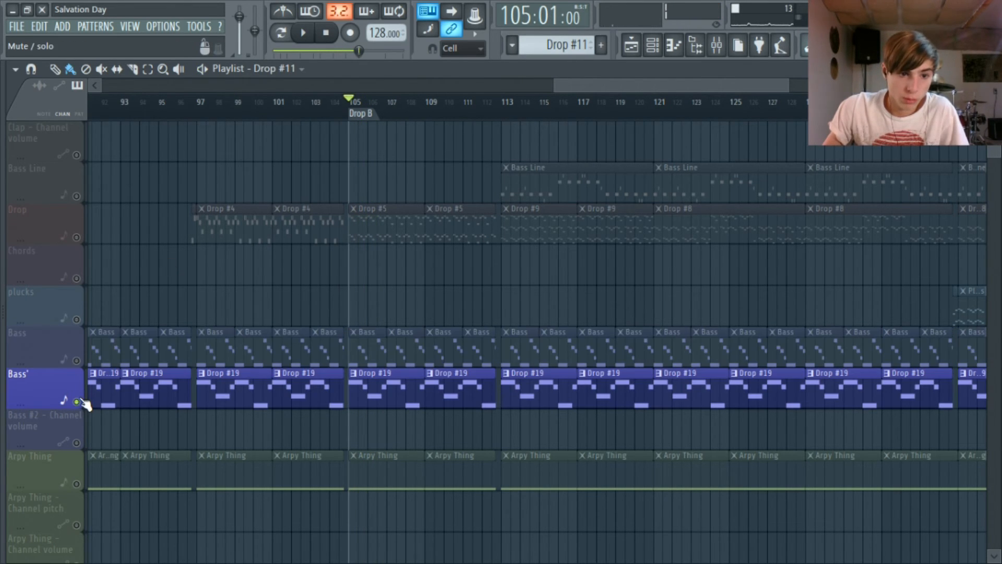
pyautogui.rightClick(80, 400)
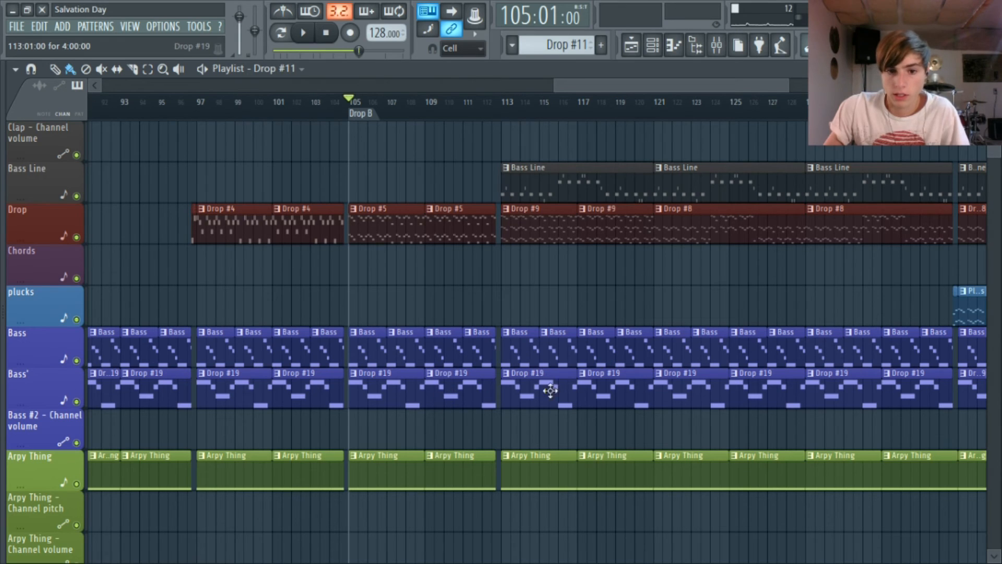
# Step: Open the Drop #5 clip's notes in the piano roll, play the pattern in pattern mode, and stop it
pyautogui.doubleClick(384, 229)
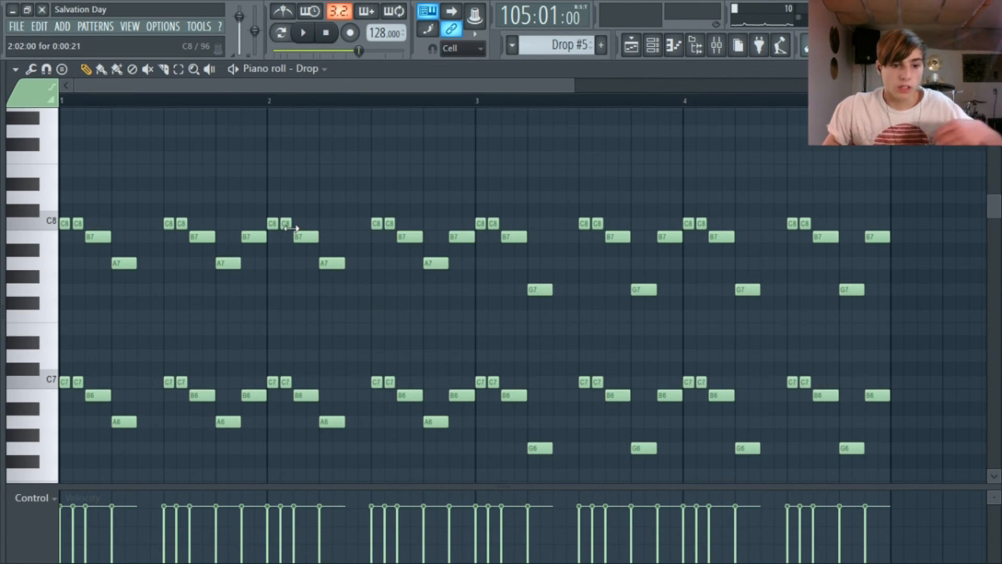
pyautogui.scroll(-2, 319, 244)
pyautogui.click(282, 34)
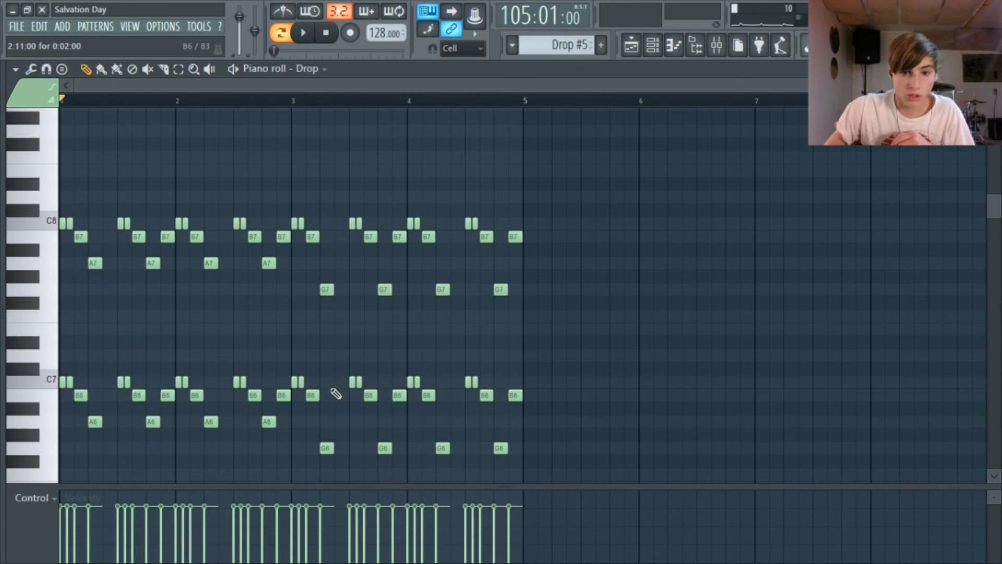
pyautogui.press('space')
pyautogui.click(306, 35)
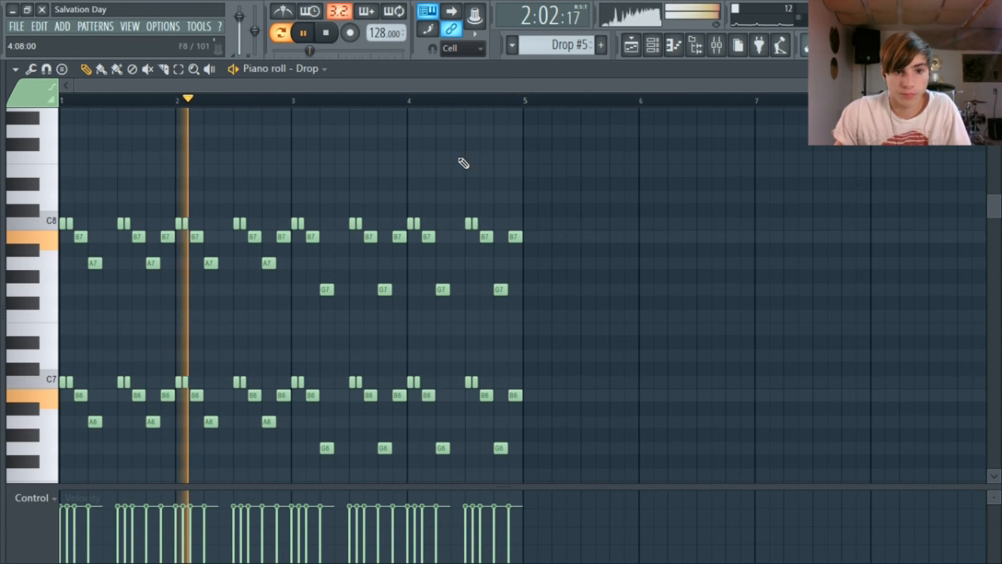
pyautogui.click(327, 34)
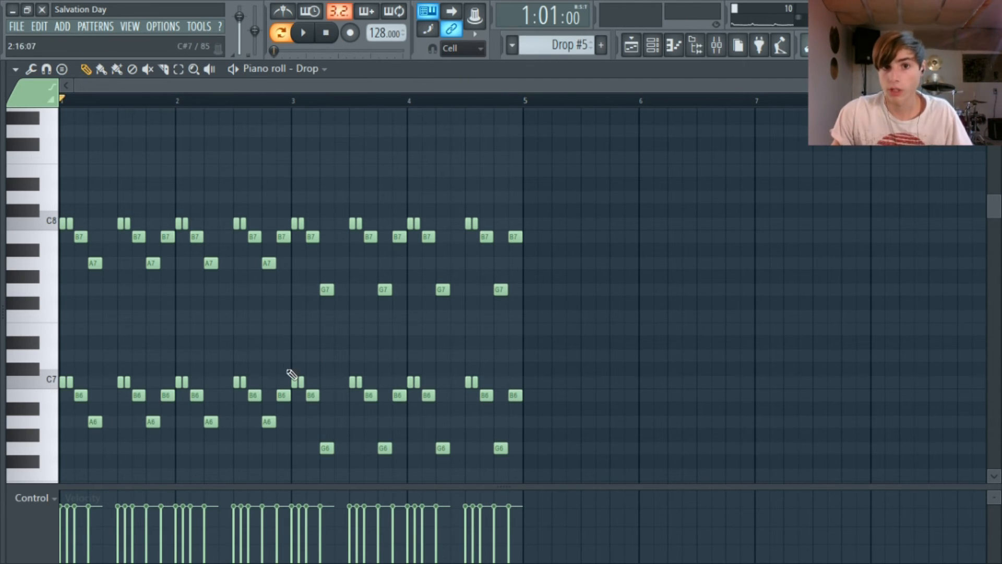
# Step: Try lowering Drop #5's upper-octave notes from bar 2 onward by one semitone, and play the pattern
pyautogui.click(631, 46)
pyautogui.doubleClick(385, 236)
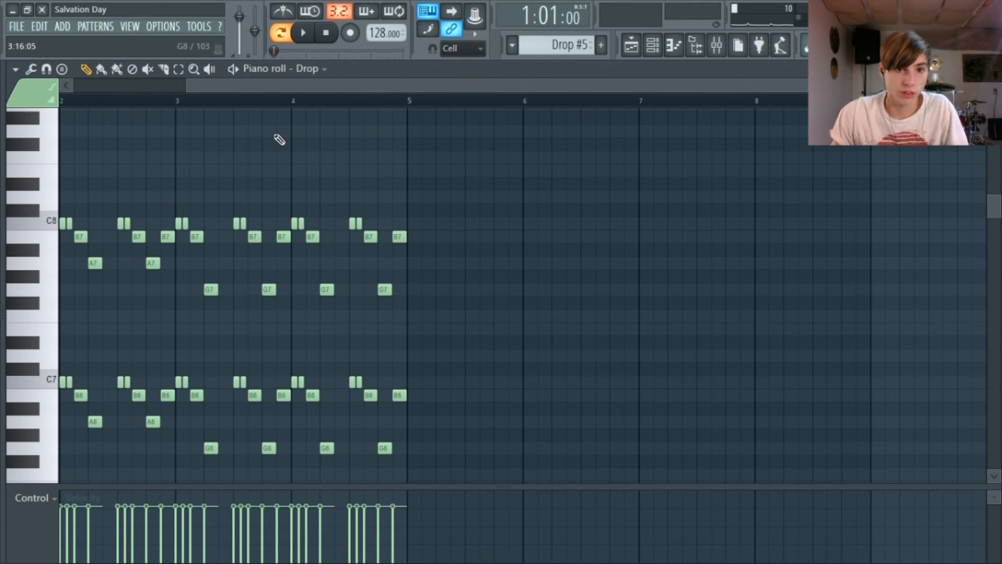
pyautogui.moveTo(75, 213); pyautogui.dragTo(557, 313)
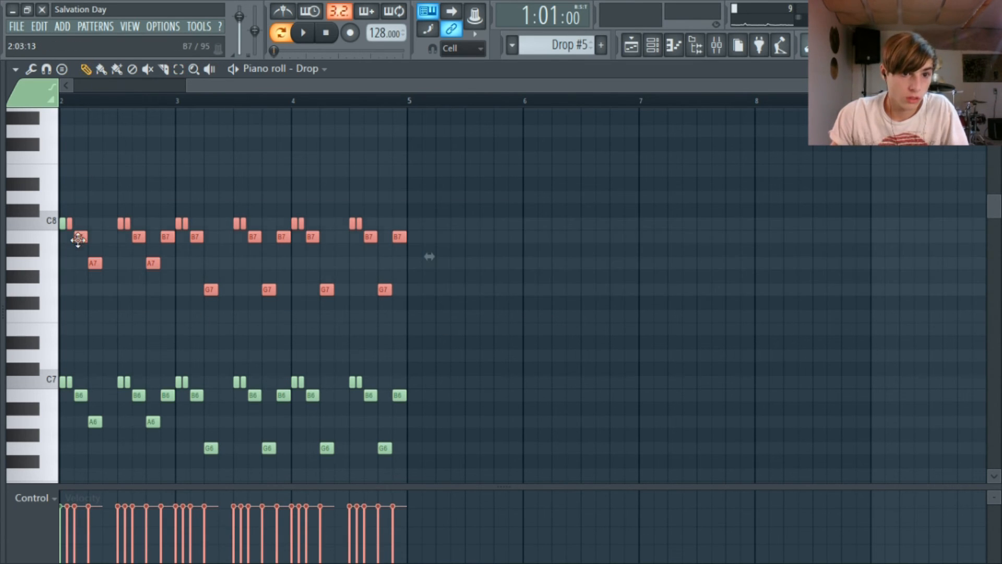
pyautogui.moveTo(80, 240); pyautogui.dragTo(80, 255)
pyautogui.rightClick(124, 134)
pyautogui.press('space')
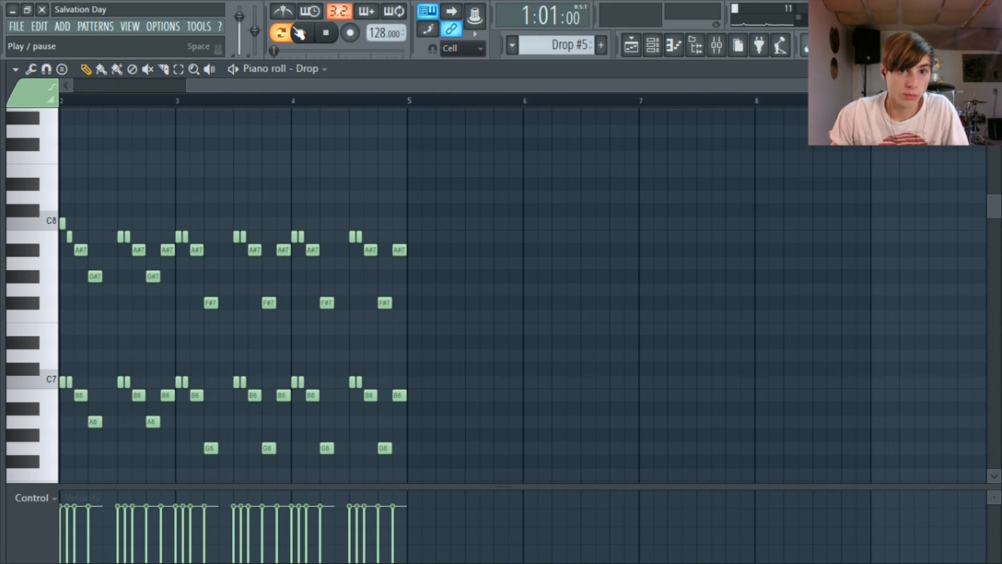
pyautogui.moveTo(254, 84); pyautogui.dragTo(124, 97)
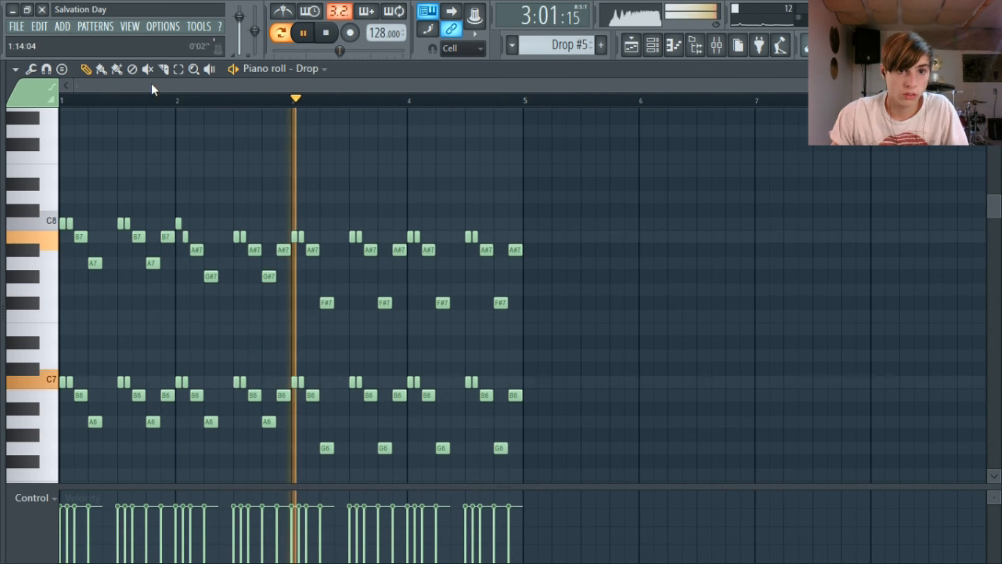
# Step: Stop the pattern and undo the semitone shift of the upper-octave notes
pyautogui.press('space')
pyautogui.hotkey('ctrl', 'z')
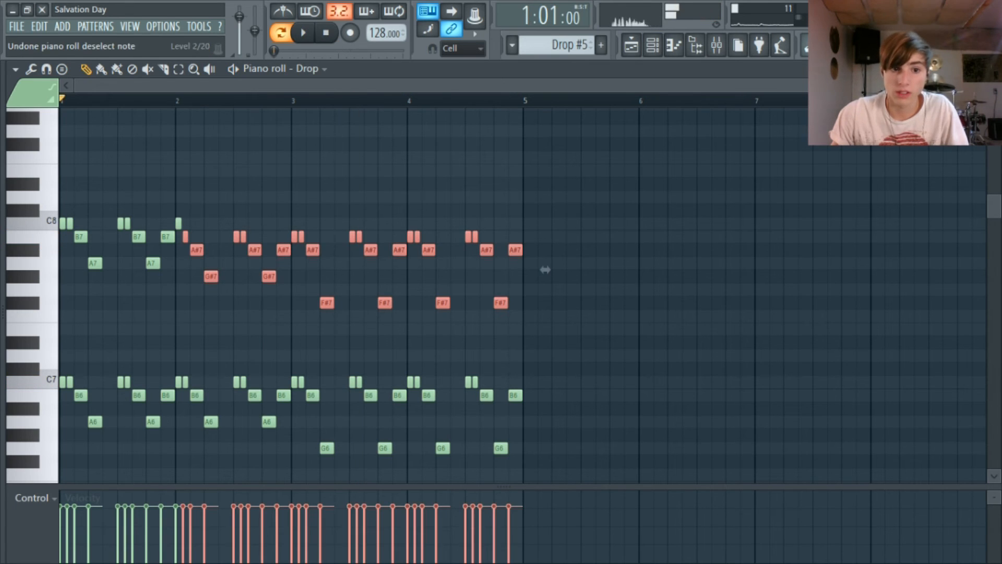
pyautogui.hotkey('ctrl', 'z')
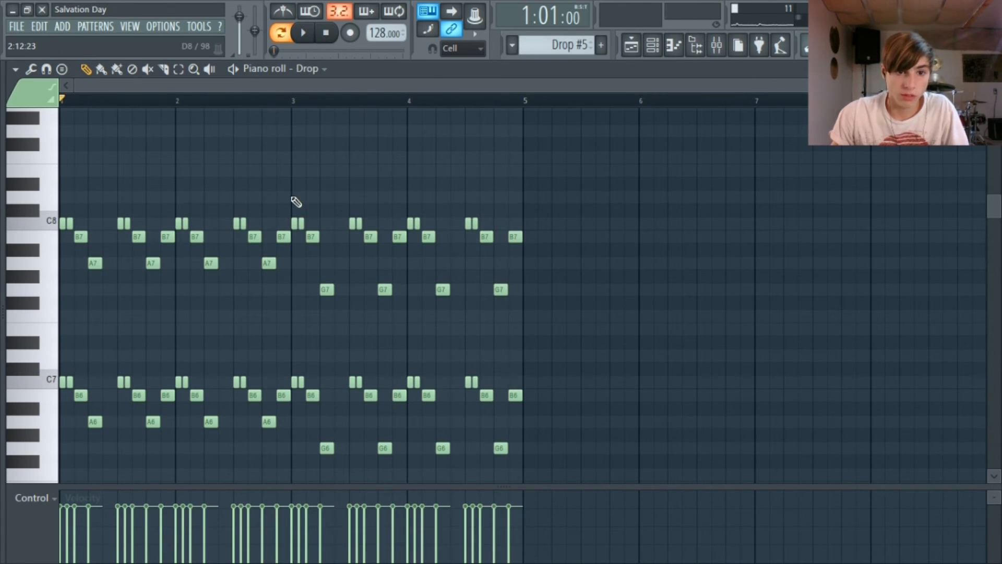
# Step: Return to the playlist, play the song briefly from the Drop B marker at bar 105, and stop
pyautogui.click(641, 45)
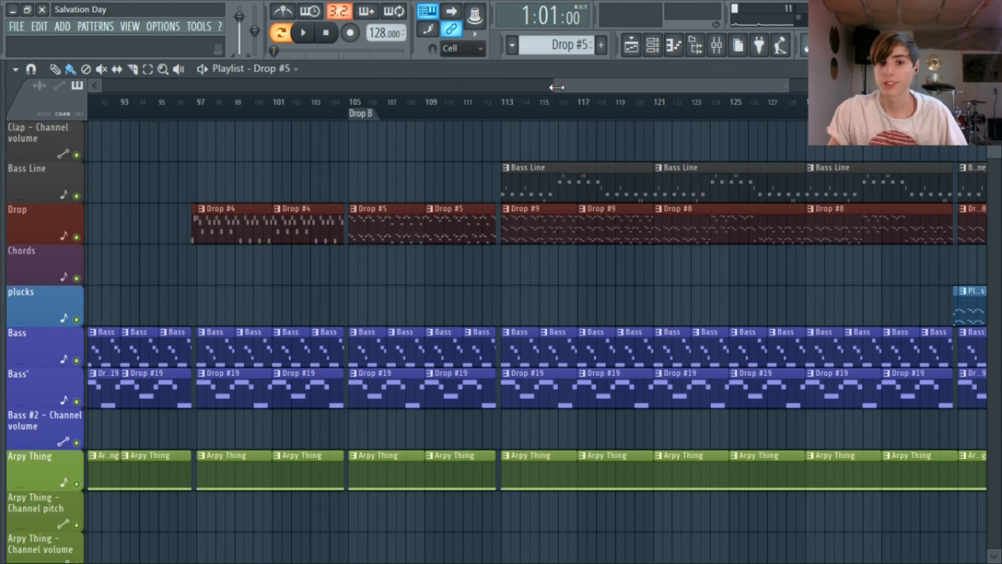
pyautogui.scroll(5, 514, 202)
pyautogui.click(367, 108)
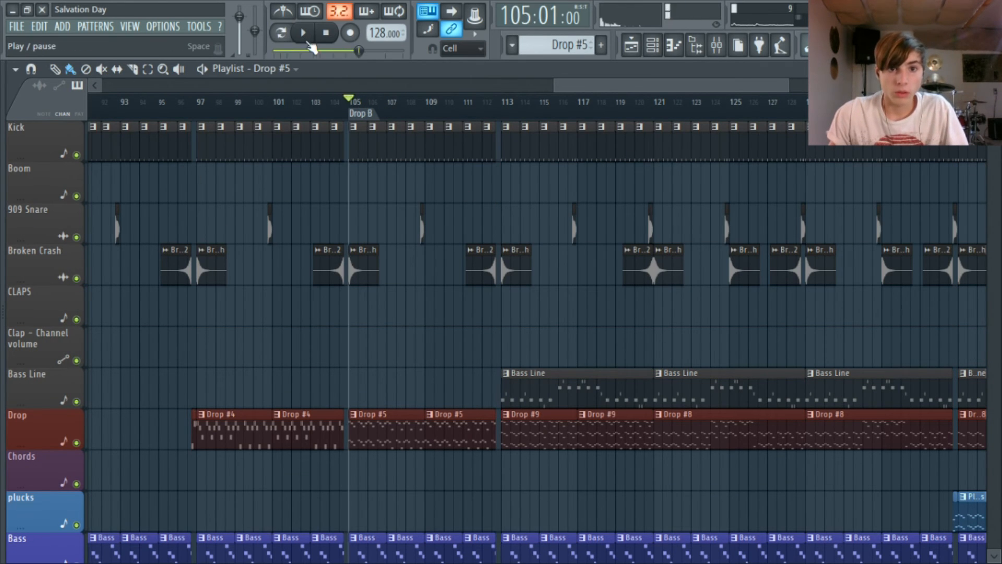
pyautogui.click(303, 33)
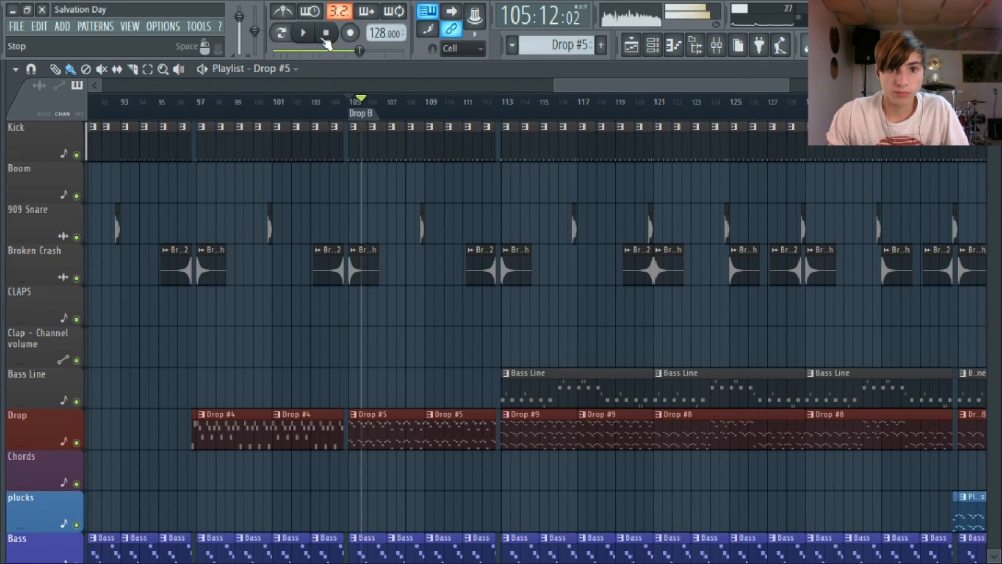
pyautogui.click(324, 33)
# Step: Move the playhead to bar 113, where the Bass Line and Drop #9 clips begin, and play briefly
pyautogui.scroll(-3, 456, 373)
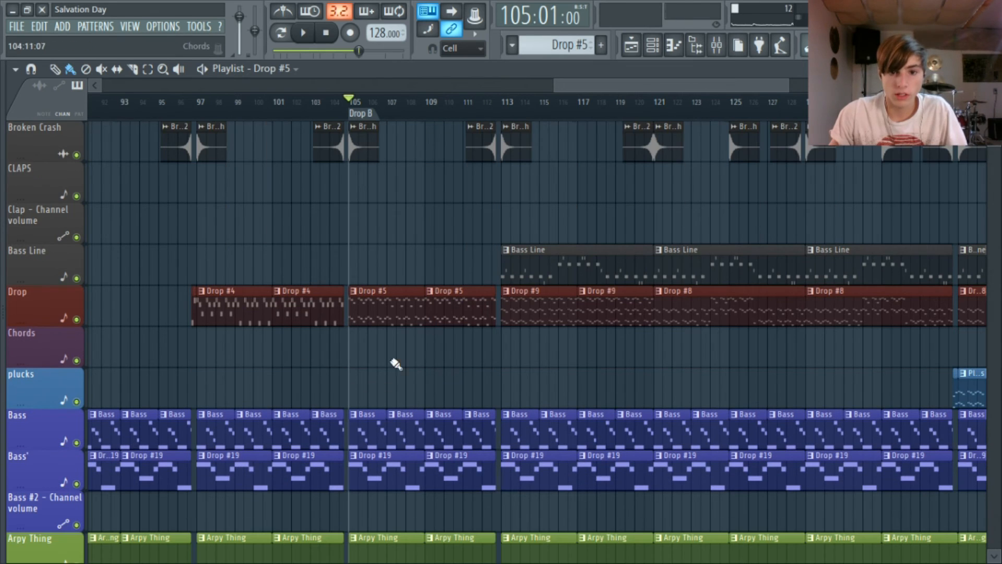
pyautogui.moveTo(611, 86); pyautogui.dragTo(636, 87)
pyautogui.scroll(3, 548, 246)
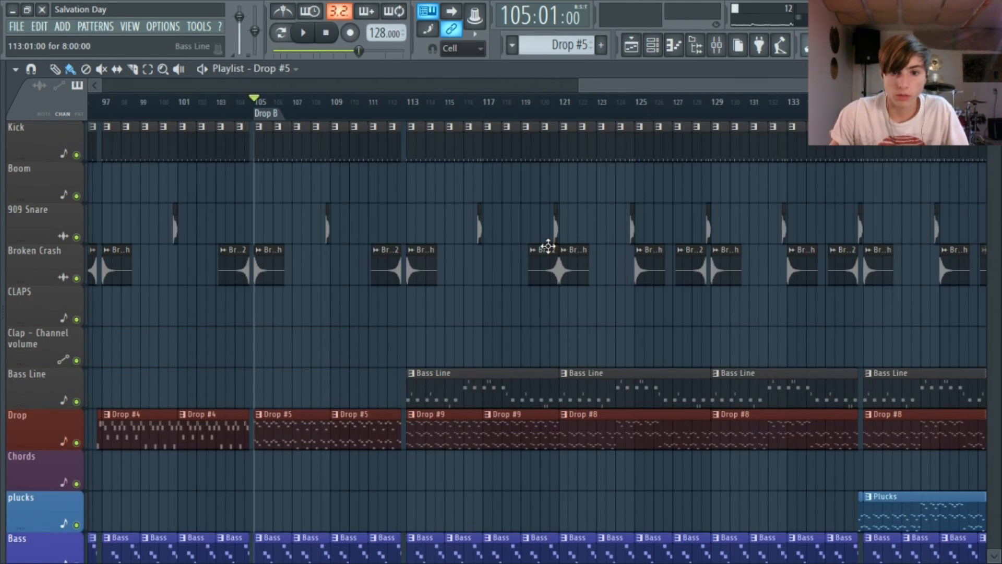
pyautogui.click(412, 104)
pyautogui.click(305, 34)
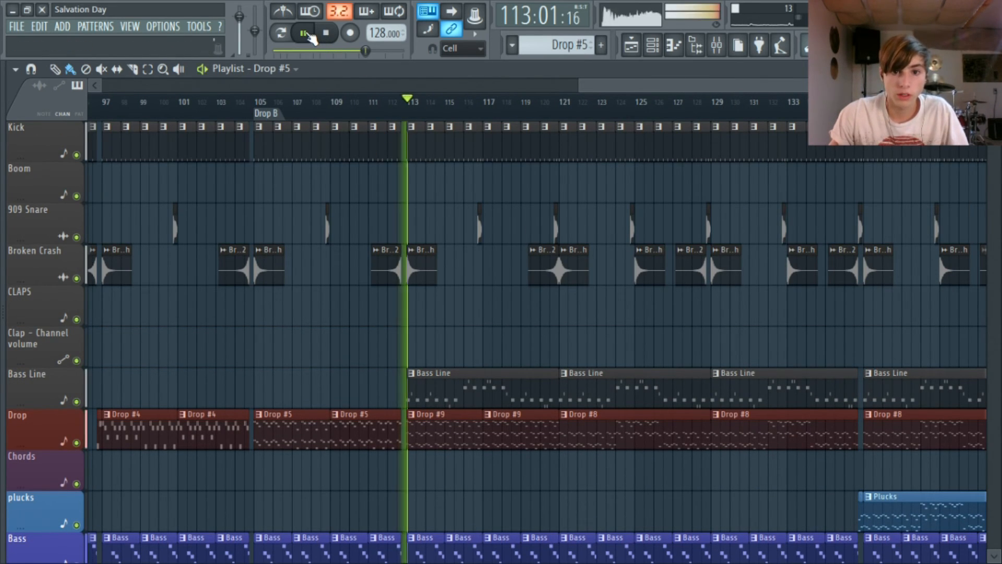
pyautogui.click(305, 34)
# Step: Open the first Bass Line clip's notes in the piano roll and play the pattern in pattern mode
pyautogui.scroll(-6, 522, 193)
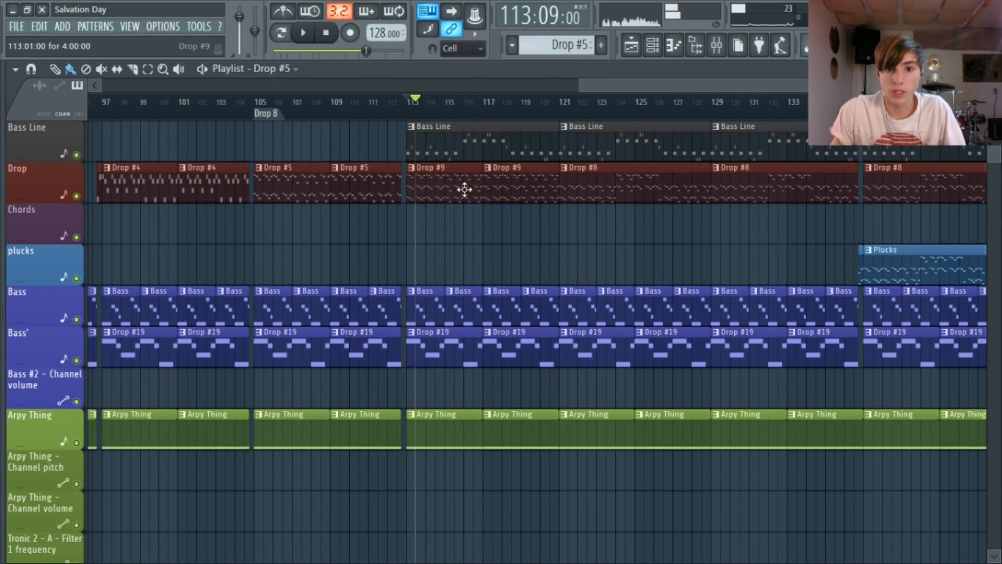
pyautogui.doubleClick(459, 137)
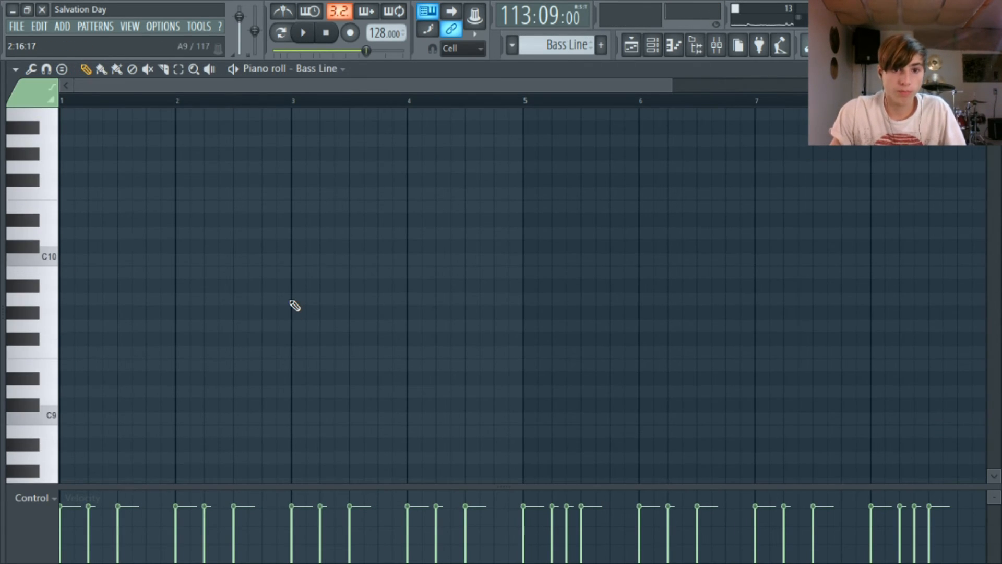
pyautogui.scroll(-6, 295, 305)
pyautogui.scroll(3, 289, 307)
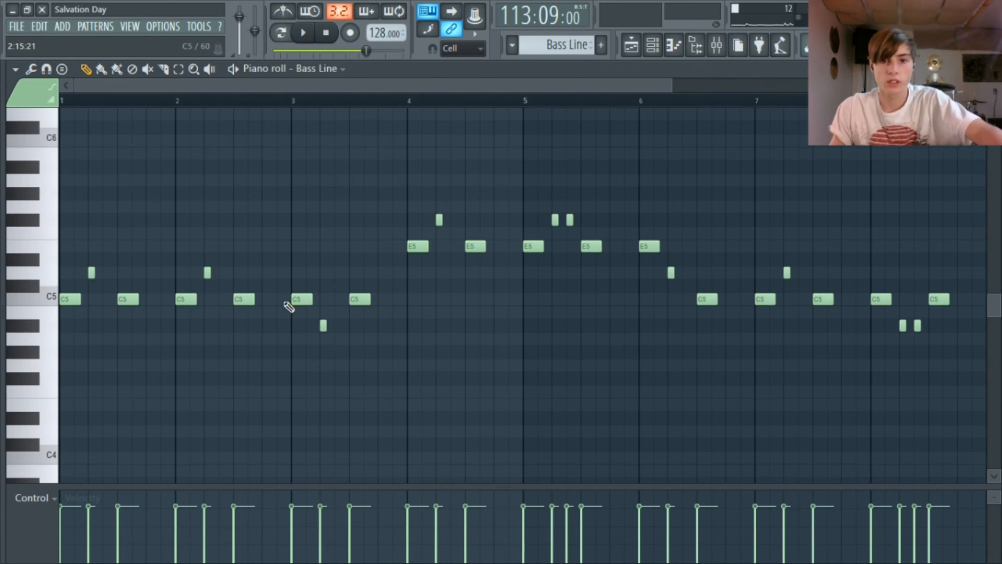
pyautogui.scroll(-1, 288, 307)
pyautogui.click(282, 33)
pyautogui.click(302, 36)
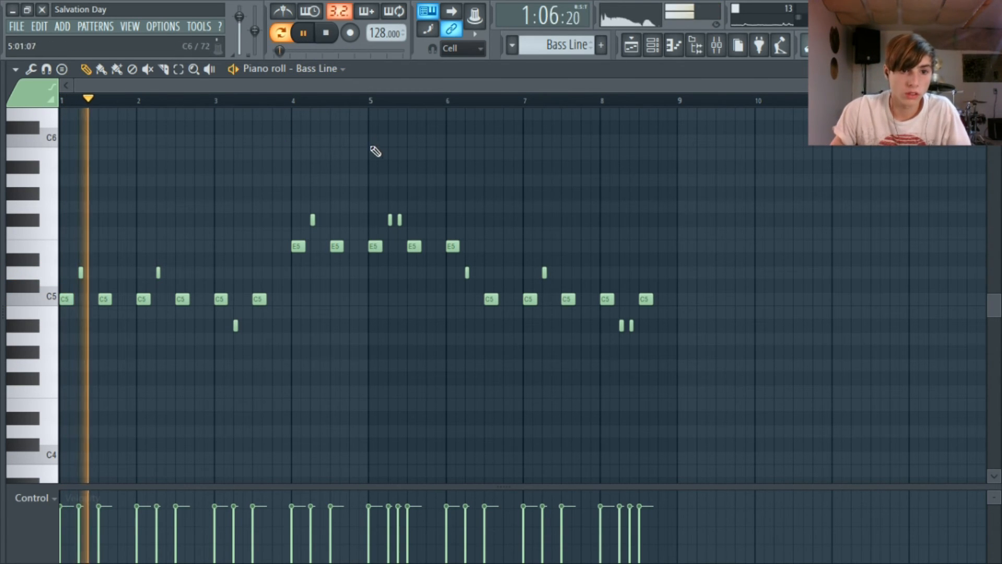
# Step: Open the Bass Line channel's Harmor synth from the channel rack while the pattern plays
pyautogui.click(652, 46)
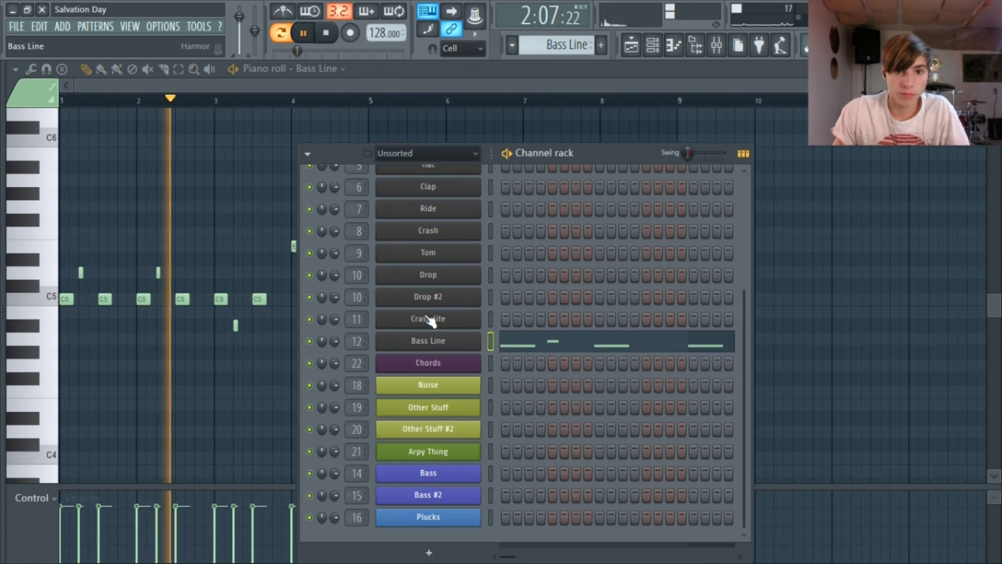
pyautogui.rightClick(270, 151)
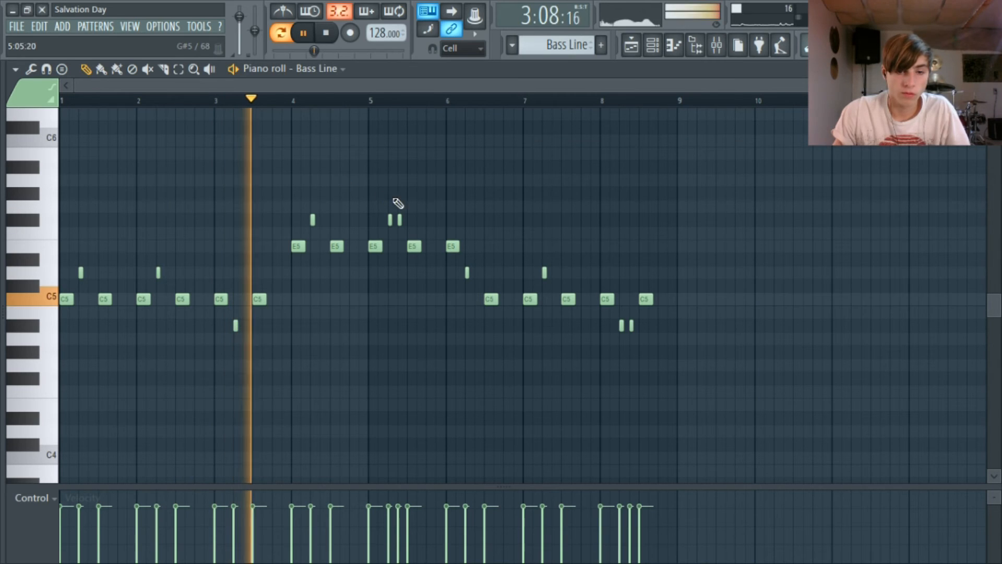
pyautogui.click(661, 47)
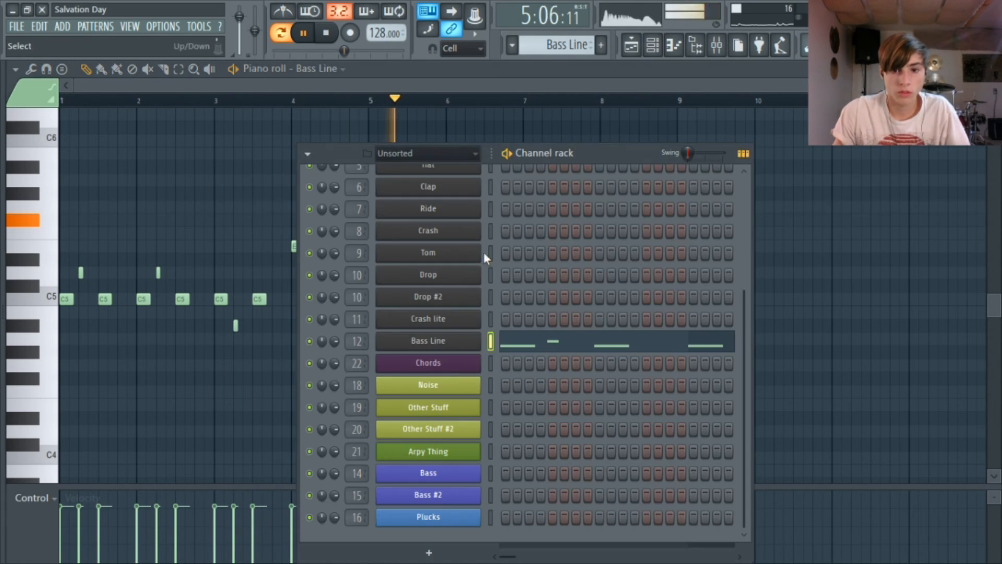
pyautogui.click(451, 344)
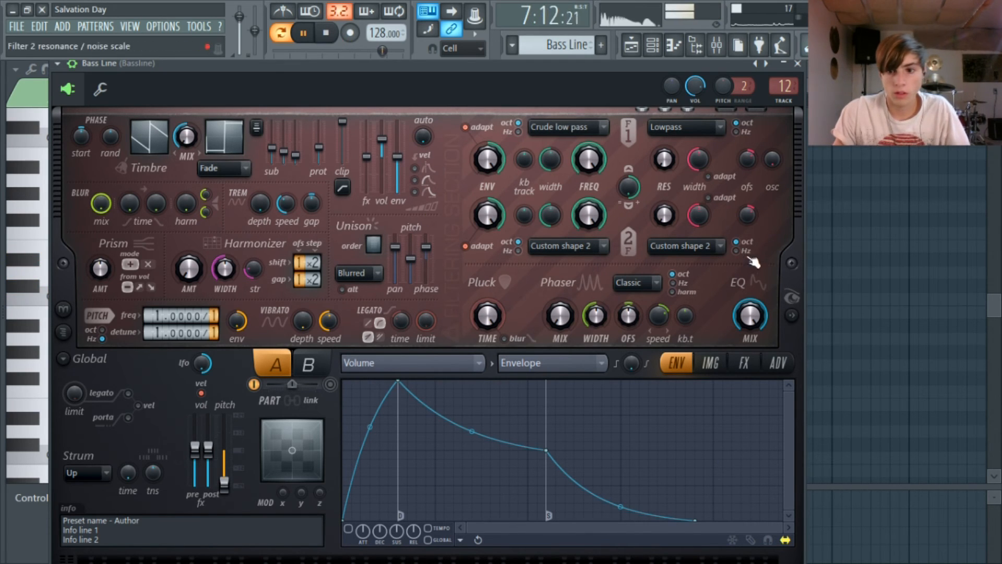
# Step: Stop the pattern and inspect the Harmor synth's harmonic visualizer, effects page and Timbre 1 harmonic level
pyautogui.click(791, 298)
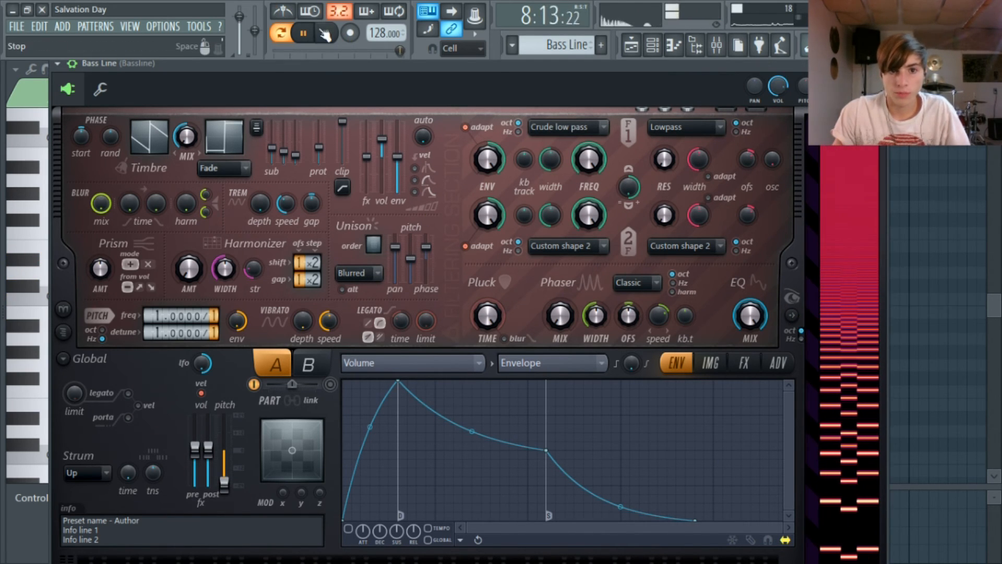
pyautogui.click(324, 34)
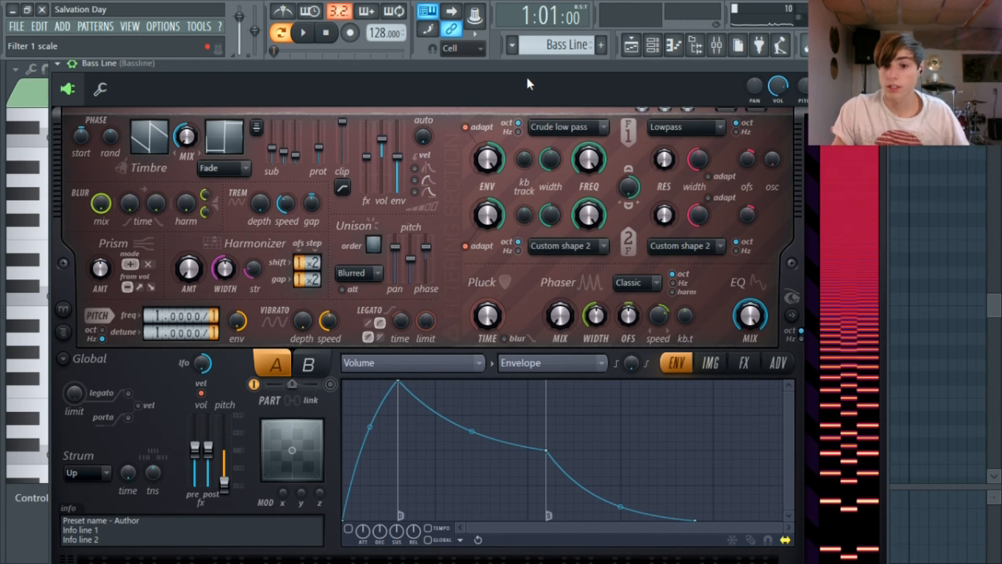
pyautogui.click(746, 365)
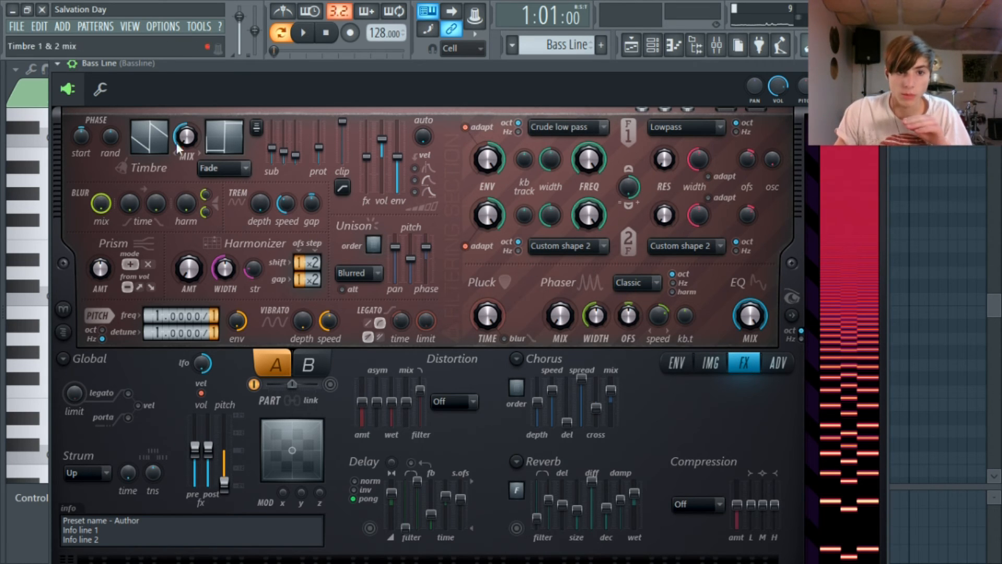
pyautogui.click(151, 140)
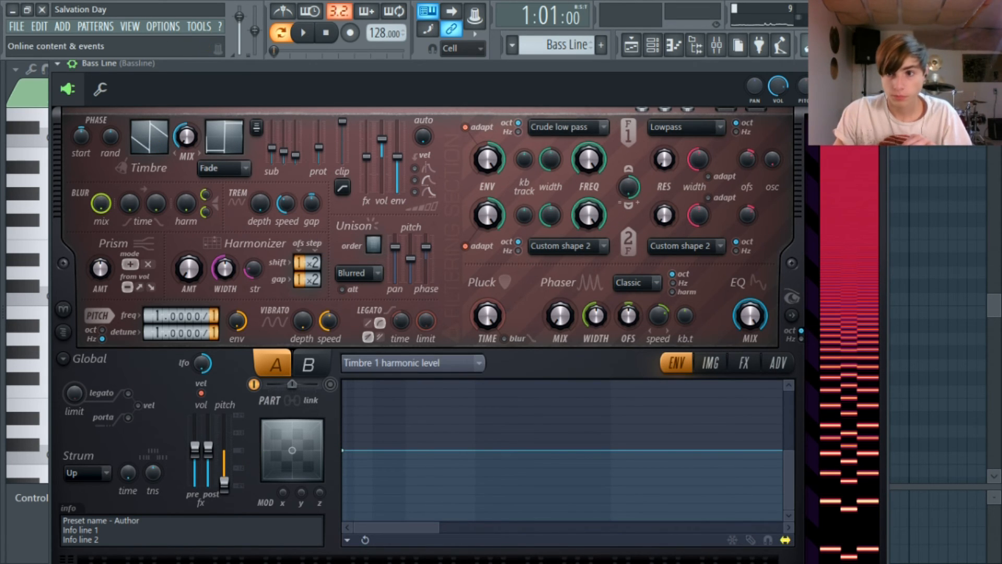
pyautogui.click(882, 63)
# Step: Open the Vocodex effect on the Bassline mixer track, examine its settings, and close it
pyautogui.click(717, 46)
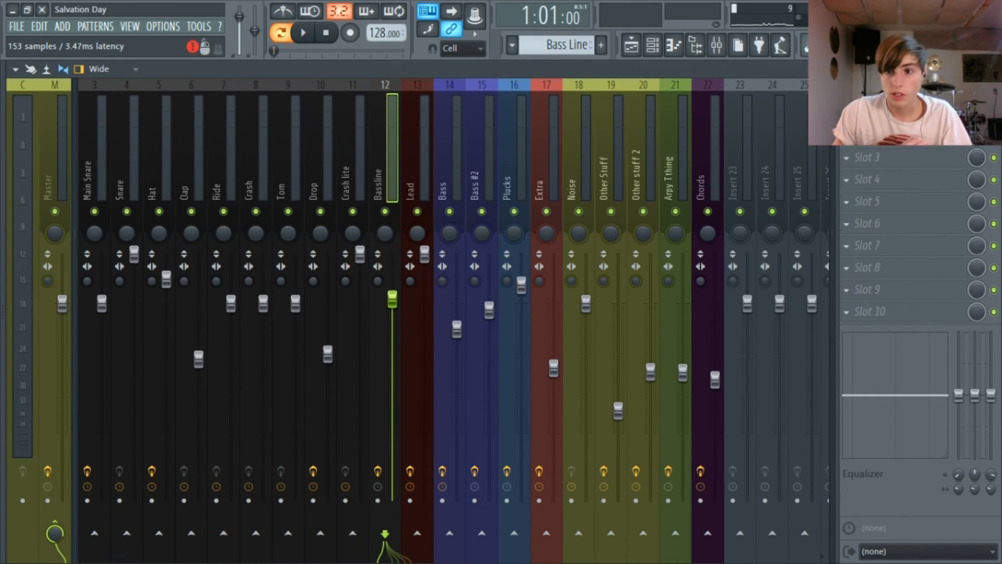
pyautogui.click(882, 113)
pyautogui.moveTo(336, 183); pyautogui.dragTo(357, 101)
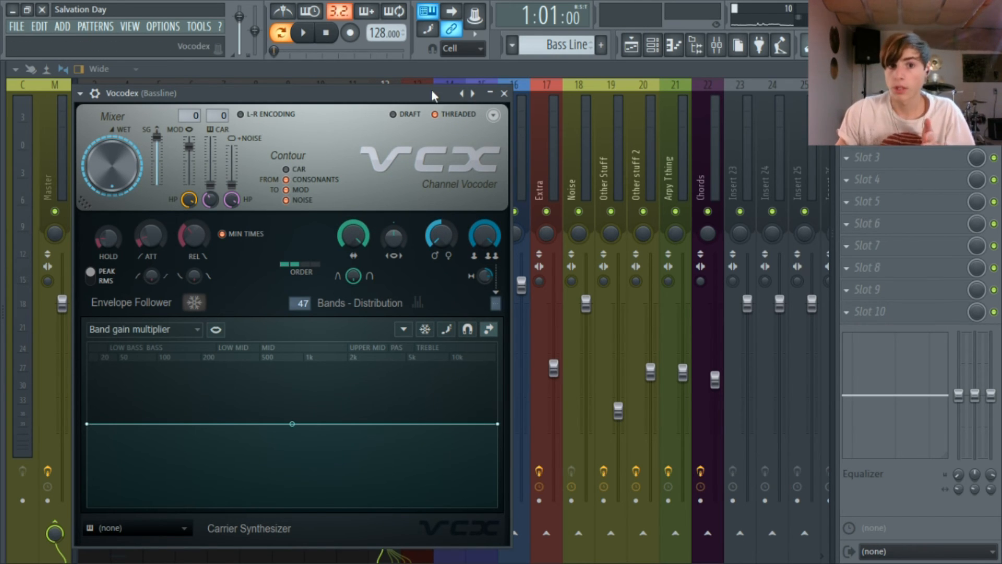
pyautogui.moveTo(417, 94); pyautogui.dragTo(390, 96)
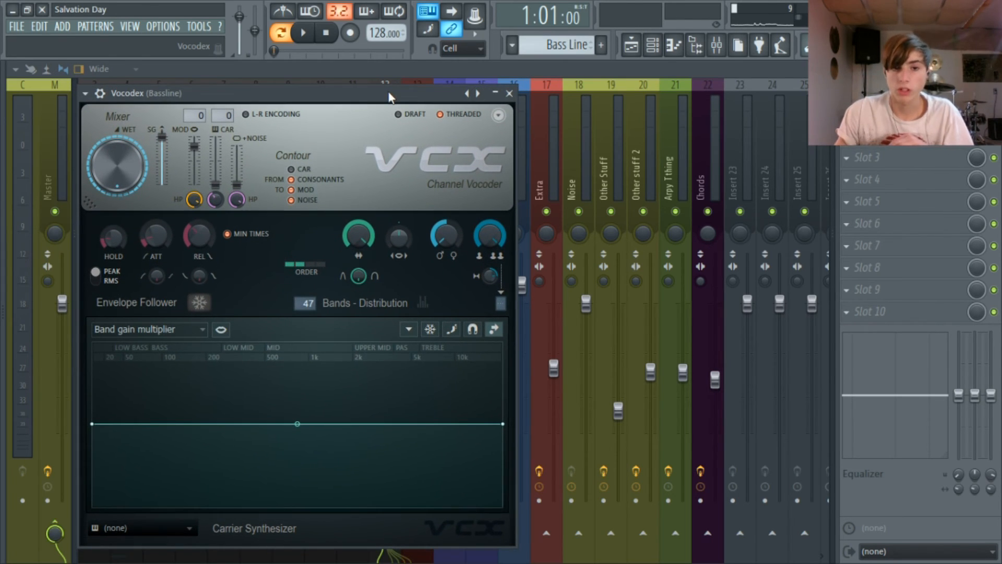
pyautogui.moveTo(390, 97)
pyautogui.mouseDown()
pyautogui.moveTo(377, 94)
pyautogui.moveTo(429, 83)
pyautogui.moveTo(413, 73)
pyautogui.moveTo(408, 89)
pyautogui.moveTo(414, 80)
pyautogui.moveTo(403, 82)
pyautogui.mouseUp()
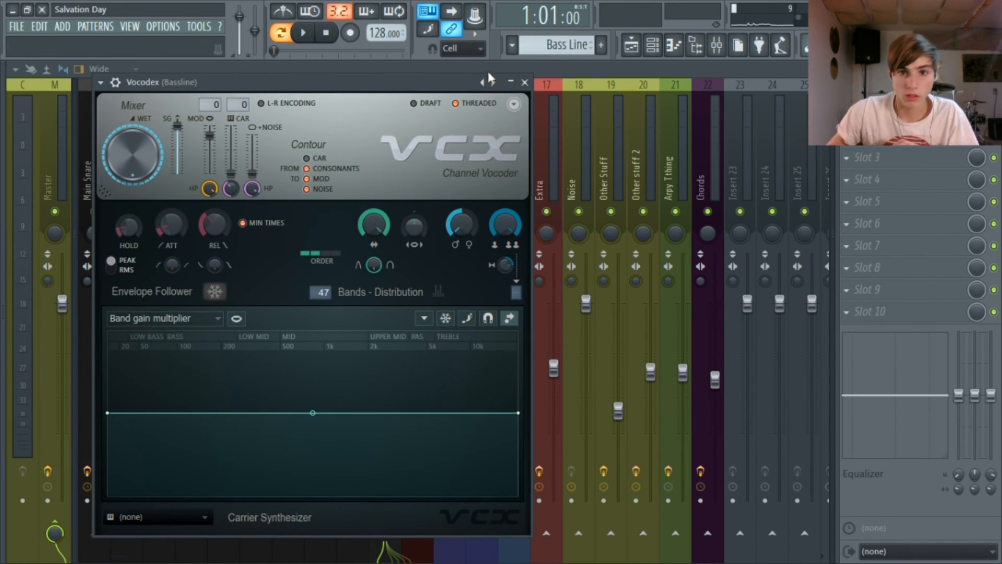
pyautogui.moveTo(489, 79); pyautogui.dragTo(485, 86)
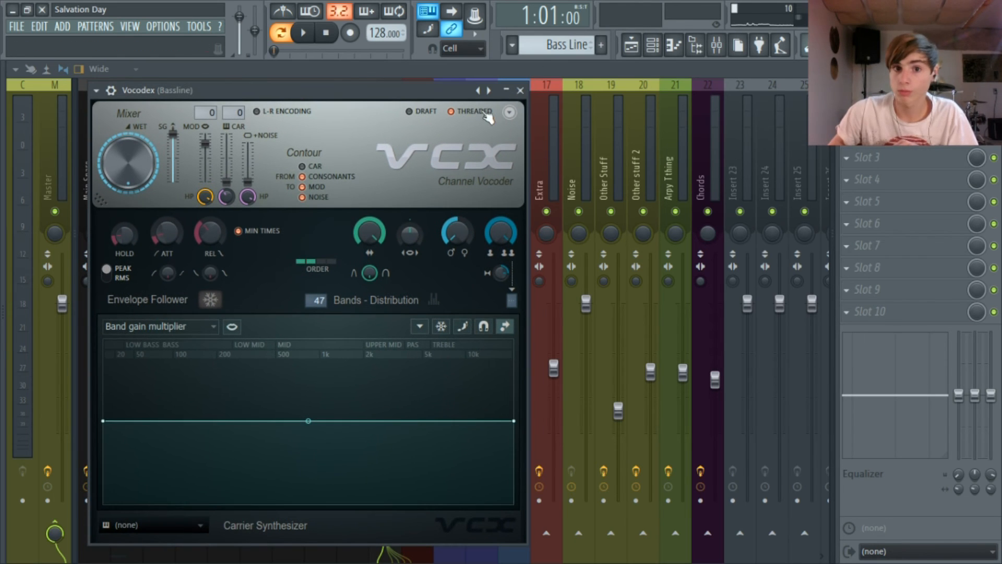
pyautogui.click(520, 91)
# Step: Return to the playlist, play the song briefly from bar 117, and stop
pyautogui.click(631, 46)
pyautogui.scroll(5, 458, 179)
pyautogui.moveTo(634, 85); pyautogui.dragTo(684, 73)
pyautogui.scroll(-5, 423, 241)
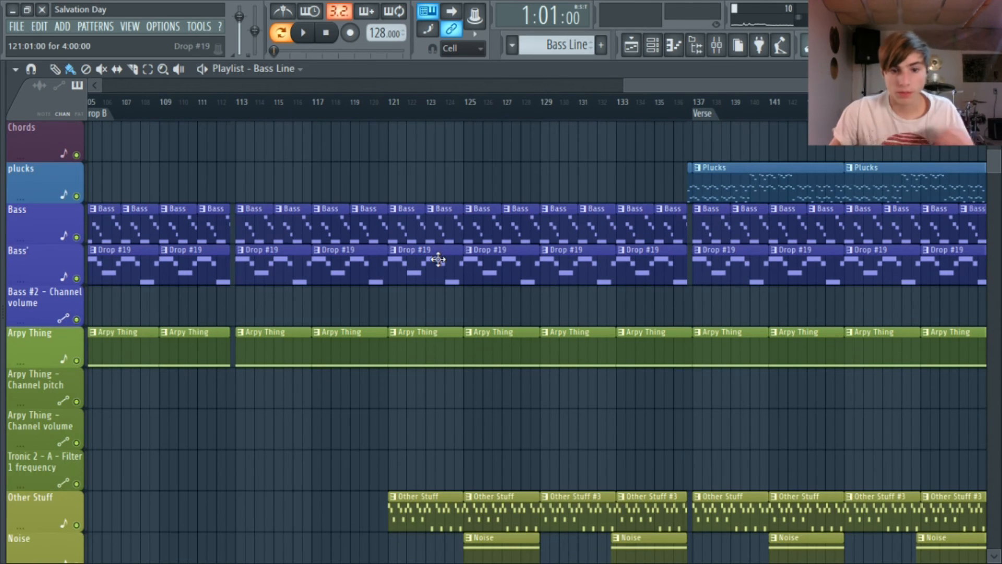
pyautogui.scroll(-5, 366, 319)
pyautogui.scroll(7, 355, 261)
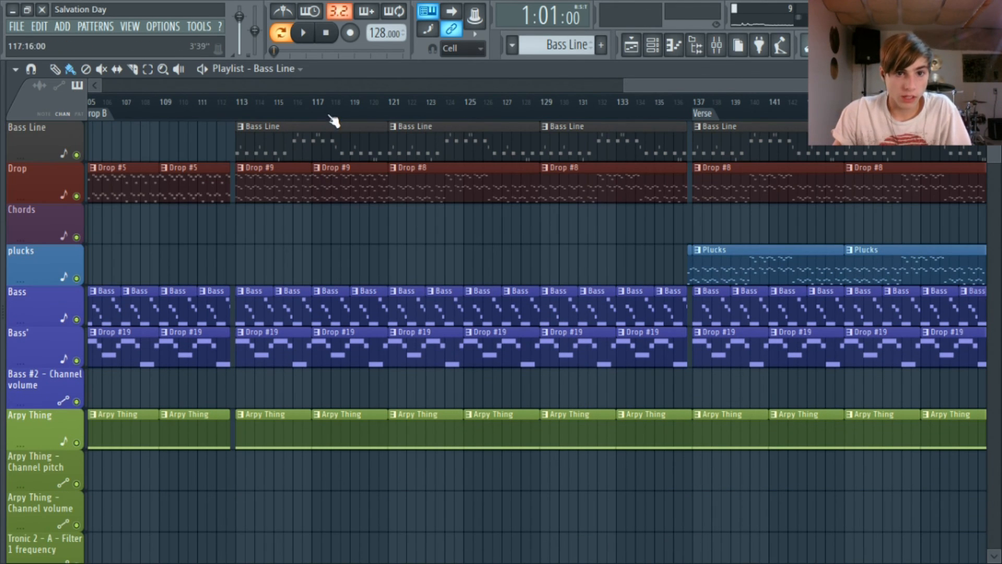
pyautogui.click(323, 104)
pyautogui.click(303, 33)
pyautogui.click(303, 33)
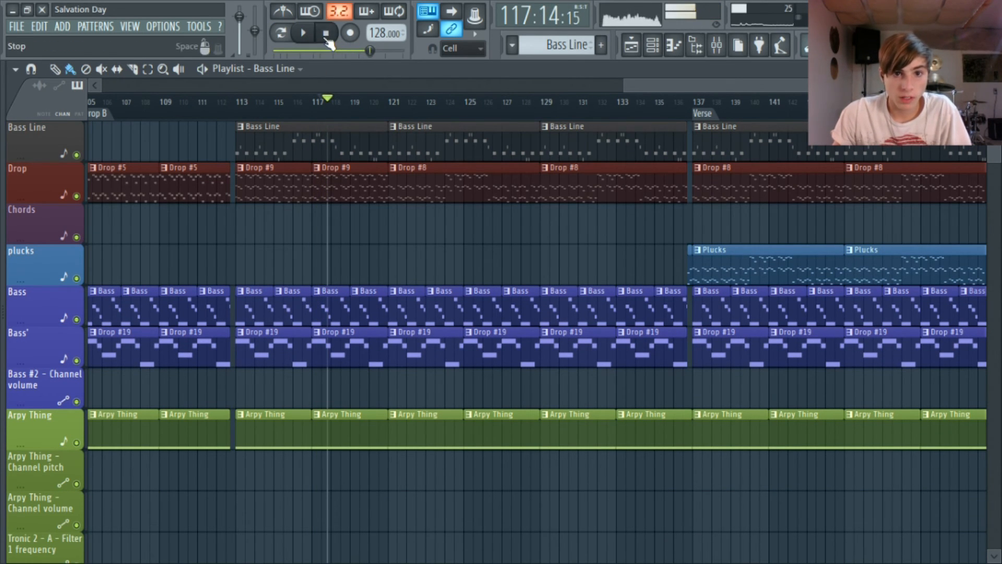
# Step: Move the playhead to bar 121, where the Other Stuff clips begin, play briefly, and stop
pyautogui.click(416, 111)
pyautogui.scroll(-4, 183, 224)
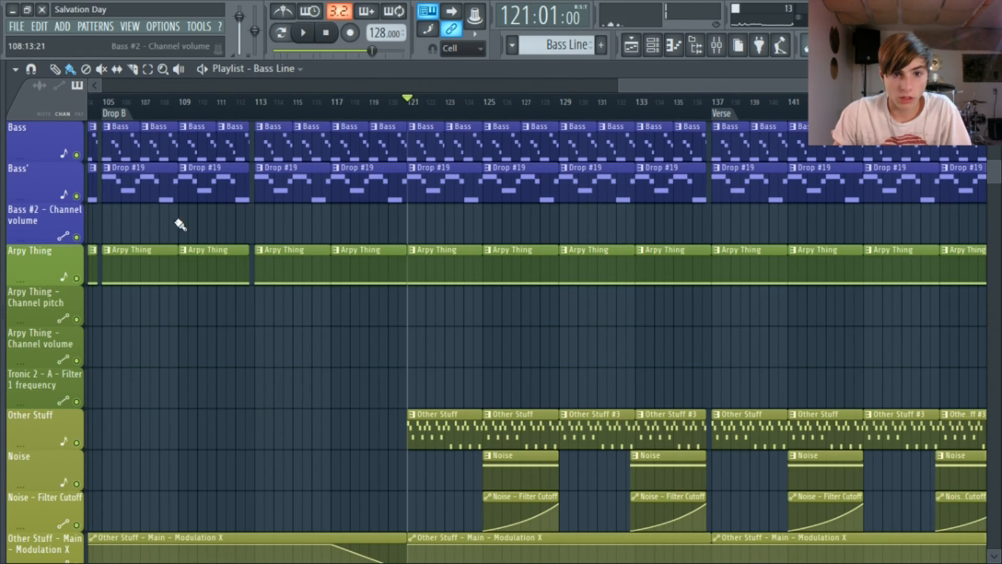
pyautogui.moveTo(735, 91); pyautogui.dragTo(796, 84)
pyautogui.click(307, 33)
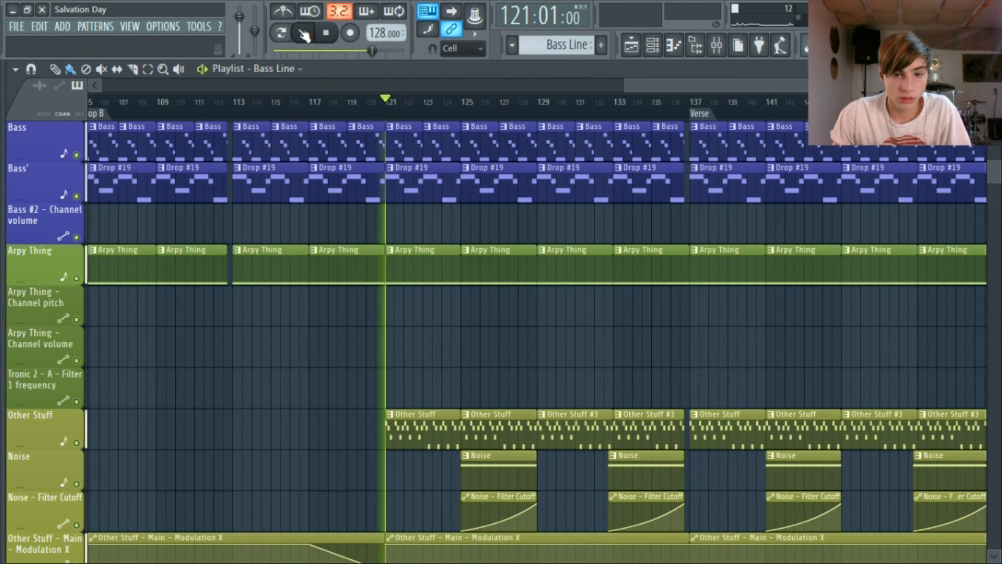
pyautogui.click(327, 35)
# Step: Move the playhead to bar 125 and open the notes of the first Drop #8 clip in the piano roll
pyautogui.scroll(9, 537, 224)
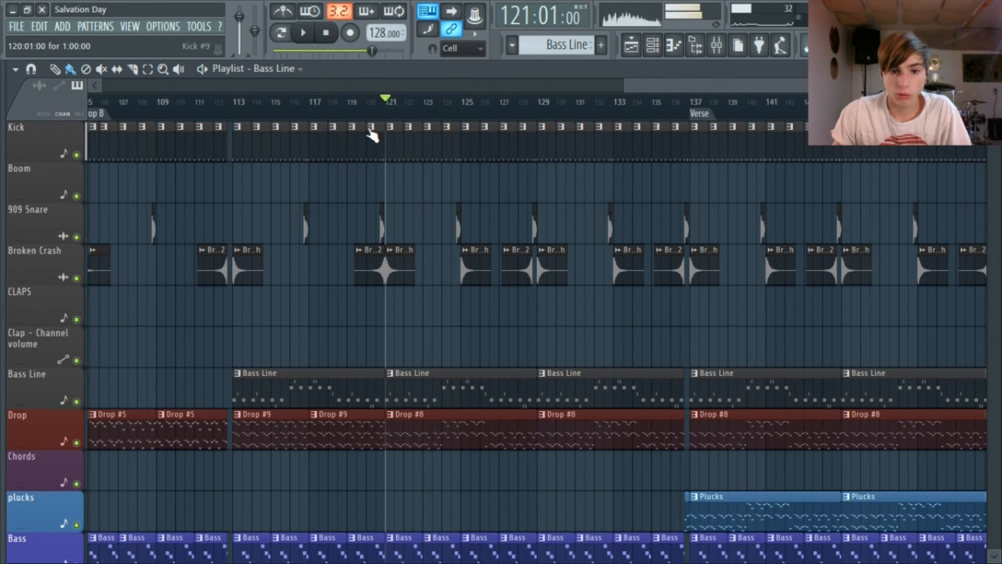
pyautogui.moveTo(749, 85); pyautogui.dragTo(759, 86)
pyautogui.scroll(-7, 329, 301)
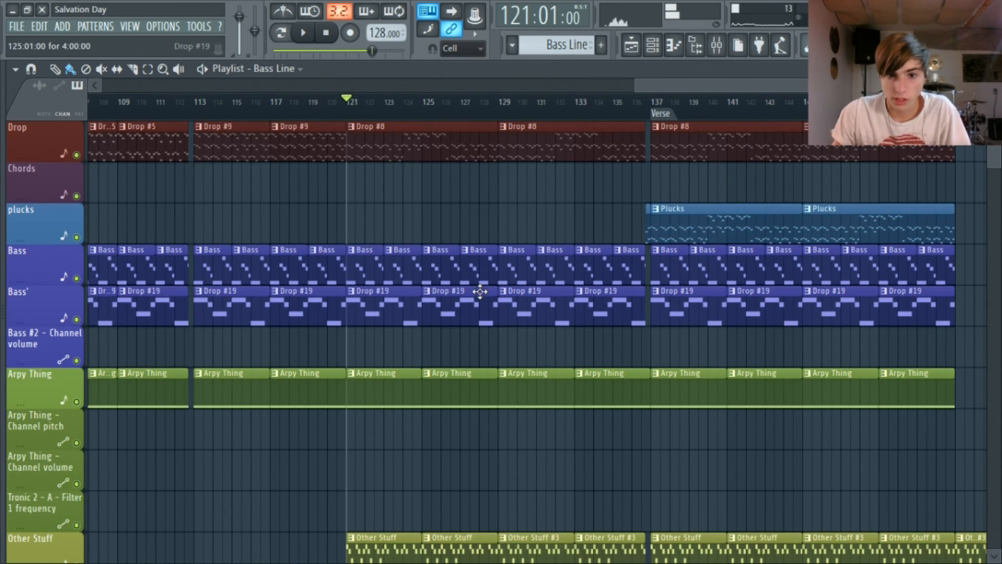
pyautogui.scroll(7, 473, 297)
pyautogui.click(431, 118)
pyautogui.scroll(-6, 537, 238)
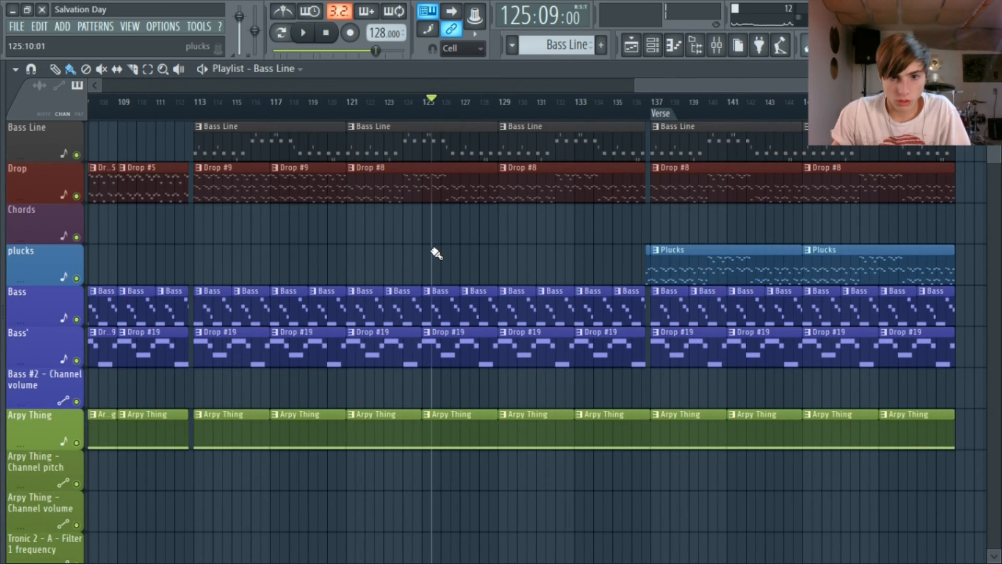
pyautogui.scroll(-1, 445, 240)
pyautogui.scroll(5, 378, 180)
pyautogui.doubleClick(425, 346)
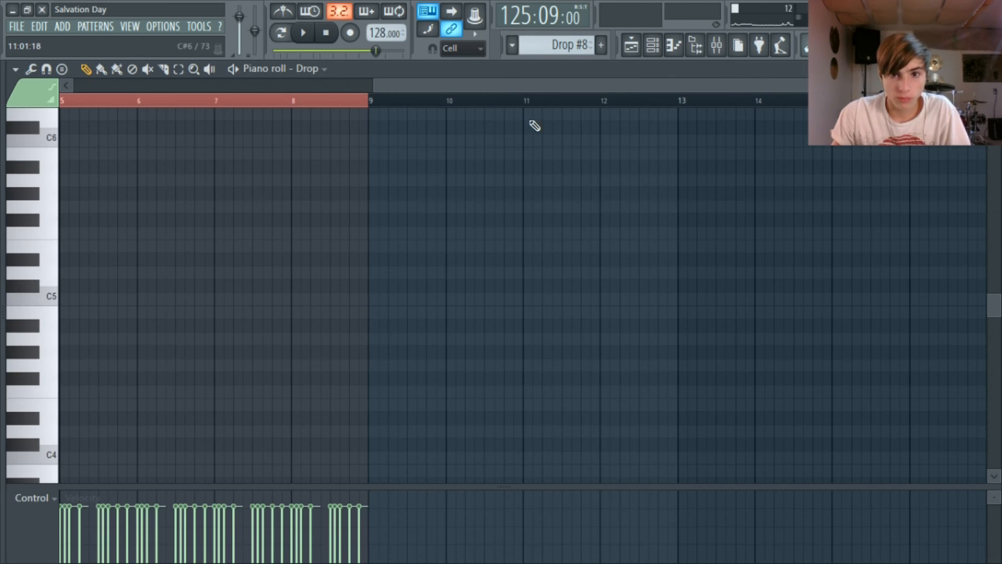
pyautogui.scroll(10, 334, 245)
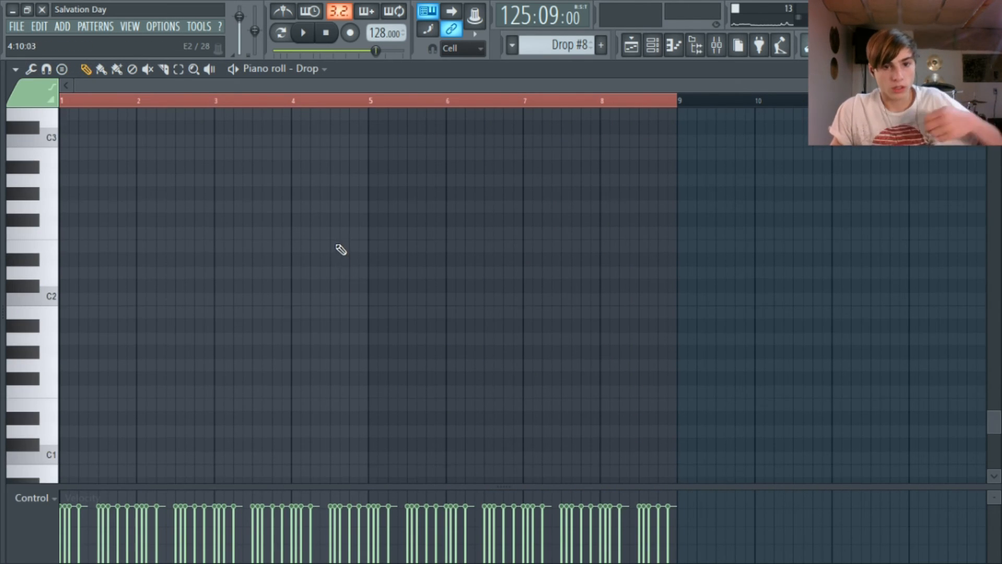
pyautogui.scroll(5, 360, 227)
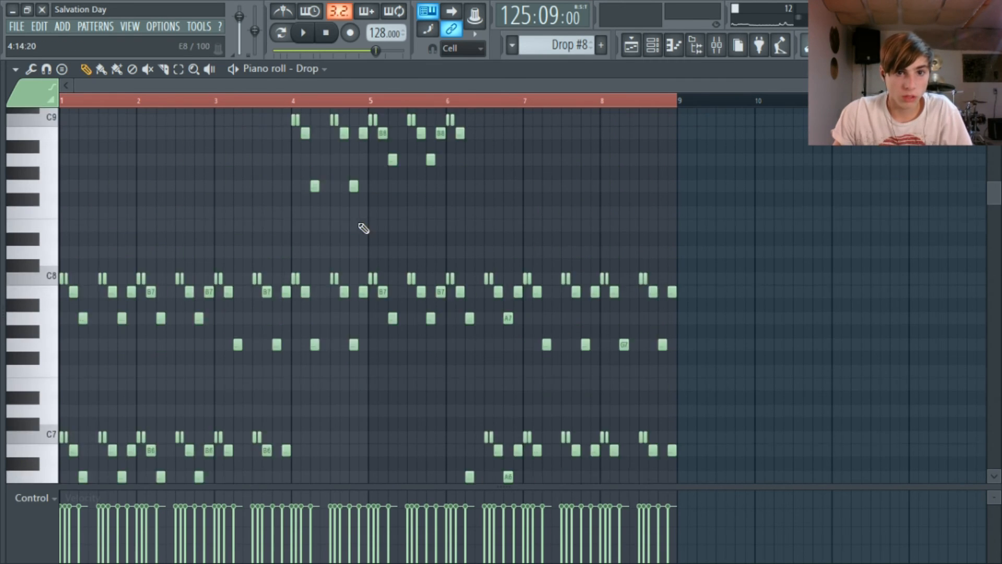
# Step: Play the Drop #8 pattern in pattern mode, skip ahead to the octave change at bar 4, and stop
pyautogui.click(281, 33)
pyautogui.press('space')
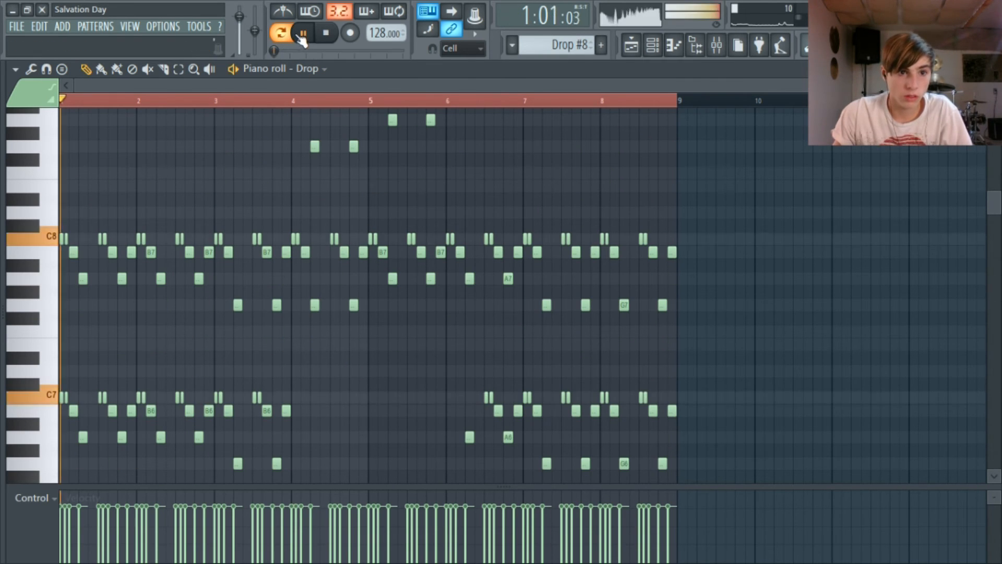
pyautogui.click(292, 100)
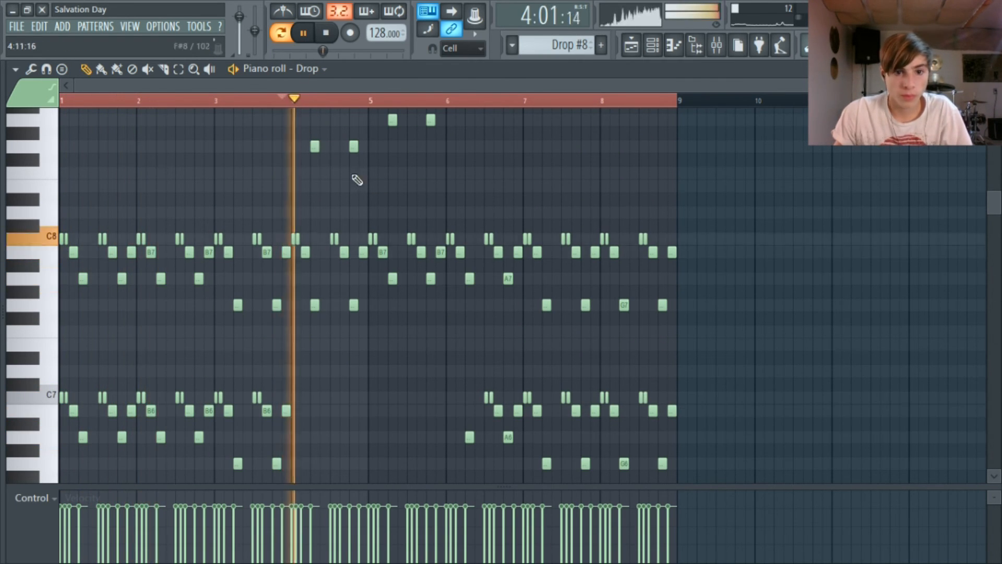
pyautogui.scroll(5, 420, 258)
pyautogui.click(328, 31)
# Step: Examine how the octave layers of the Drop #8 melody change between bars 4 and 8
pyautogui.scroll(-5, 365, 195)
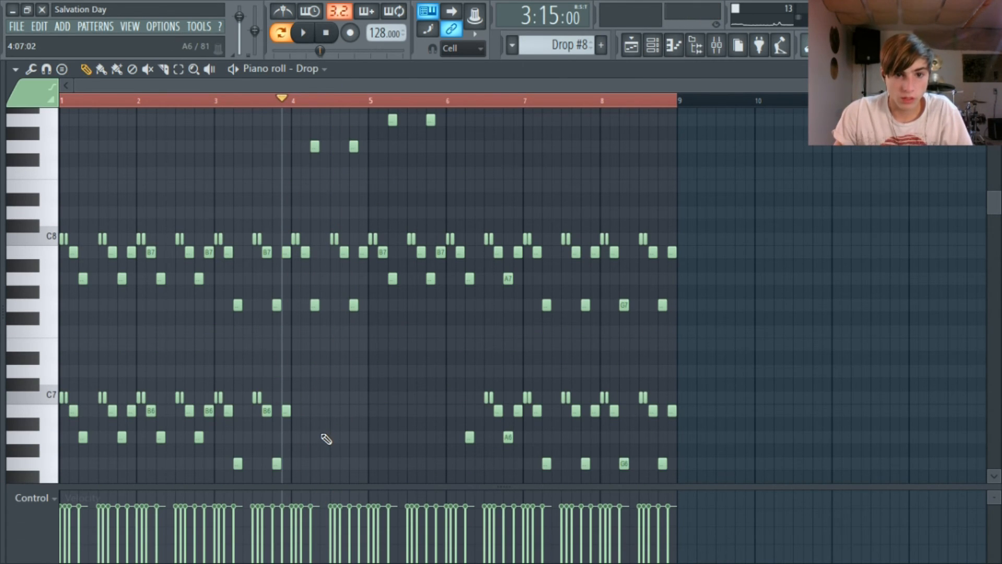
pyautogui.scroll(5, 334, 279)
pyautogui.scroll(-5, 314, 240)
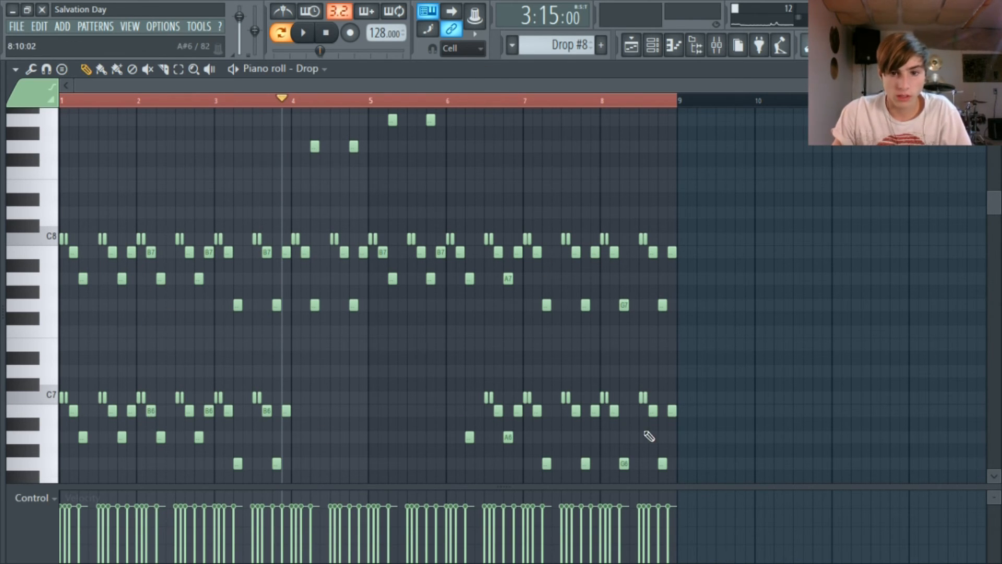
pyautogui.scroll(6, 325, 236)
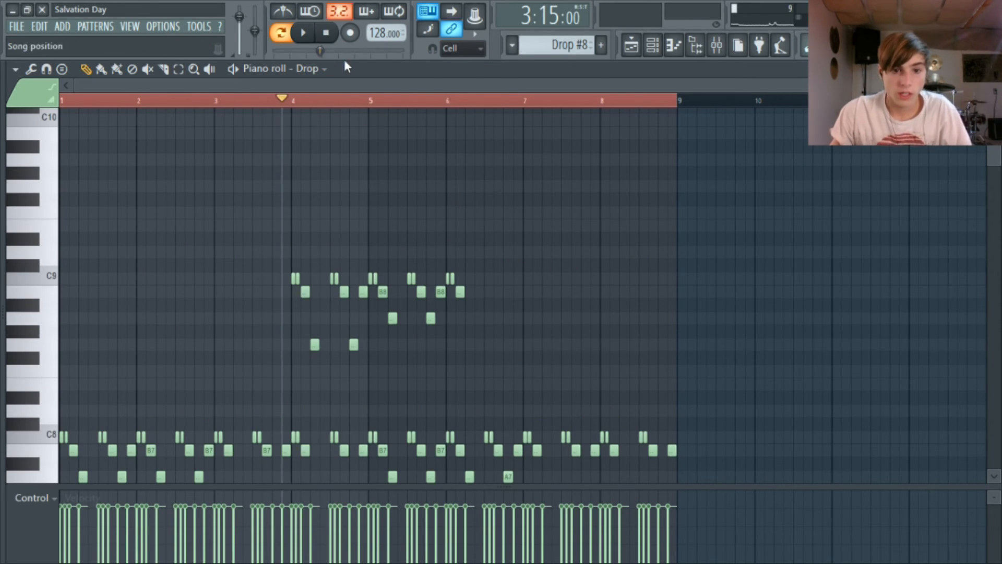
pyautogui.scroll(-2, 404, 156)
pyautogui.scroll(3, 398, 204)
pyautogui.scroll(1, 399, 206)
pyautogui.moveTo(416, 85)
pyautogui.mouseDown()
pyautogui.moveTo(385, 80)
pyautogui.moveTo(429, 85)
pyautogui.mouseUp()
pyautogui.scroll(-2, 481, 184)
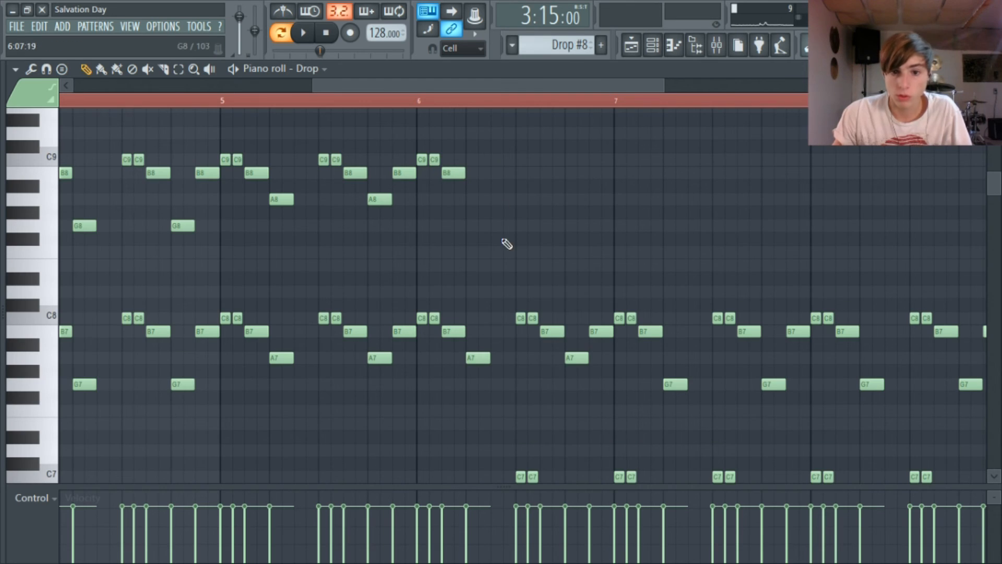
pyautogui.scroll(-3, 502, 208)
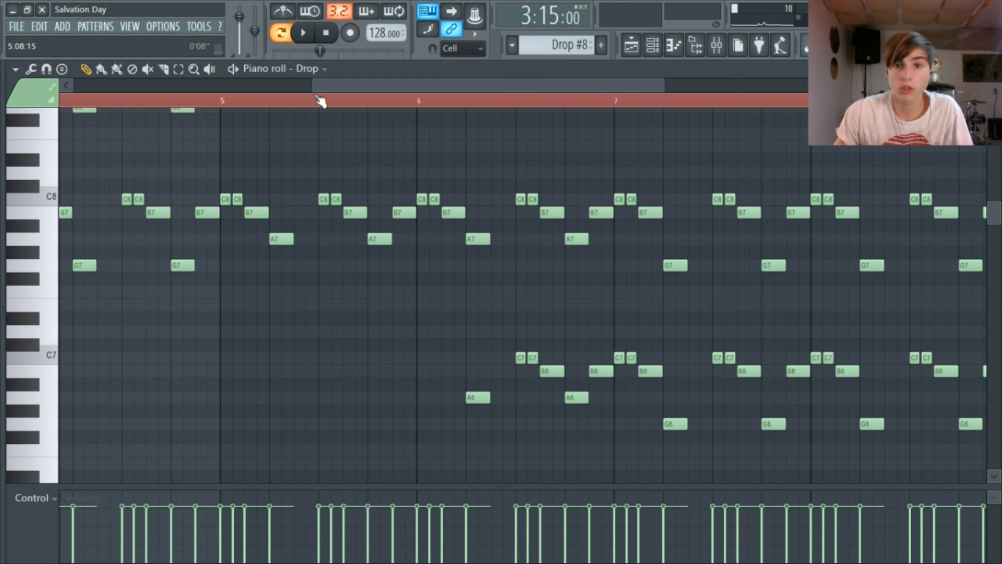
# Step: Play the Drop #8 pattern from bar 5, restart it from bar 3, and stop
pyautogui.click(282, 101)
pyautogui.press('space')
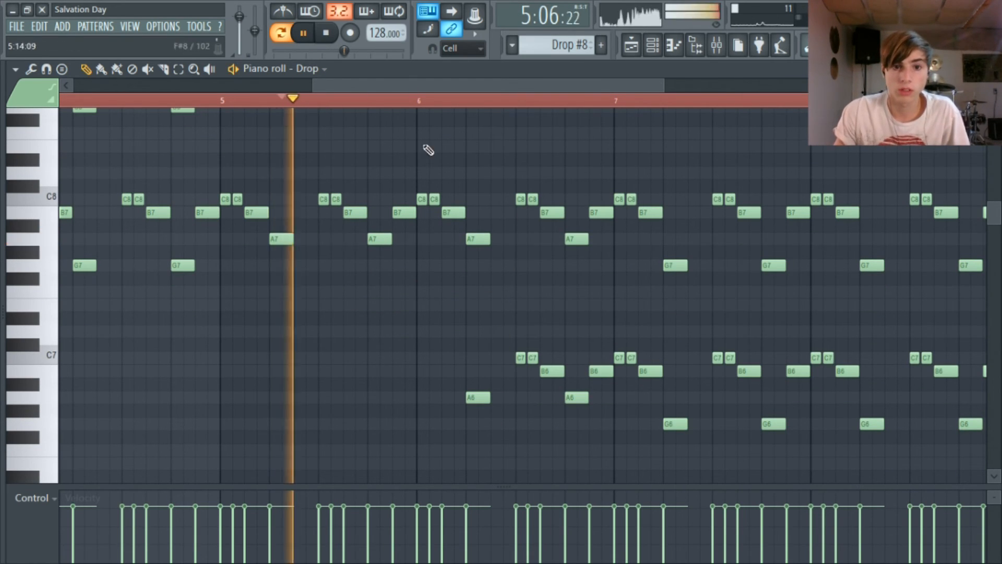
pyautogui.scroll(2, 586, 240)
pyautogui.moveTo(567, 86); pyautogui.dragTo(571, 83)
pyautogui.scroll(-3, 362, 100)
pyautogui.click(215, 99)
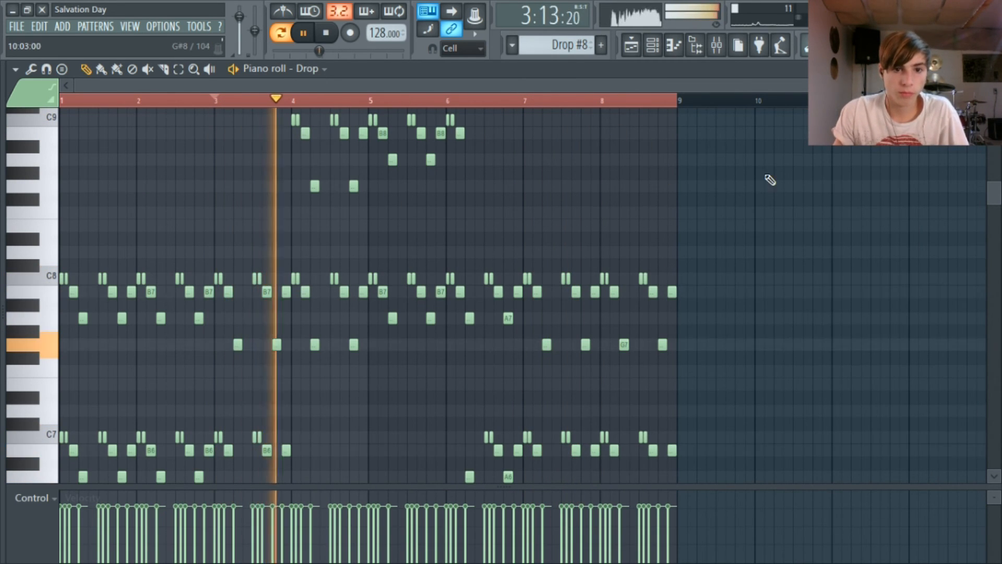
pyautogui.scroll(2, 761, 215)
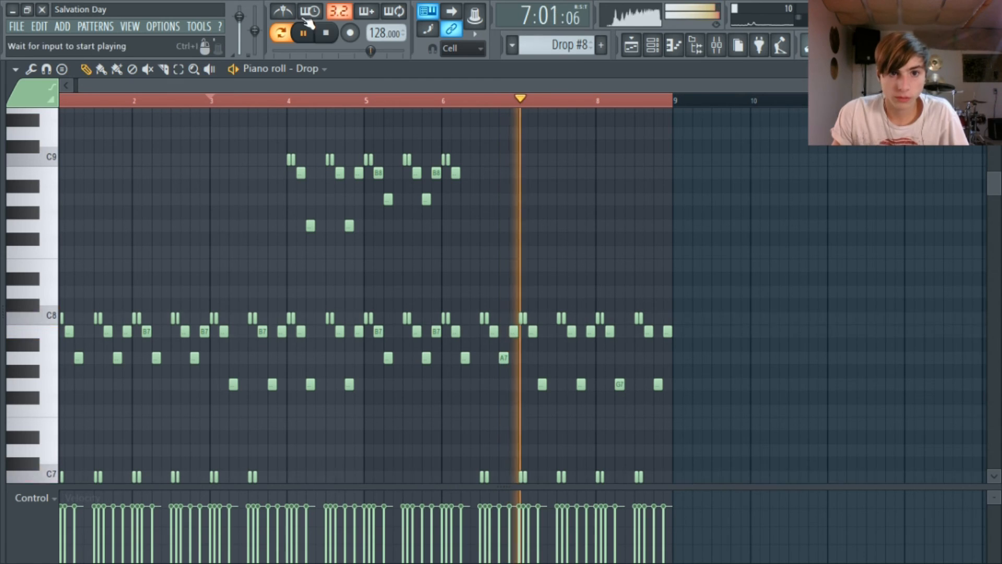
pyautogui.press('space')
# Step: Return to the playlist and play the song from bar 136, just before the Verse marker
pyautogui.click(633, 47)
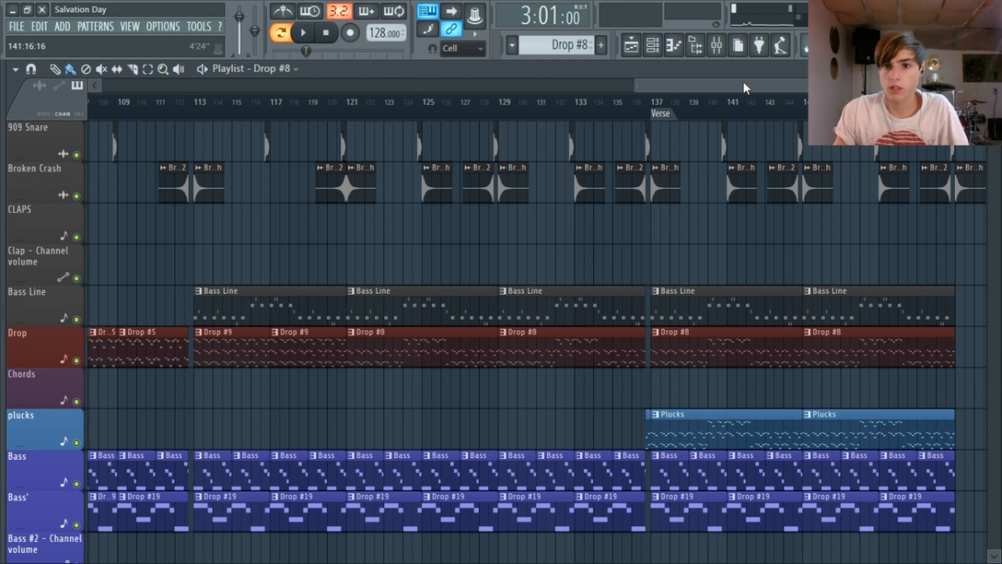
pyautogui.hscroll(4, 736, 85)
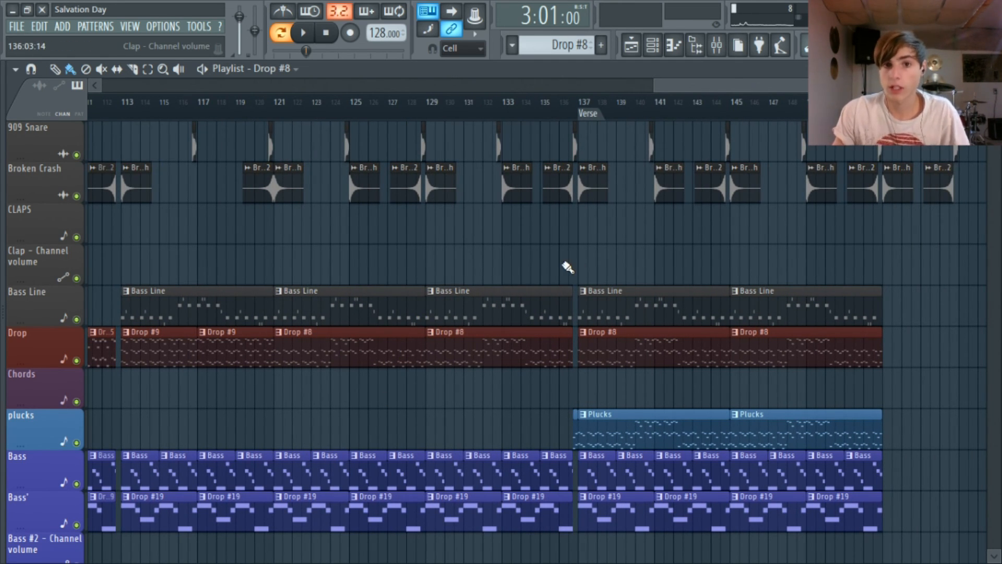
pyautogui.scroll(2, 525, 313)
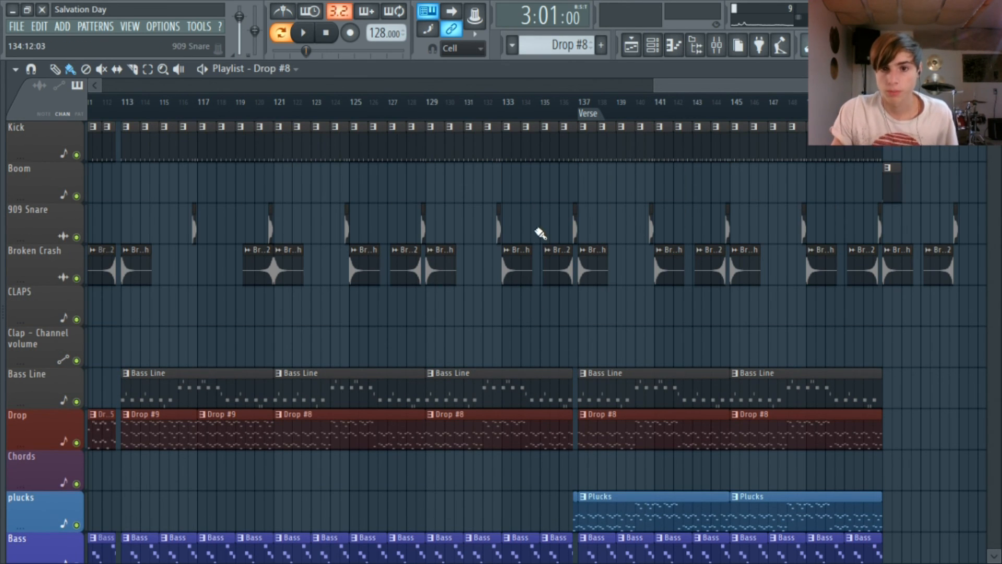
pyautogui.scroll(-3, 537, 242)
pyautogui.click(563, 102)
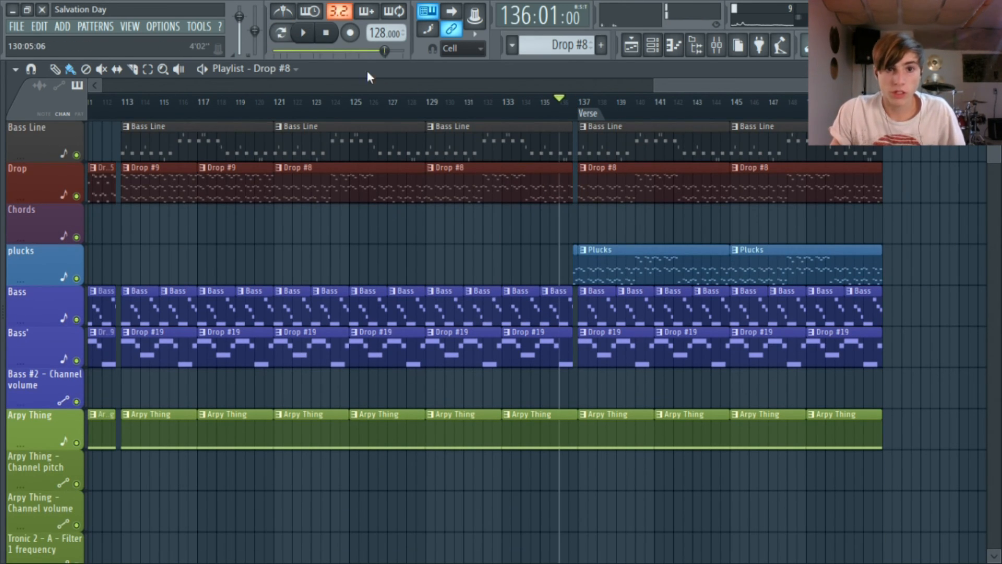
pyautogui.click(312, 32)
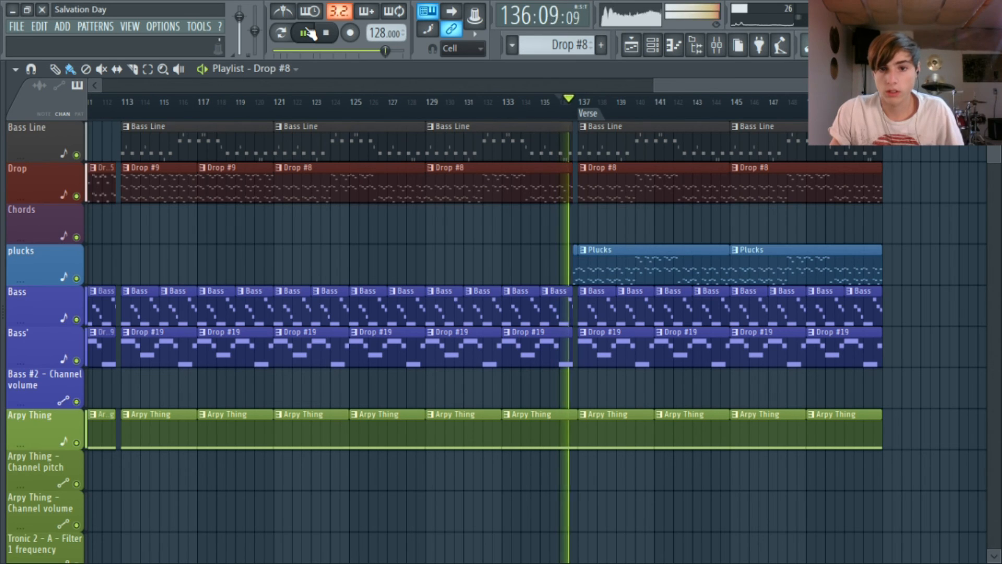
# Step: Stop the song and examine the gap in the Drop and bass clips just before the Verse marker at bar 137
pyautogui.click(309, 33)
pyautogui.scroll(3, 574, 198)
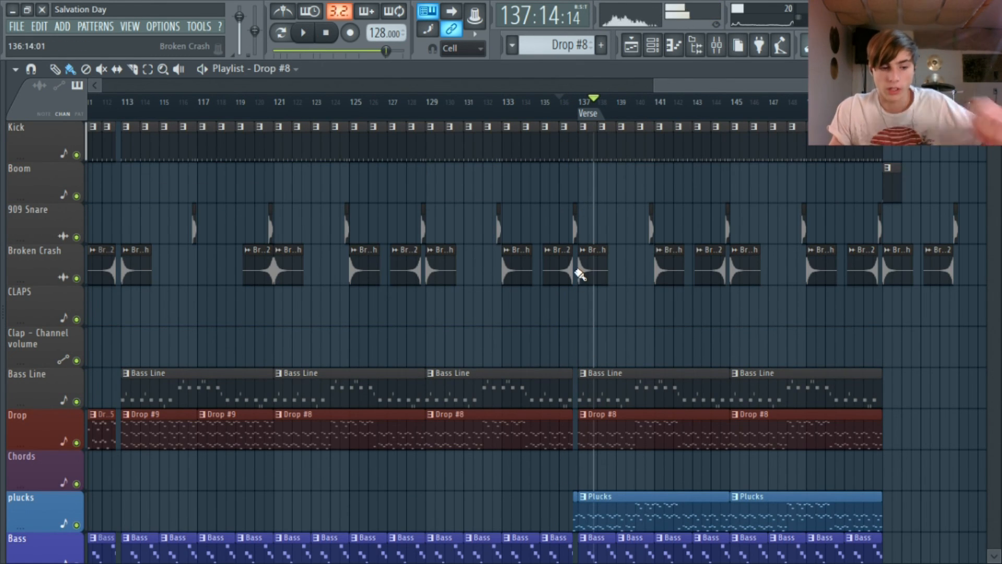
pyautogui.keyDown('ctrl'); pyautogui.scroll(2, 579, 279); pyautogui.keyUp('ctrl')
pyautogui.keyDown('ctrl'); pyautogui.scroll(2, 583, 289); pyautogui.keyUp('ctrl')
pyautogui.scroll(-3, 574, 173)
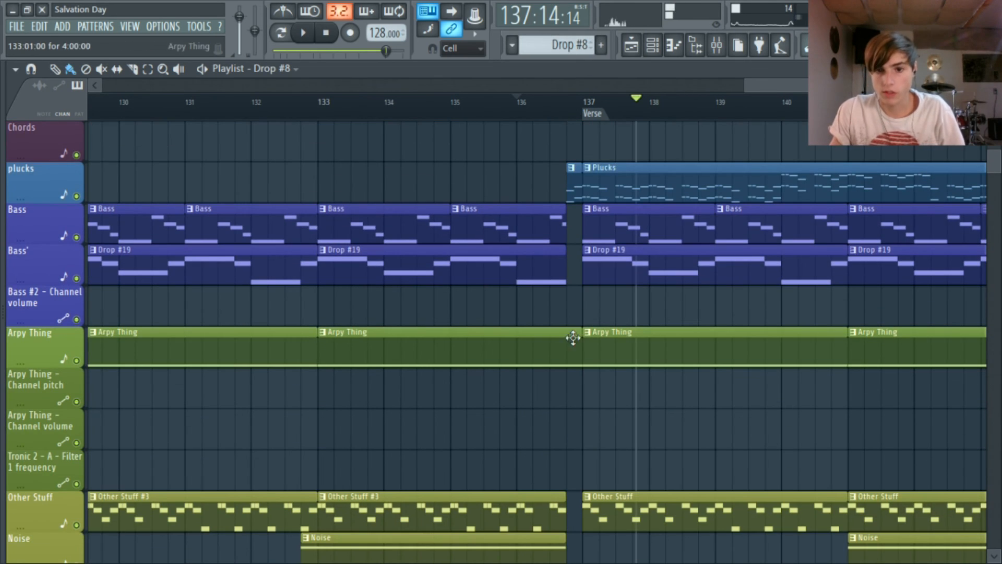
pyautogui.scroll(-2, 570, 326)
pyautogui.scroll(5, 553, 269)
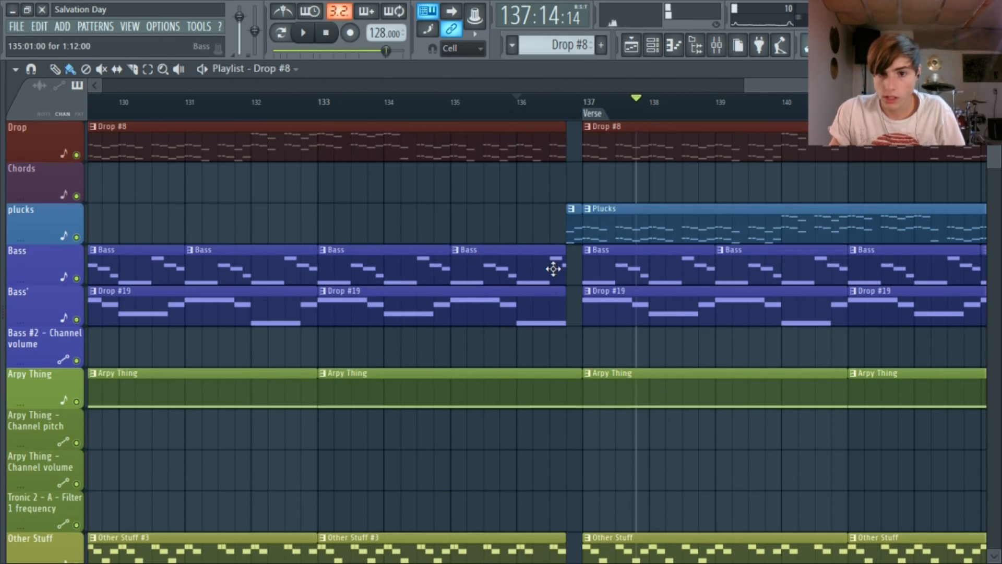
# Step: Check the short Plucks pickup clip before bar 137 in the piano roll and return to the Verse section of the playlist
pyautogui.doubleClick(575, 220)
pyautogui.click(280, 33)
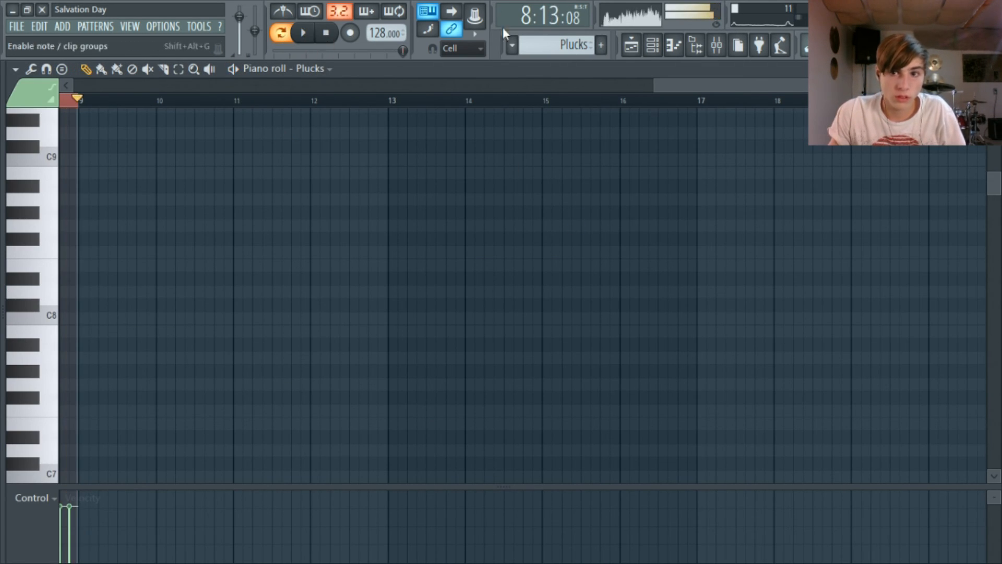
pyautogui.click(631, 46)
pyautogui.scroll(-6, 787, 179)
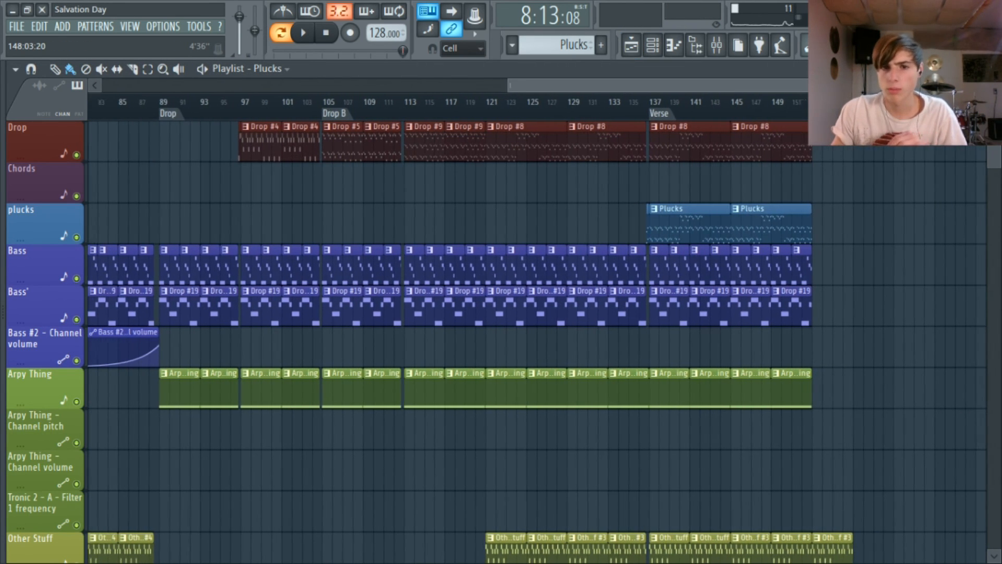
pyautogui.scroll(3, 735, 203)
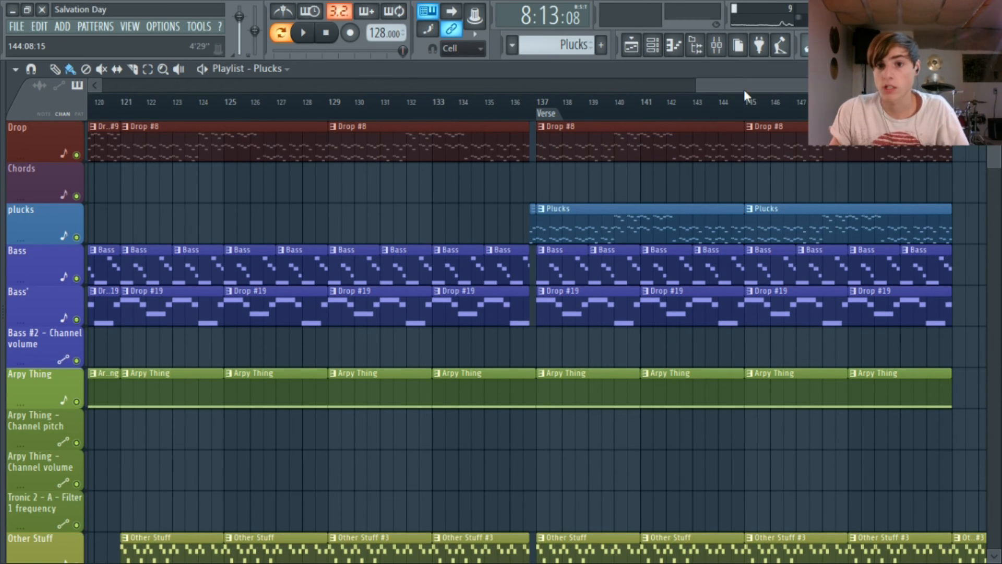
pyautogui.hscroll(1, 743, 84)
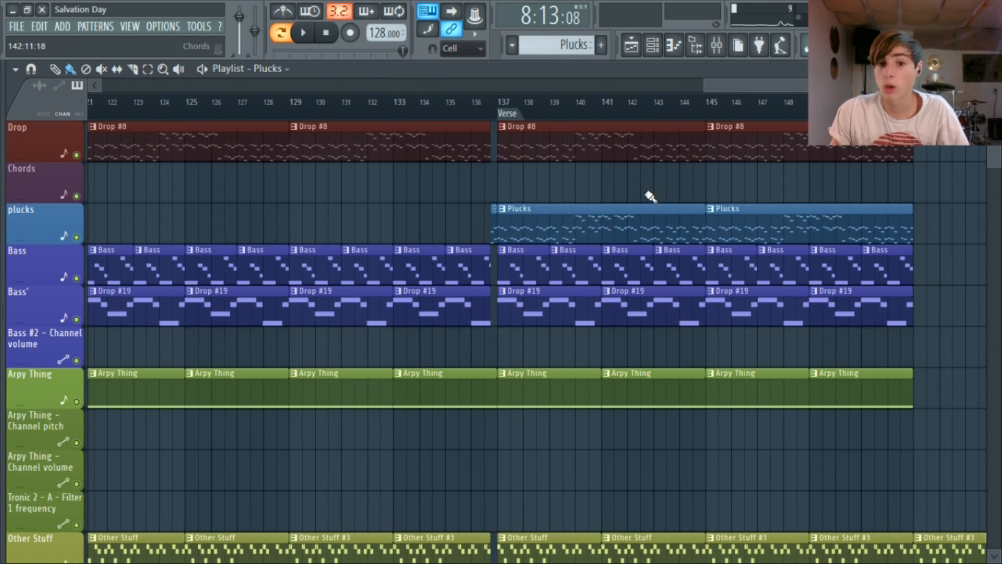
# Step: Open the Plucks pattern in the piano roll and play it from the start in pattern mode
pyautogui.doubleClick(615, 219)
pyautogui.scroll(-15, 240, 203)
pyautogui.click(303, 33)
pyautogui.click(304, 34)
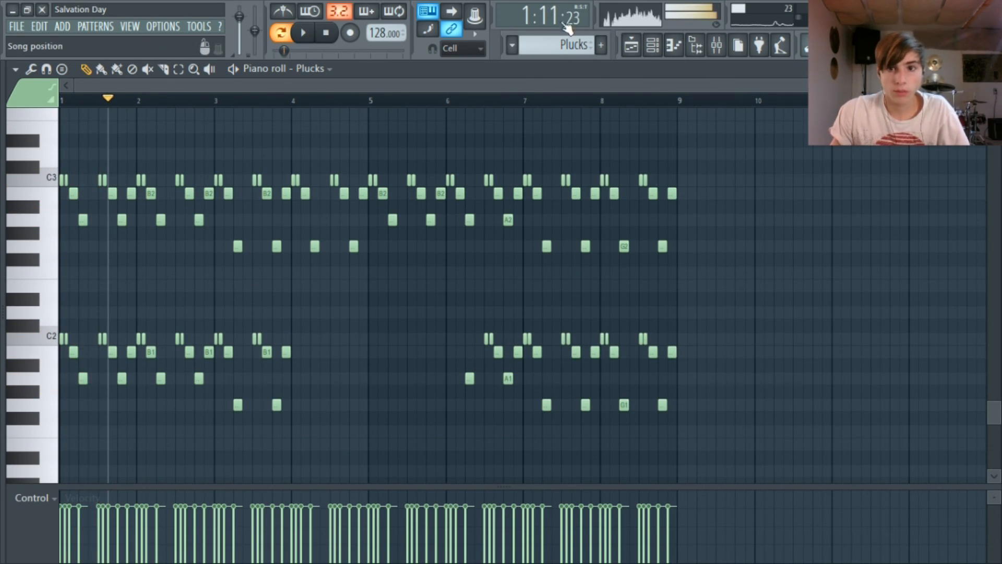
# Step: Open the Plucks channel's synth, show its spectral display, and play the pattern to watch the notes
pyautogui.click(652, 45)
pyautogui.click(427, 518)
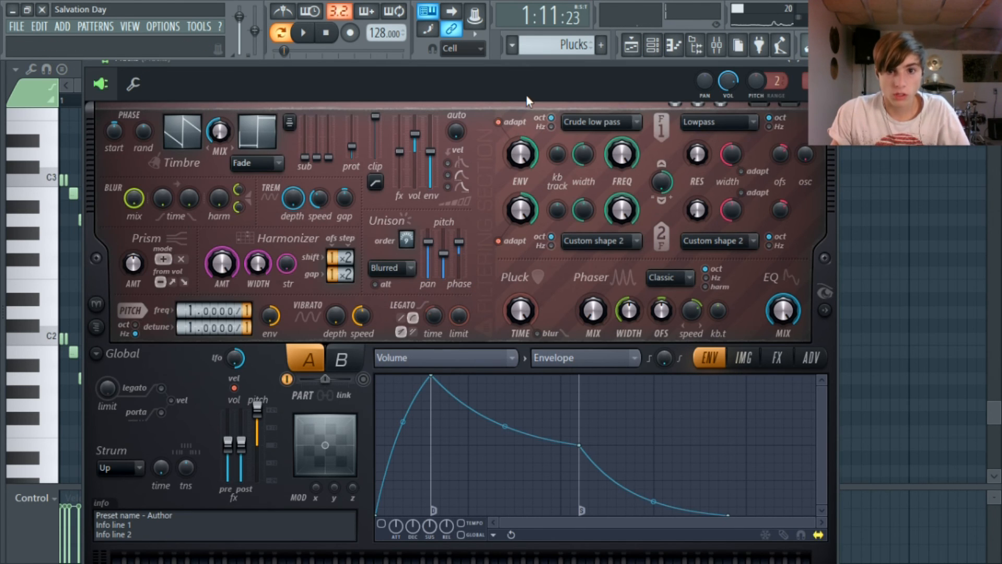
pyautogui.moveTo(525, 72); pyautogui.dragTo(500, 64)
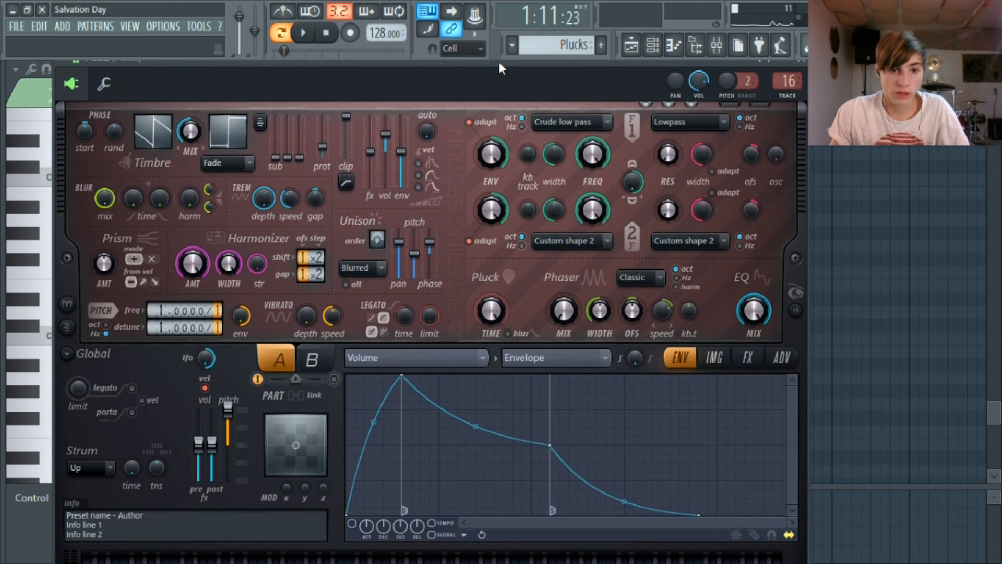
pyautogui.click(795, 292)
pyautogui.moveTo(621, 80); pyautogui.dragTo(608, 77)
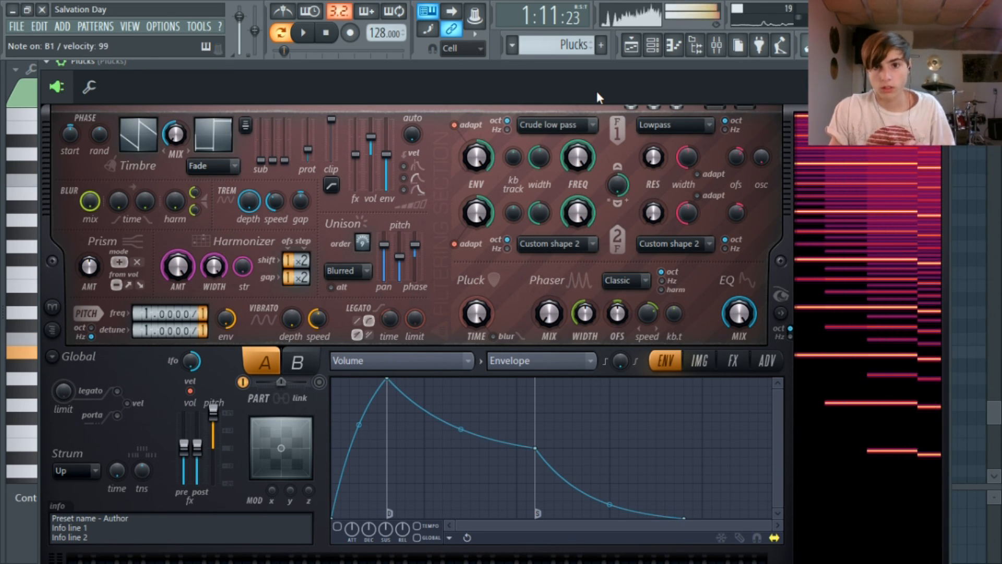
pyautogui.click(304, 34)
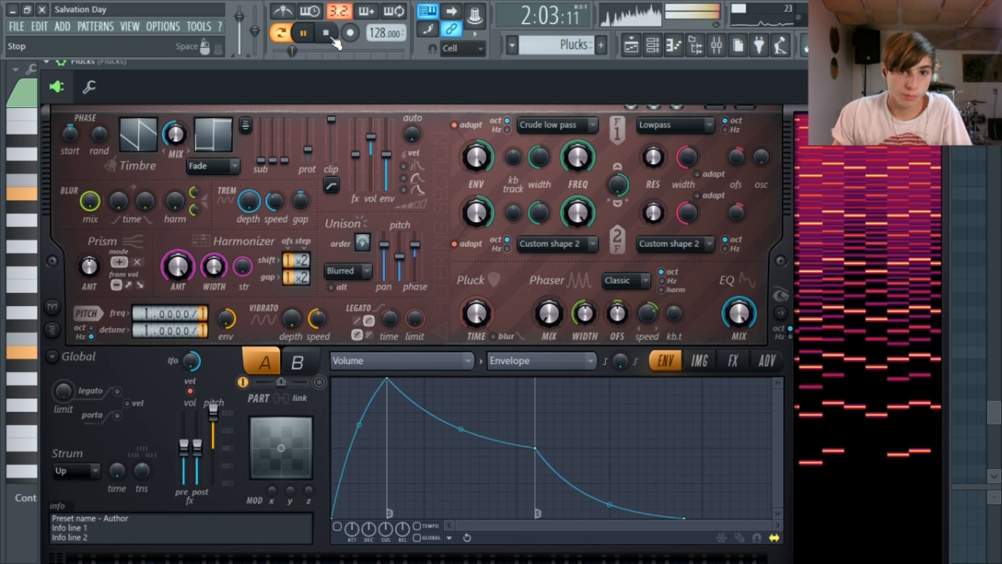
pyautogui.press('space')
# Step: Examine the Plucks synth's harmonizer, pluck decay and global pitch controls while playing the pattern
pyautogui.moveTo(179, 262); pyautogui.dragTo(214, 229)
pyautogui.moveTo(242, 266); pyautogui.dragTo(242, 224)
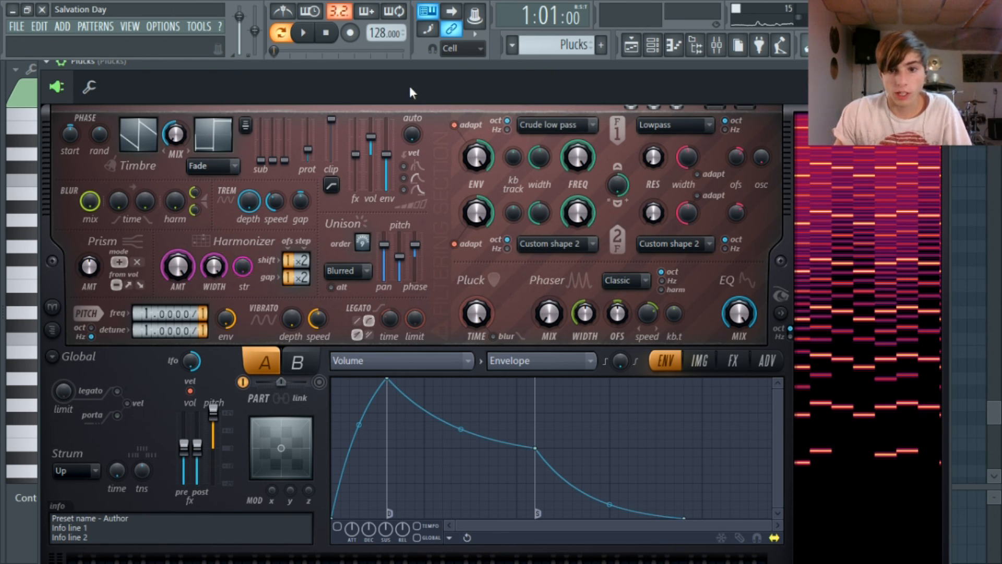
pyautogui.click(292, 26)
pyautogui.click(298, 31)
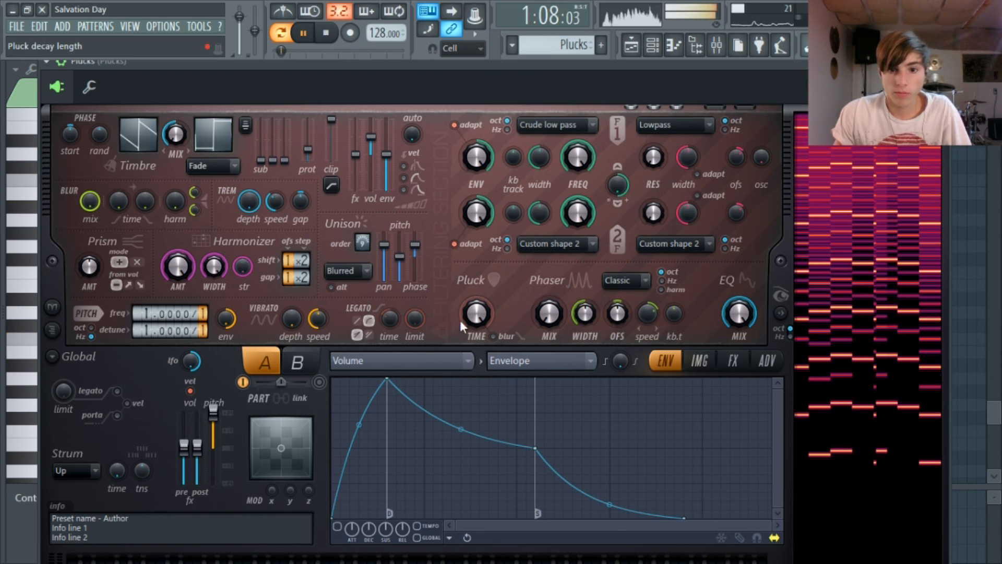
pyautogui.moveTo(462, 318); pyautogui.dragTo(461, 284)
pyautogui.press('space')
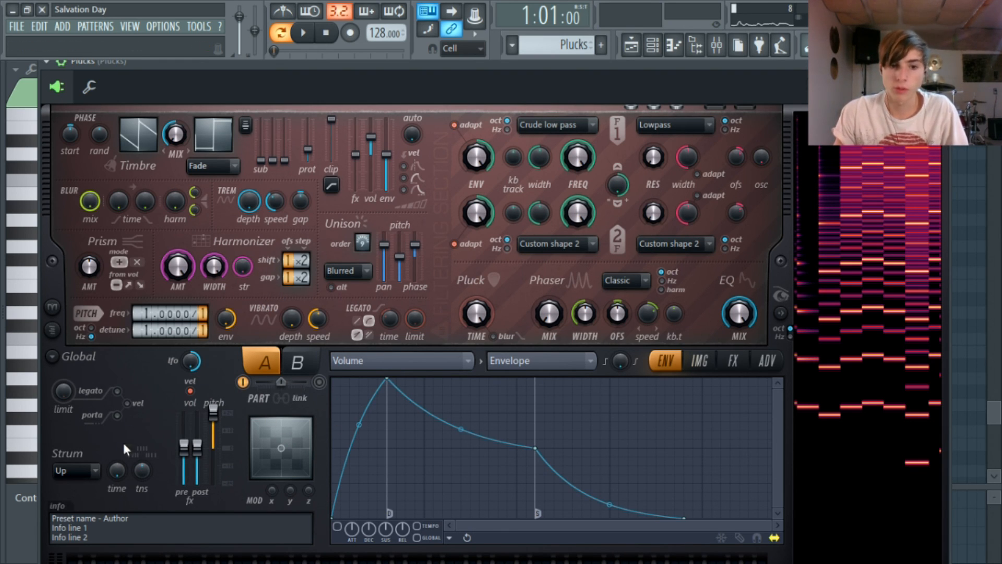
pyautogui.moveTo(213, 410); pyautogui.dragTo(213, 413)
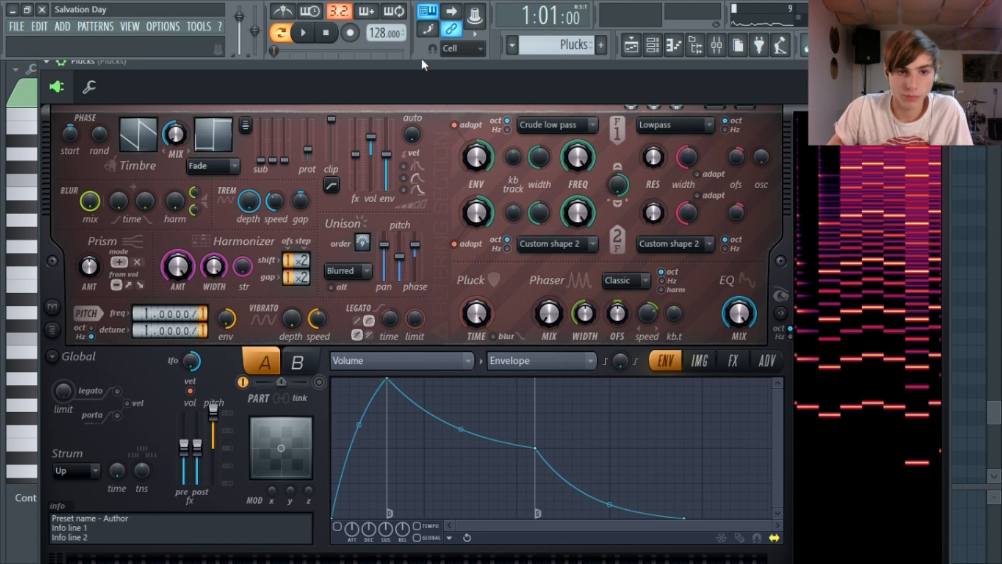
pyautogui.moveTo(549, 61)
pyautogui.mouseDown()
pyautogui.moveTo(518, 56)
pyautogui.moveTo(510, 69)
pyautogui.moveTo(540, 52)
pyautogui.mouseUp()
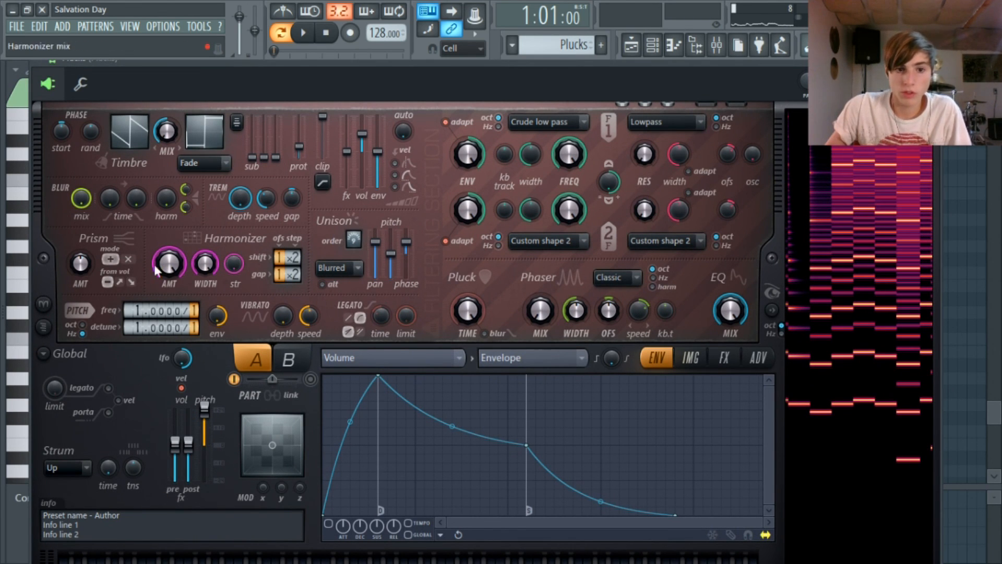
# Step: Open the Vocodex effect on the Plucks mixer track and try its band width while the pattern plays
pyautogui.click(716, 45)
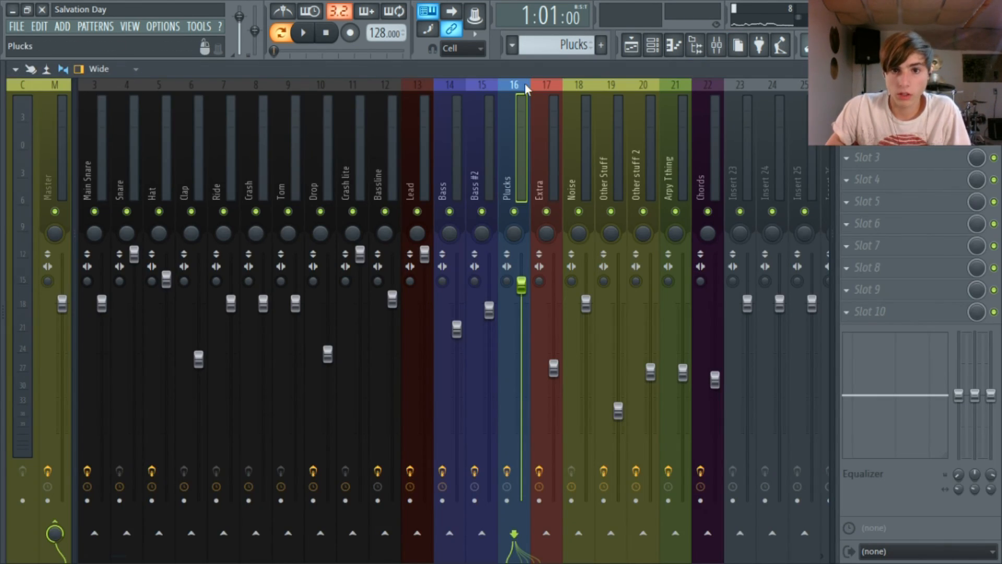
pyautogui.click(887, 113)
pyautogui.click(887, 135)
pyautogui.moveTo(279, 67); pyautogui.dragTo(352, 75)
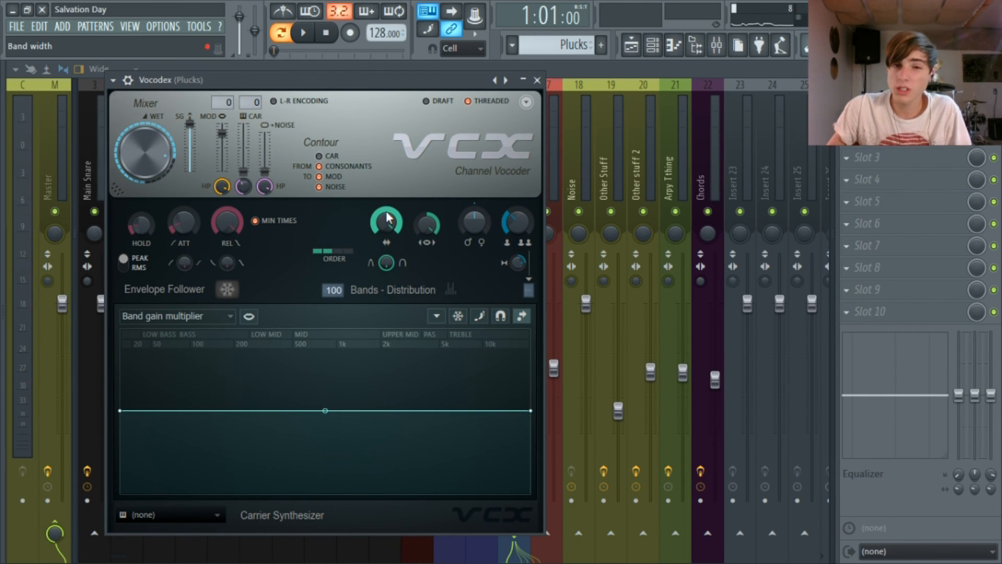
pyautogui.click(308, 40)
pyautogui.moveTo(386, 219); pyautogui.dragTo(393, 193)
pyautogui.click(327, 35)
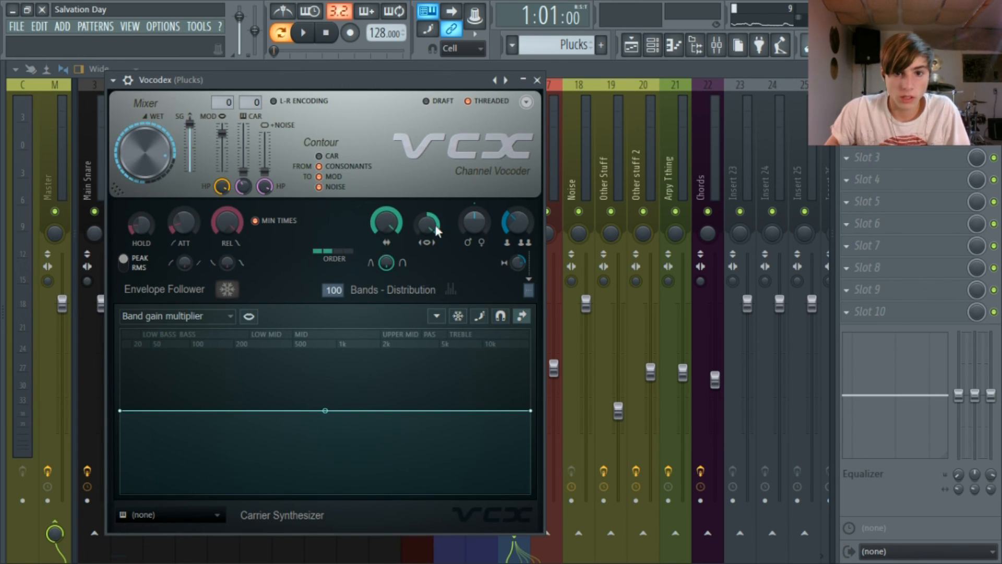
# Step: Try Vocodex's modulator unison shift at 28%, reset it, and turn it up again
pyautogui.moveTo(516, 222); pyautogui.dragTo(516, 217)
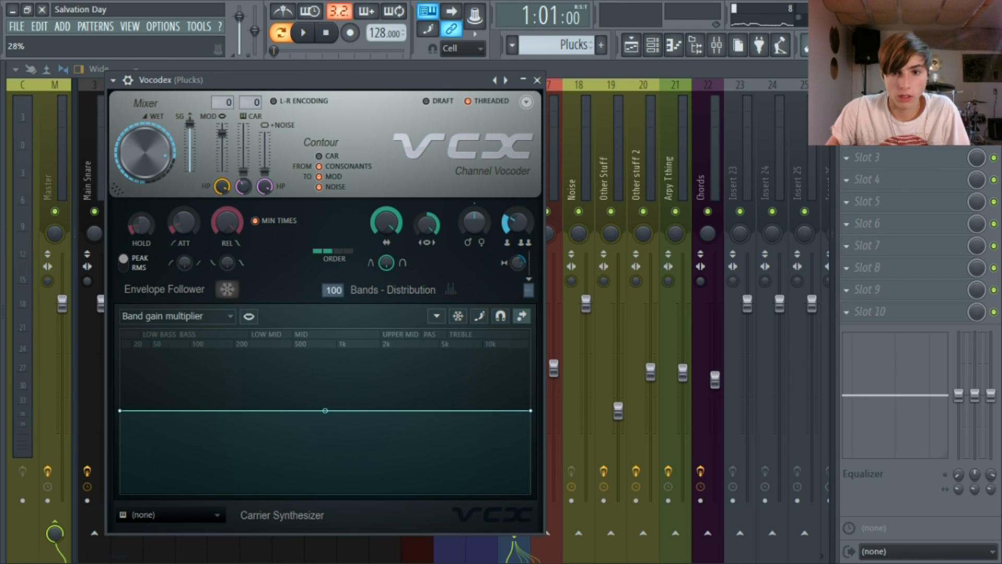
pyautogui.rightClick(526, 230)
pyautogui.click(540, 238)
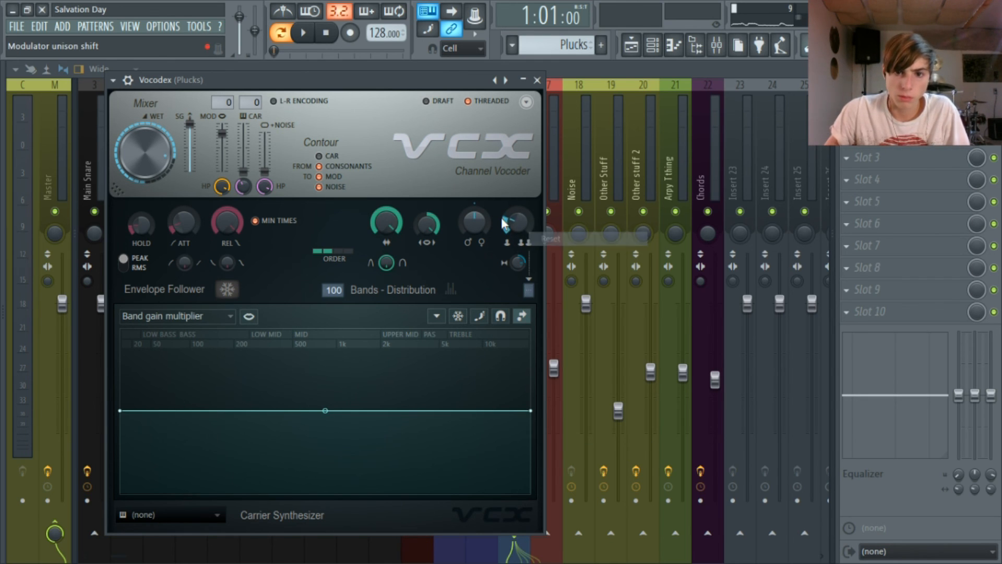
pyautogui.moveTo(515, 229); pyautogui.dragTo(515, 225)
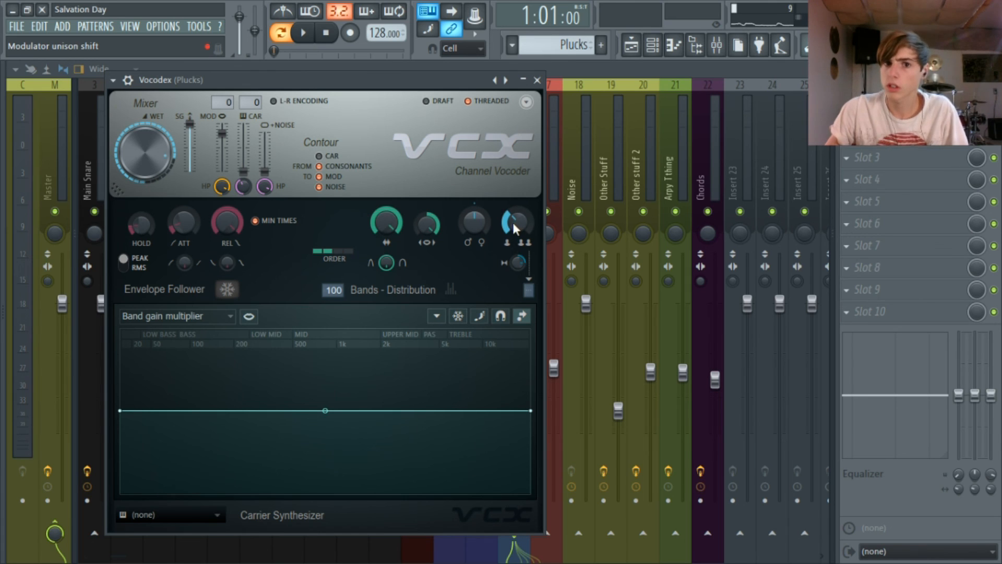
# Step: Check the Vocodex mixer sliders and open the Fruity Reeverb 2 effect on the Plucks mixer track
pyautogui.moveTo(364, 76); pyautogui.dragTo(376, 76)
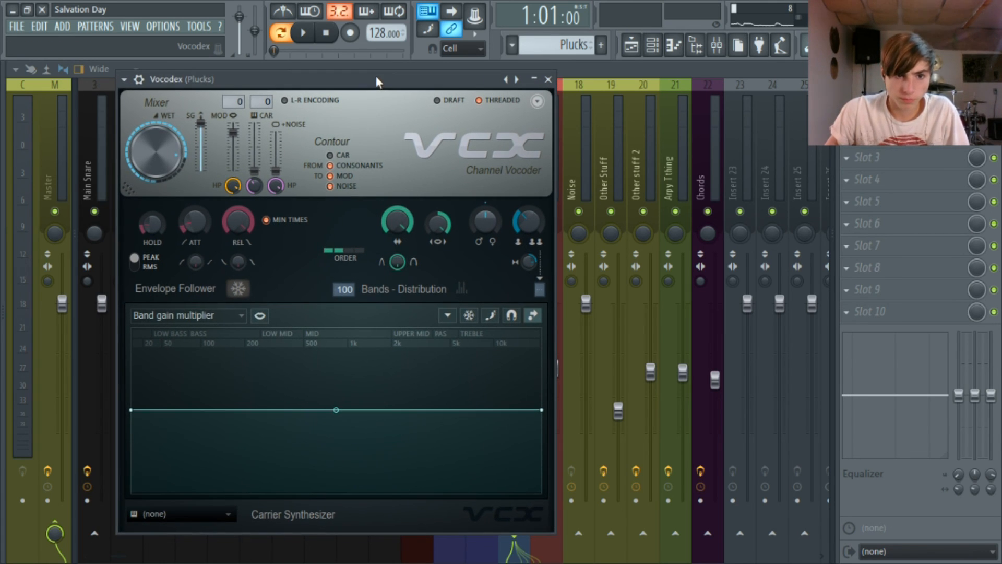
pyautogui.moveTo(201, 121)
pyautogui.mouseDown()
pyautogui.moveTo(200, 142)
pyautogui.moveTo(201, 122)
pyautogui.mouseUp()
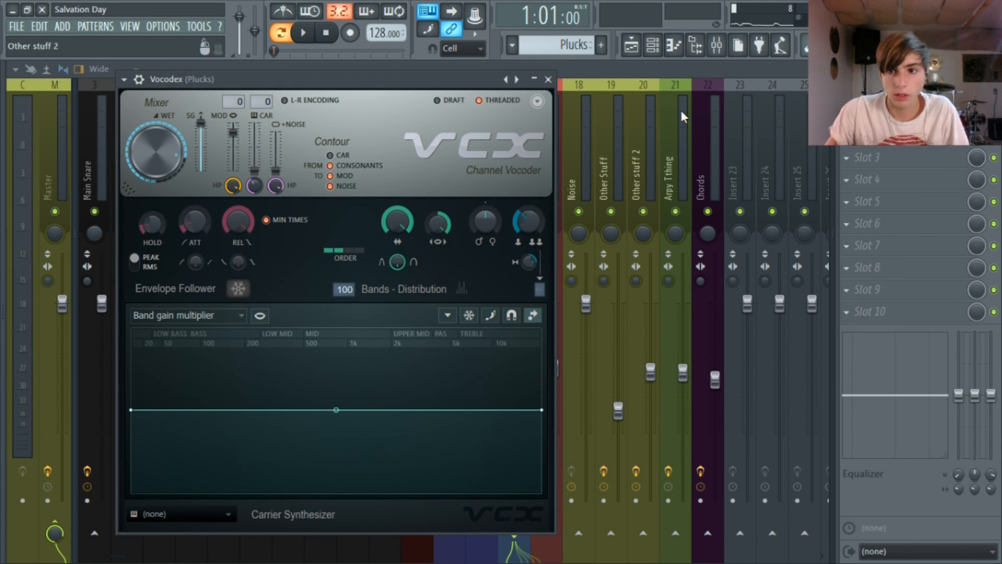
pyautogui.click(882, 135)
pyautogui.moveTo(310, 201); pyautogui.dragTo(395, 125)
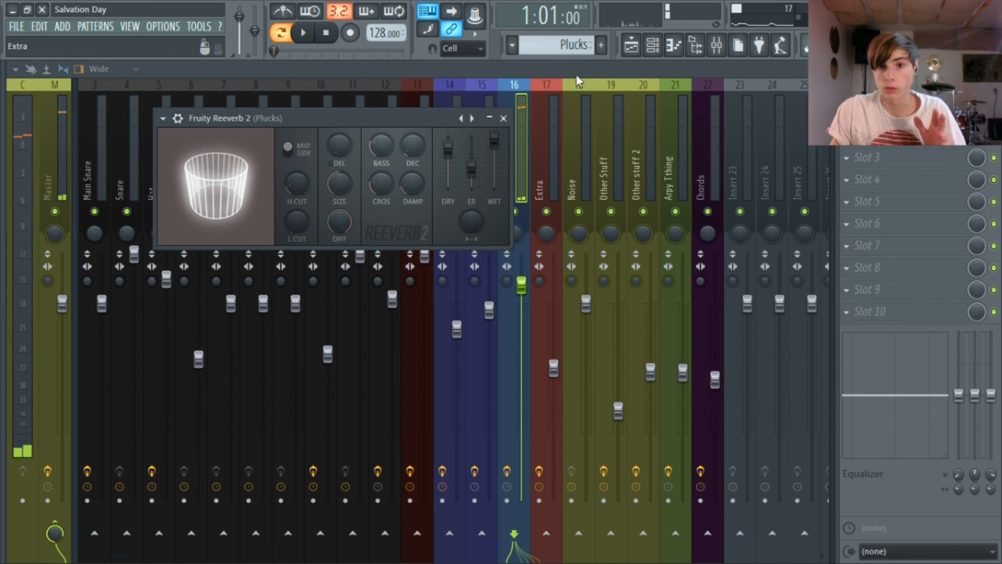
# Step: Return to the playlist, play the Verse section from bar 138 in song mode, and stop
pyautogui.click(631, 45)
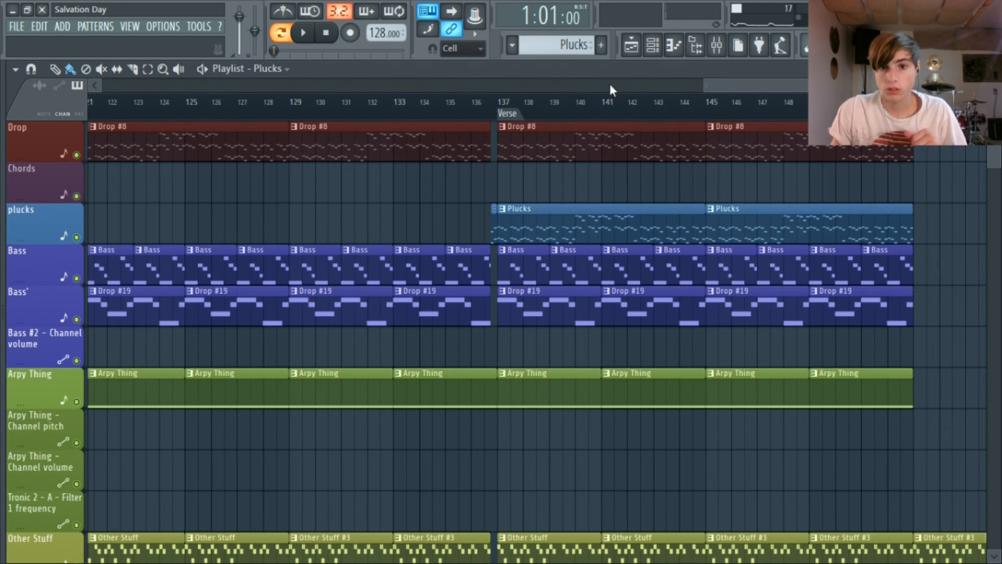
pyautogui.click(304, 34)
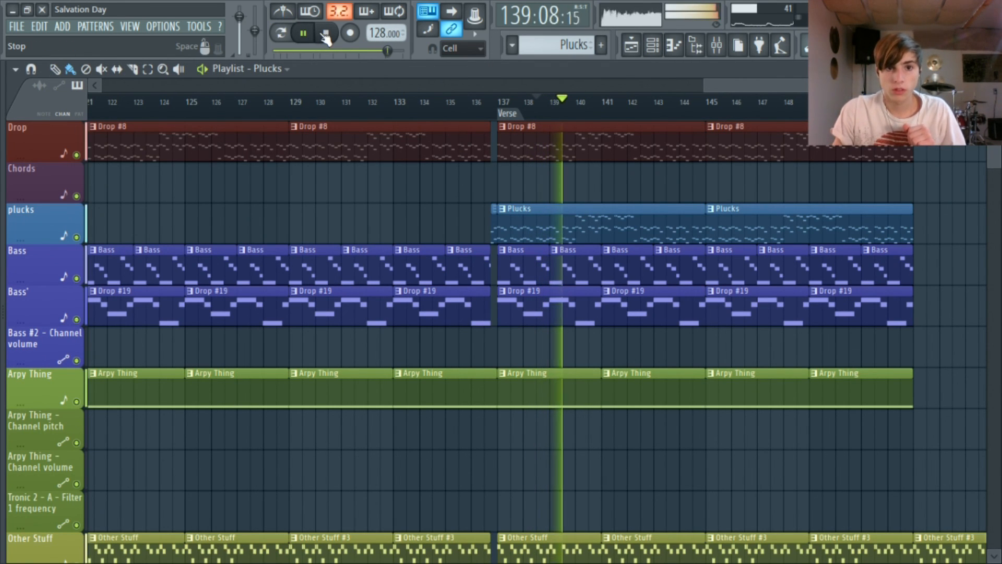
pyautogui.click(327, 35)
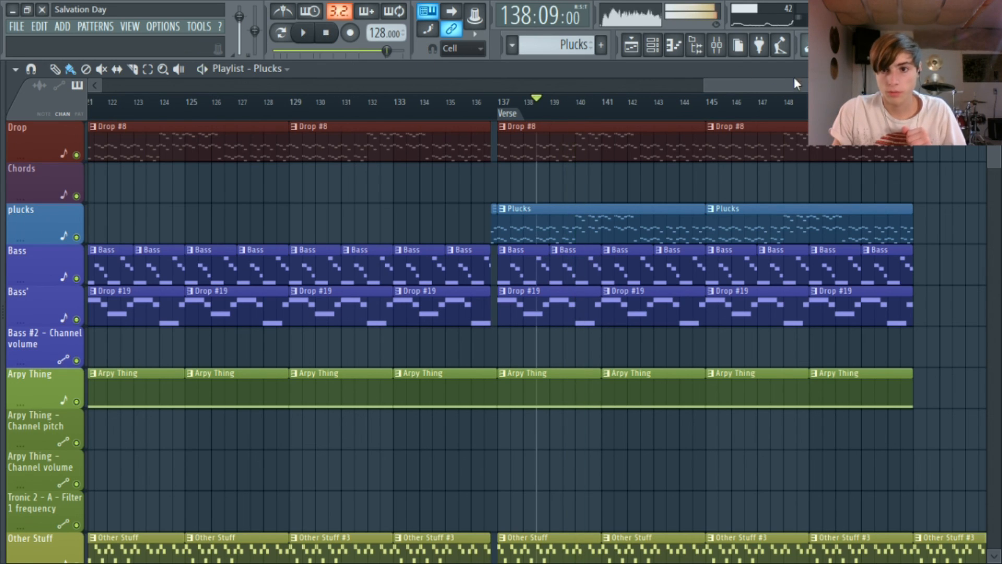
# Step: Play the song's ending from bar 153, where the Boom and Broken Crash clips start, and stop
pyautogui.hscroll(5, 738, 212)
pyautogui.scroll(7, 738, 212)
pyautogui.click(472, 104)
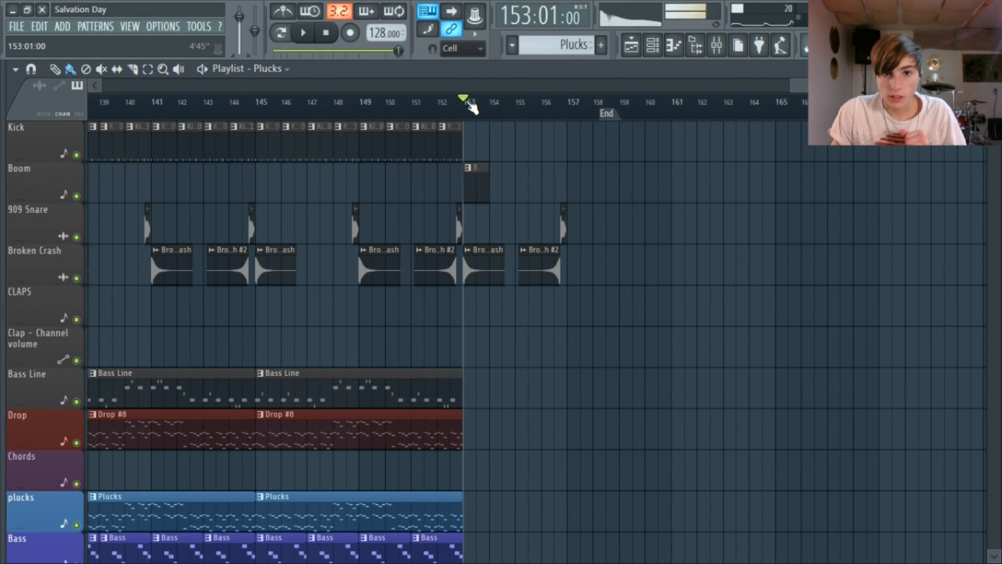
pyautogui.click(313, 34)
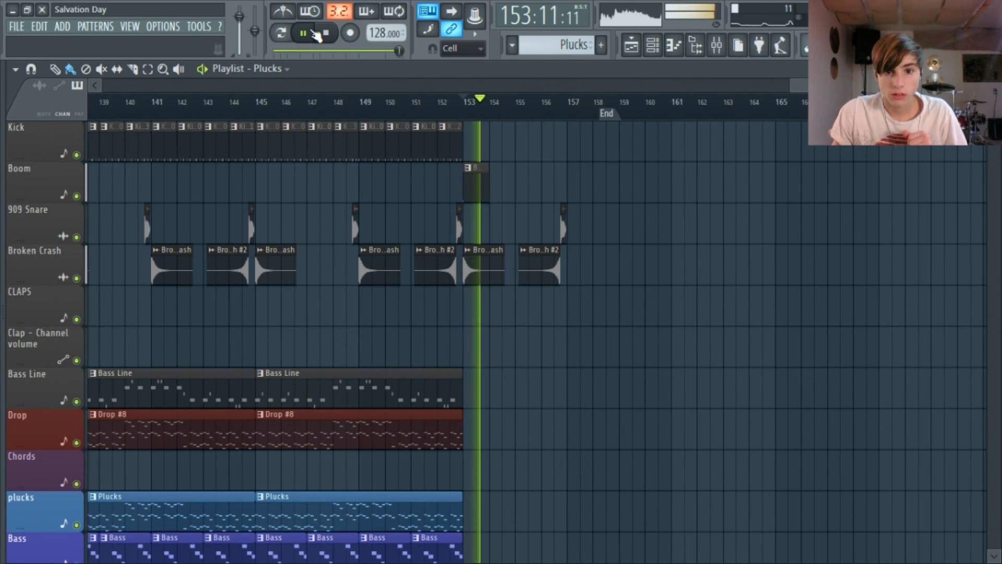
pyautogui.click(326, 34)
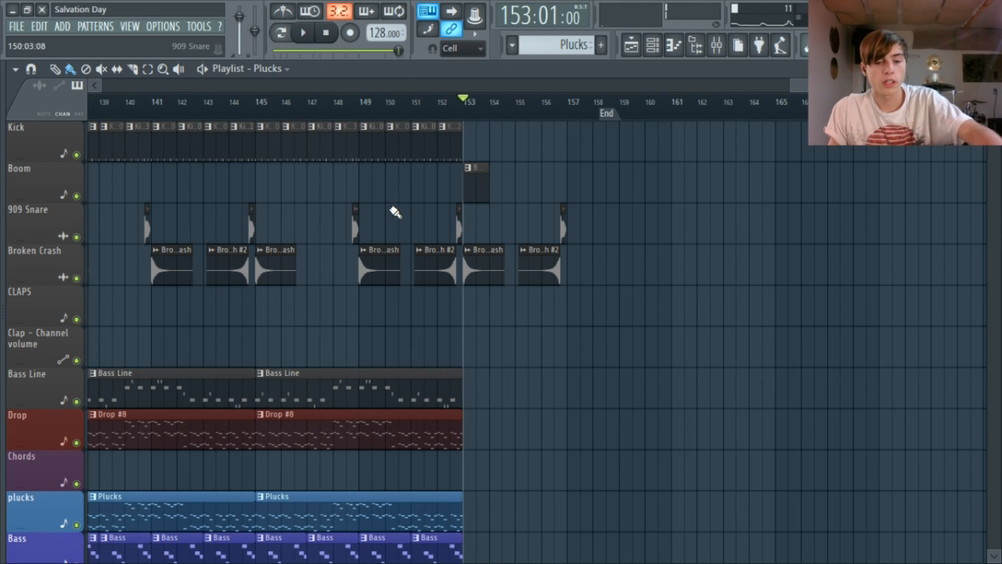
# Step: Examine the full arrangement in the playlist, from the Intro to the final Verse, across the drum, melody and bass tracks
pyautogui.scroll(-6, 394, 219)
pyautogui.moveTo(342, 108); pyautogui.dragTo(74, 136)
pyautogui.hotkey('ctrl', 'd')
pyautogui.click(72, 70)
pyautogui.click(283, 33)
pyautogui.click(283, 33)
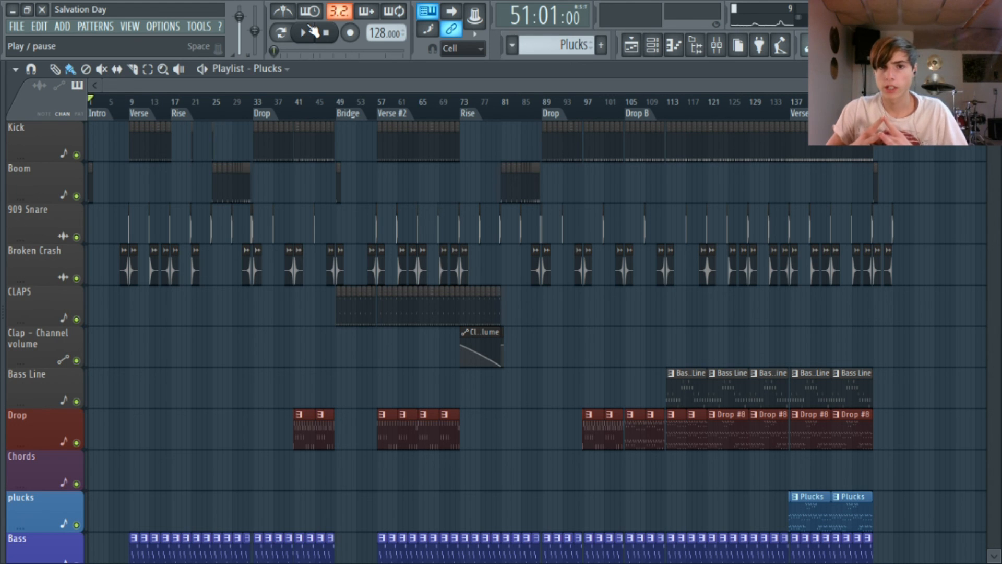
pyautogui.scroll(-5, 429, 302)
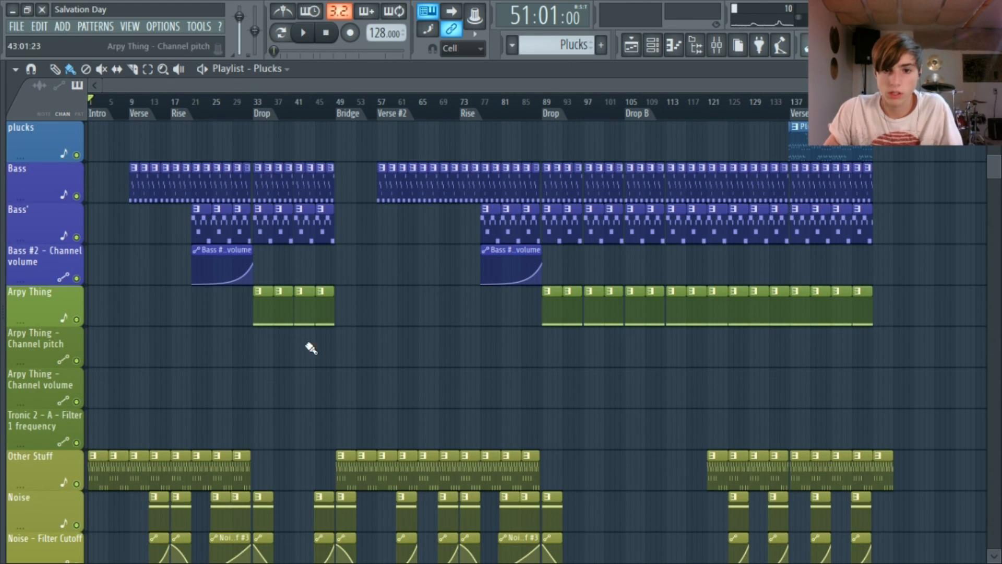
pyautogui.scroll(5, 748, 156)
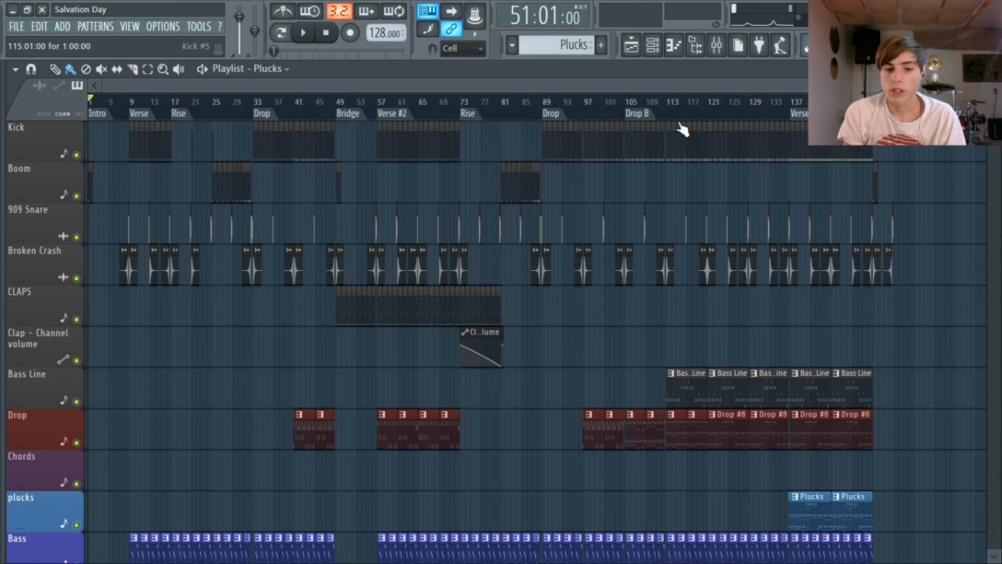
pyautogui.scroll(-1, 438, 244)
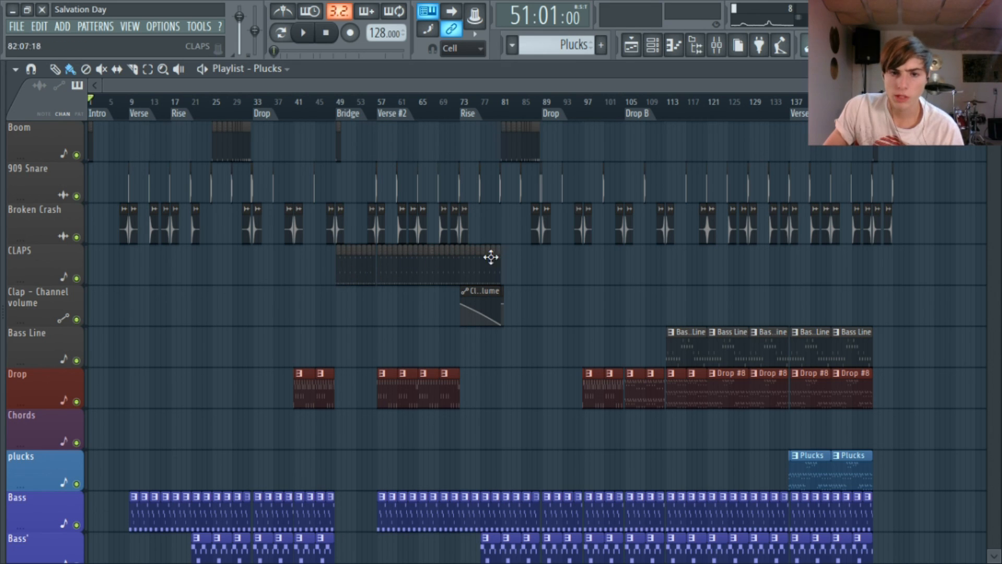
pyautogui.scroll(-2, 501, 257)
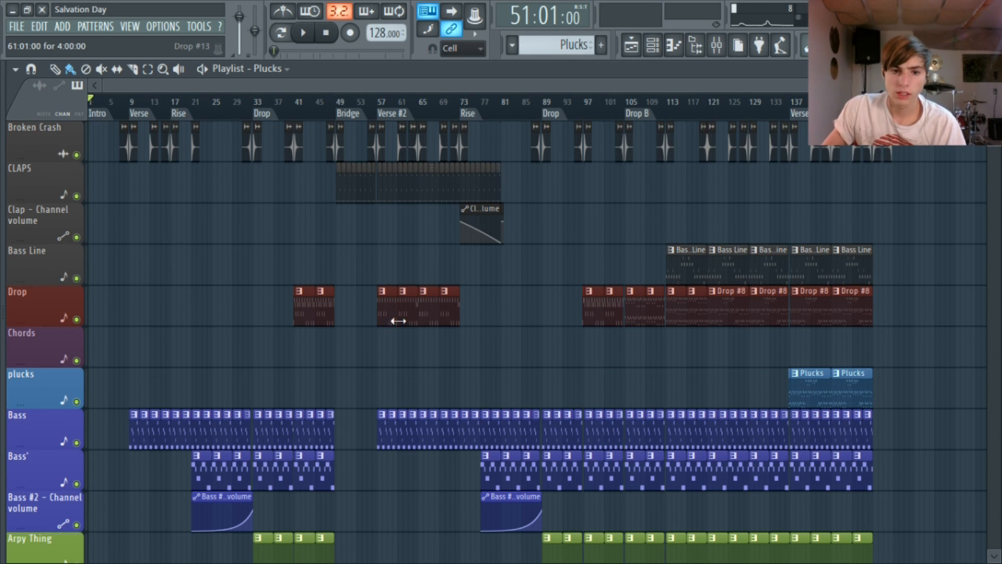